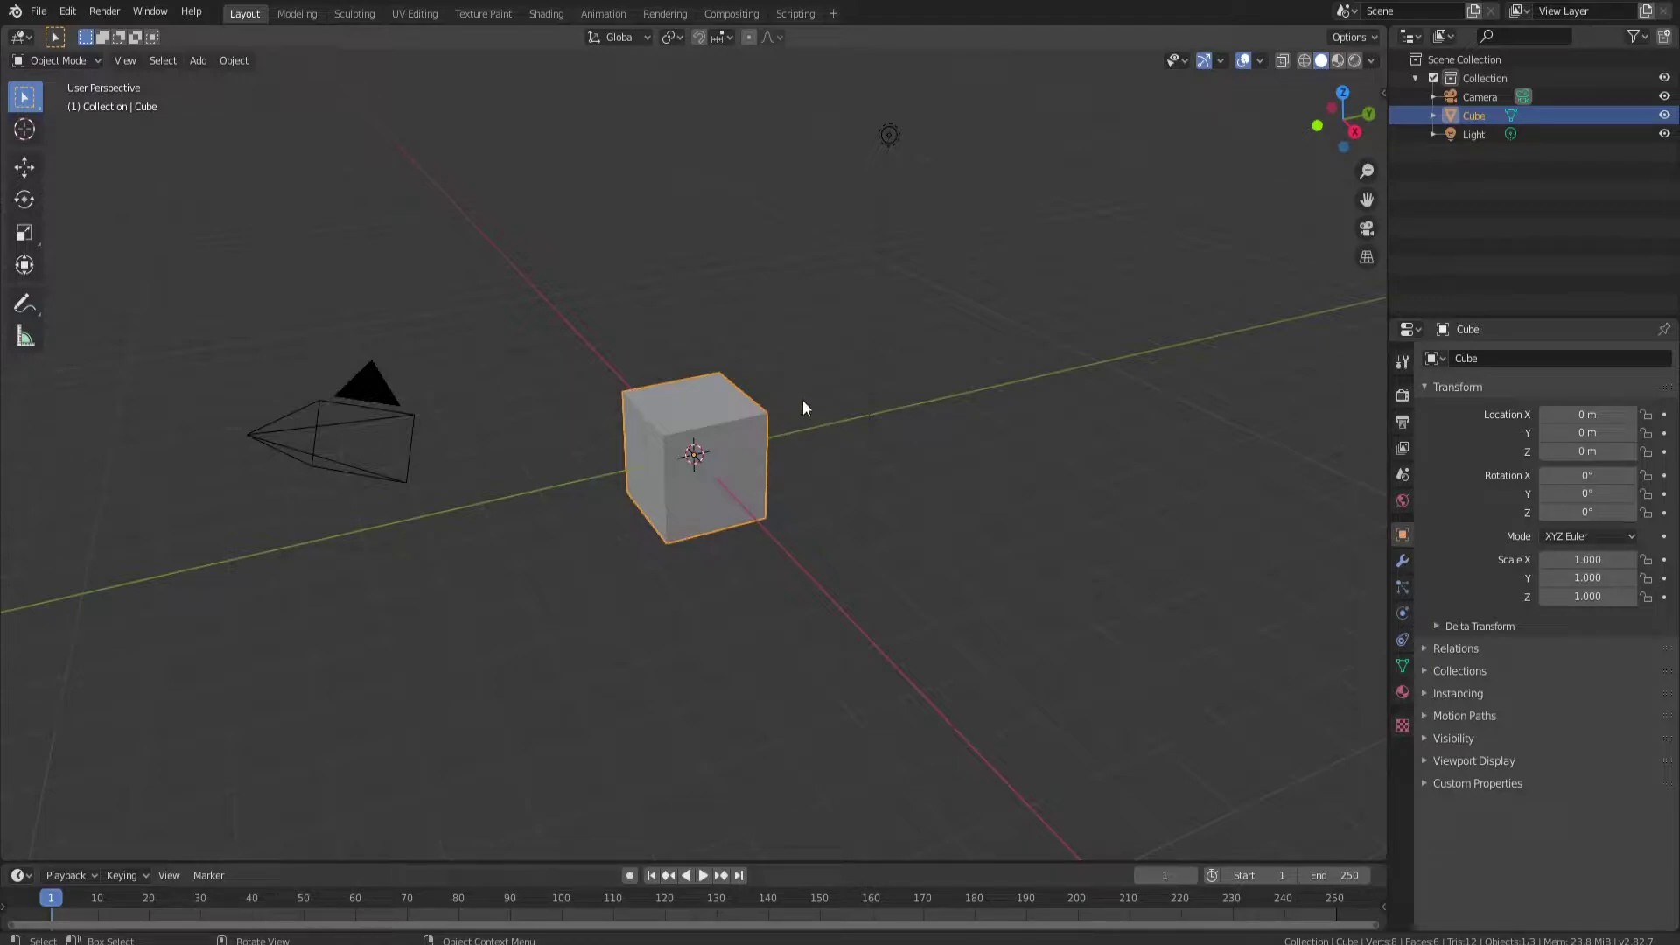
- Enter Edit Mode on the default cube and hide its mesh
middle_click_drag(801, 401, 763, 378)
key("Tab")
key("h")
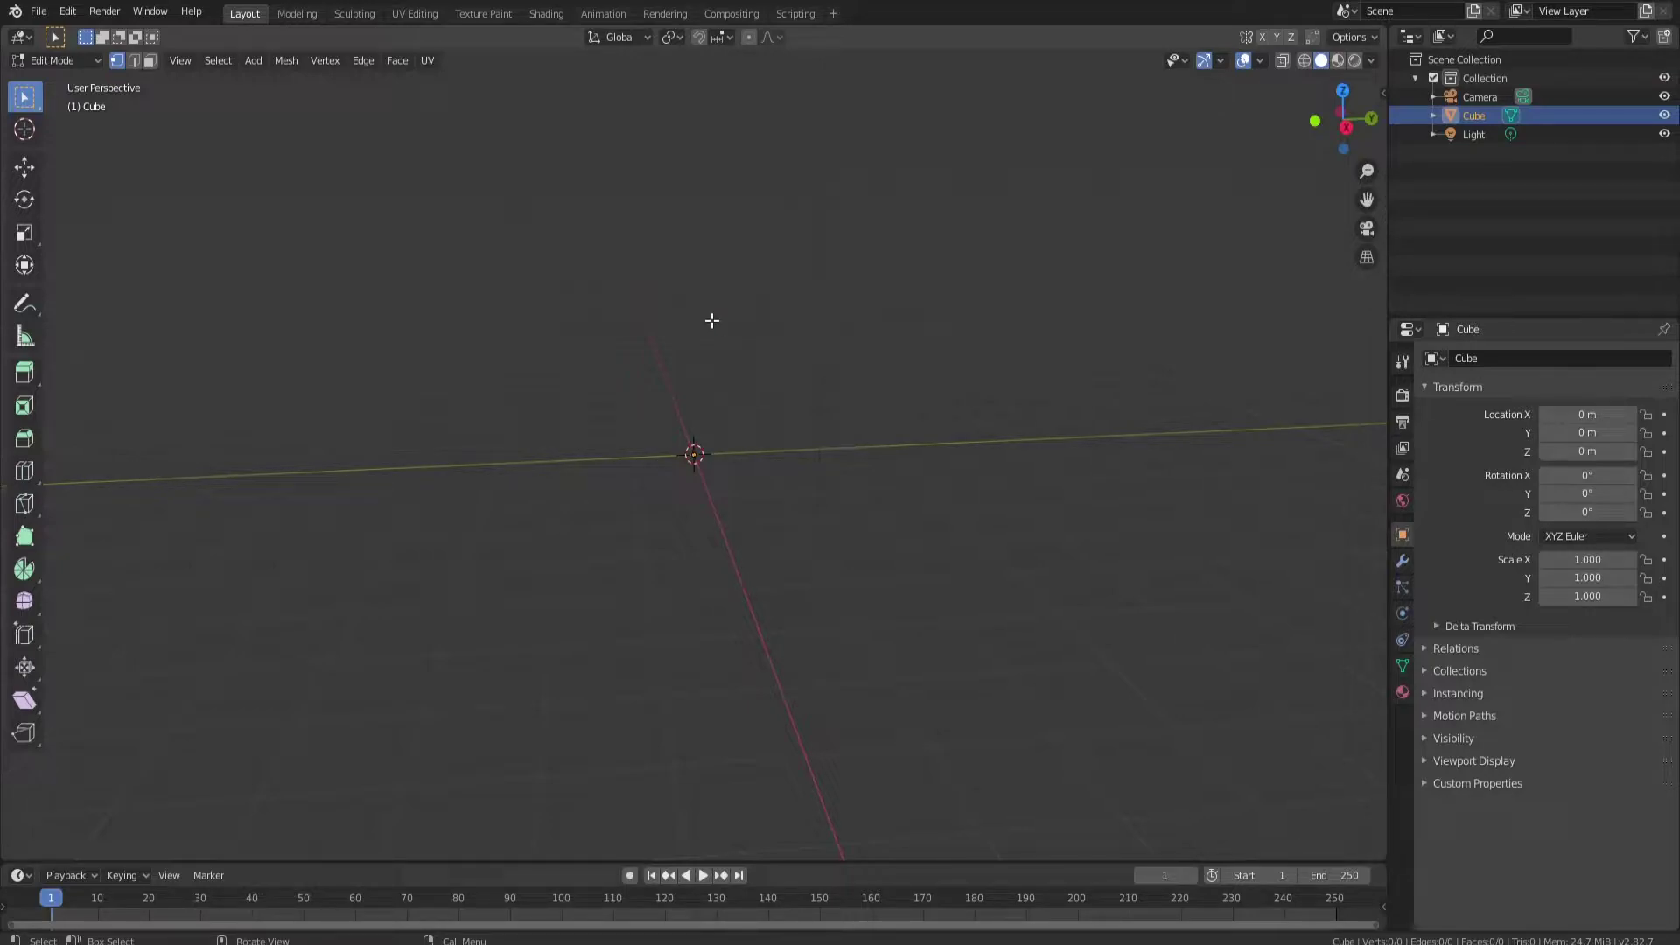
- Add a cylinder mesh with 8 vertices at the origin
key("shift")
key("shift+a")
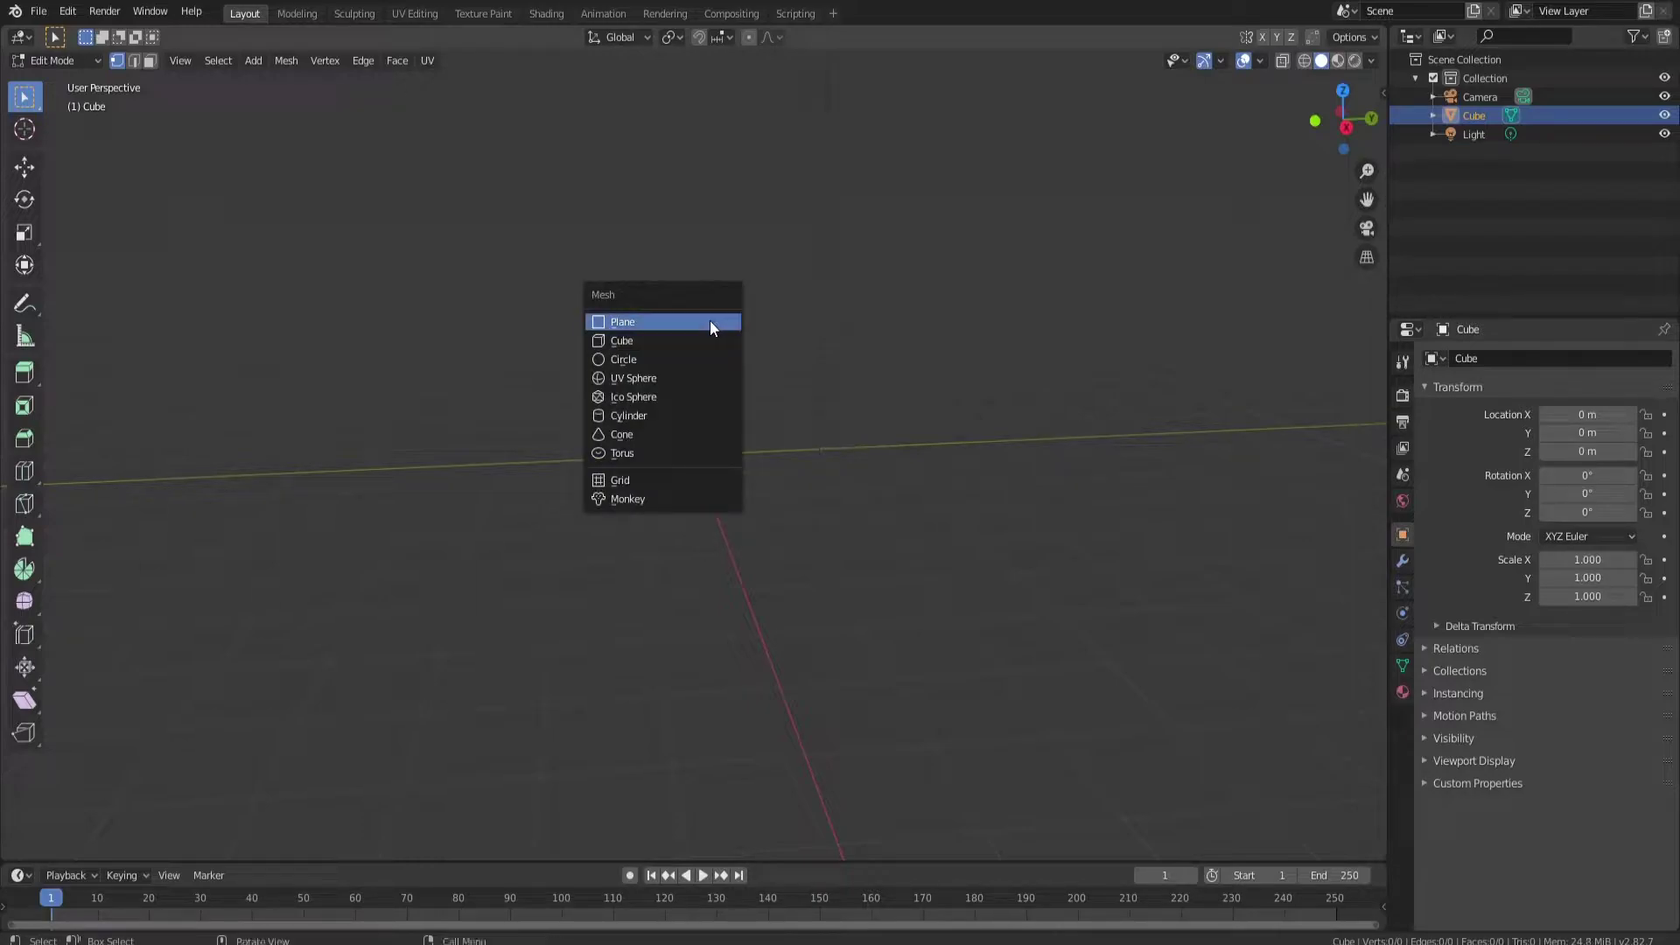
left_click(656, 416)
left_click(63, 846)
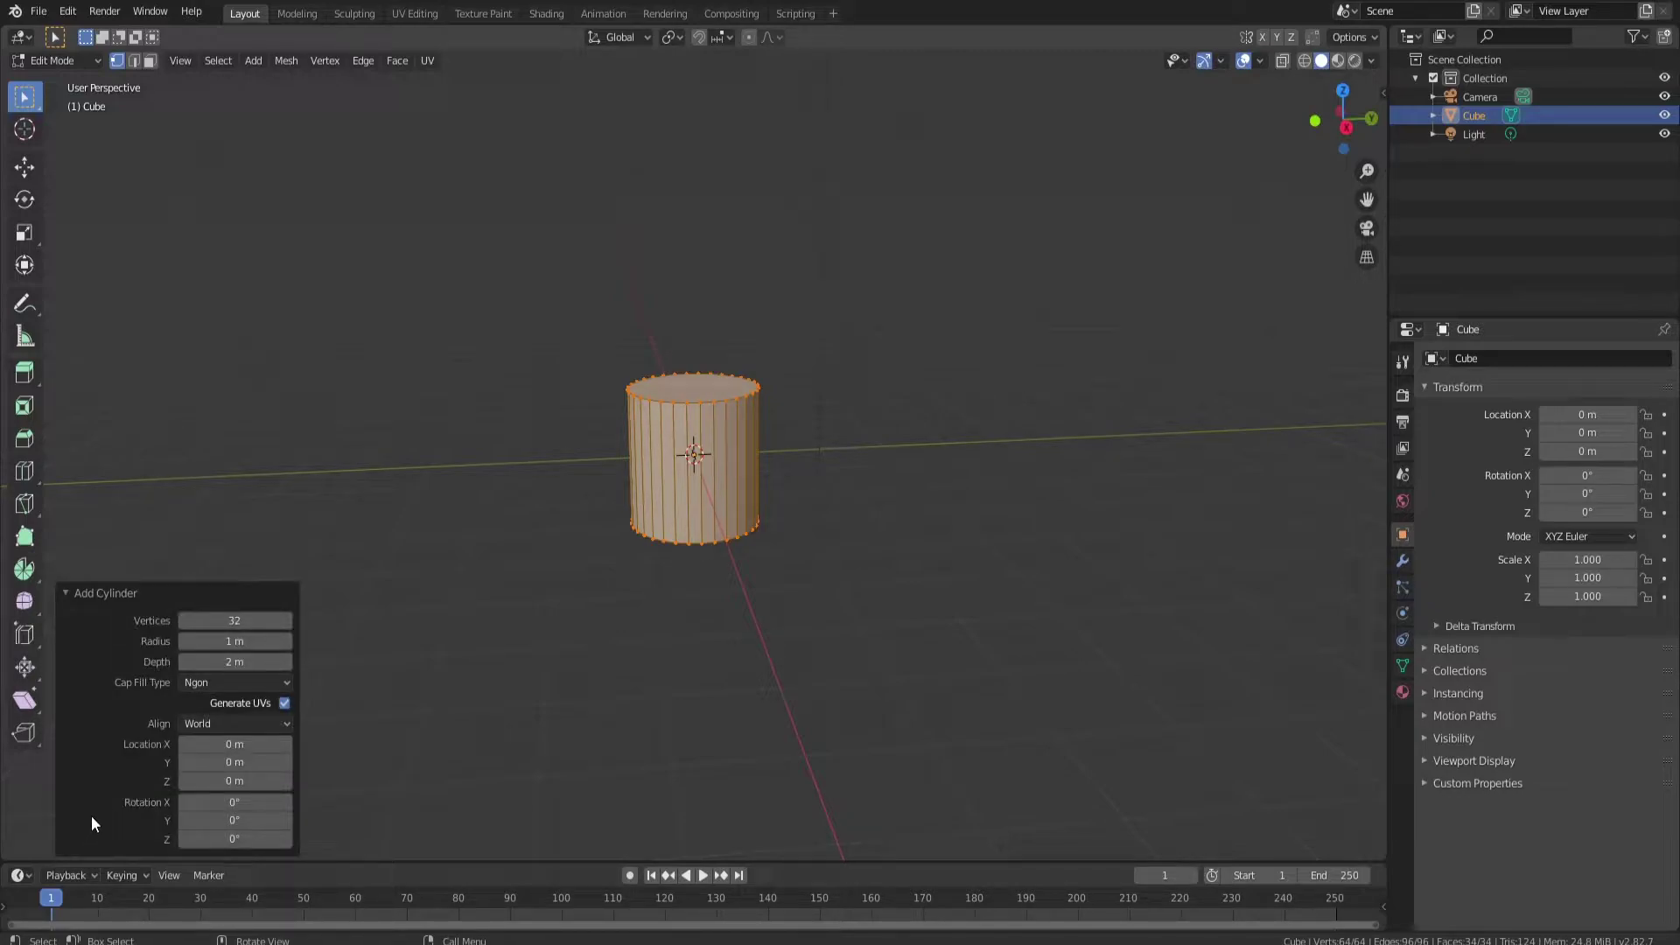
left_click(227, 620)
type("8")
key("Return")
- Lower the cylinder's top face by about 1.61 m along Z, using face selection
left_click(150, 61)
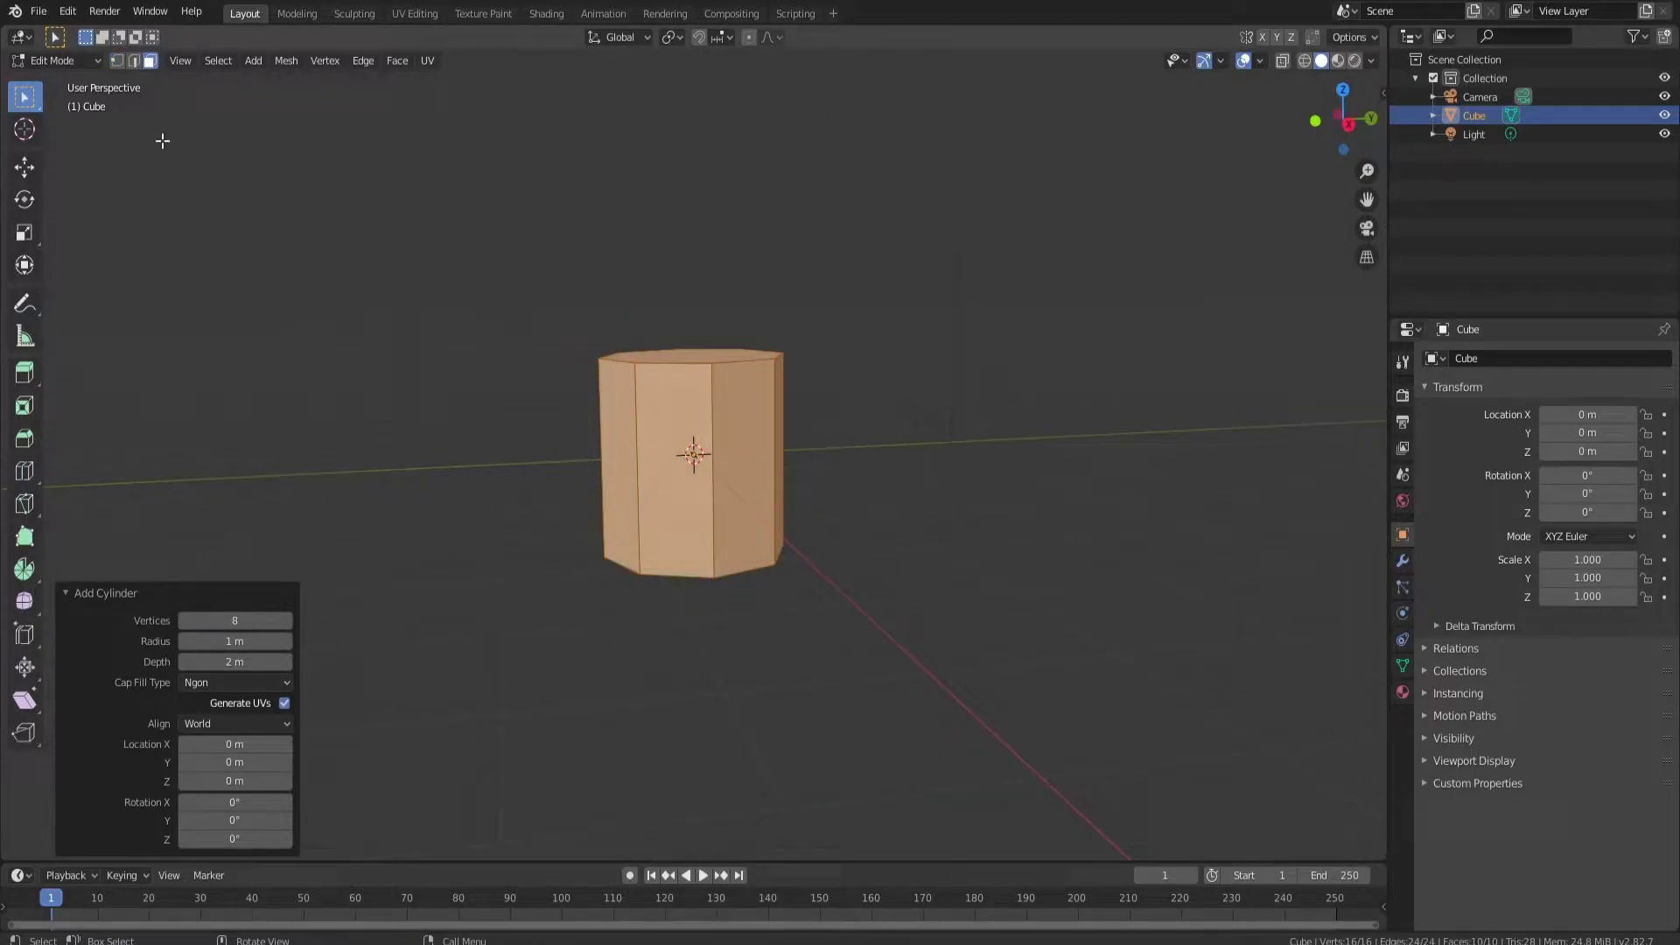
left_click(696, 358)
key("shift+space")
key("g")
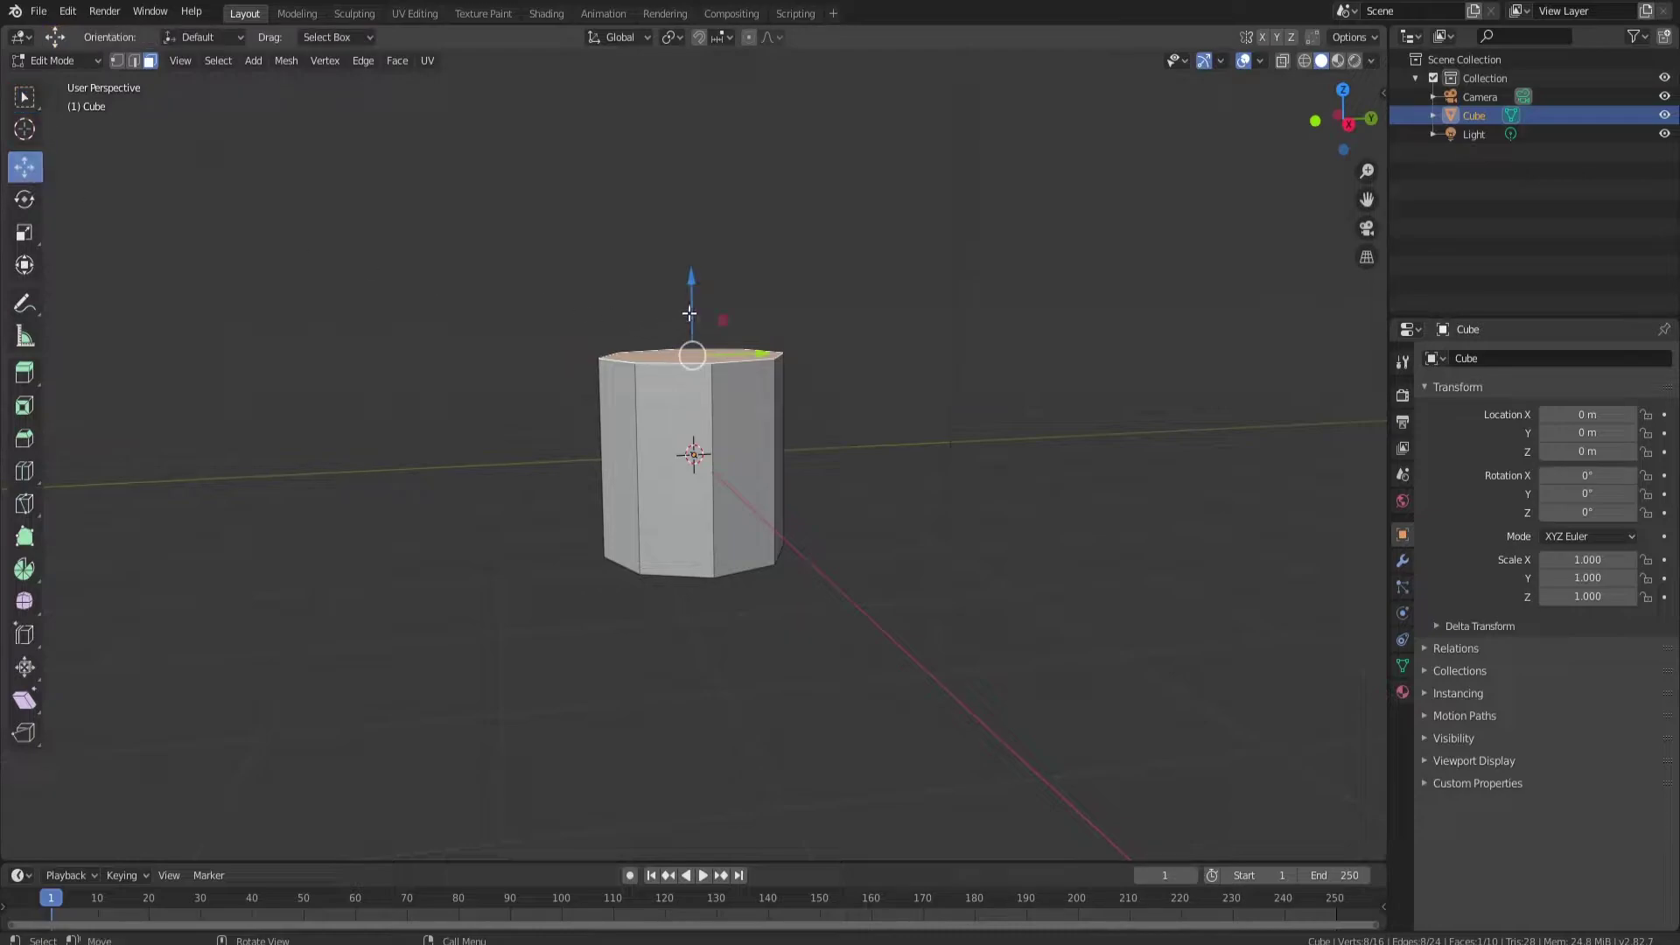
left_click_drag(689, 313, 693, 429)
key("ctrl+z")
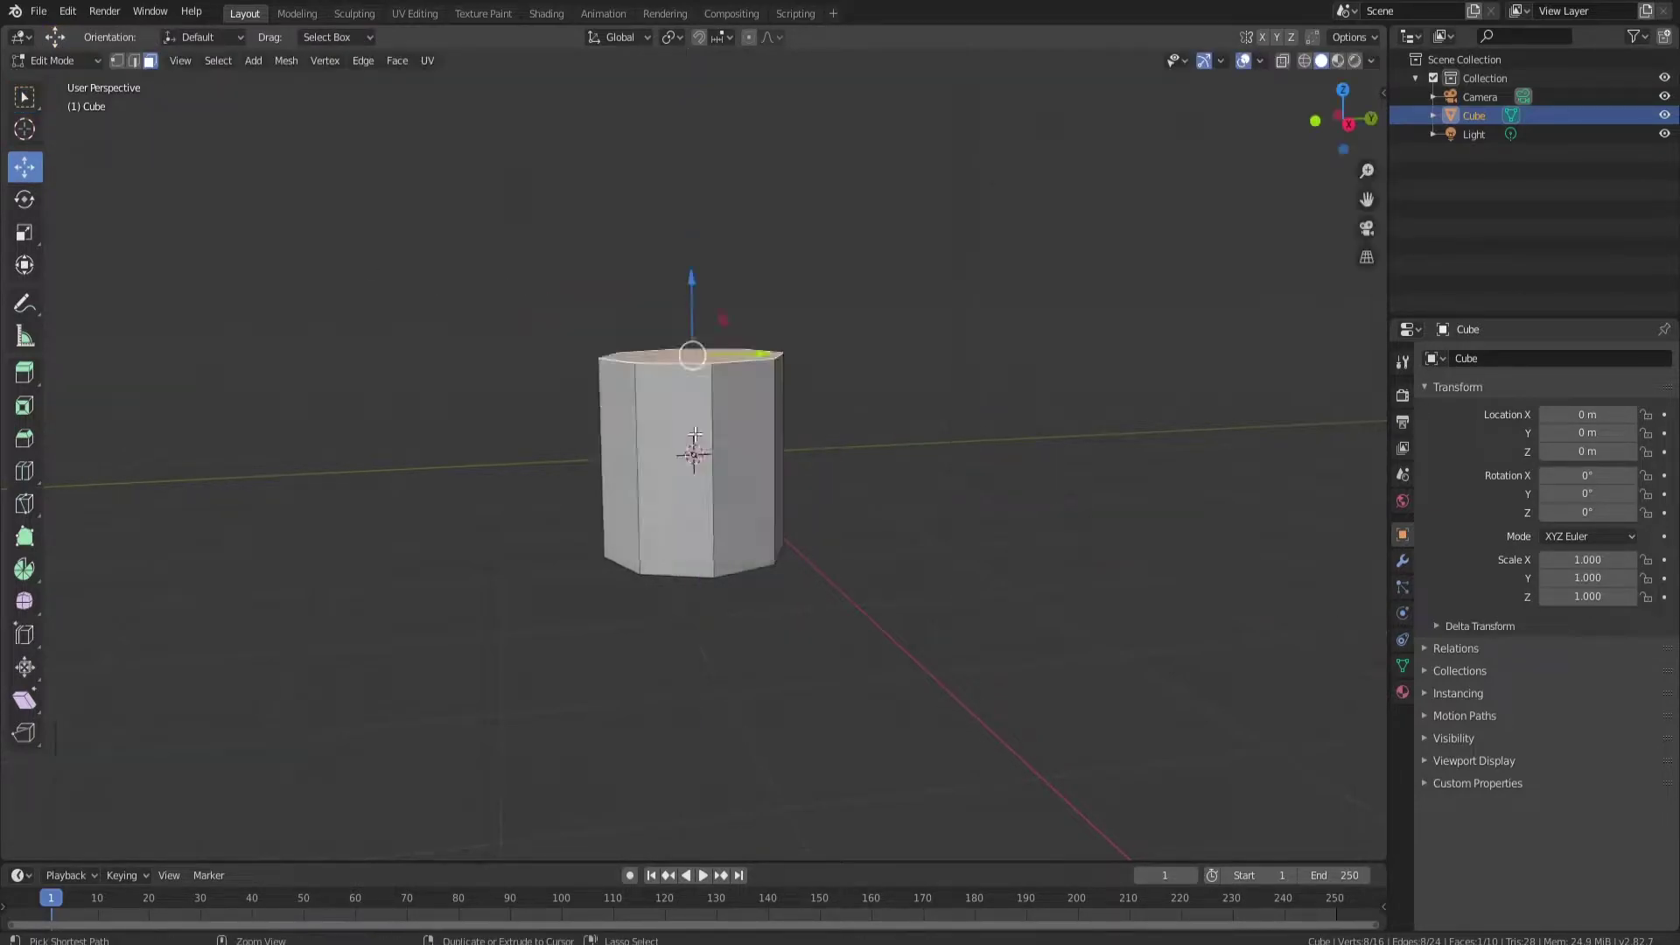
left_click_drag(689, 284, 688, 439)
- Scale the top face to about 0.922 and raise it slightly along Z in front view
key("s")
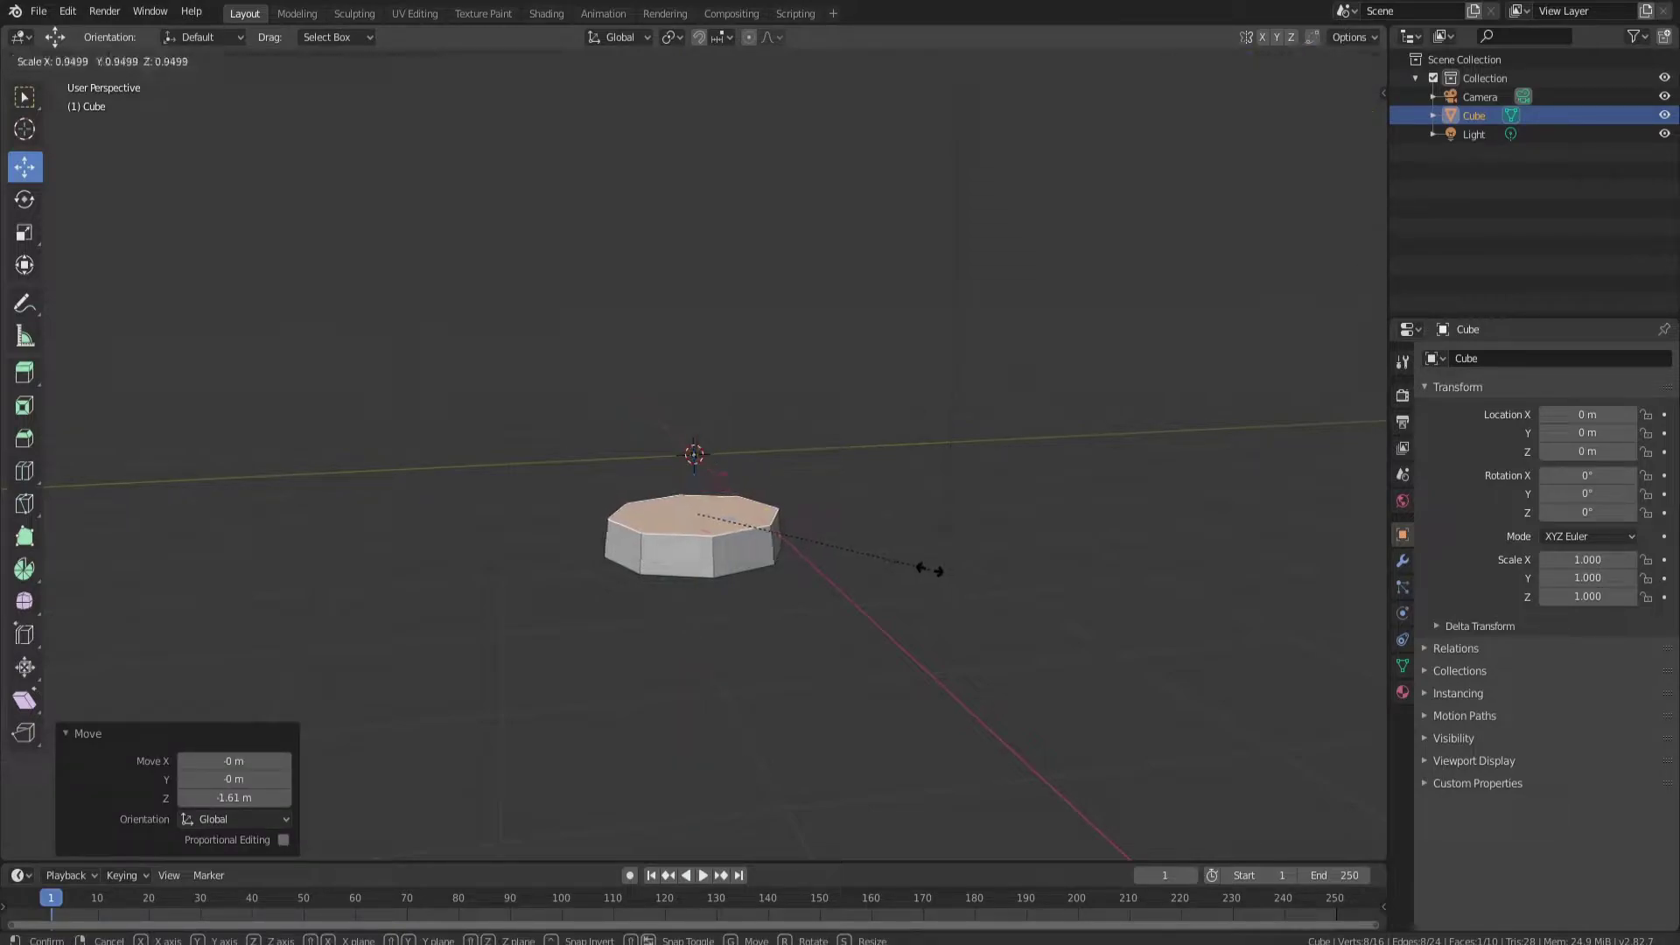
left_click(923, 569)
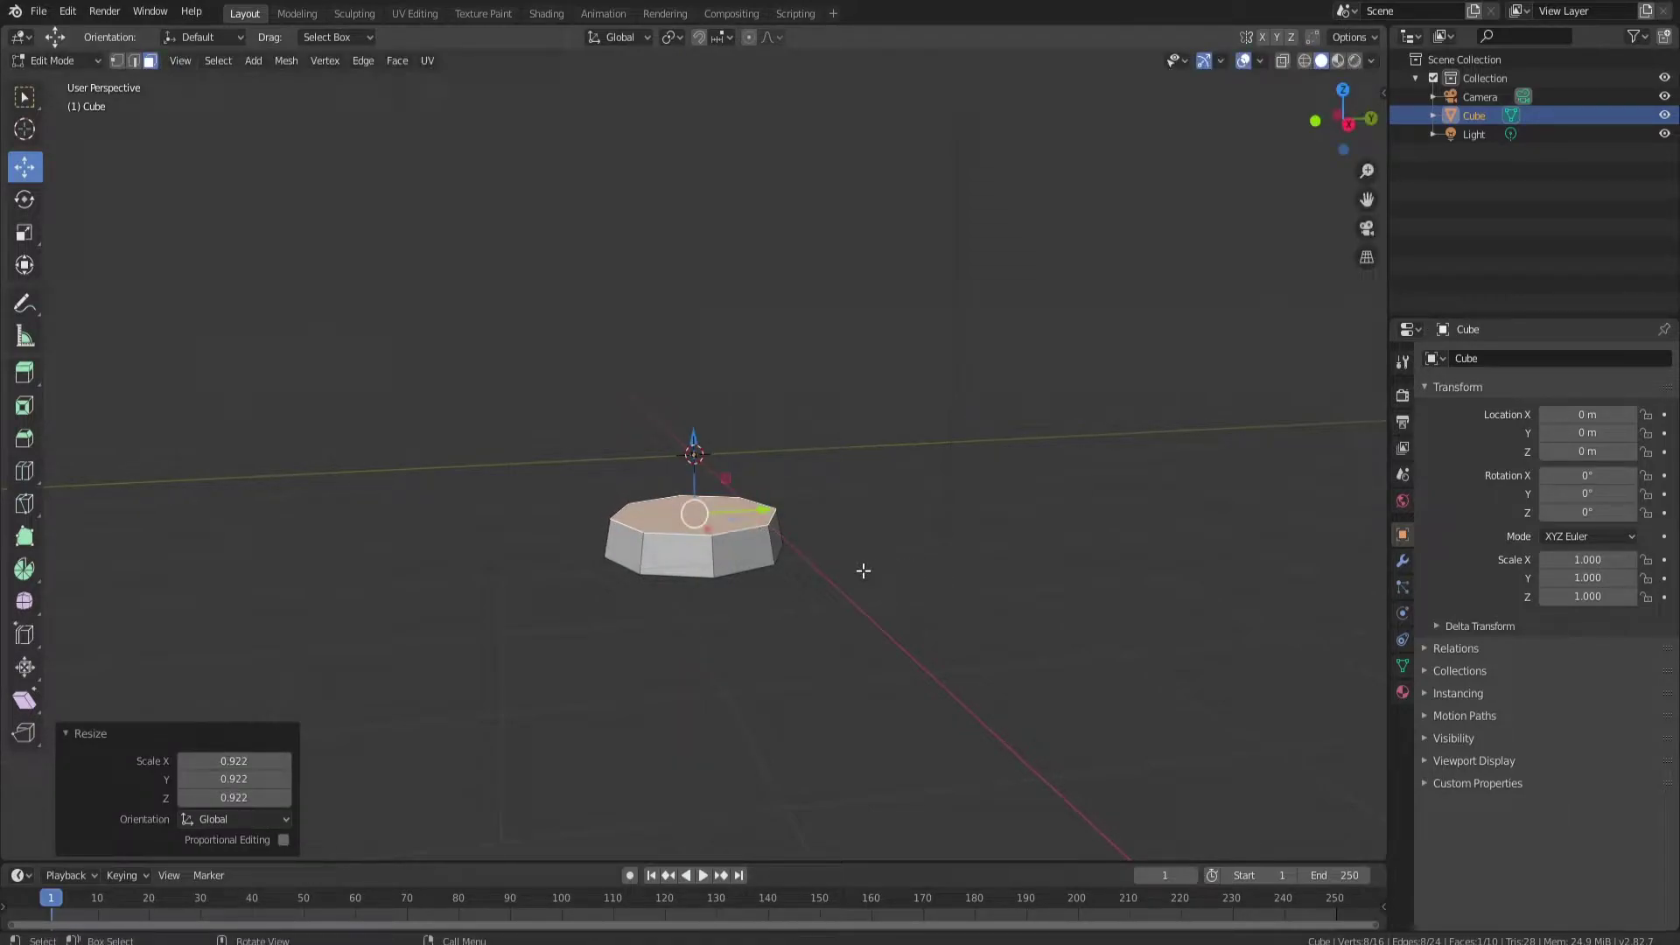
key("KP_1")
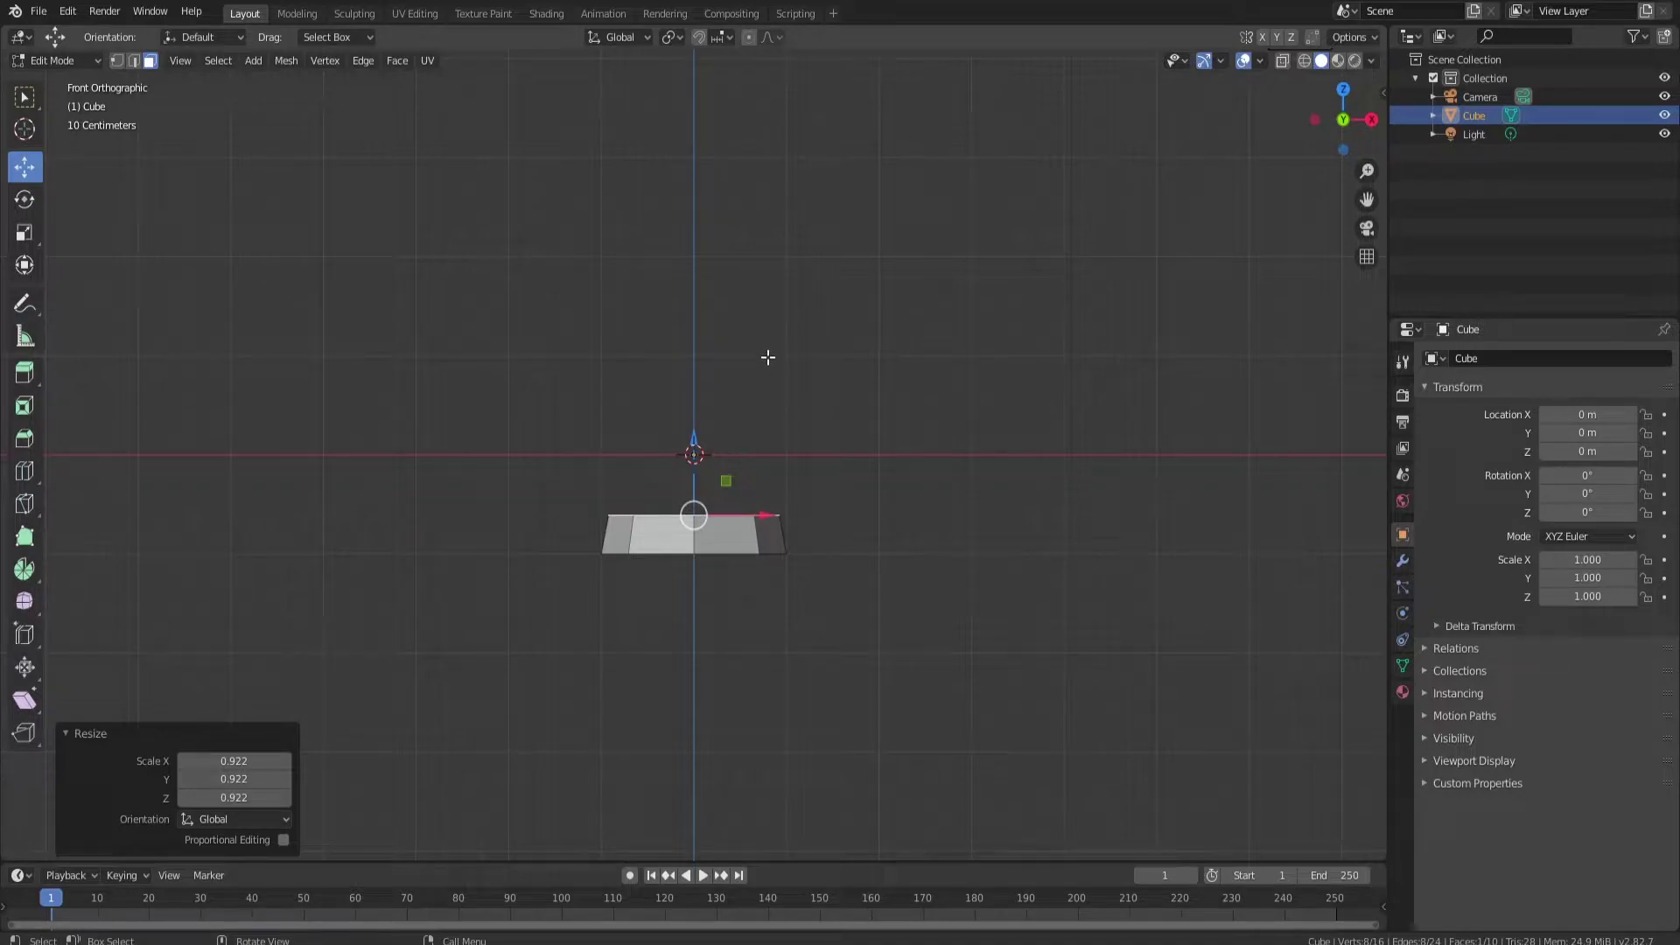
left_click_drag(693, 472, 695, 427)
- Scale the entire cylinder mesh down to about 0.444
key("a")
key("s")
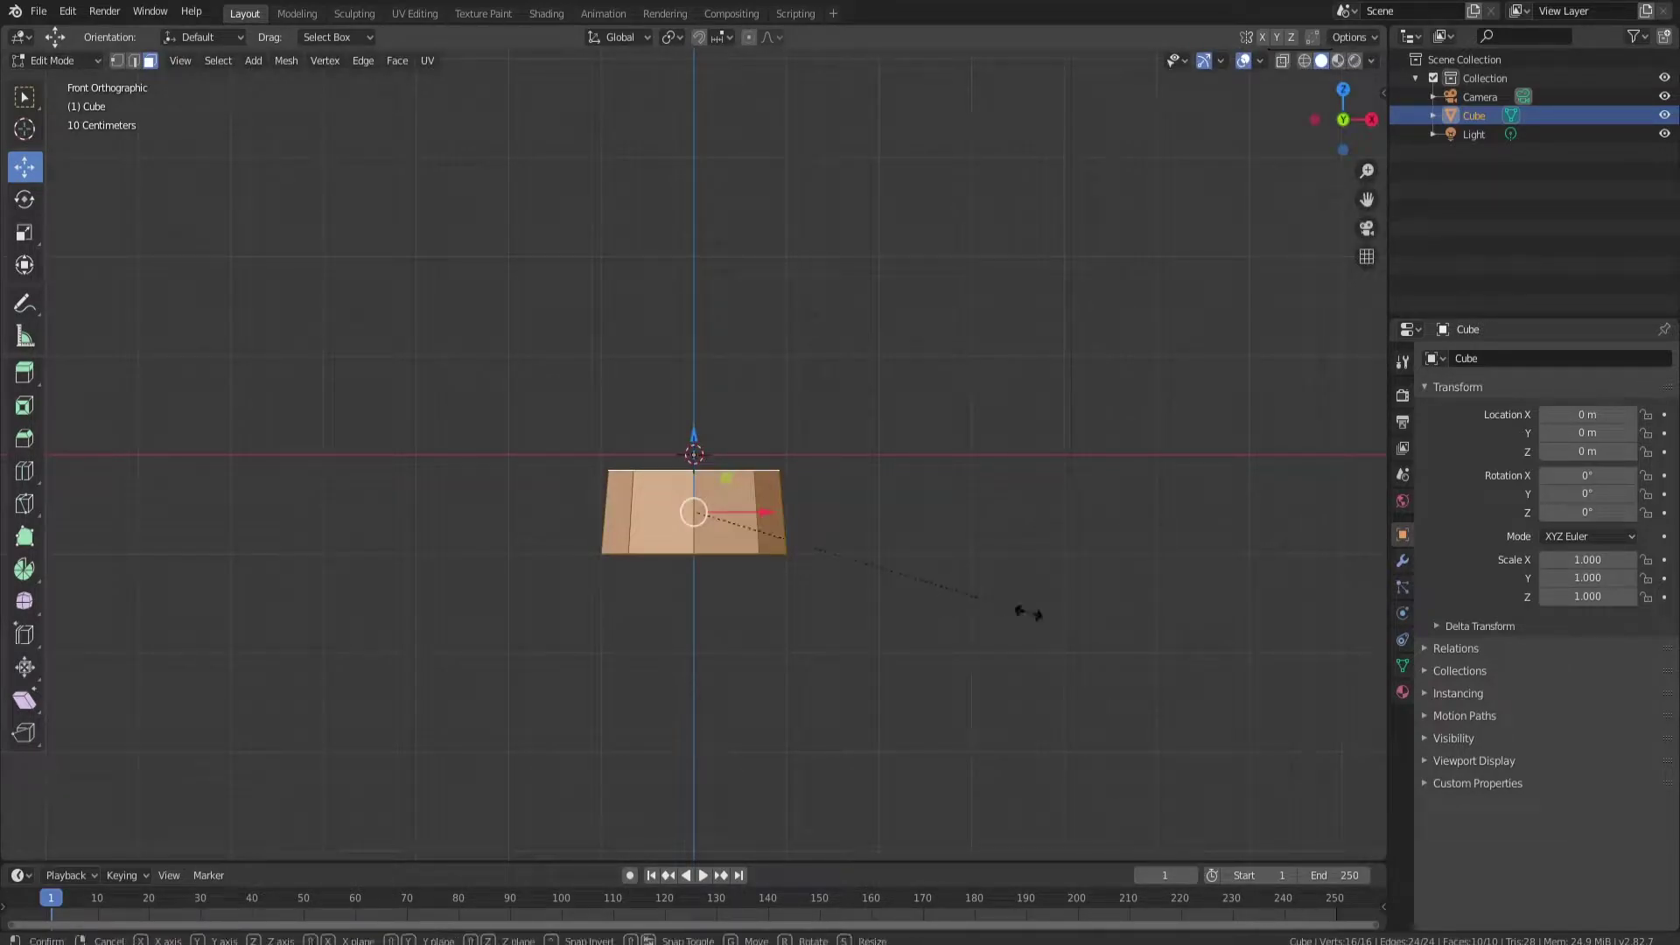
left_click(834, 581)
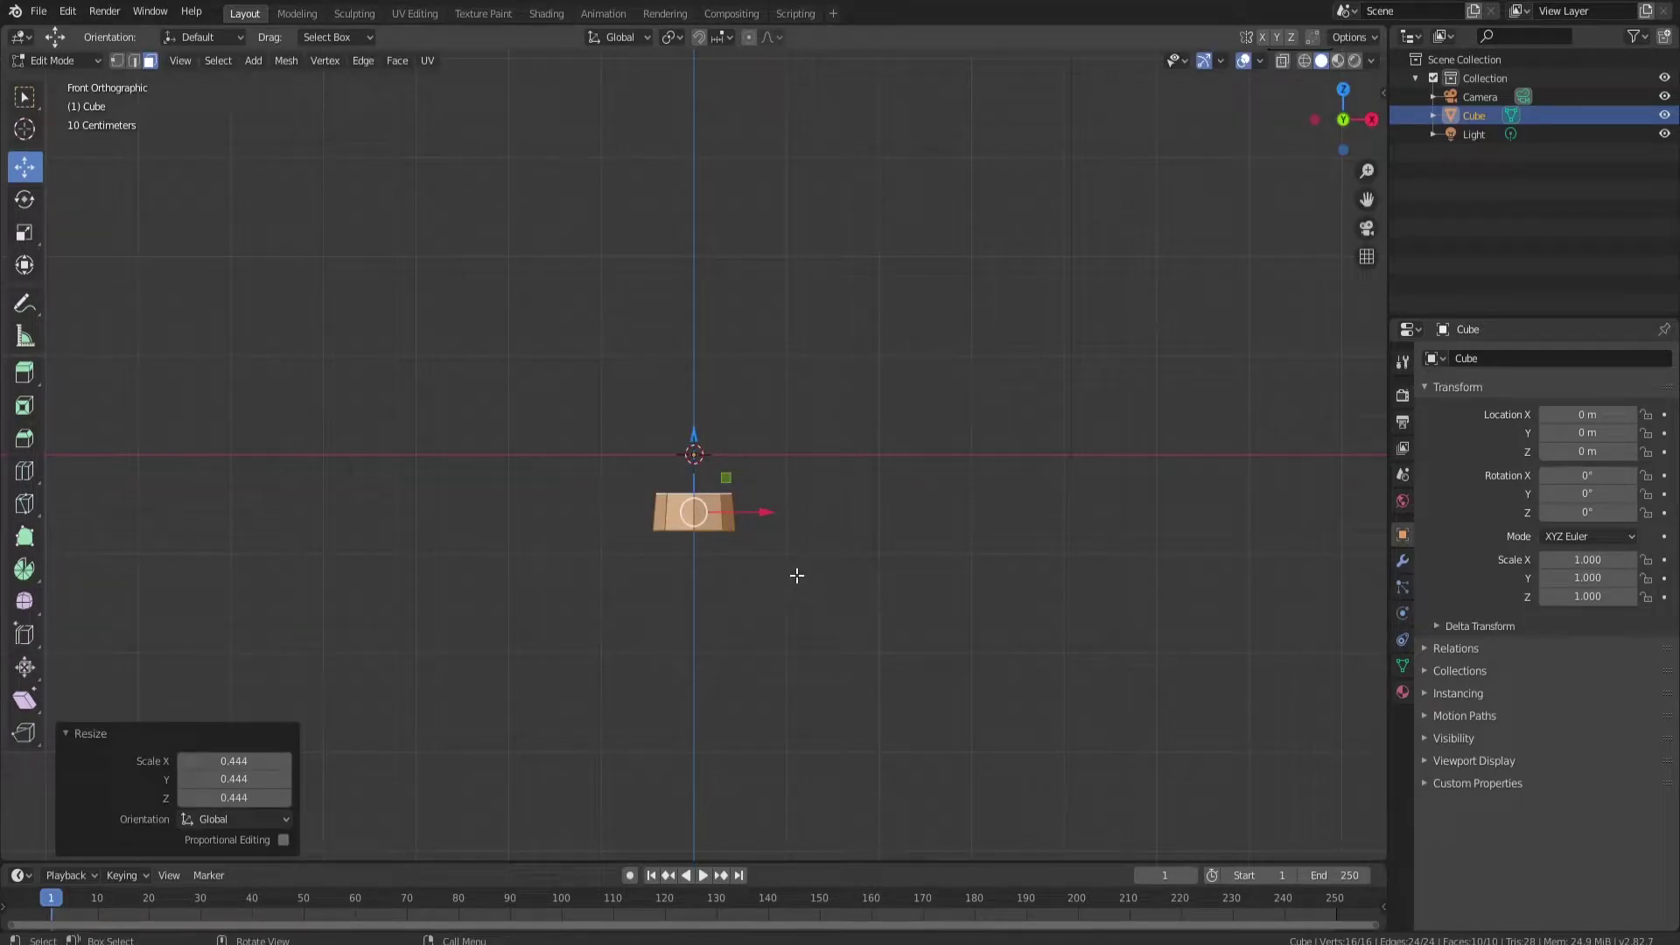
- Select only the cylinder's top face and scale it to about 0.944 in front view
middle_click_drag(708, 487, 713, 503)
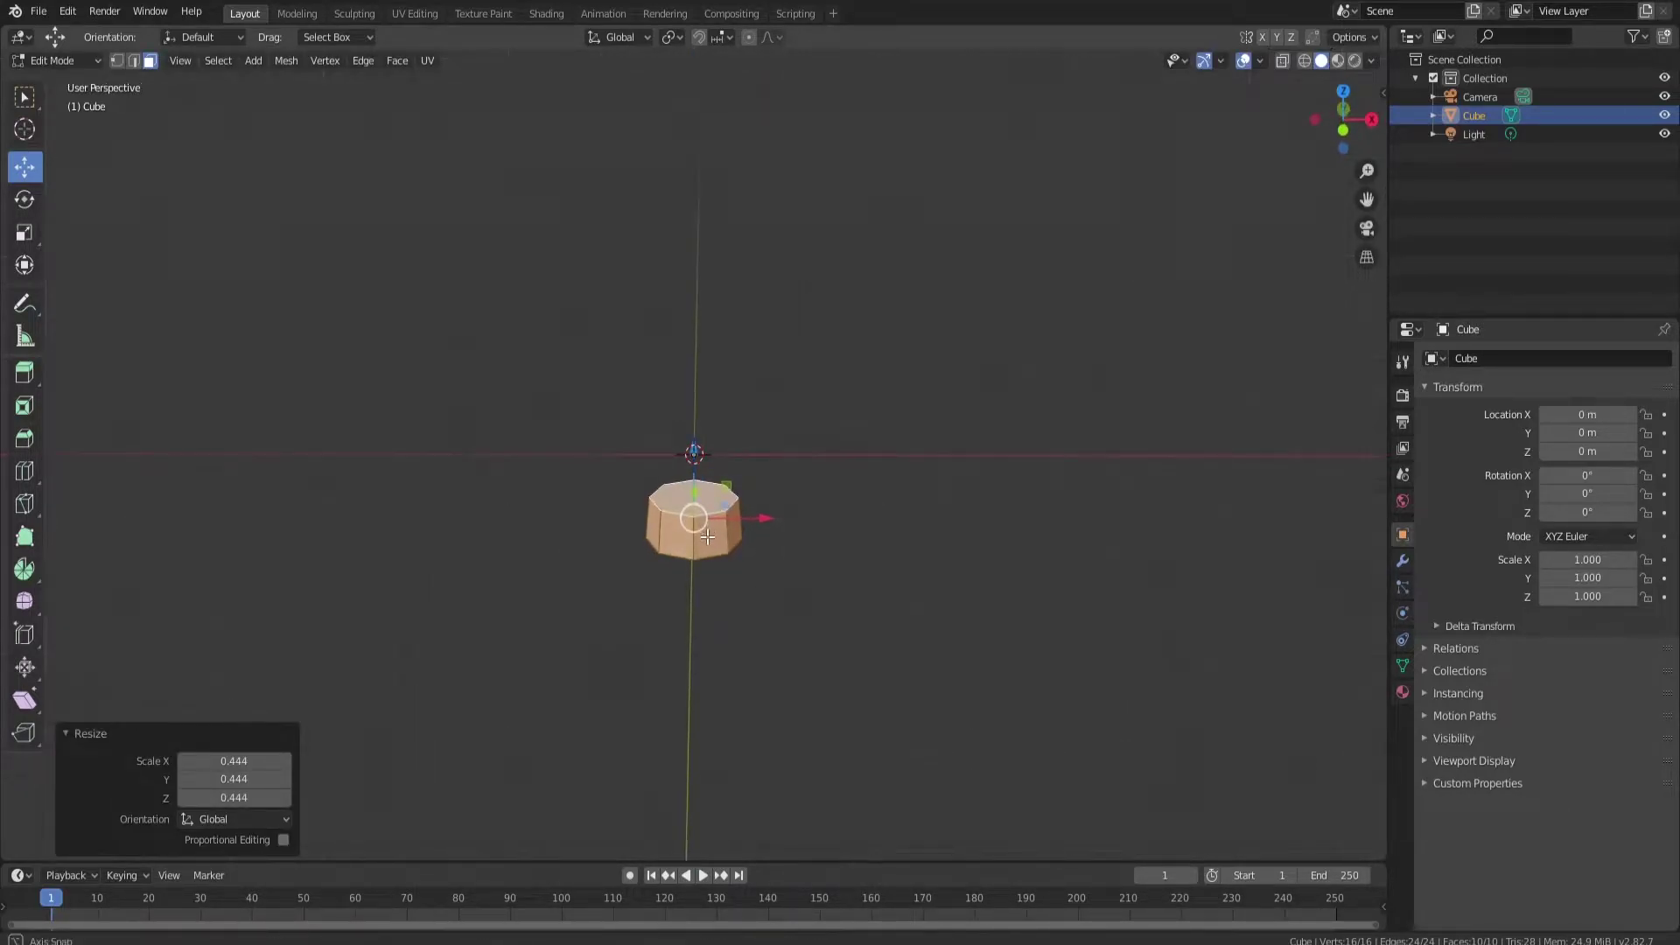
left_click(713, 505)
key("KP_1")
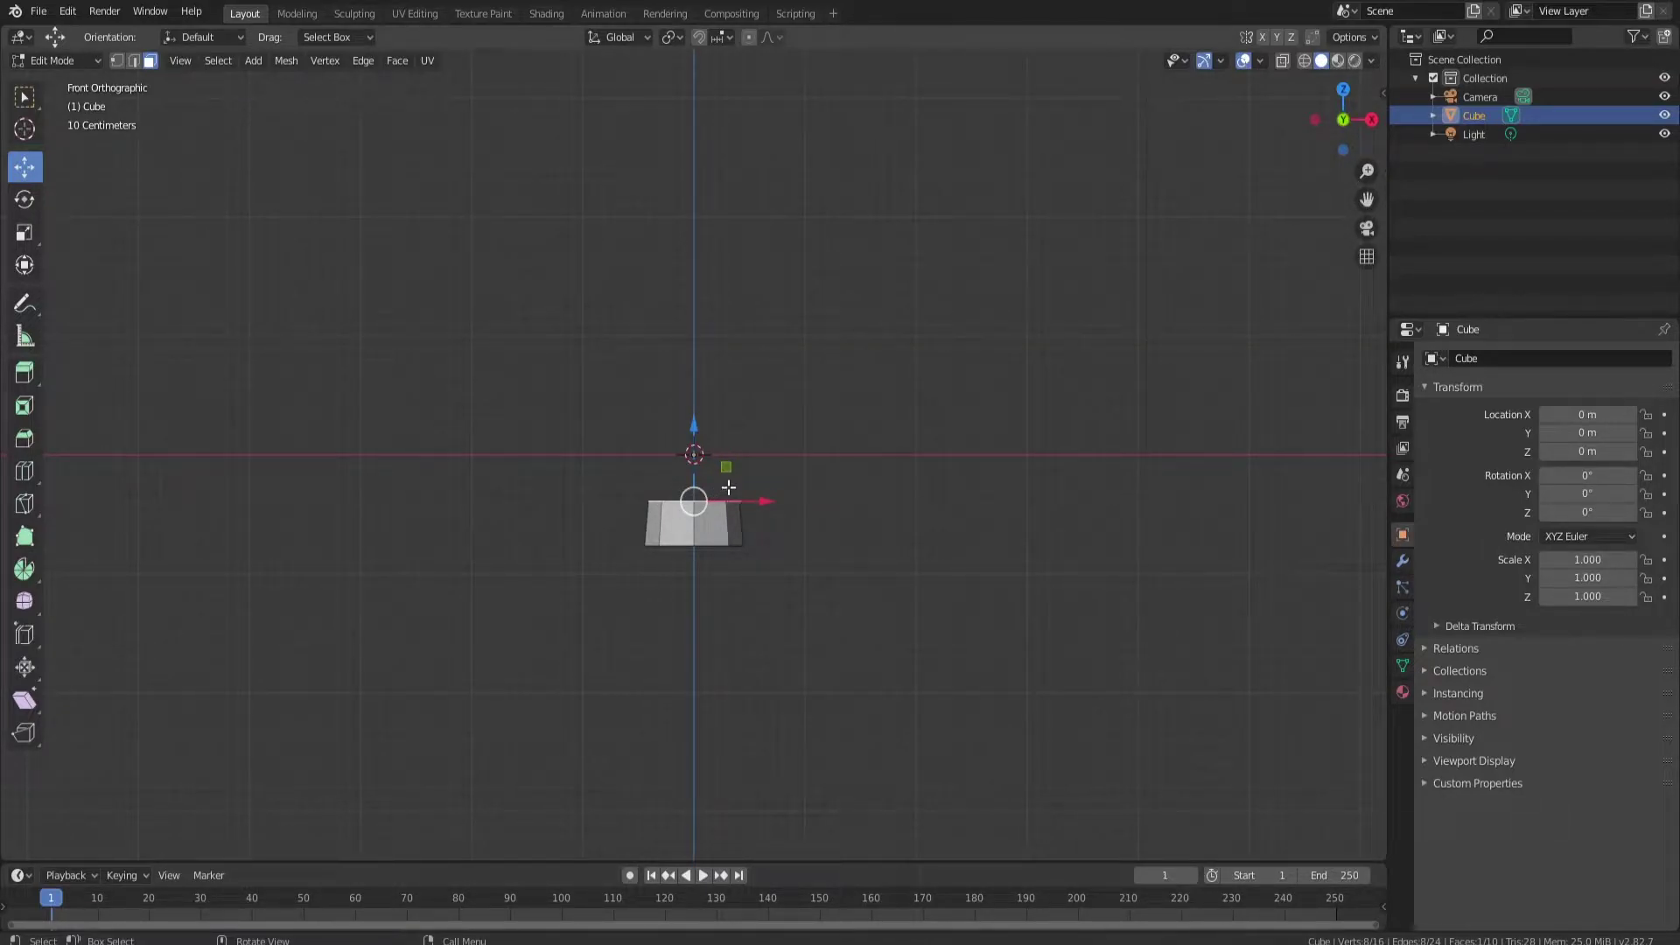
key("e")
key("s")
left_click(940, 525)
- Try extruding the top face up about 2.88 m and tapering its end to a scale of about 0.174
key("e")
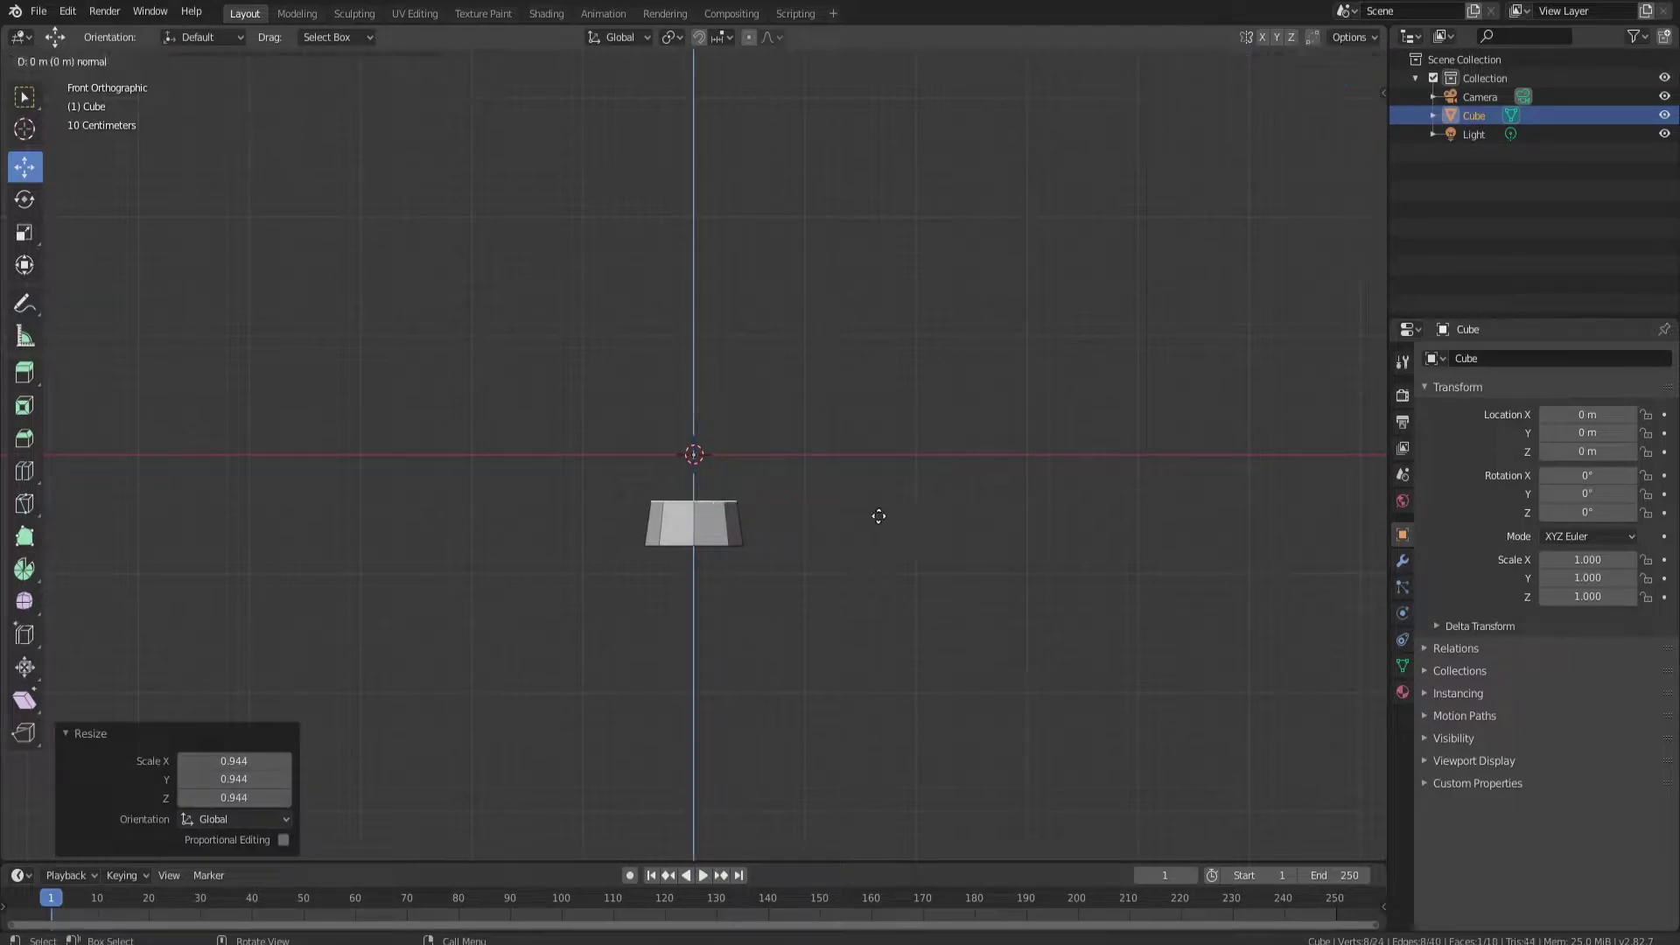
left_click(885, 173)
key("s")
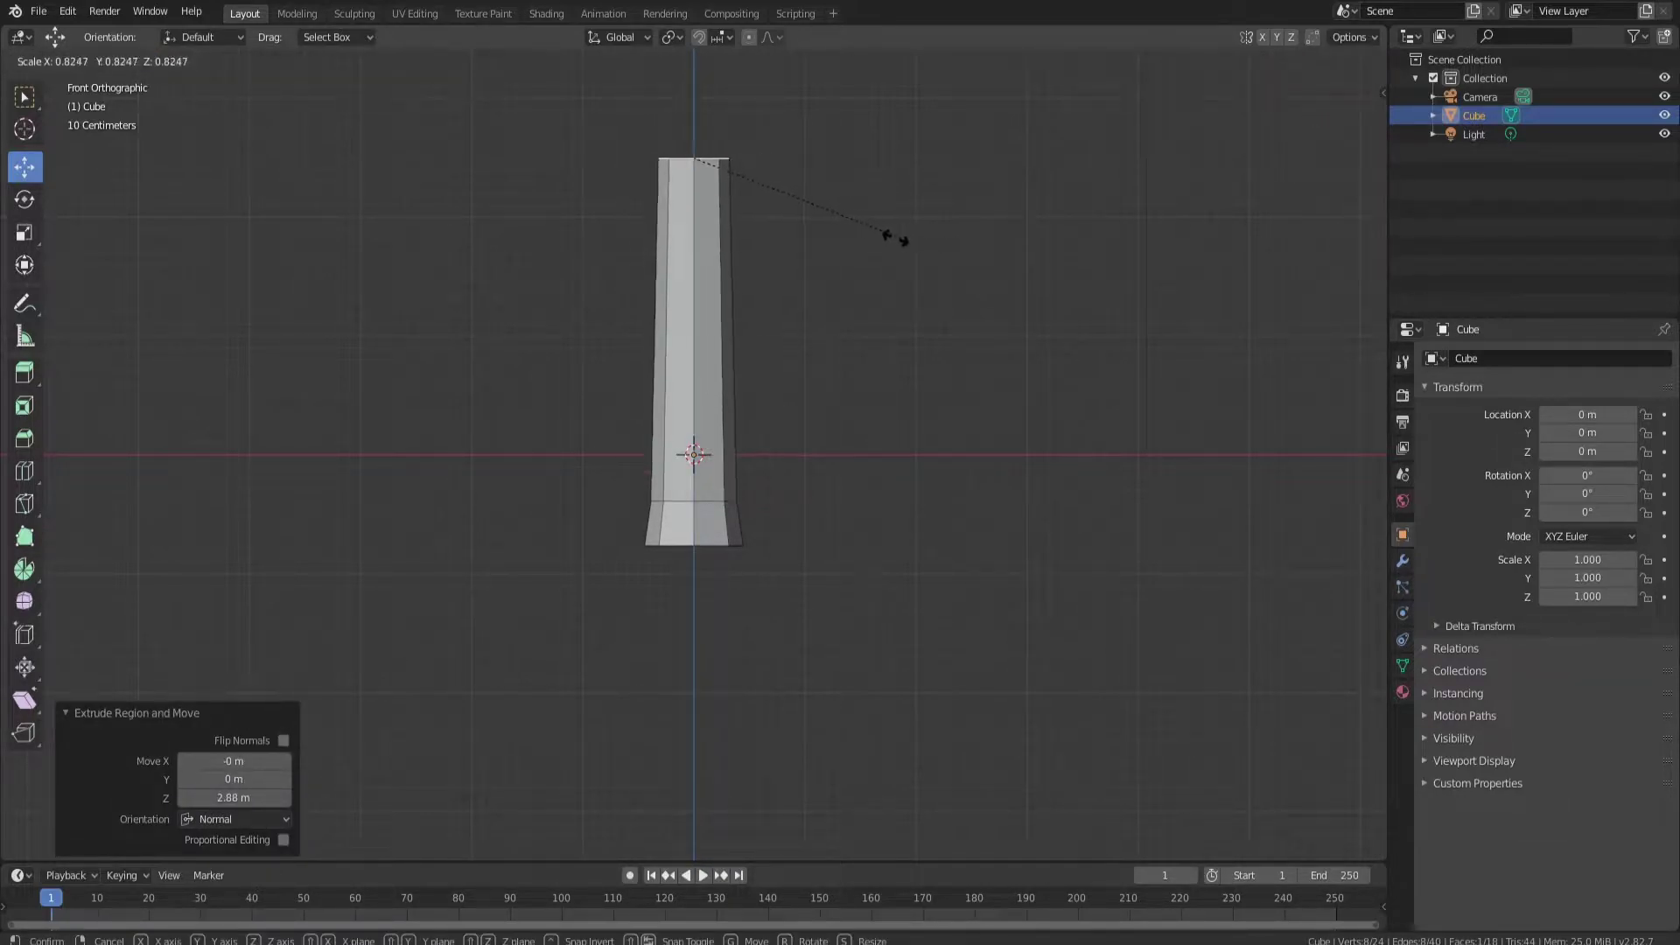
left_click(732, 186)
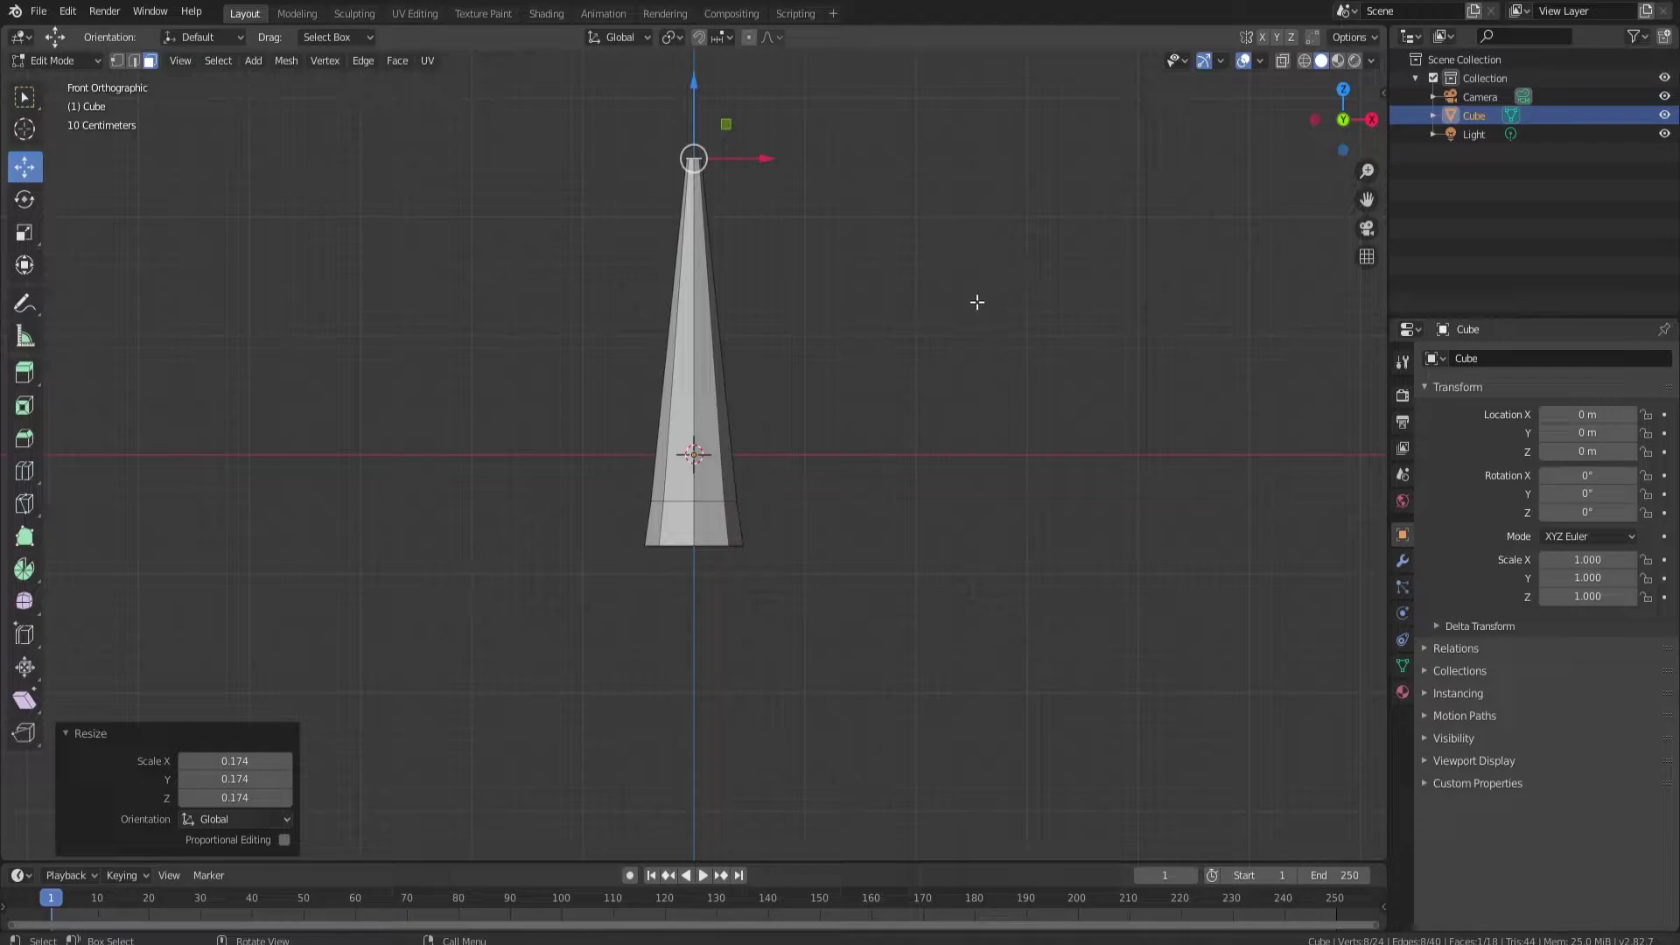
key("ctrl+z")
key("ctrl+z")
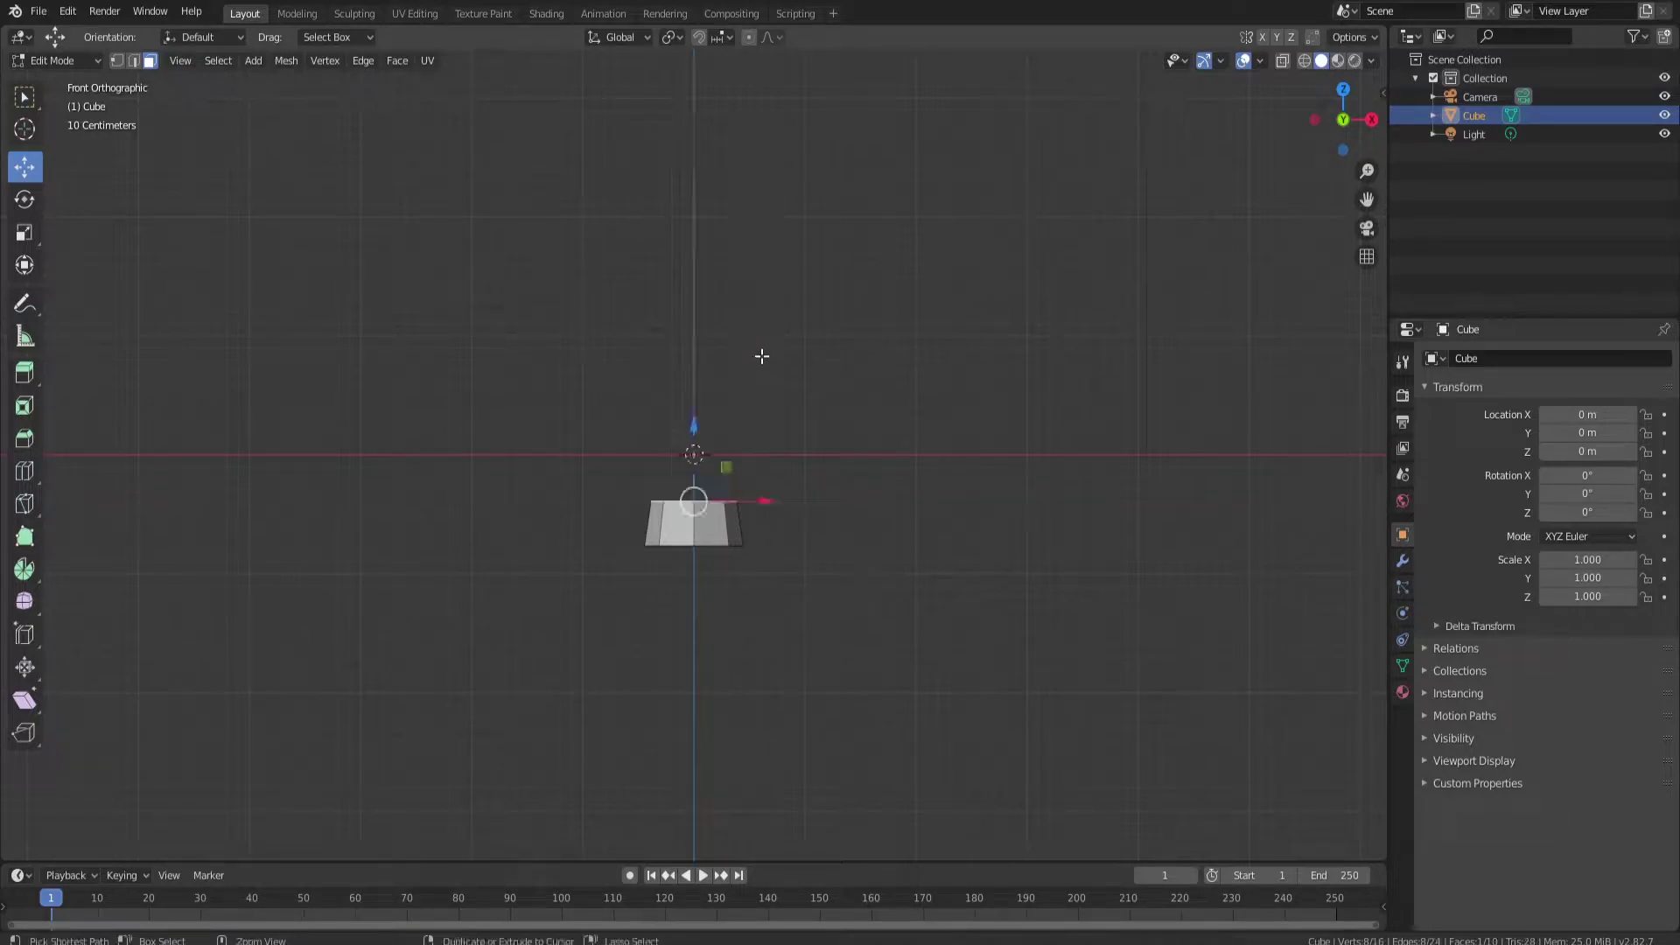
- Extrude the top face up about 0.68 m, with its end scaled to about 0.769 and tilted about 10° around Y
key("e")
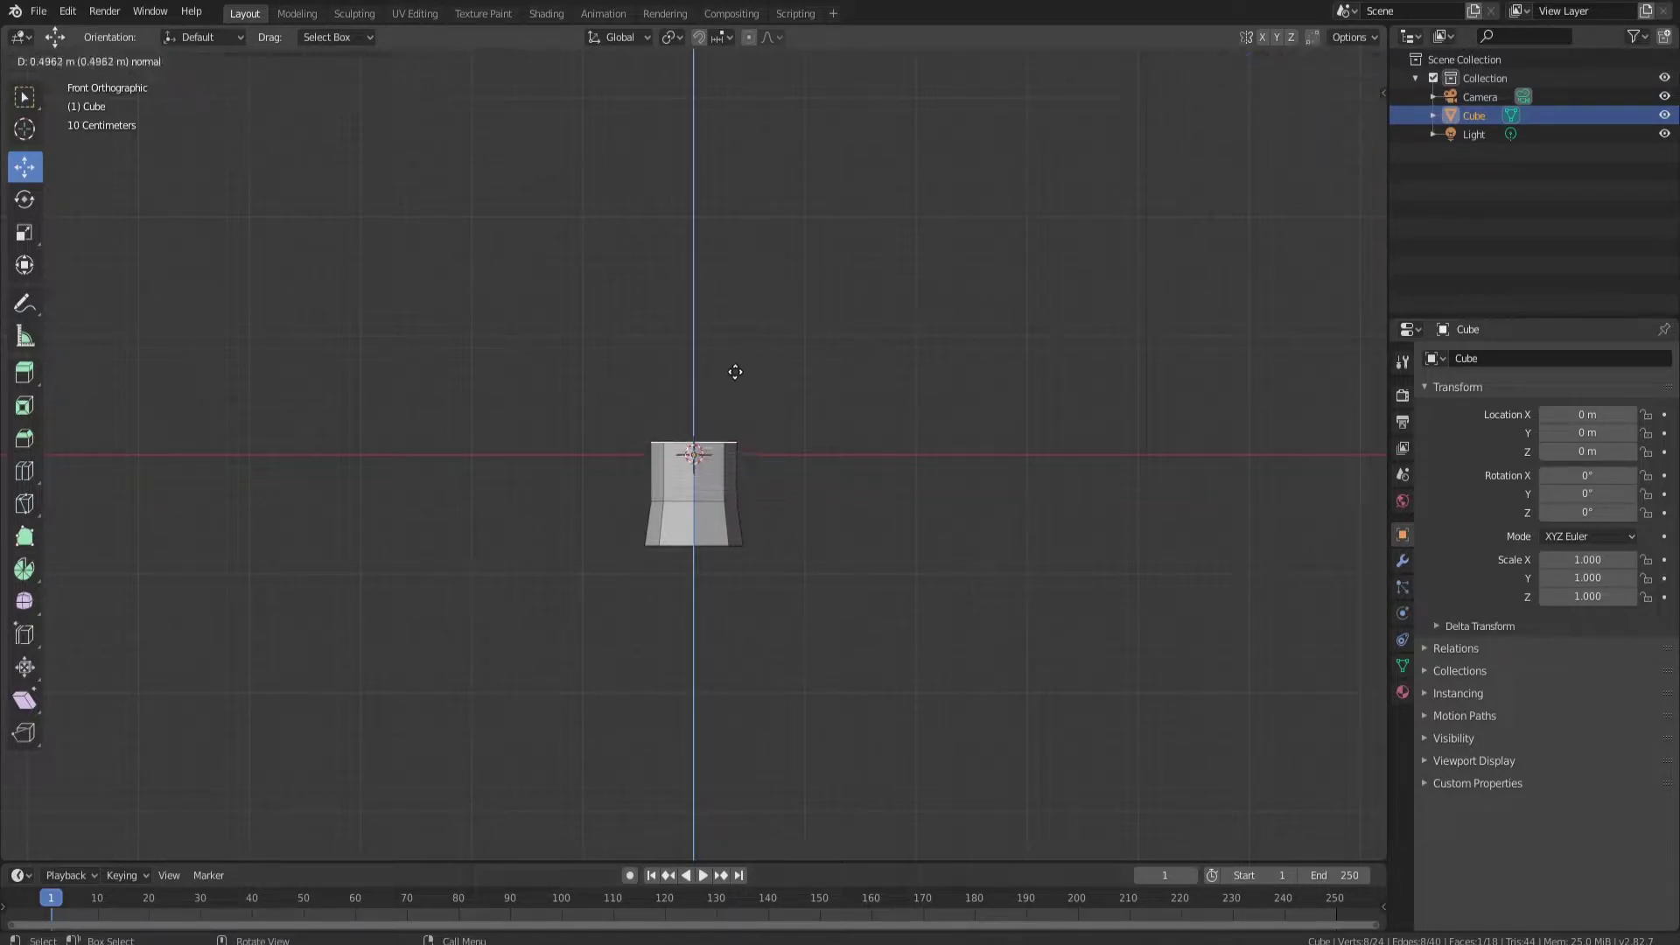
left_click(743, 348)
key("s")
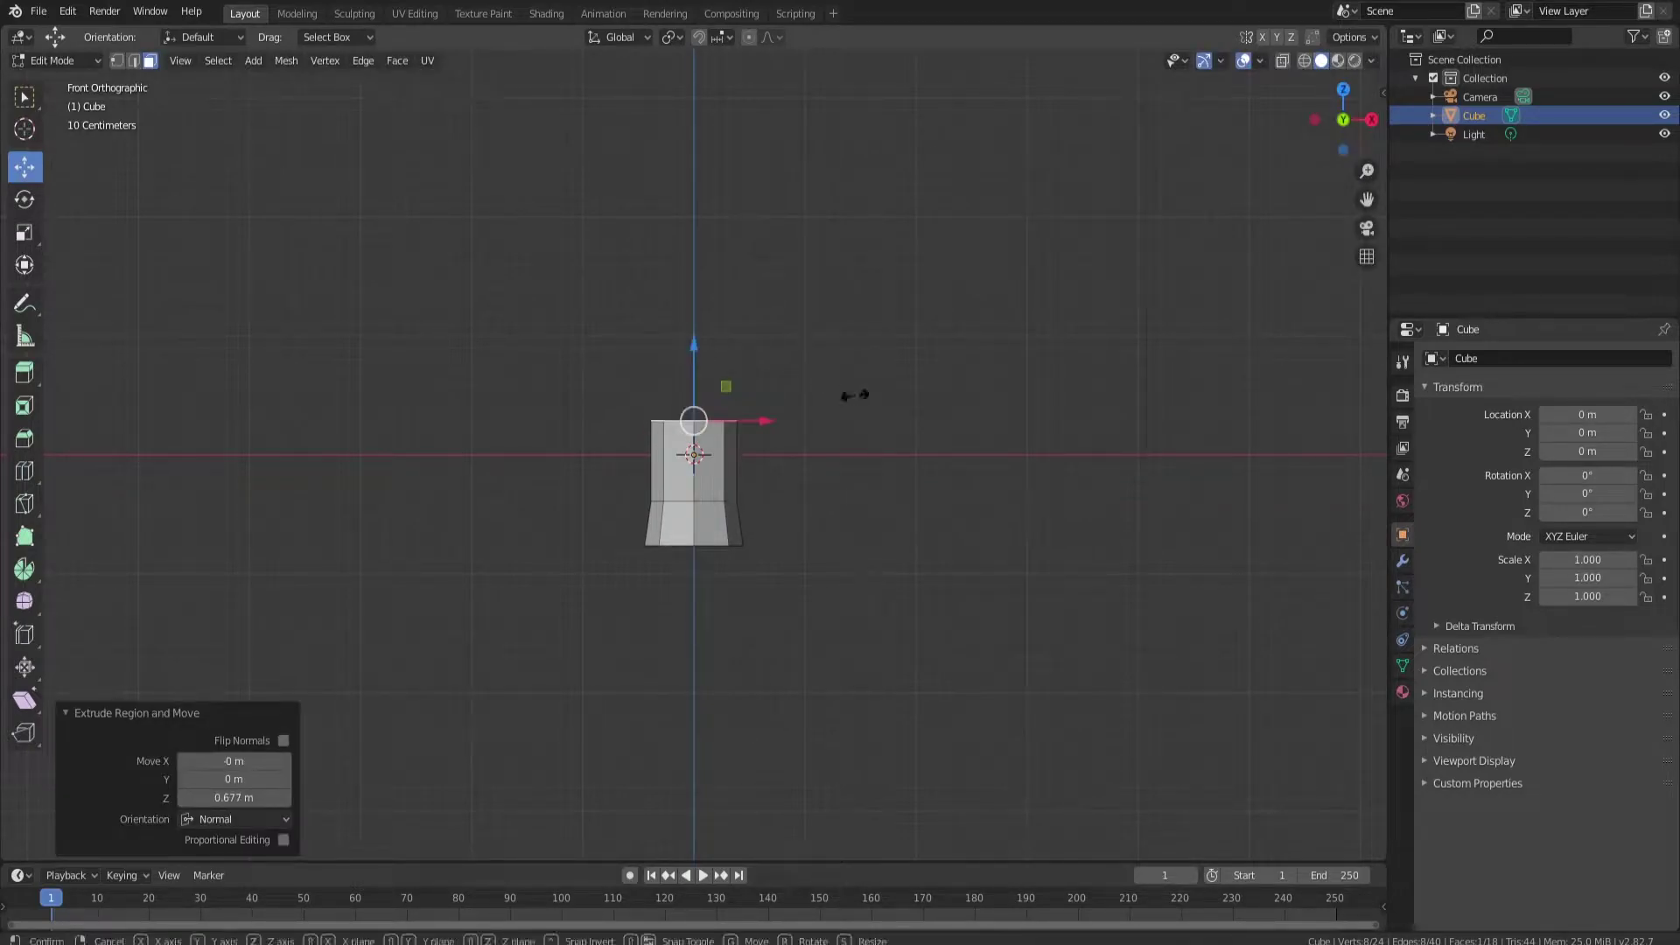
left_click(817, 394)
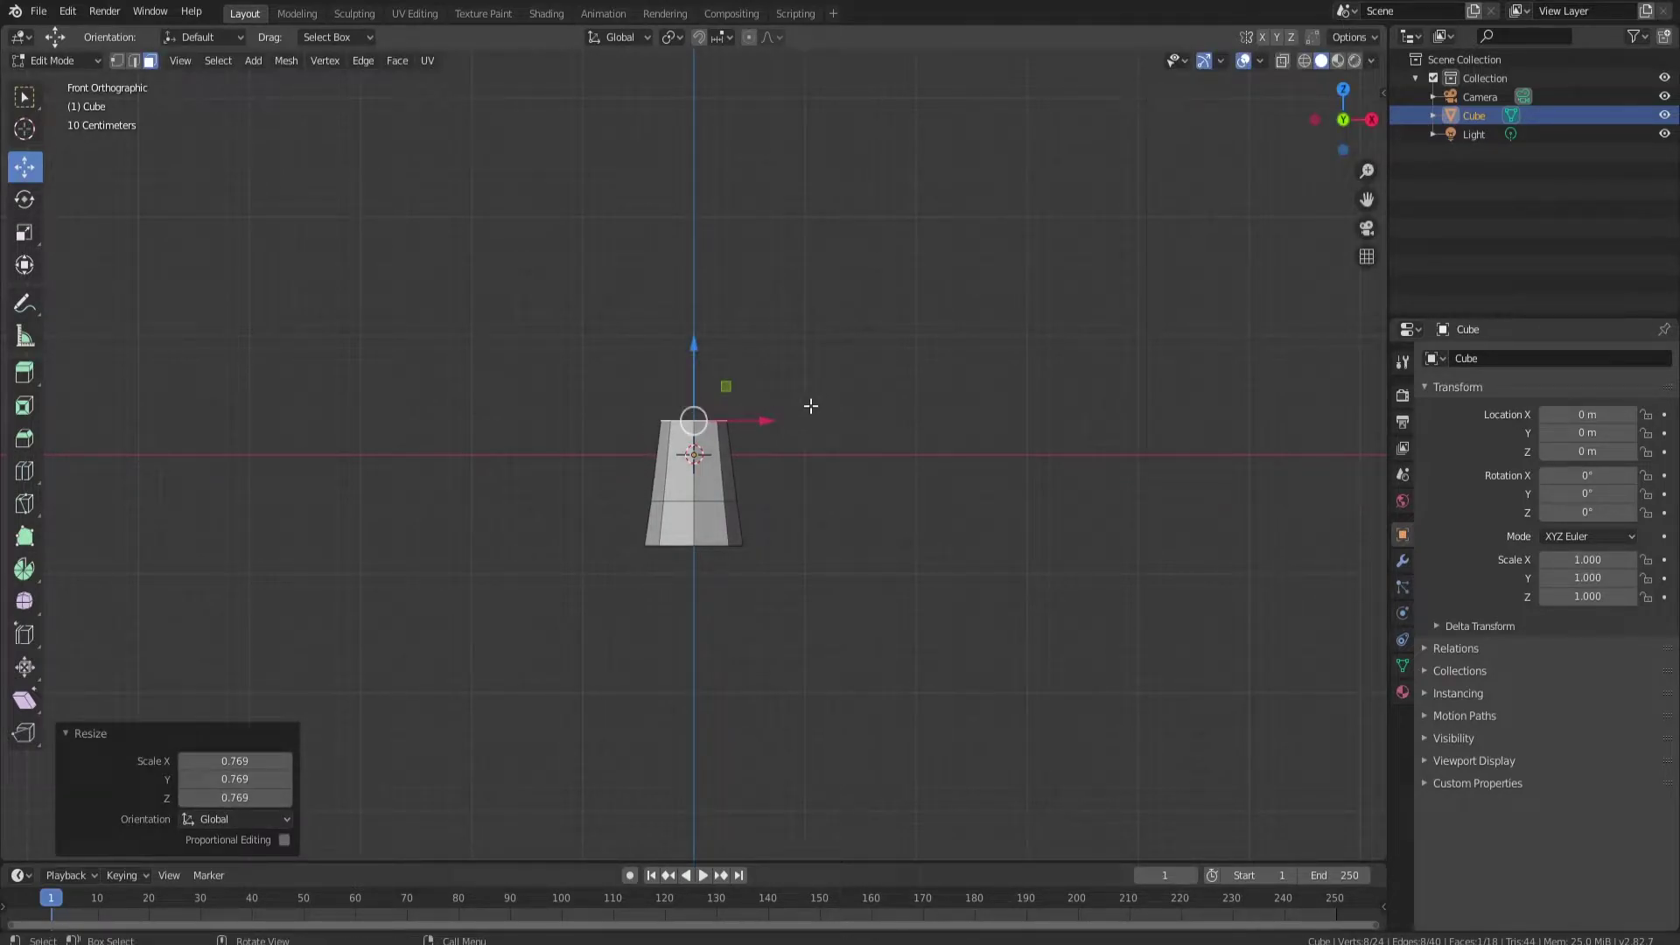
key("r")
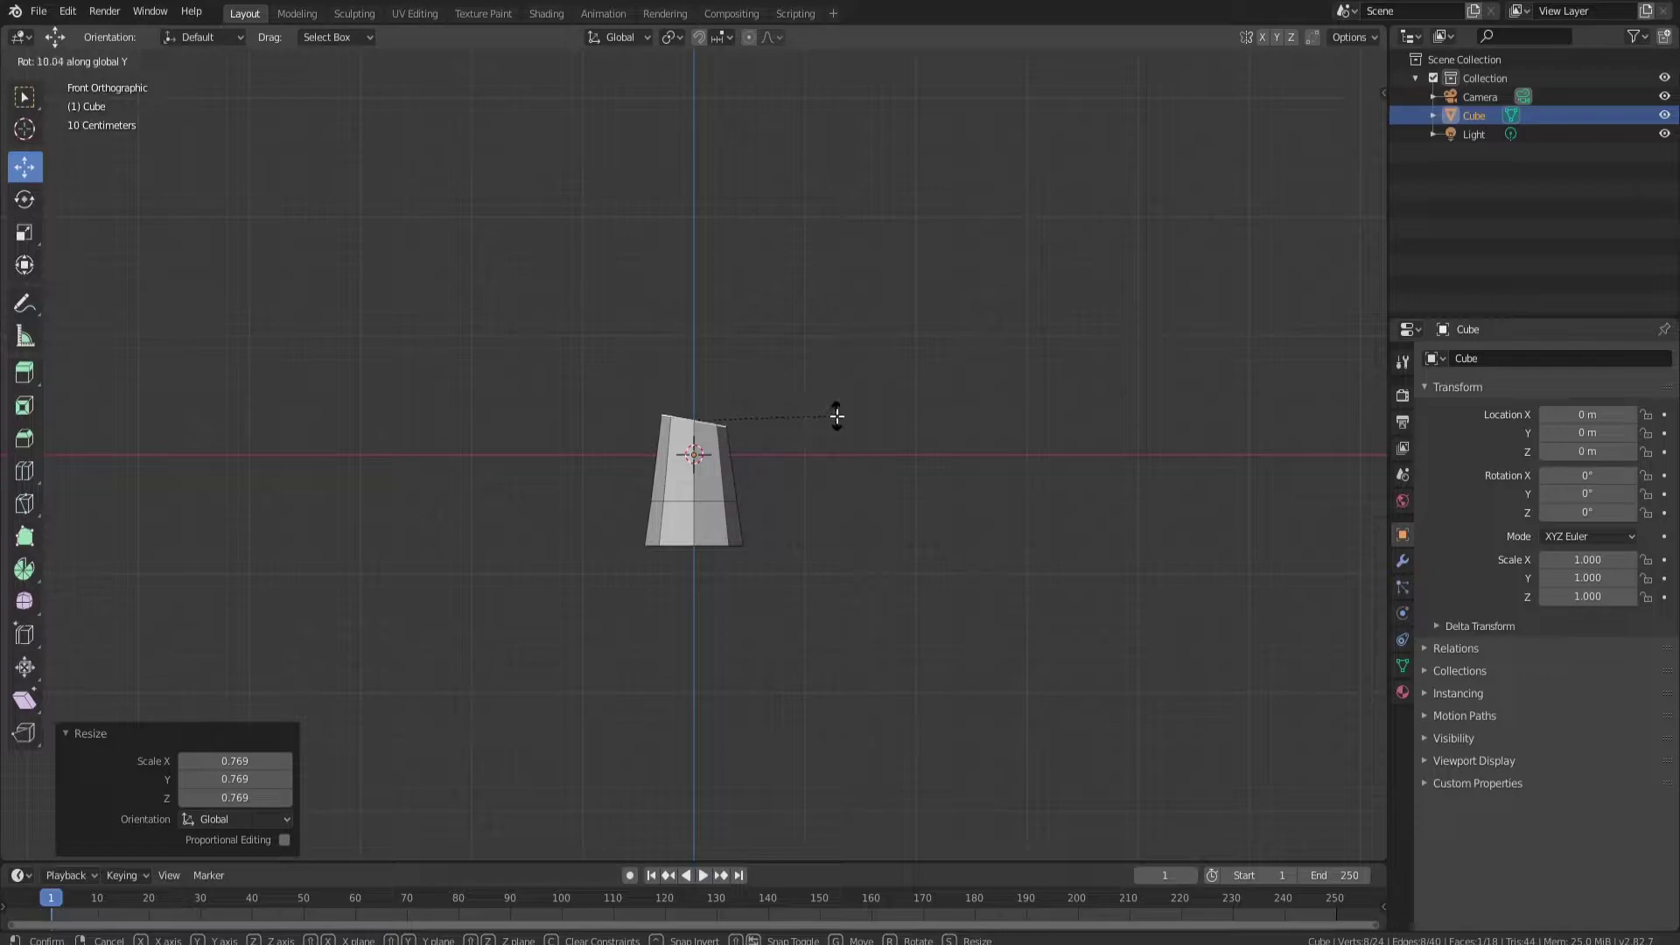
left_click(832, 412)
- Extrude the tilted top face about 1.05 m along its normal and scale the end to about 0.74
key("e")
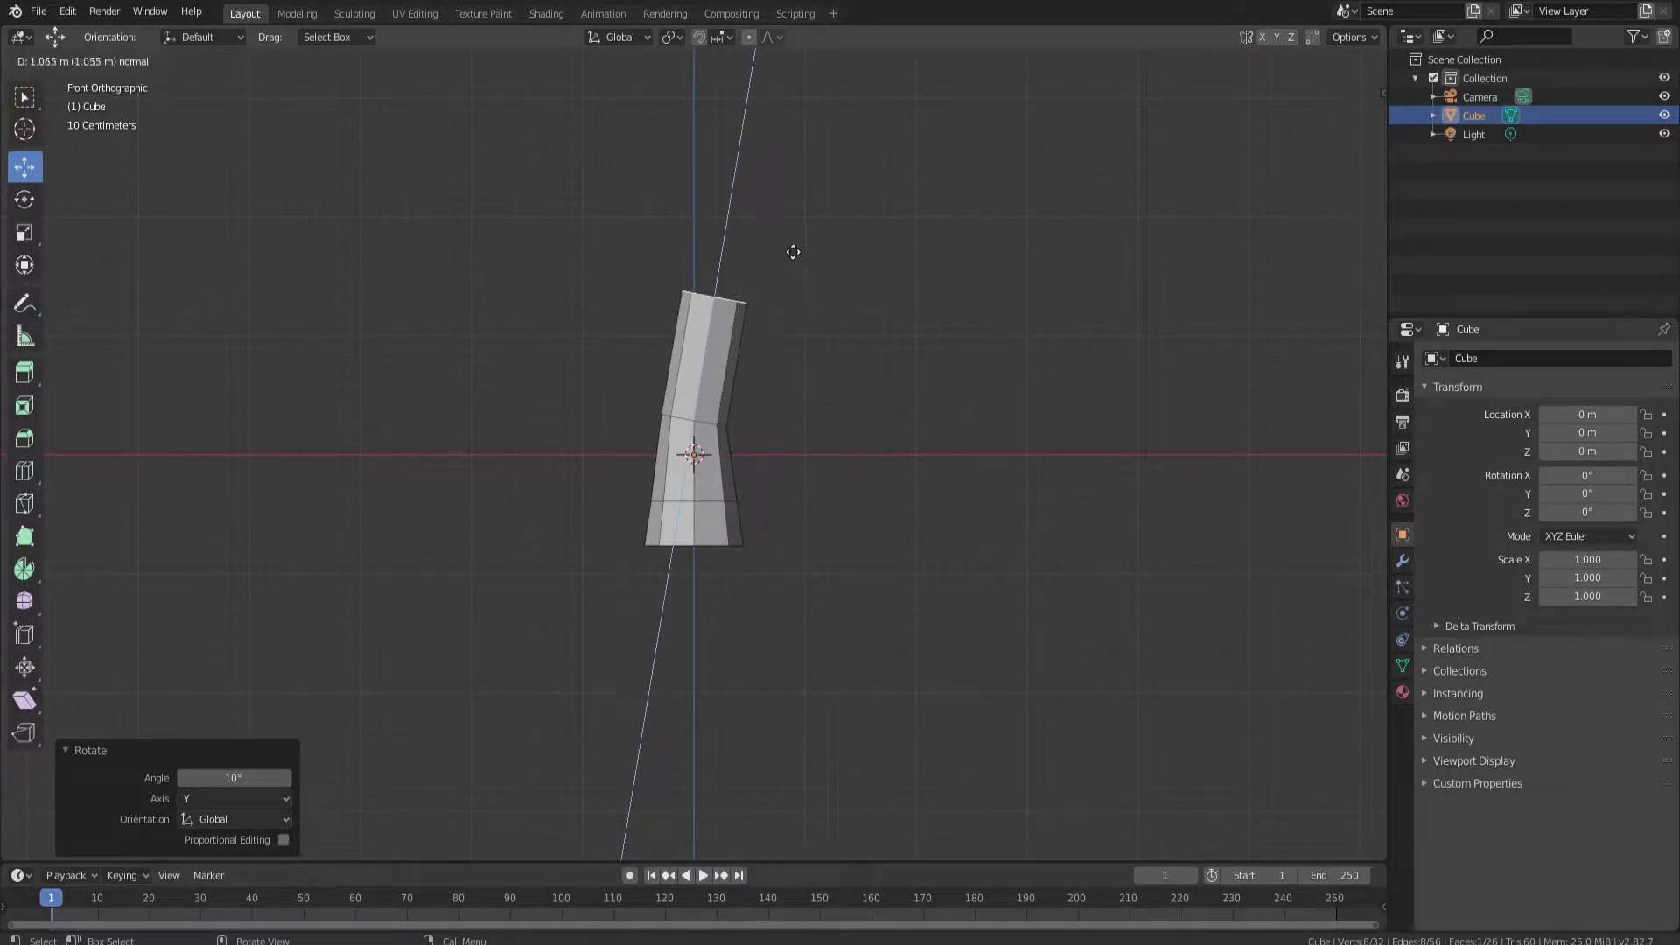
left_click(792, 254)
key("s")
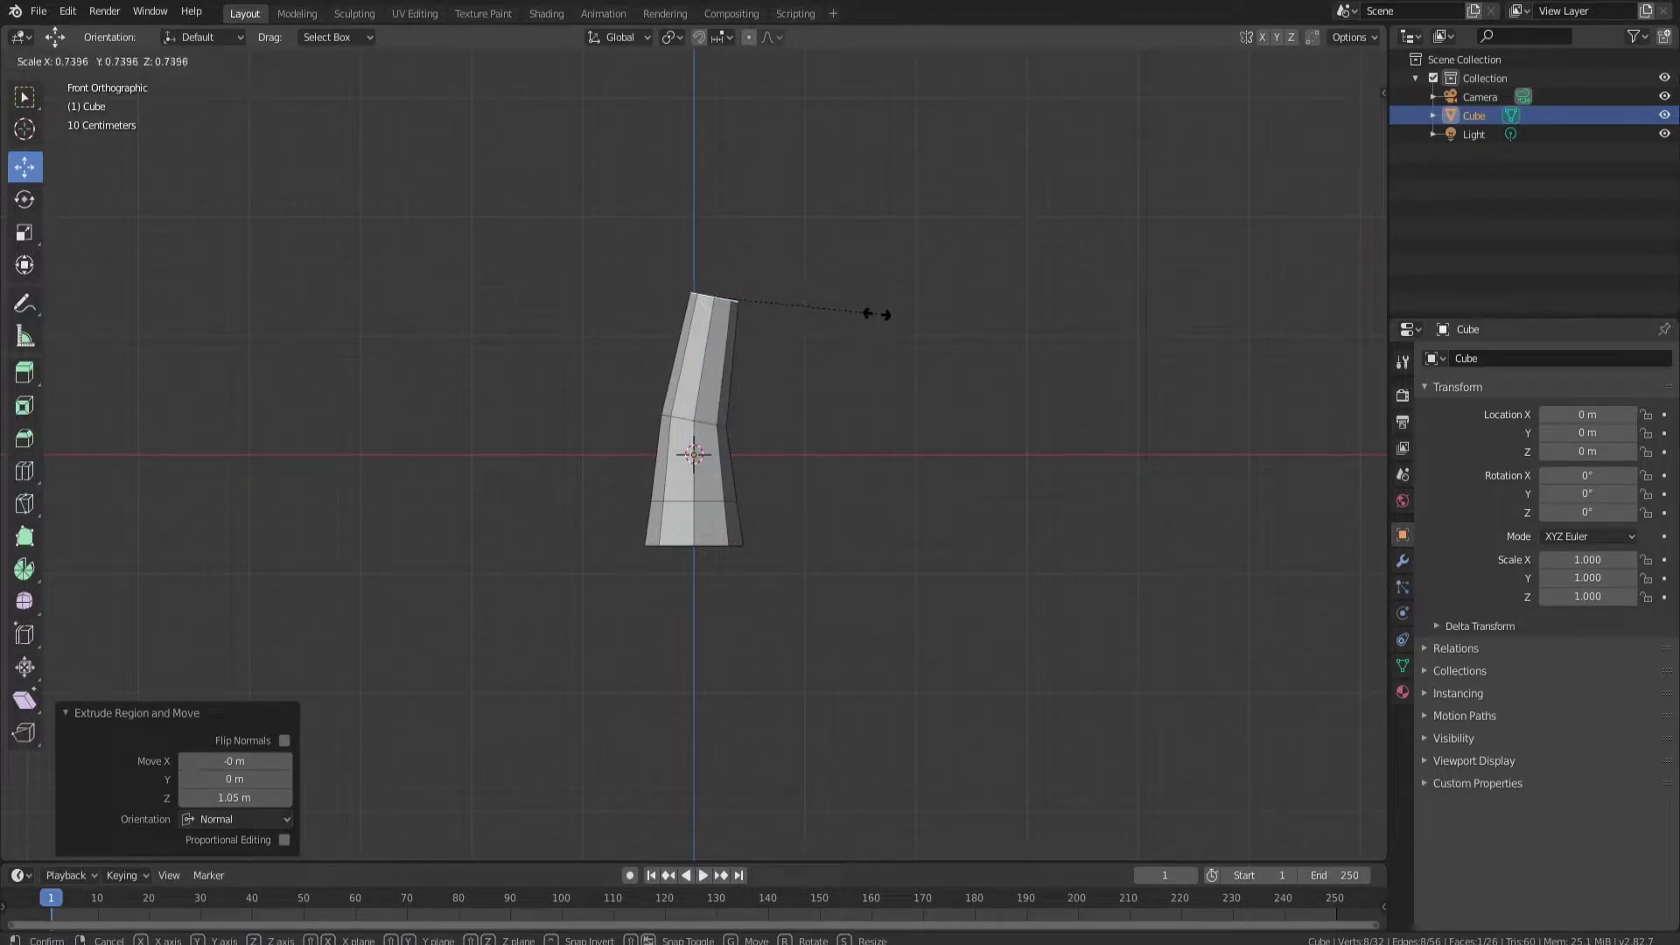
left_click(876, 314)
- Extrude another trunk segment about 1.25 m and shift its end face about 0.22 m along X
middle_click_drag(778, 342, 763, 403, "shift")
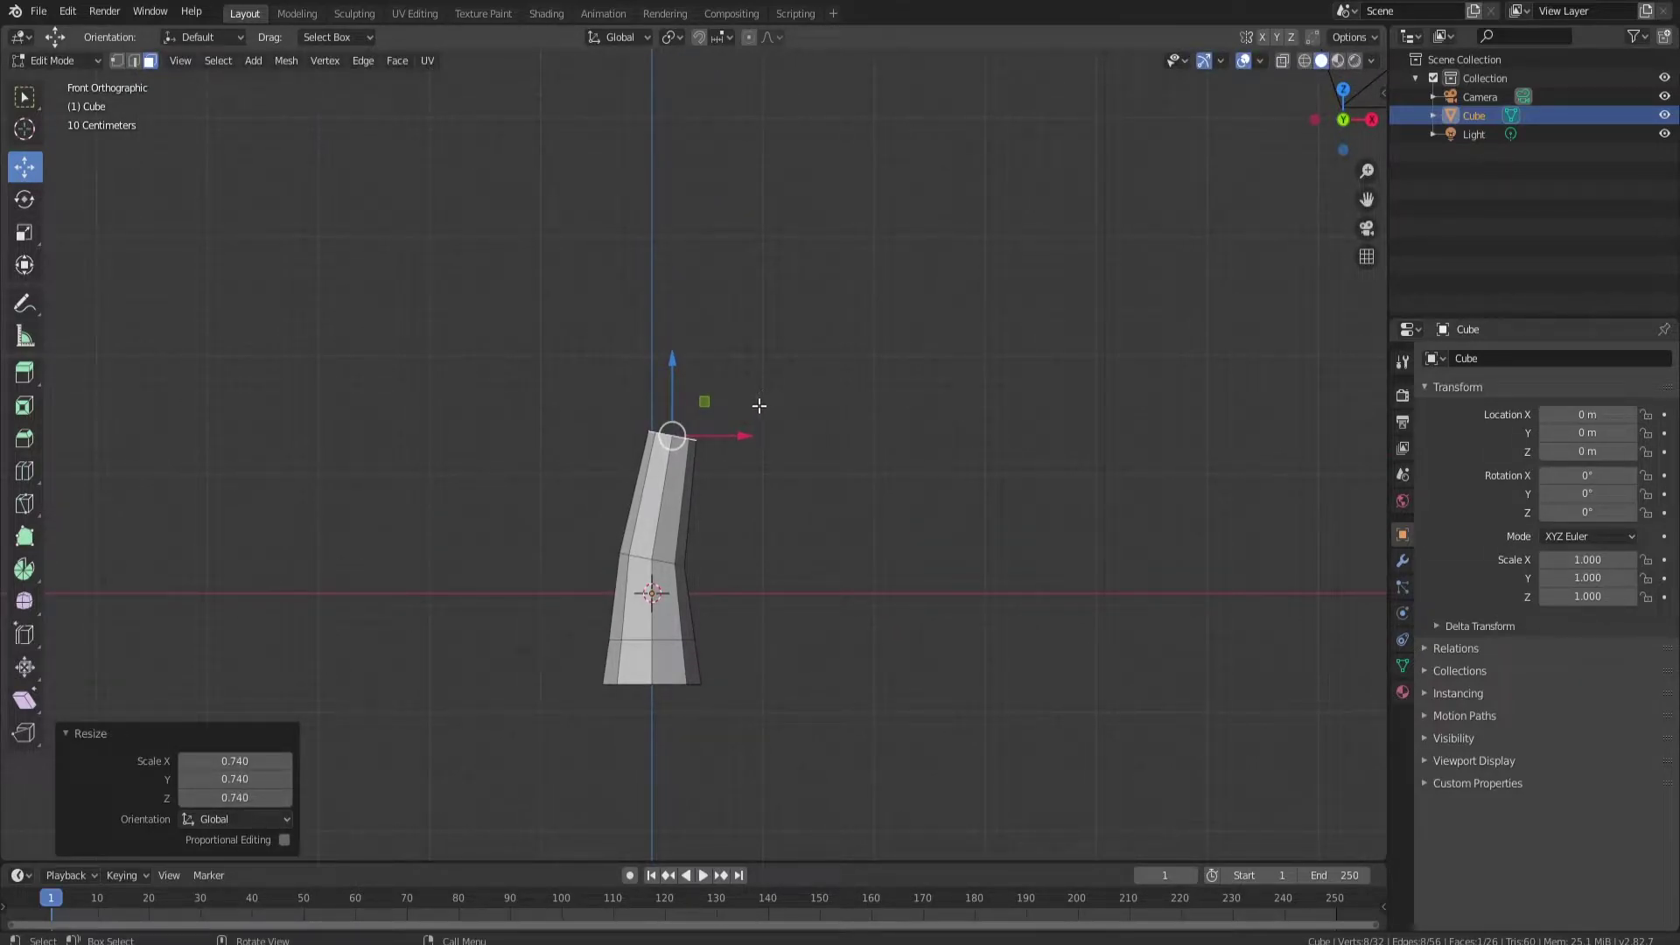
key("e")
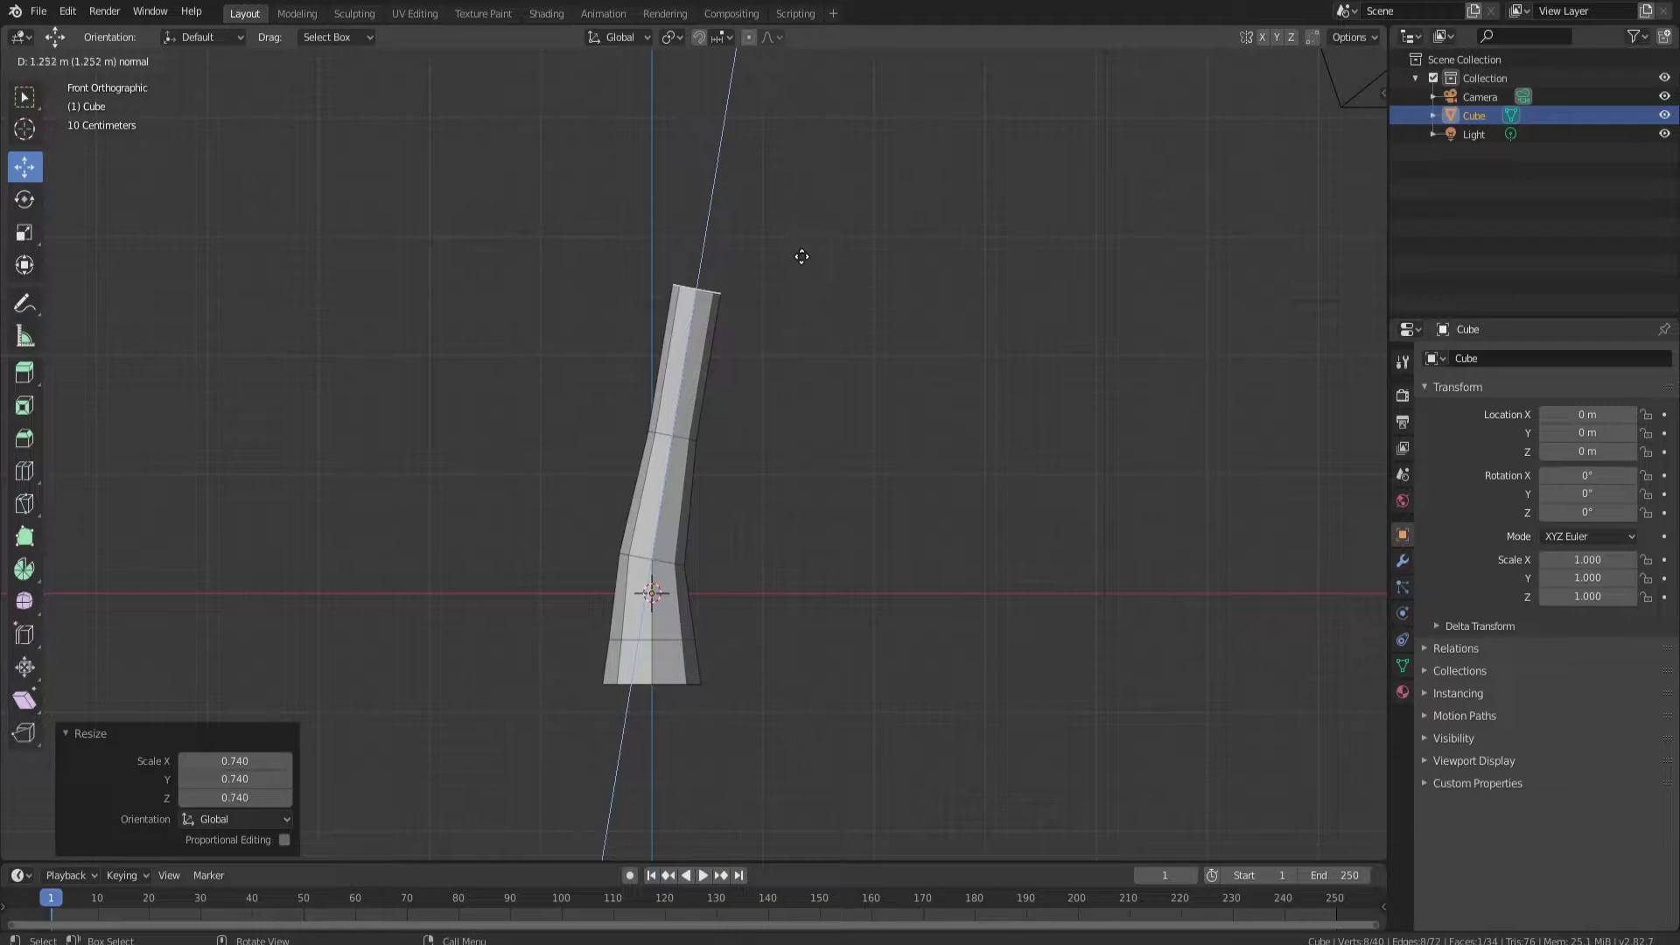
left_click(801, 256)
key("g")
key("x")
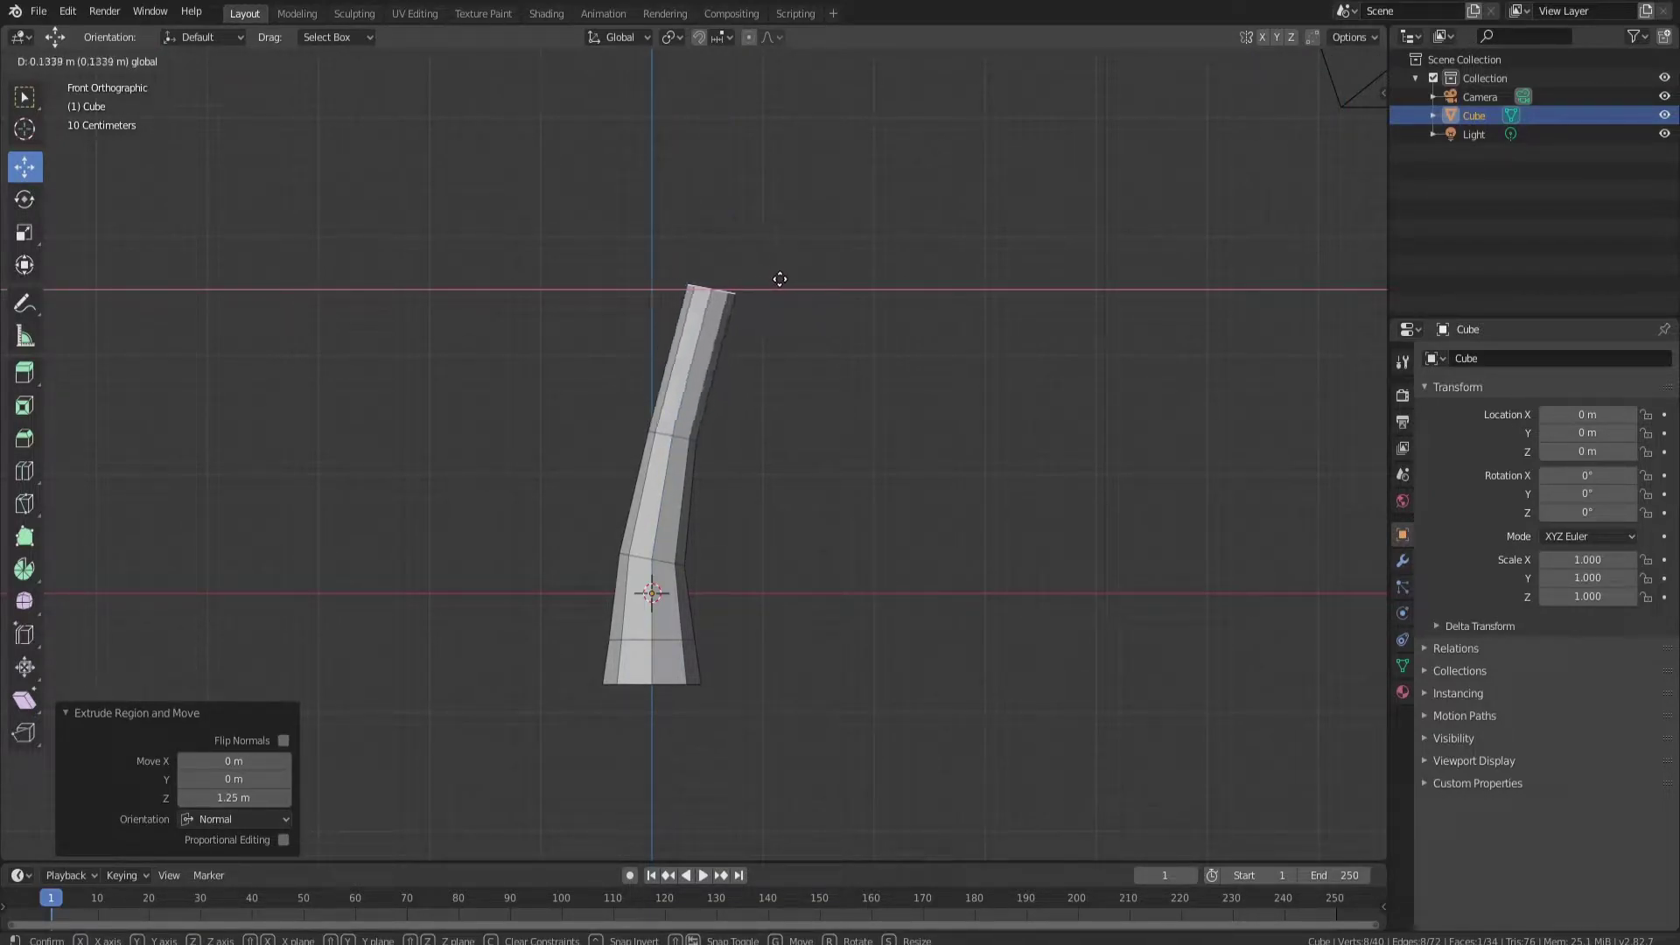
left_click(786, 280)
- Extrude the end face about 0.86 m further and shift it about -0.05 m along X
key("e")
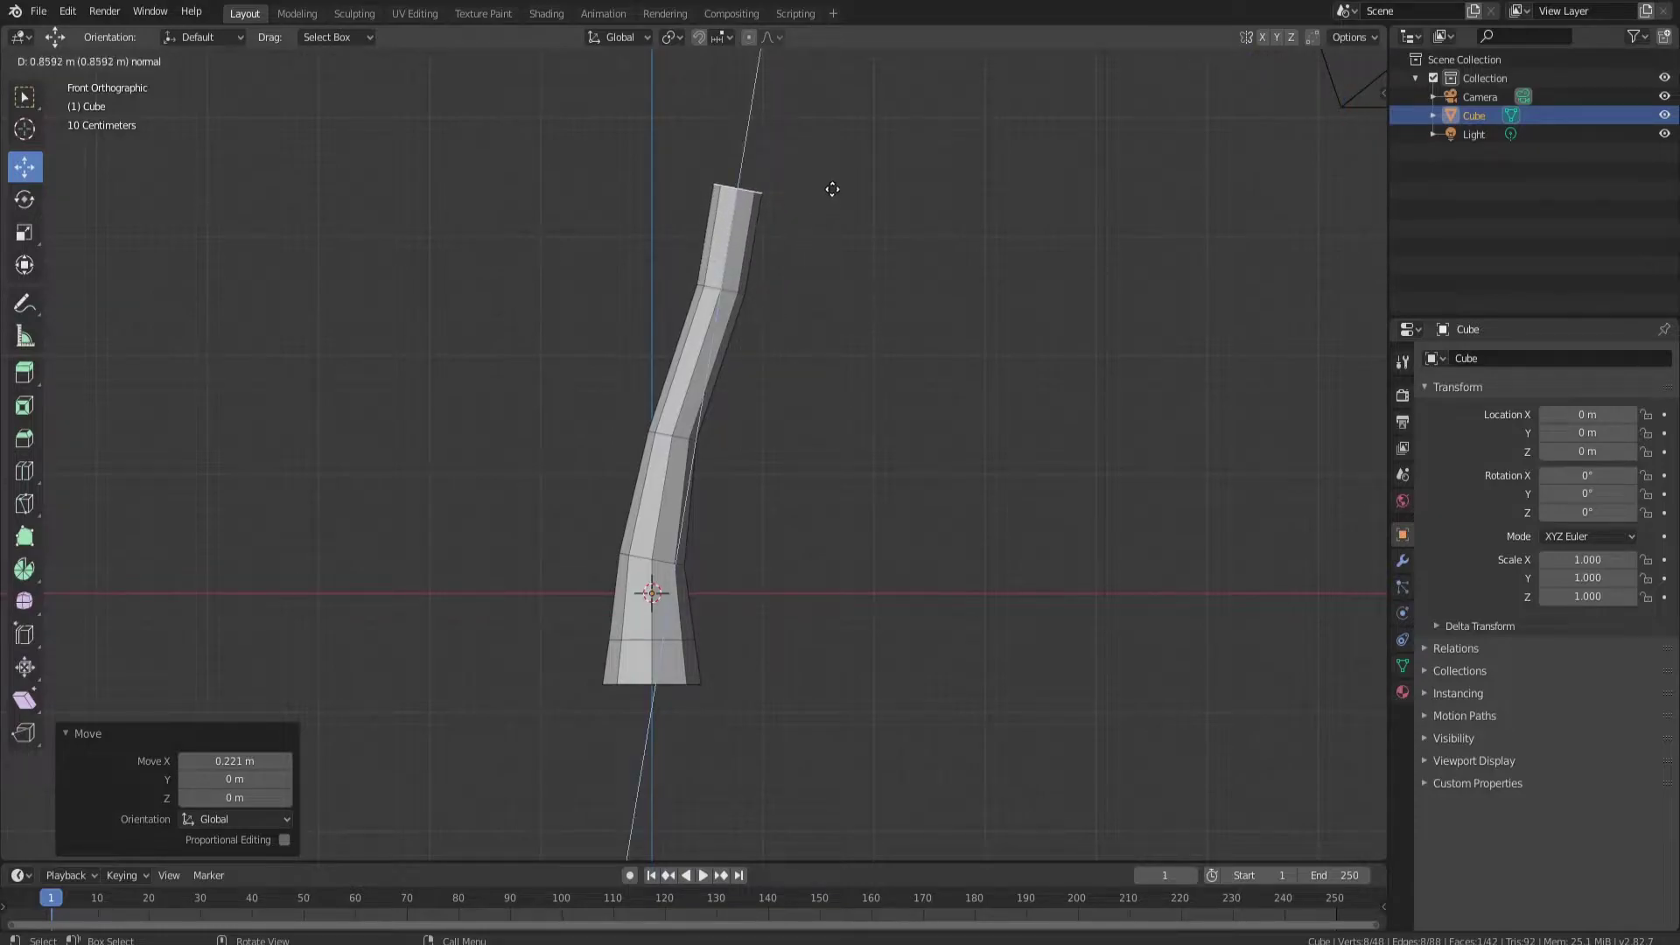
left_click(791, 184)
left_click_drag(791, 185, 786, 186)
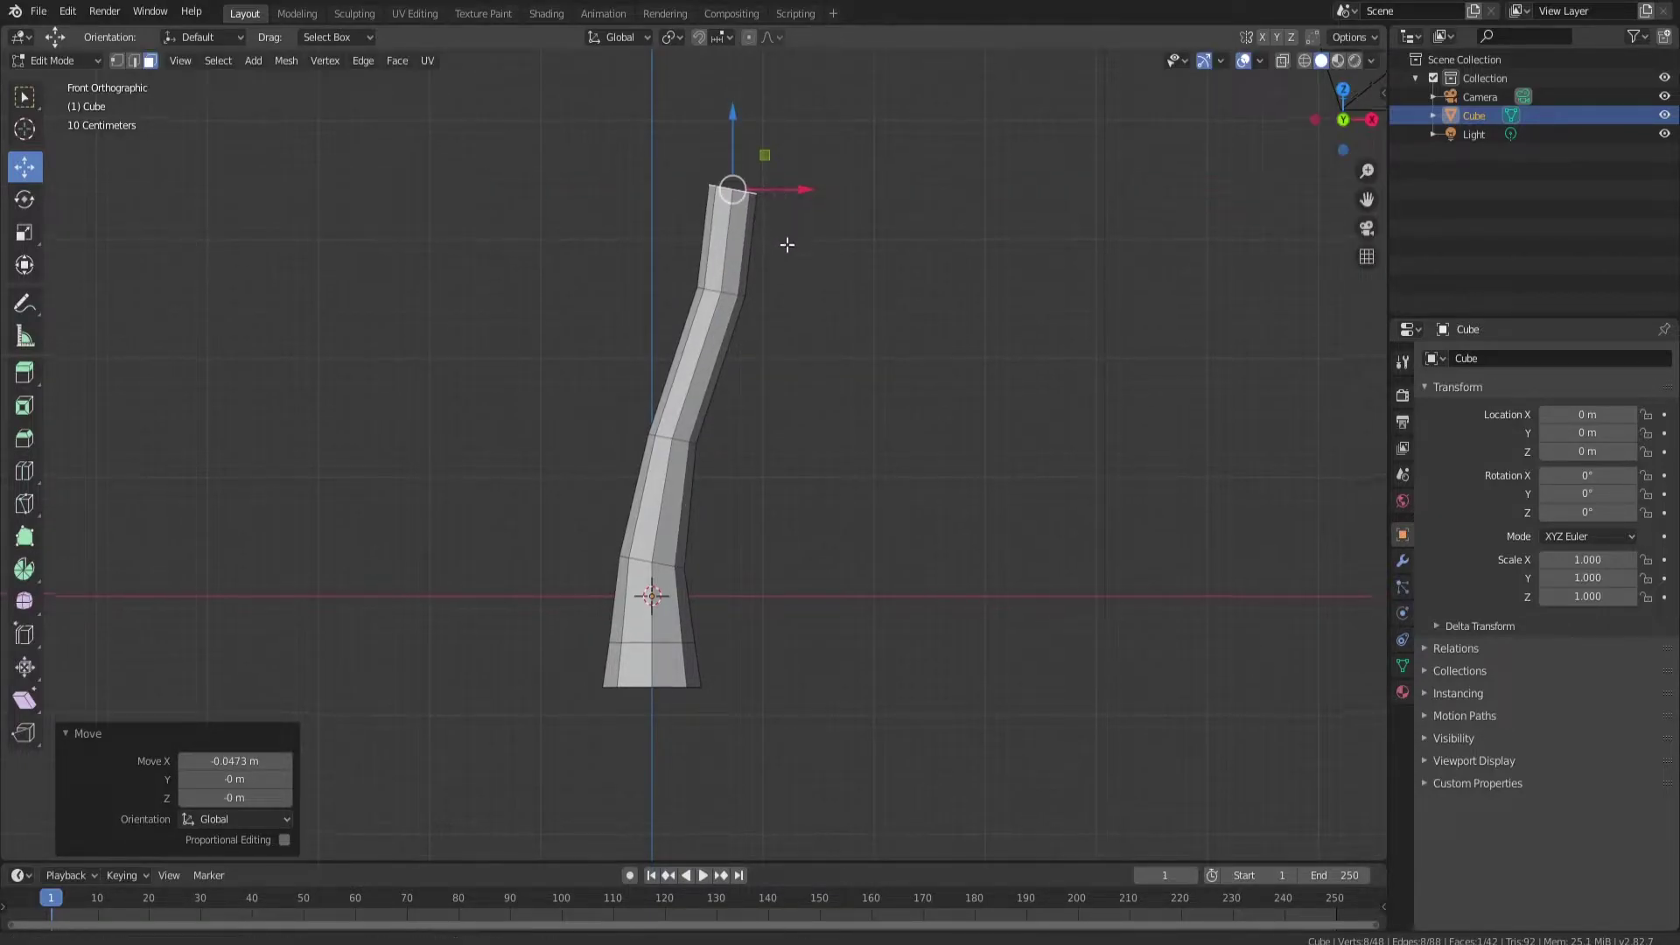
- Extrude the uppermost segment about 1.05 m and shift its end face about -0.35 m along X
middle_click_drag(785, 255, 750, 411, "shift")
key("e")
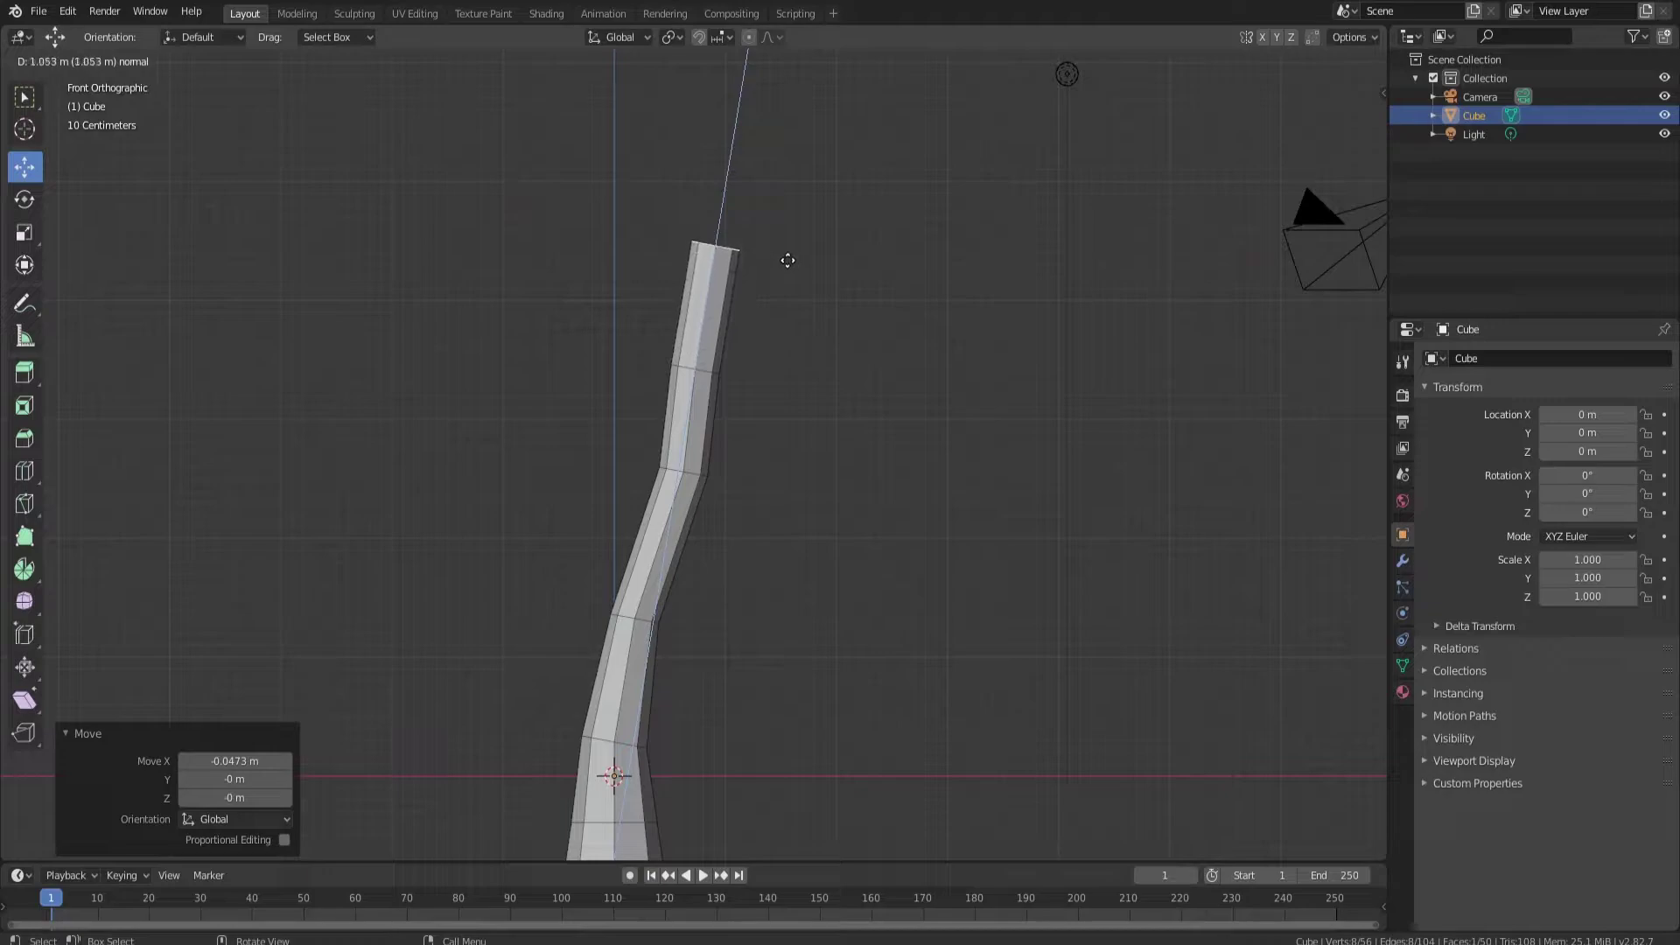
left_click(775, 247)
left_click_drag(774, 245, 732, 244)
- Shrink the trunk's end face to a scale of about 0.15 to form a pointed tip
mouse_move(799, 327)
middle_mouse_down()
mouse_move(795, 312)
mouse_move(803, 351)
middle_mouse_up()
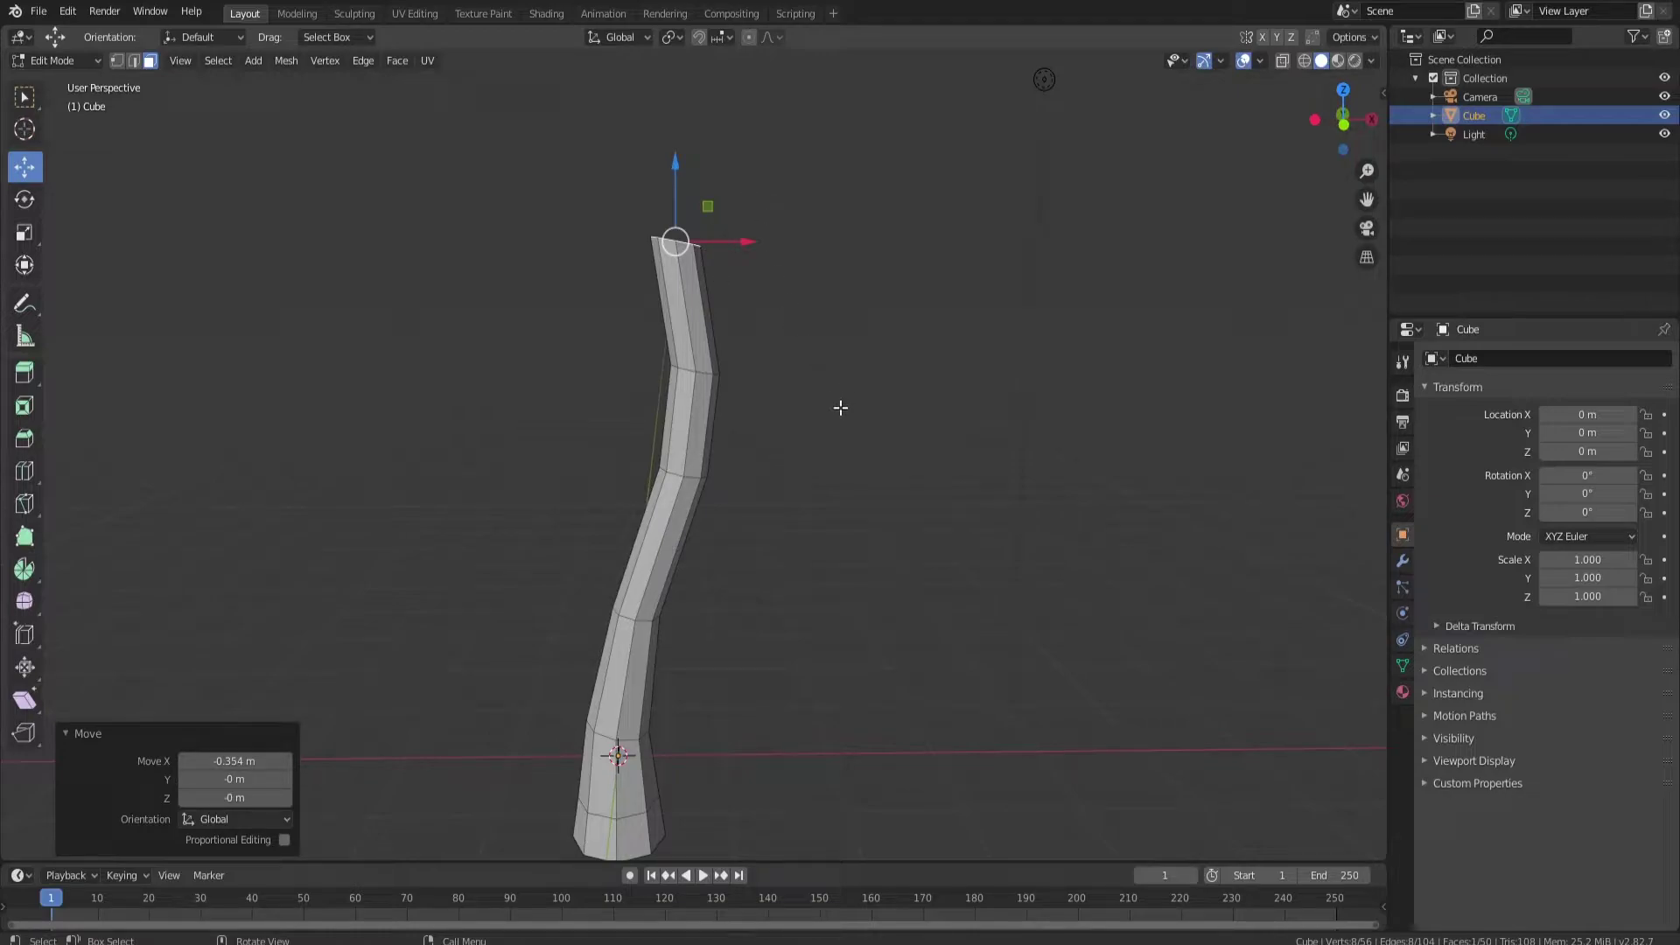
key("s")
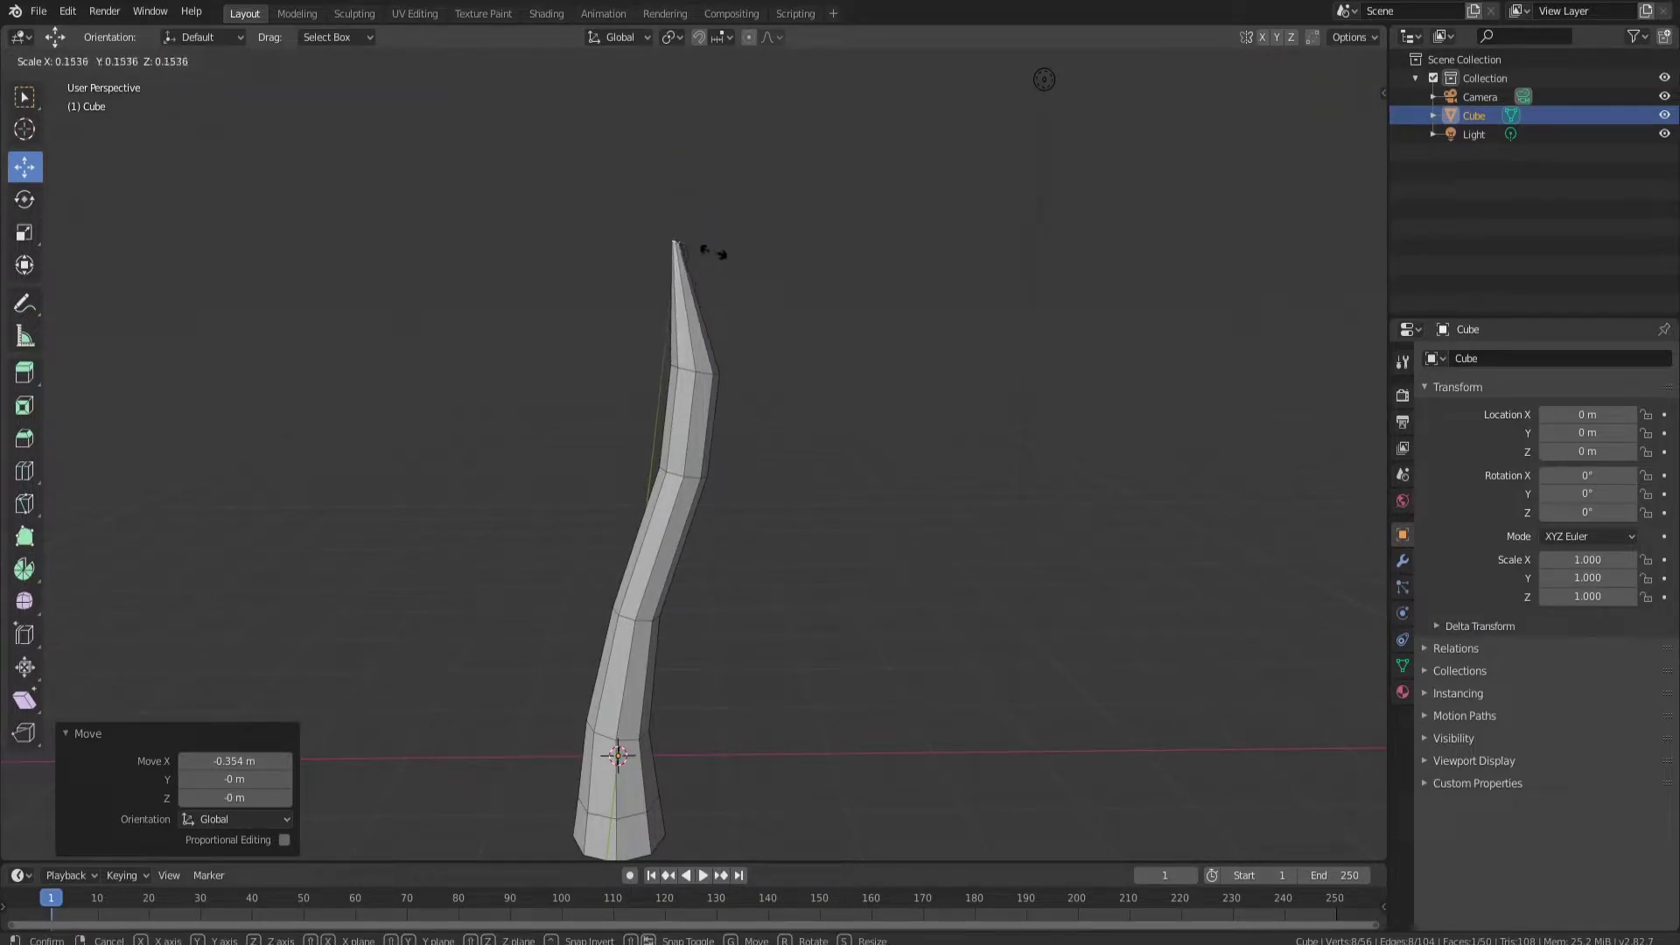
left_click(718, 253)
- Select the horizontal edge loop just below the tip in edge mode and scale it to about 0.77
left_click(705, 368, "alt")
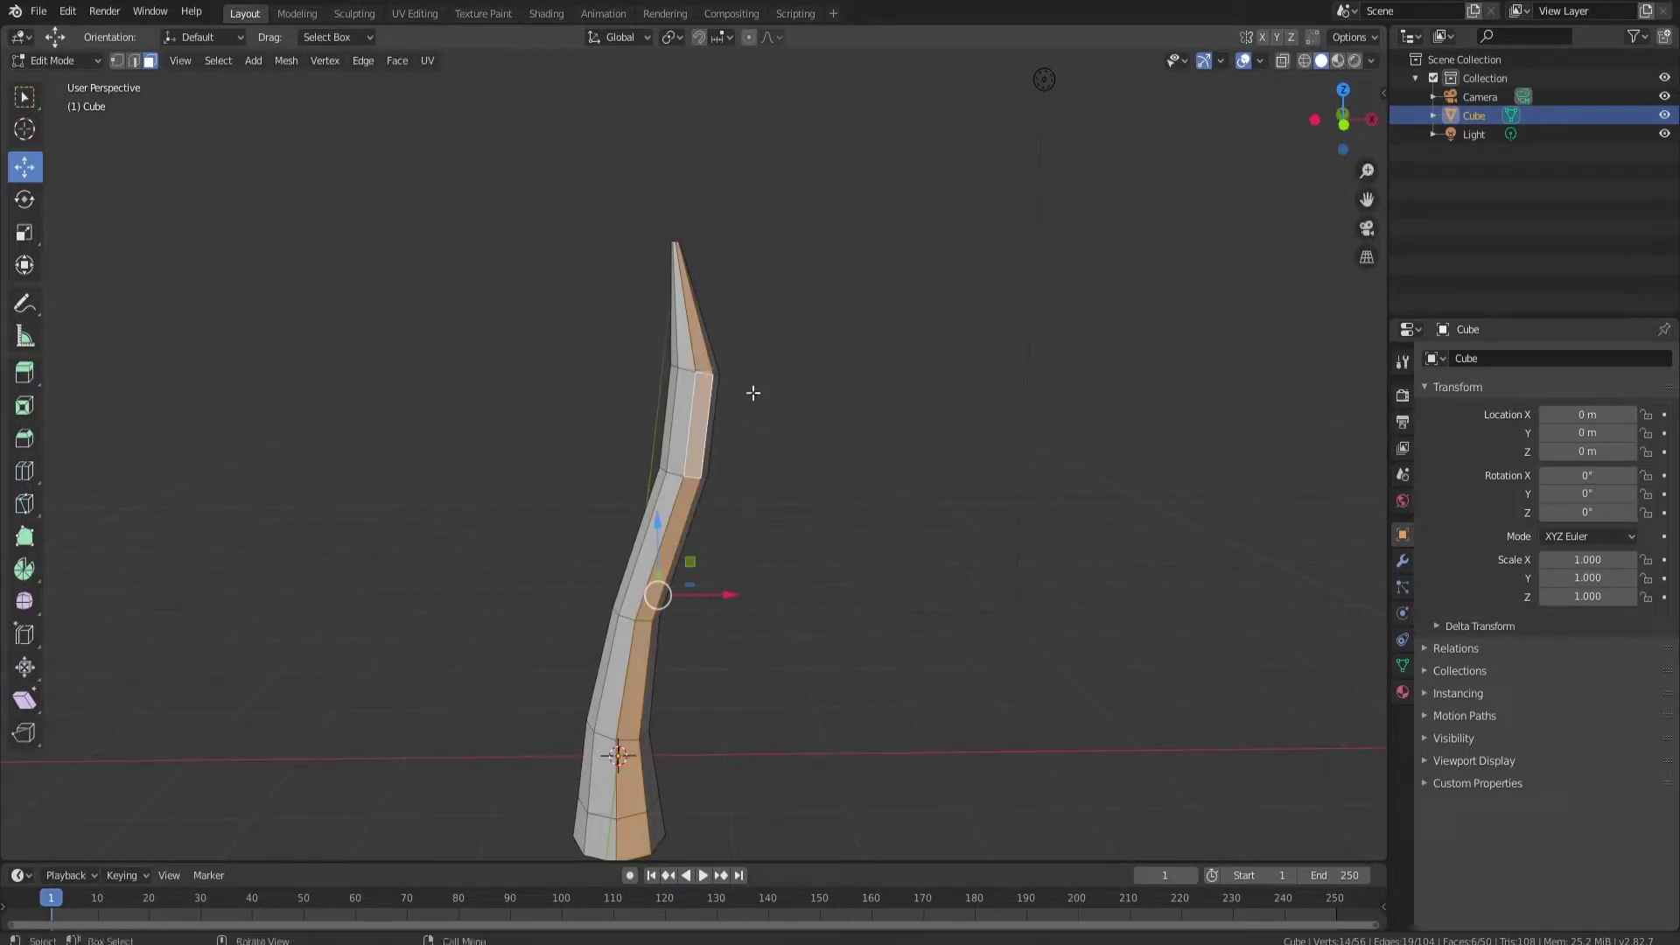
left_click(133, 60)
key("alt+a")
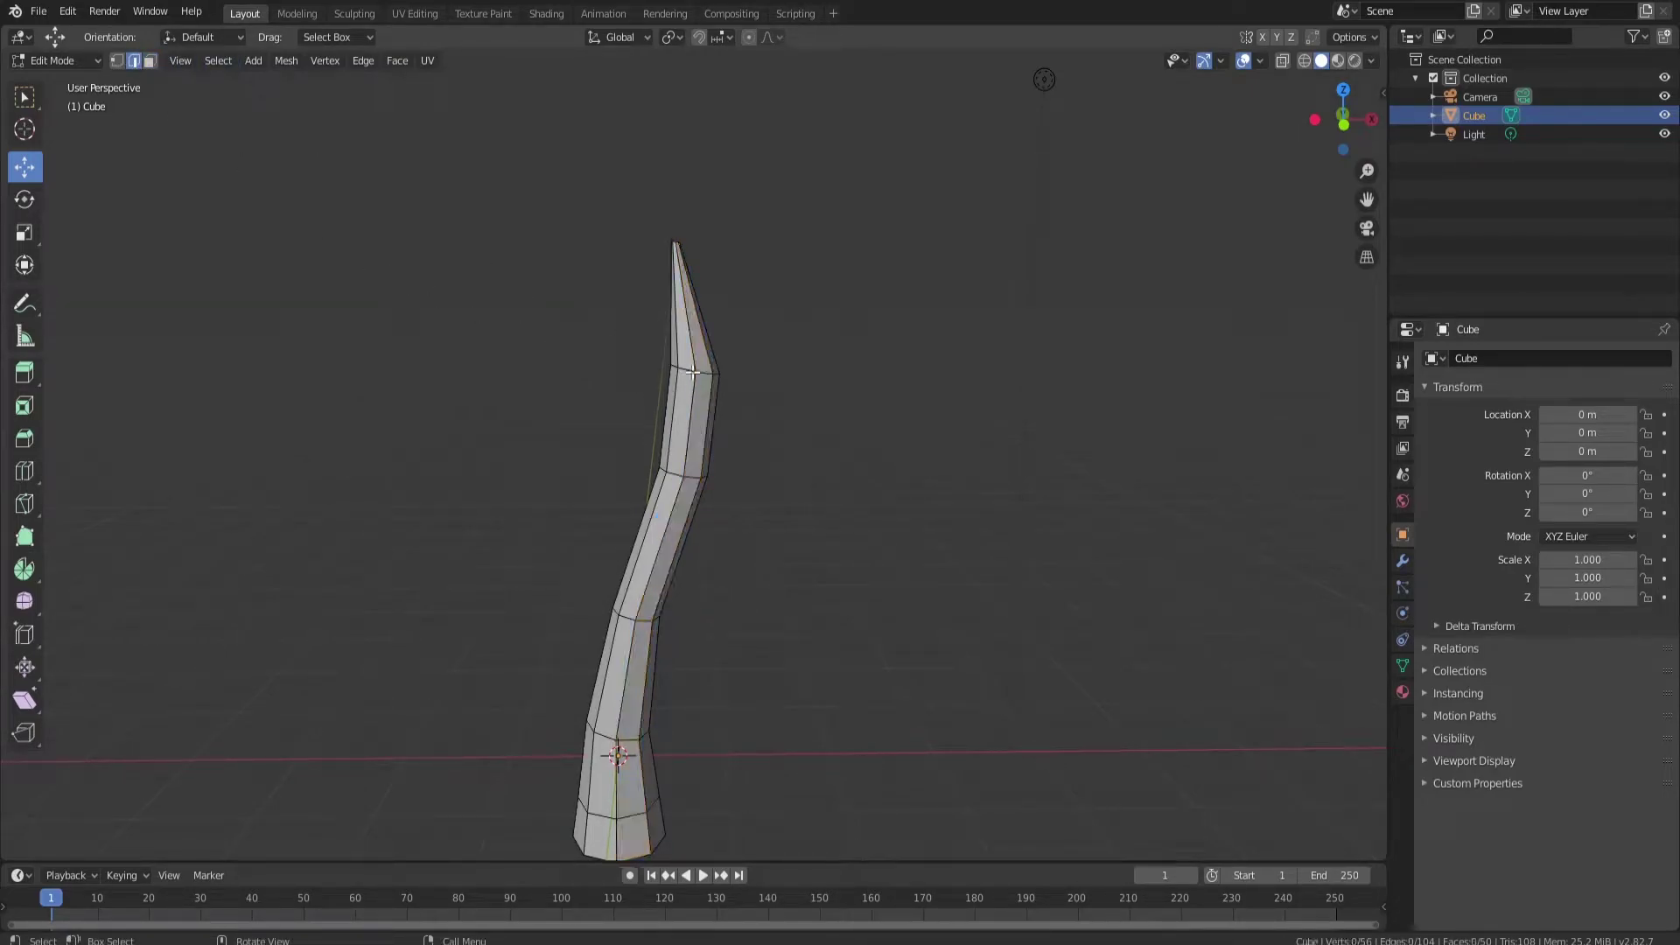
left_click(701, 371, "alt")
key("s")
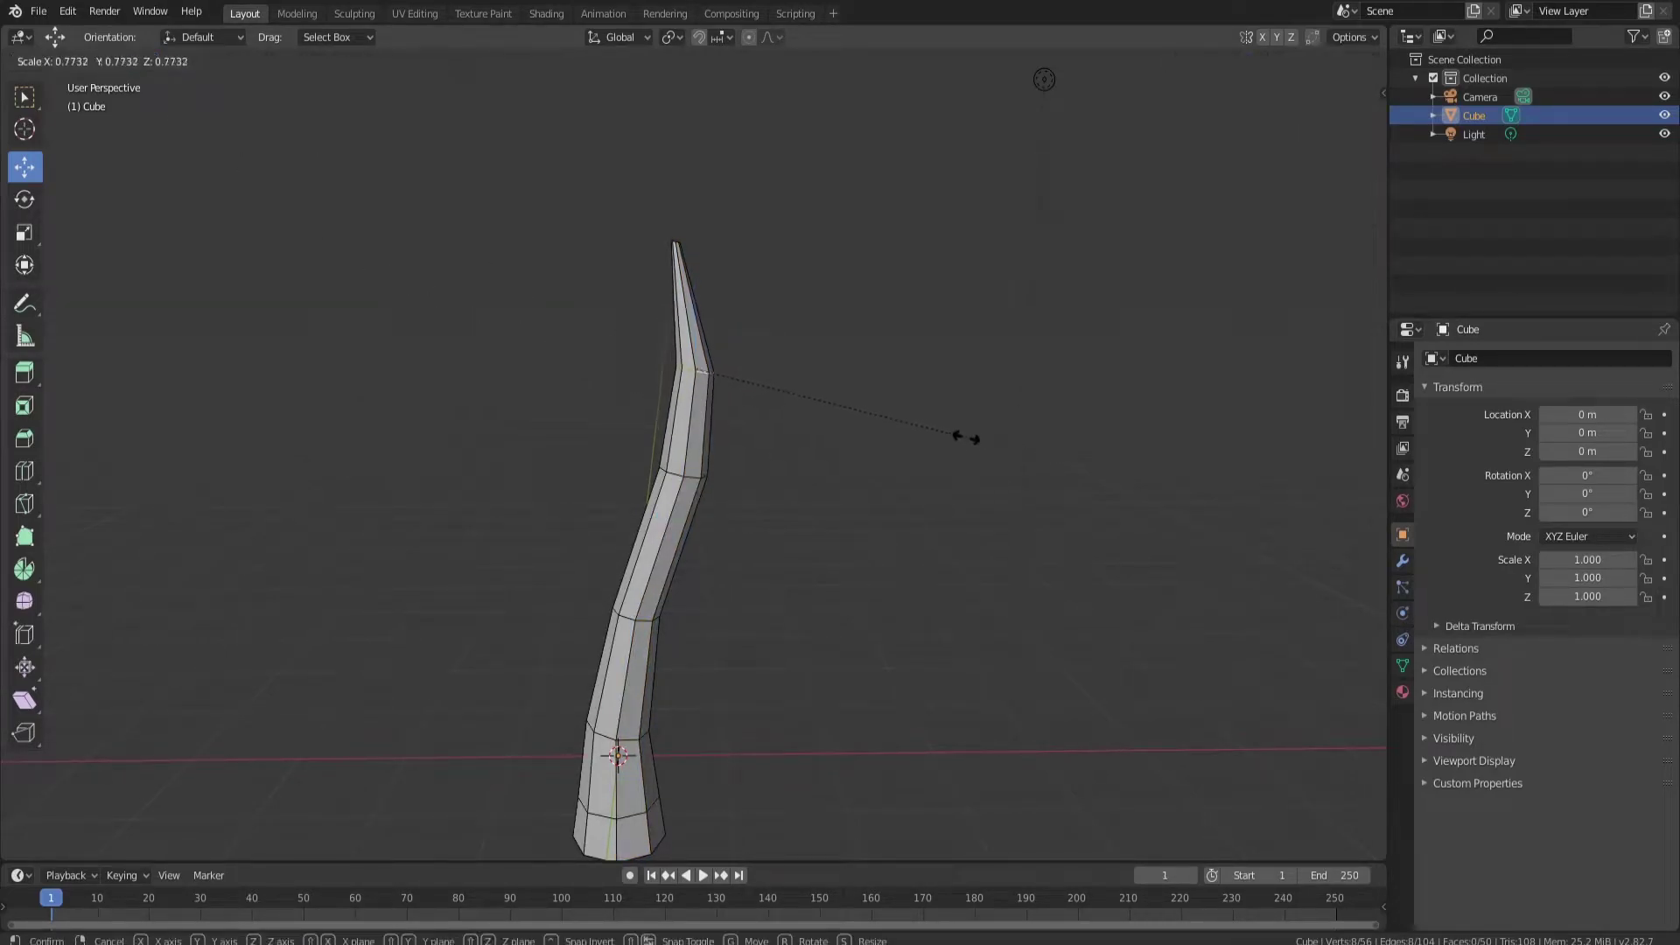
left_click(942, 437)
- Scale the second edge loop below the tip to about 0.955
left_click(687, 479, "alt")
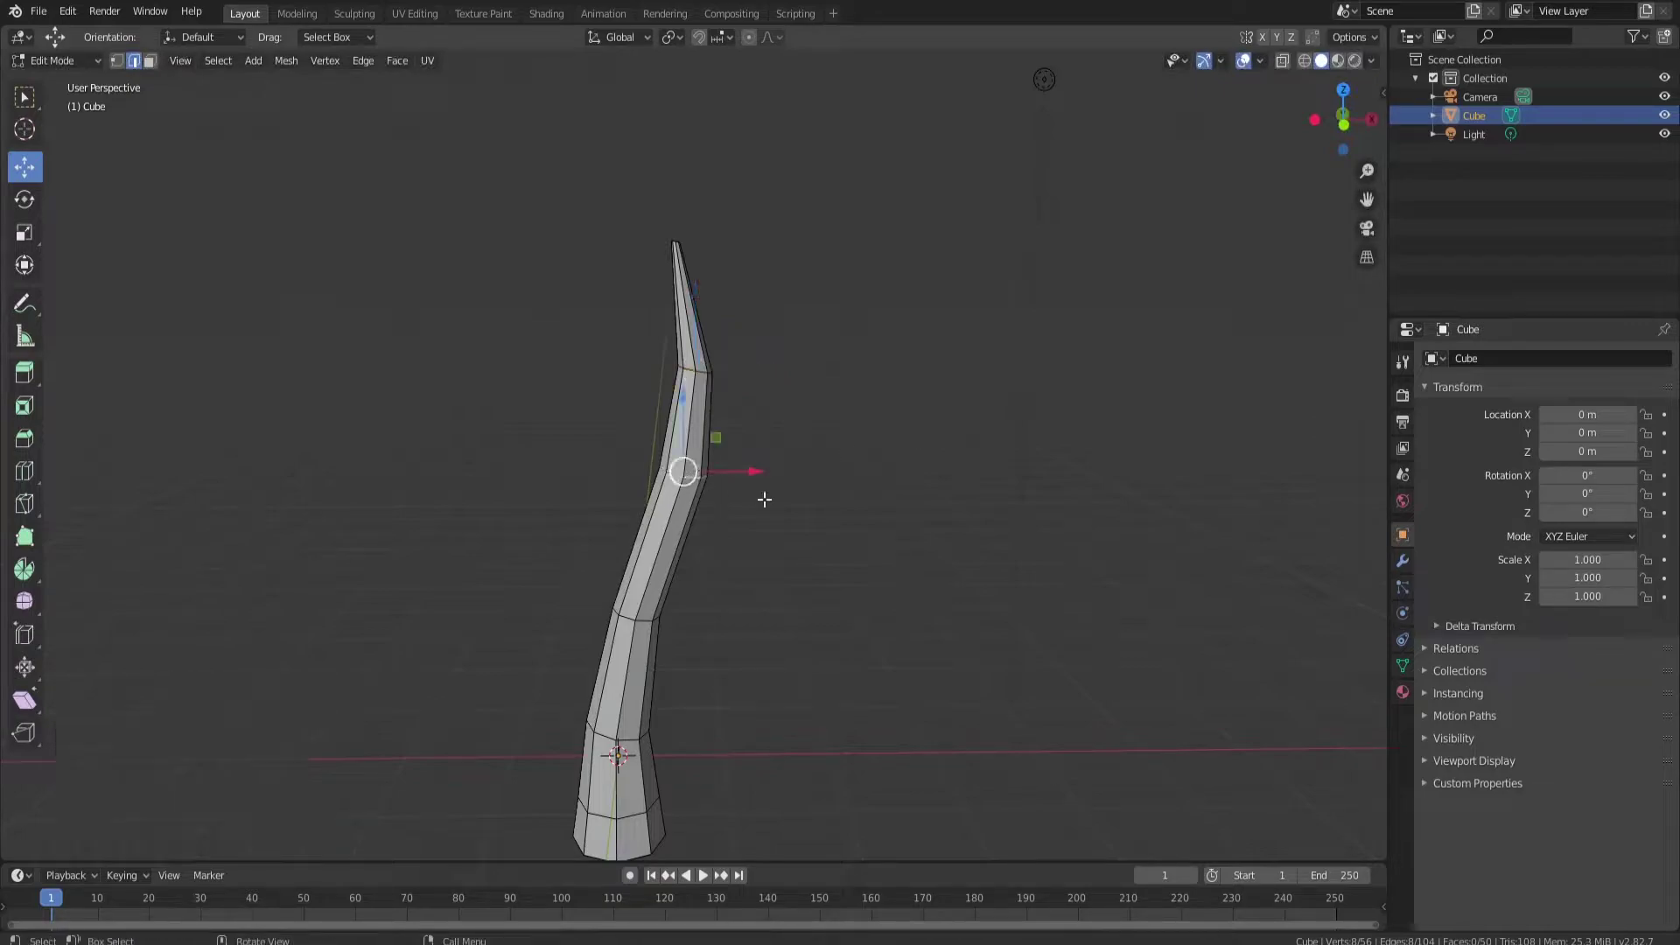
key("s")
left_click(924, 532)
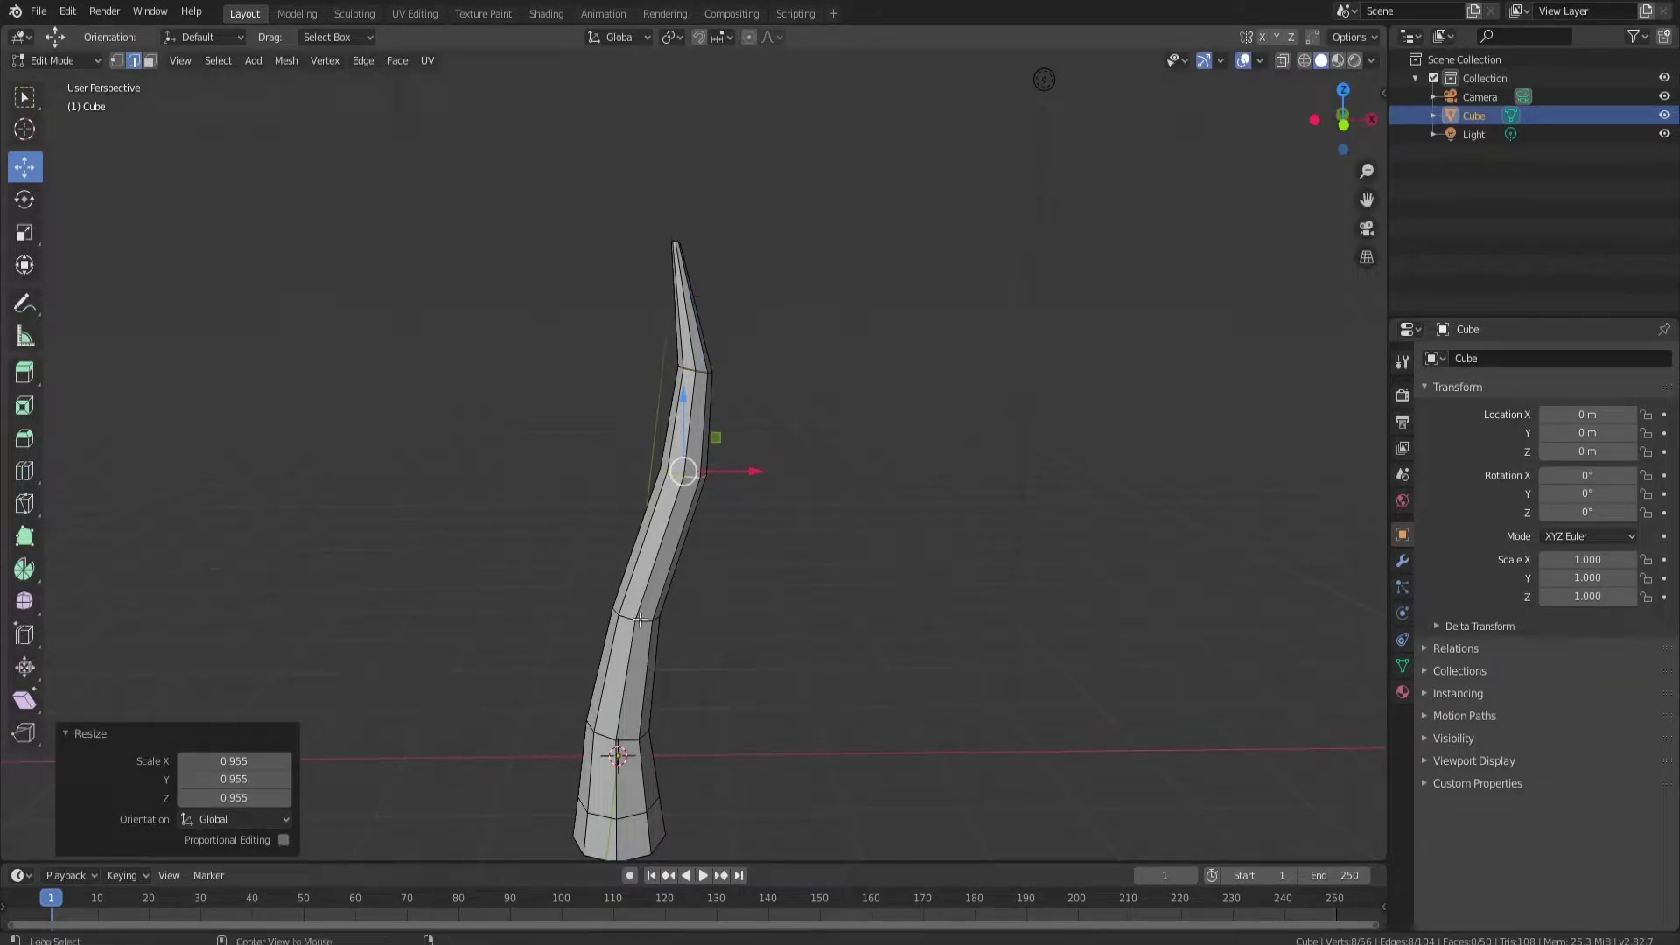
left_click(642, 618, "alt")
left_click(804, 618)
- In the right side view, shift the two edge loops below the tip along negative Y, moving the lower one further
middle_click_drag(847, 464, 999, 471)
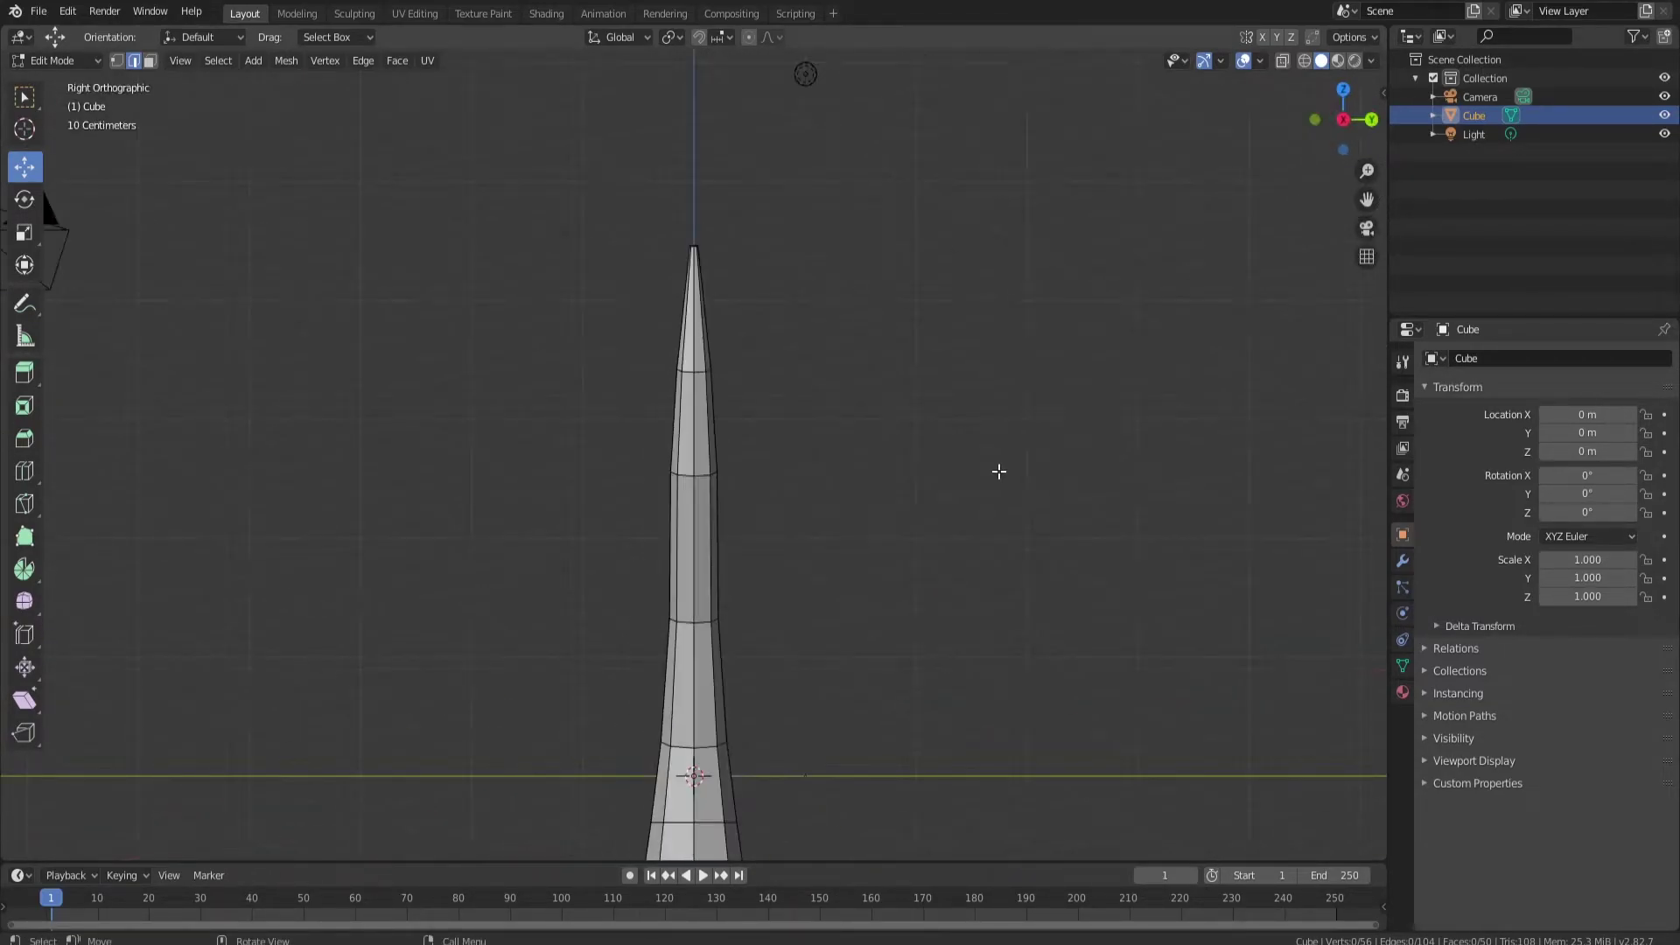
scroll(758, 368, "down", 2)
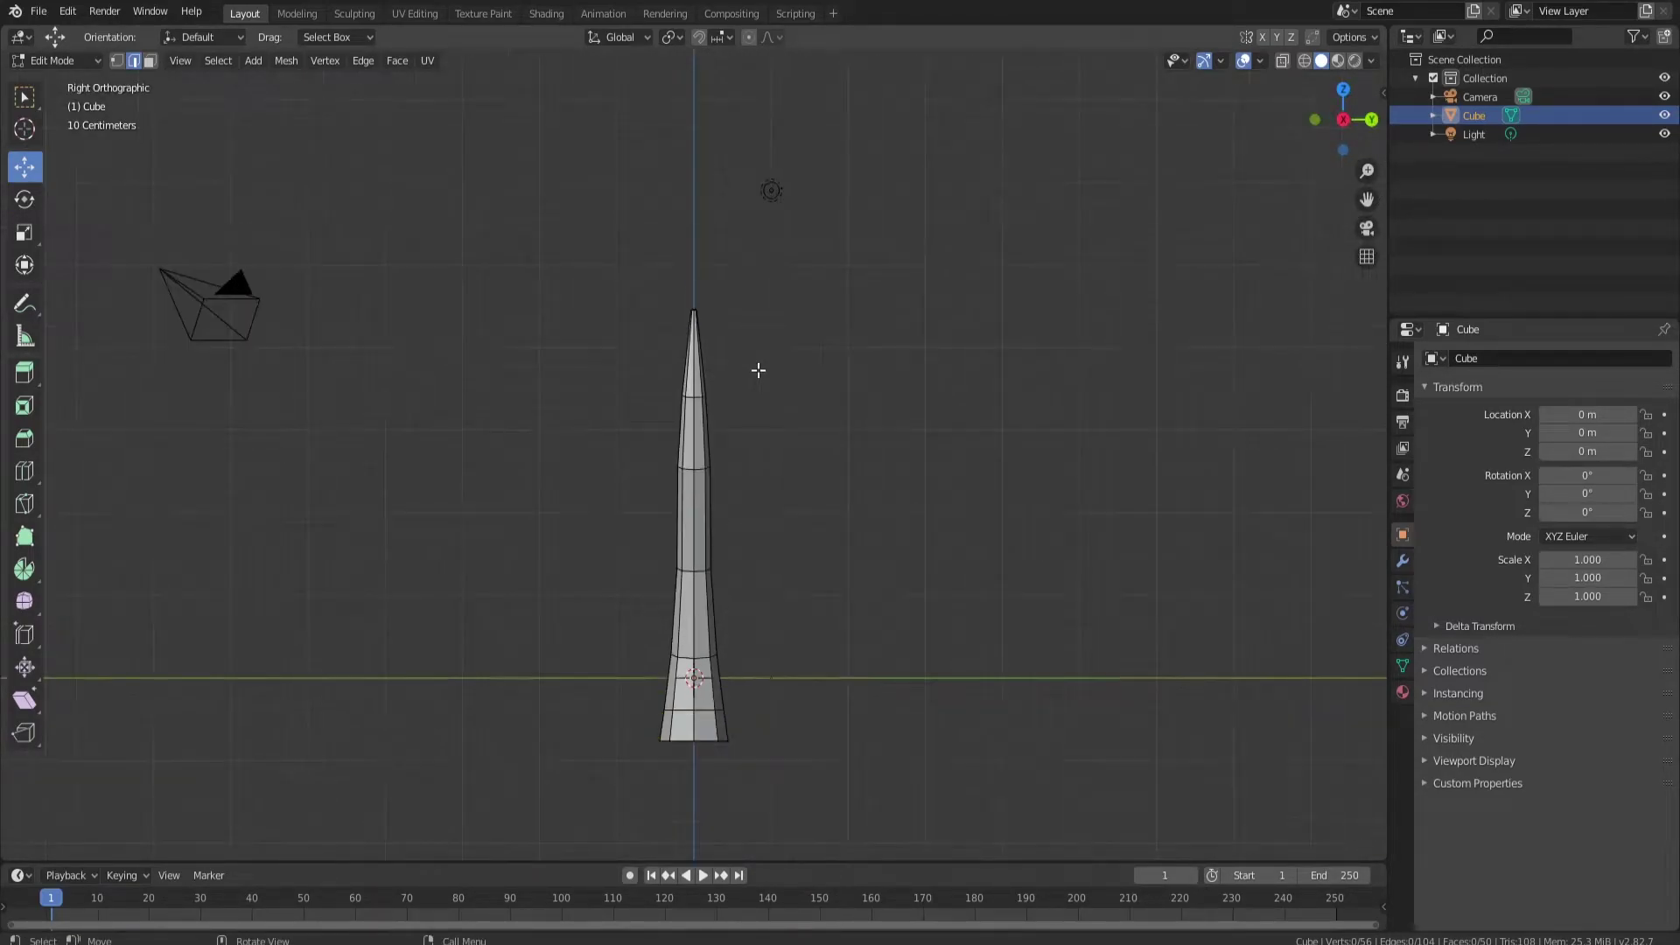
left_click(696, 397, "alt")
left_click_drag(728, 394, 713, 387)
left_click(723, 459, "alt")
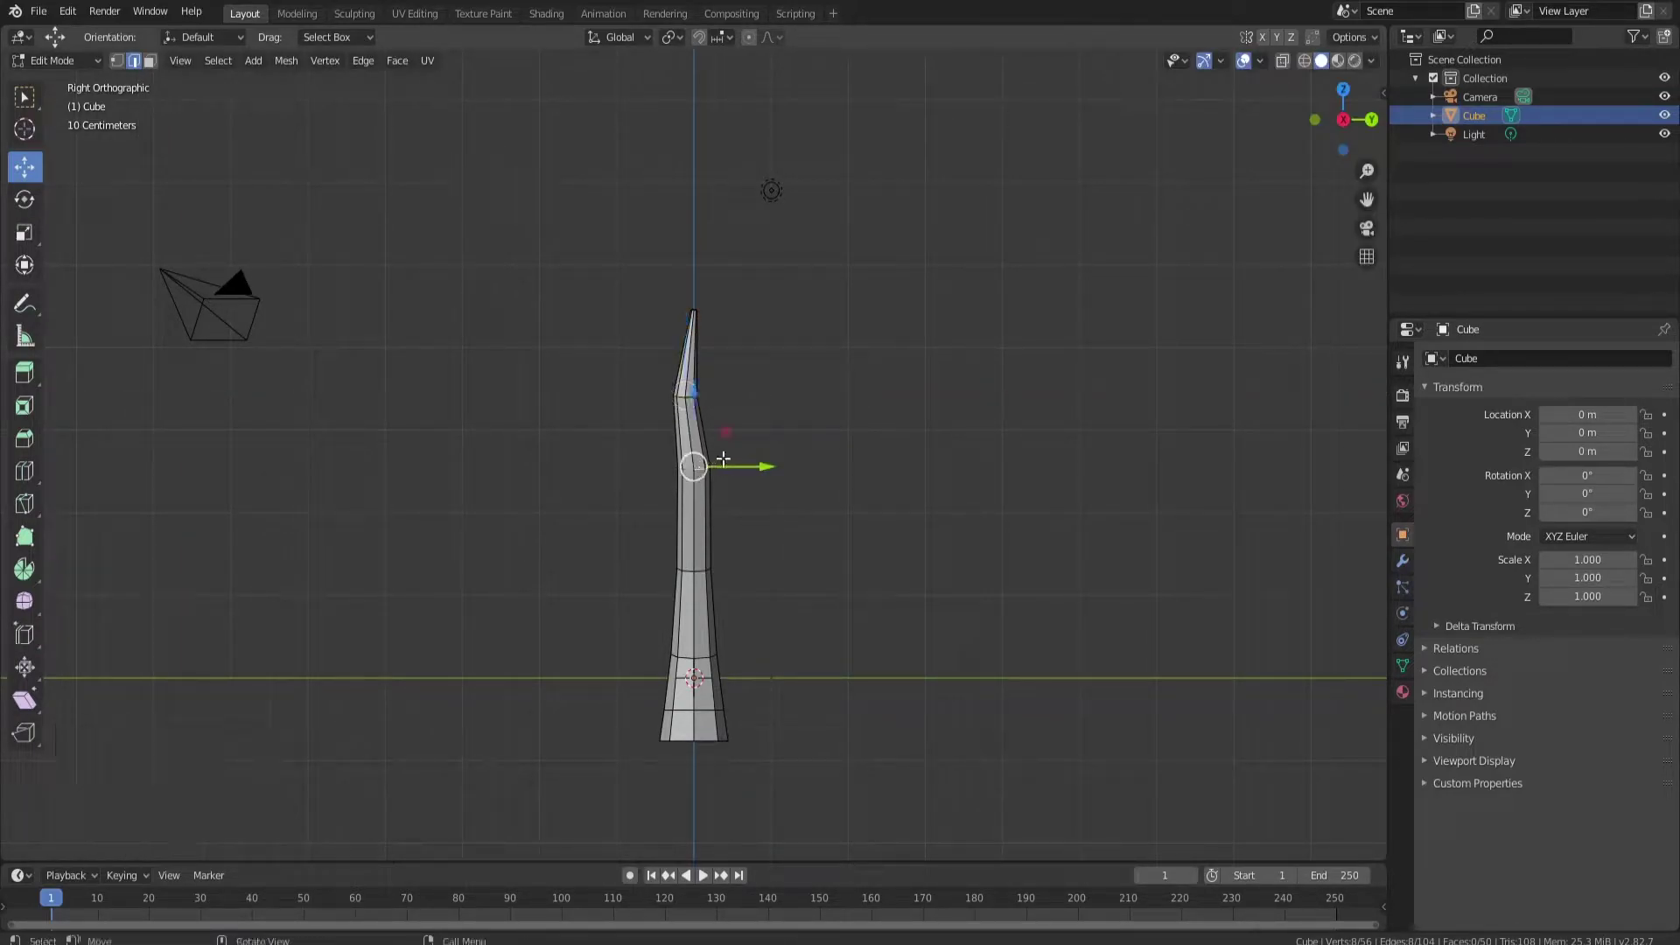
left_click_drag(733, 468, 700, 467)
left_click(698, 393, "alt")
left_click_drag(708, 396, 704, 398)
- Shift the trunk's middle edge loop along negative Y and the loop just above the origin about 0.057 m along positive Y
left_click(716, 569, "alt")
left_click_drag(718, 567, 711, 563)
left_click(714, 654, "alt")
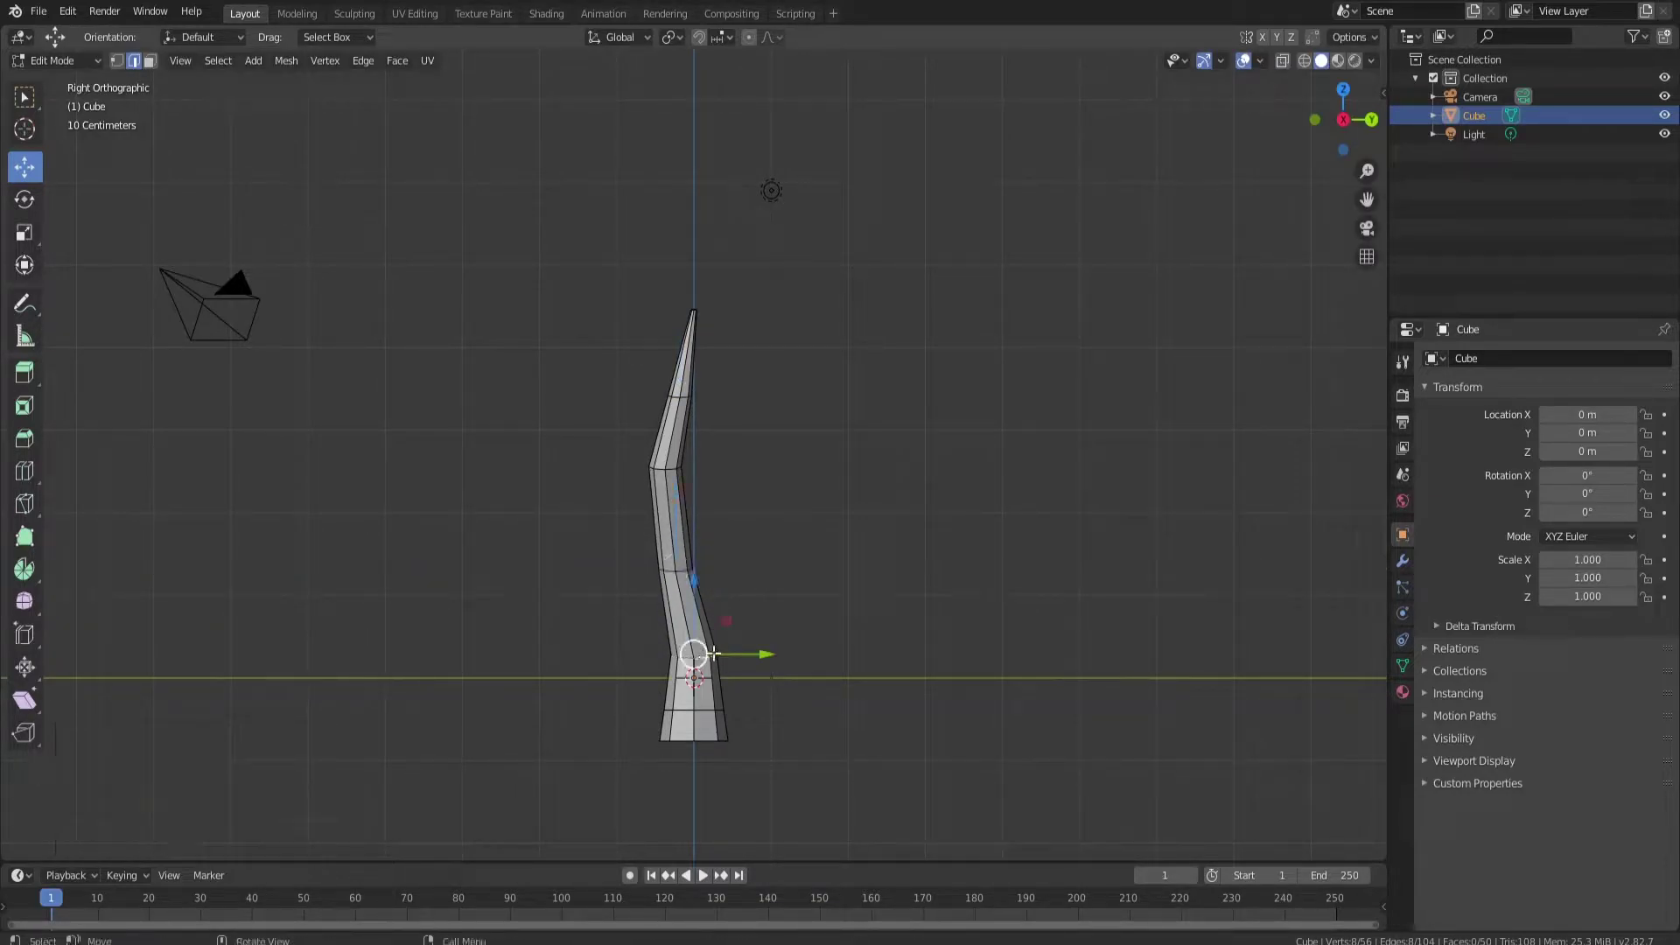
left_click_drag(714, 654, 725, 650)
- Rotate the edge loop just above the origin by about -15.3° in the right side view
scroll(722, 647, "up", 5)
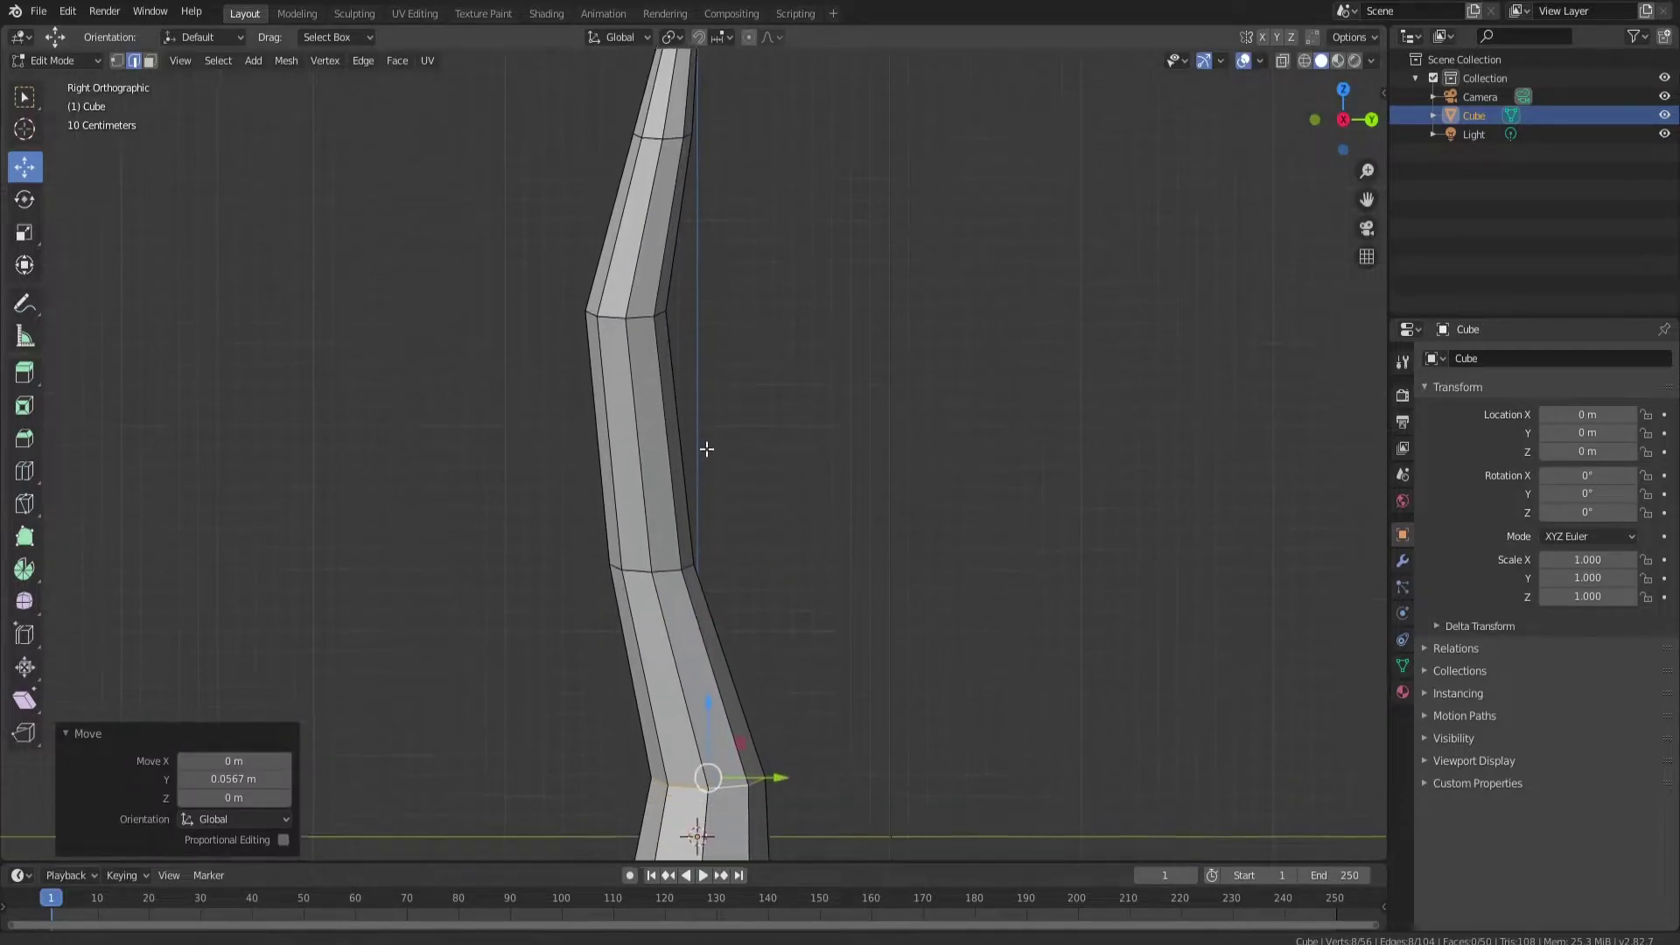
scroll(707, 448, "down", 3)
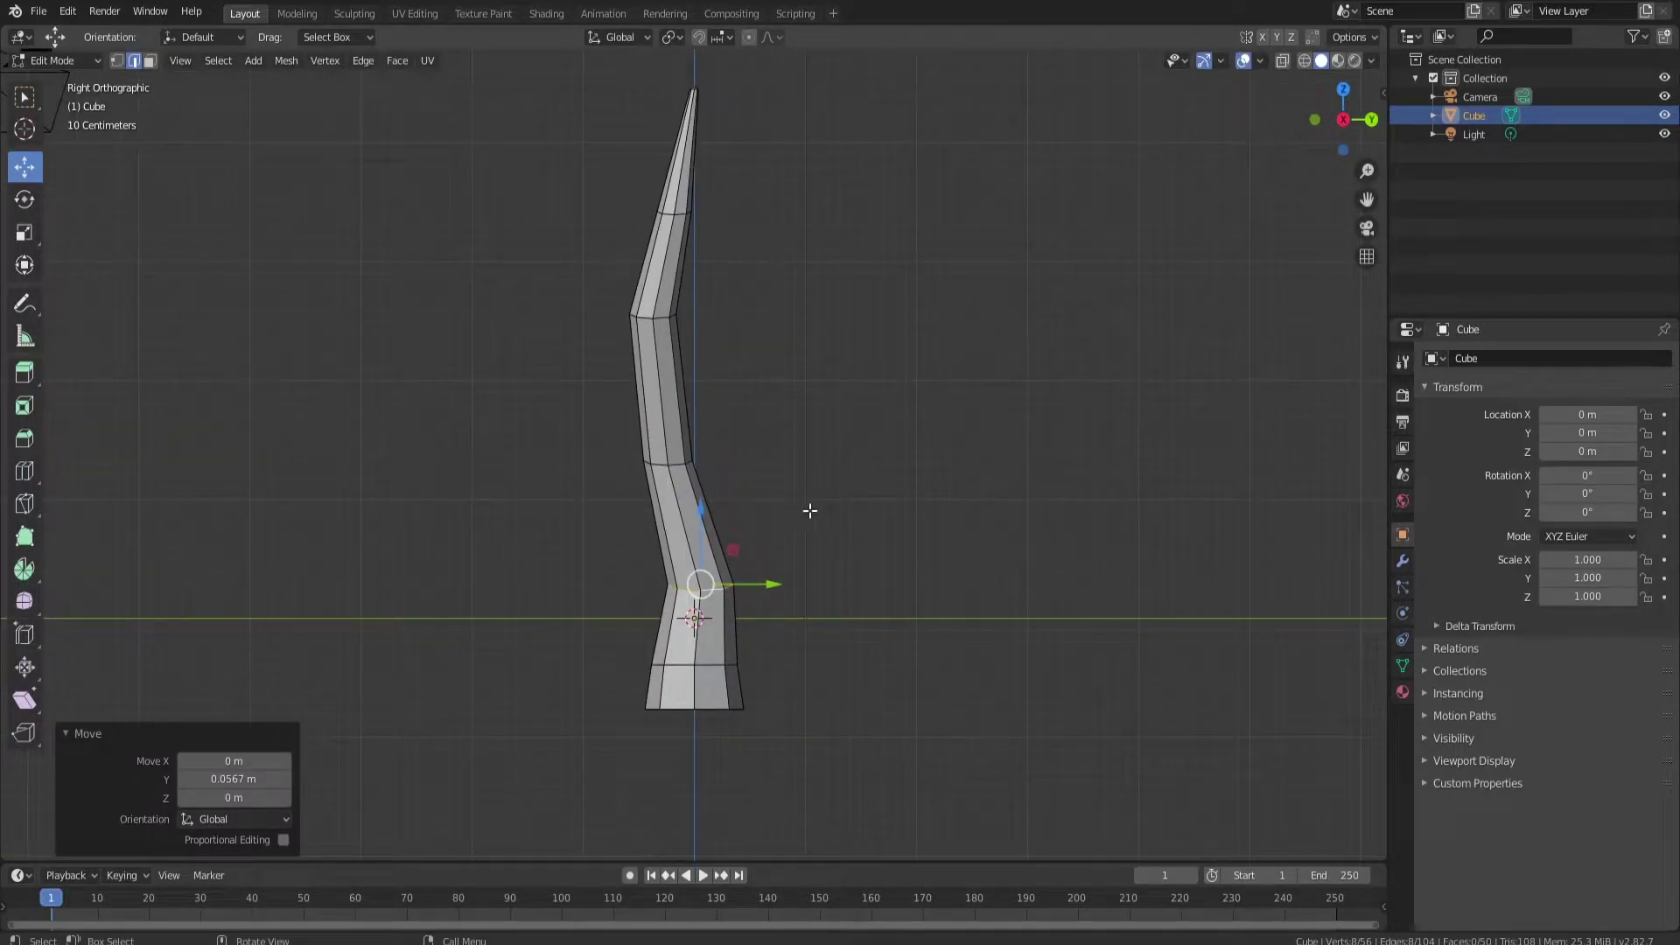
key("r")
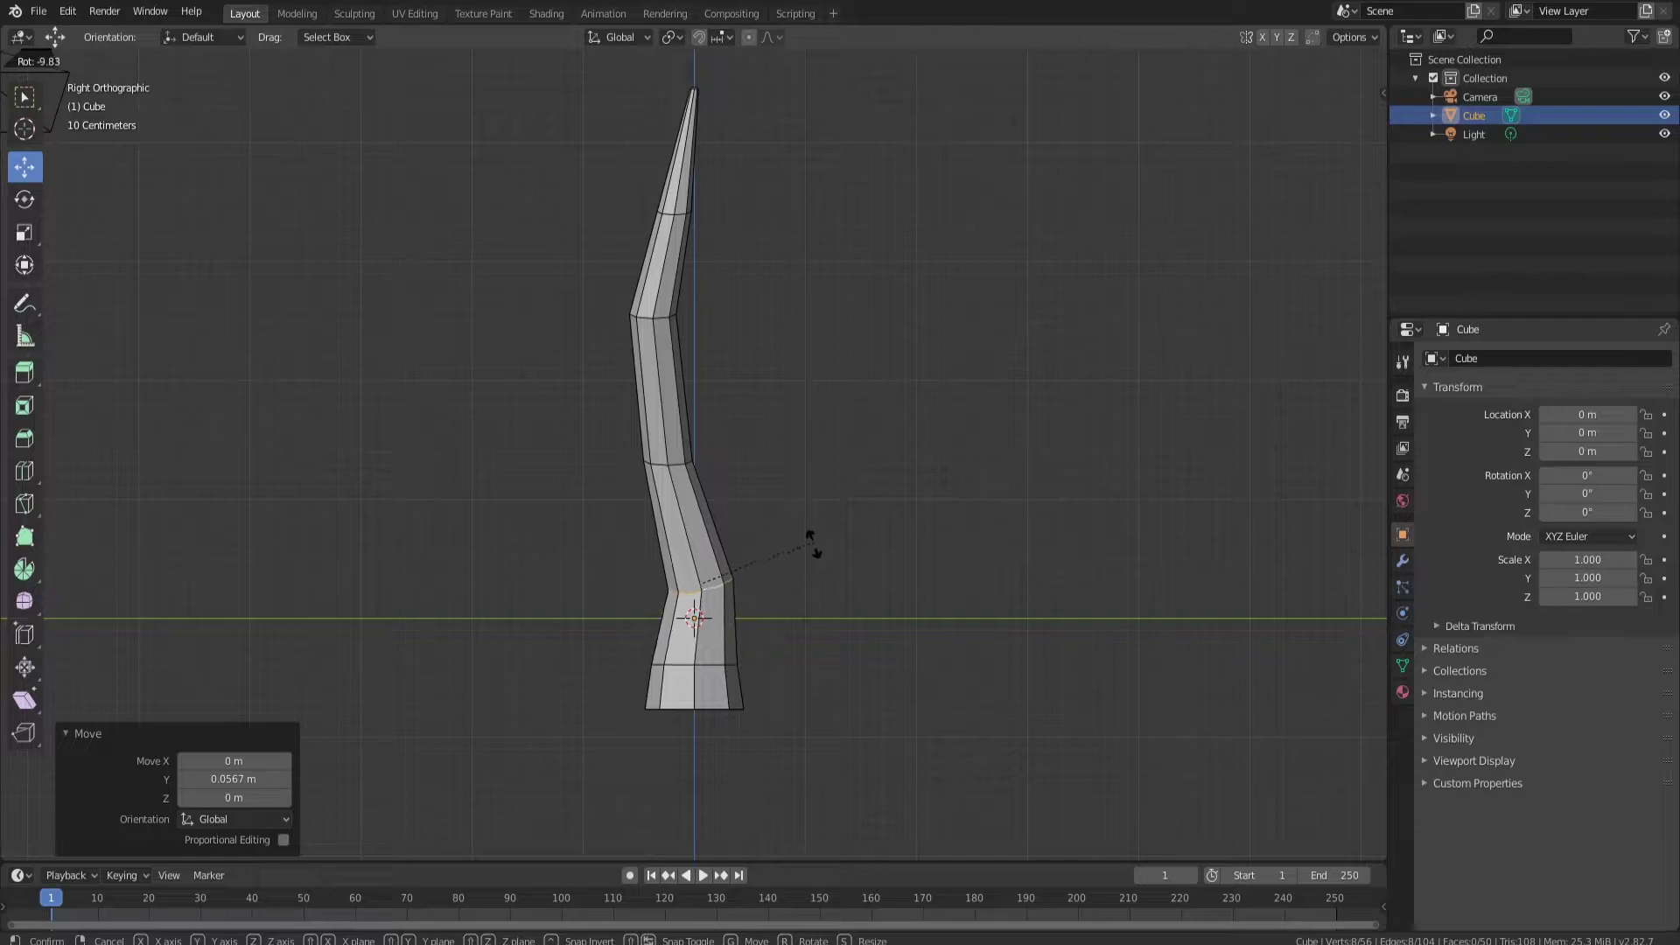
left_click(795, 536)
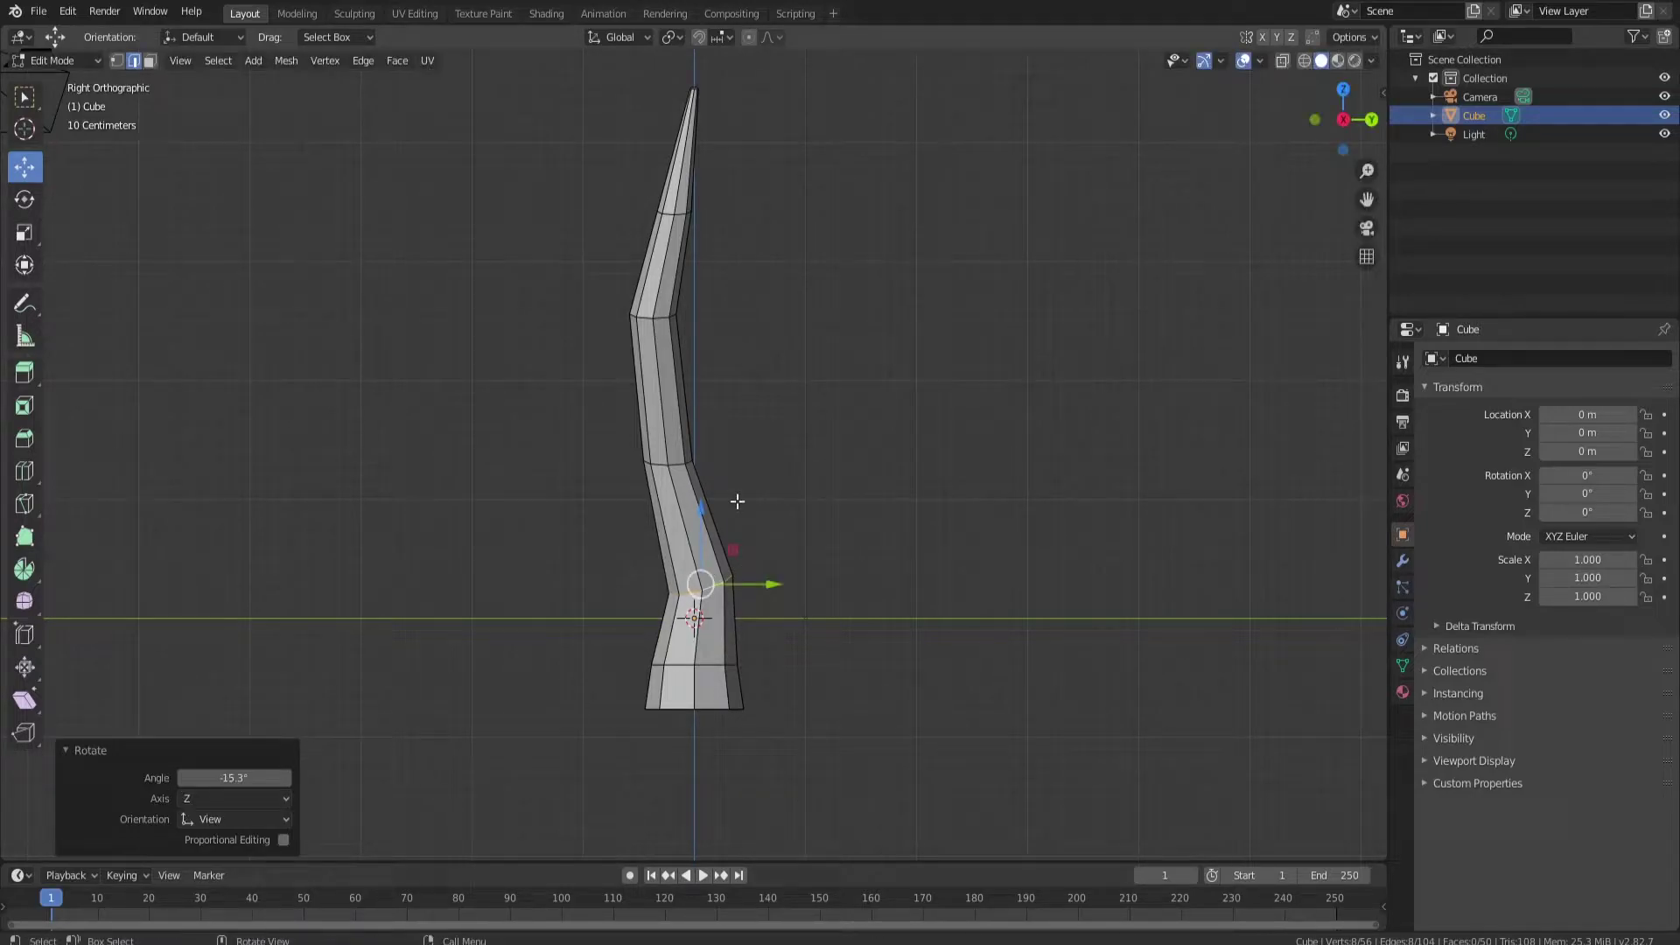
- Tilt the trunk's middle edge loop to follow the bend and rotate the loop above it by about -1.65°
left_click(678, 470, "alt")
key("r")
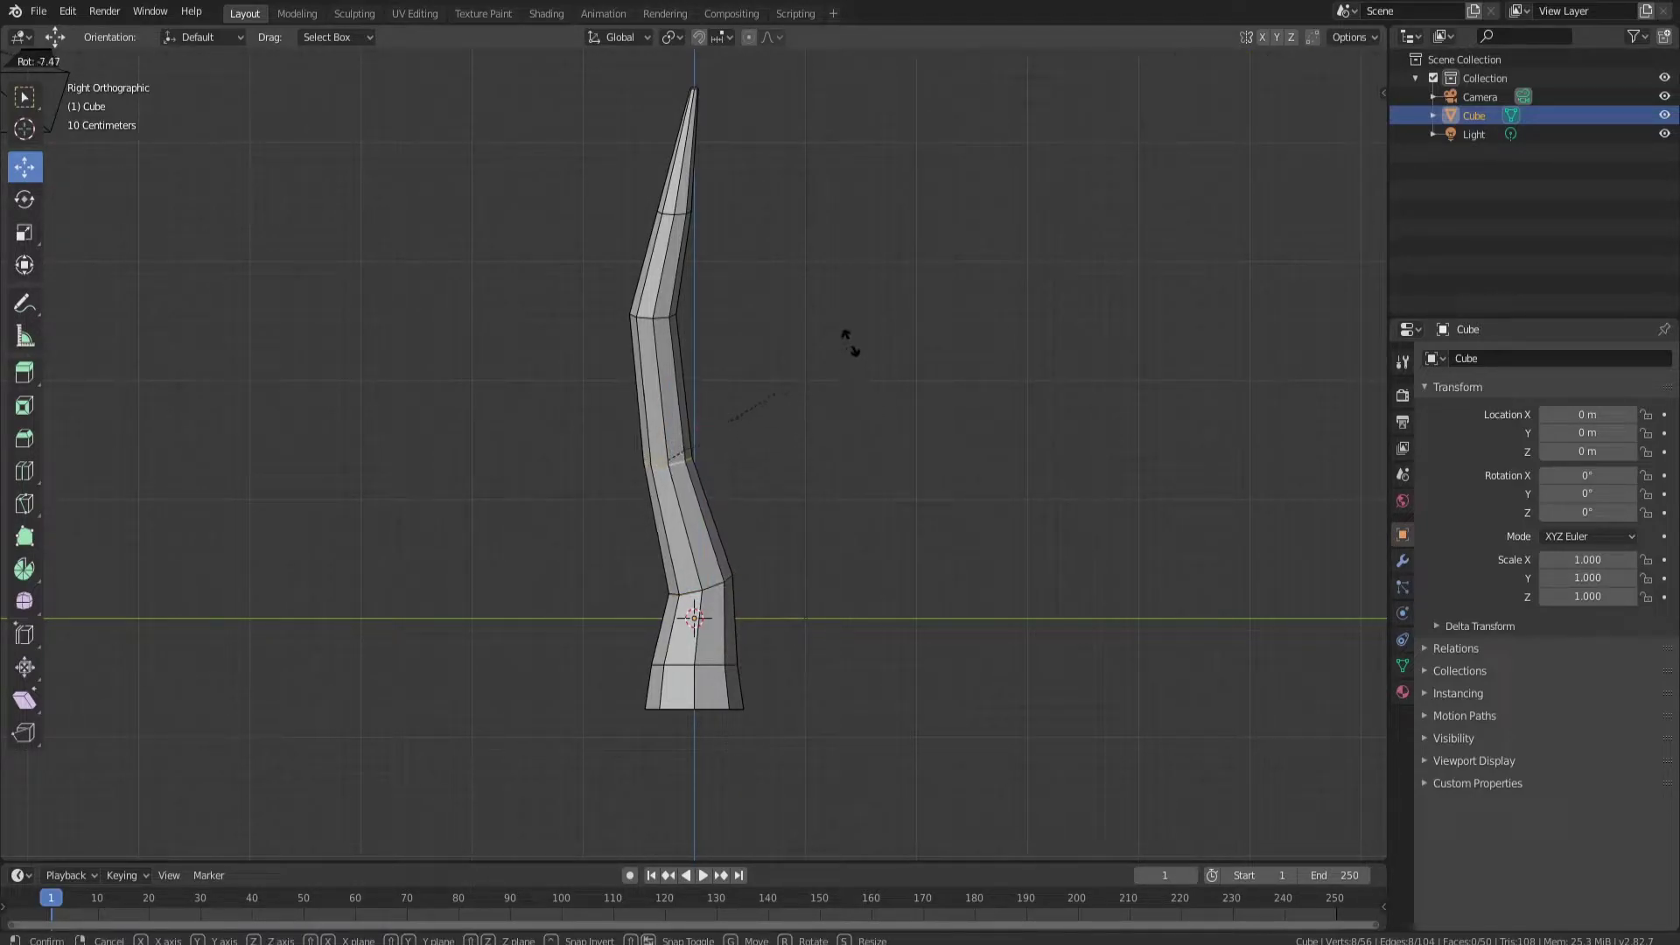
left_click(831, 311)
left_click(665, 315, "alt")
key("r")
left_click(823, 254)
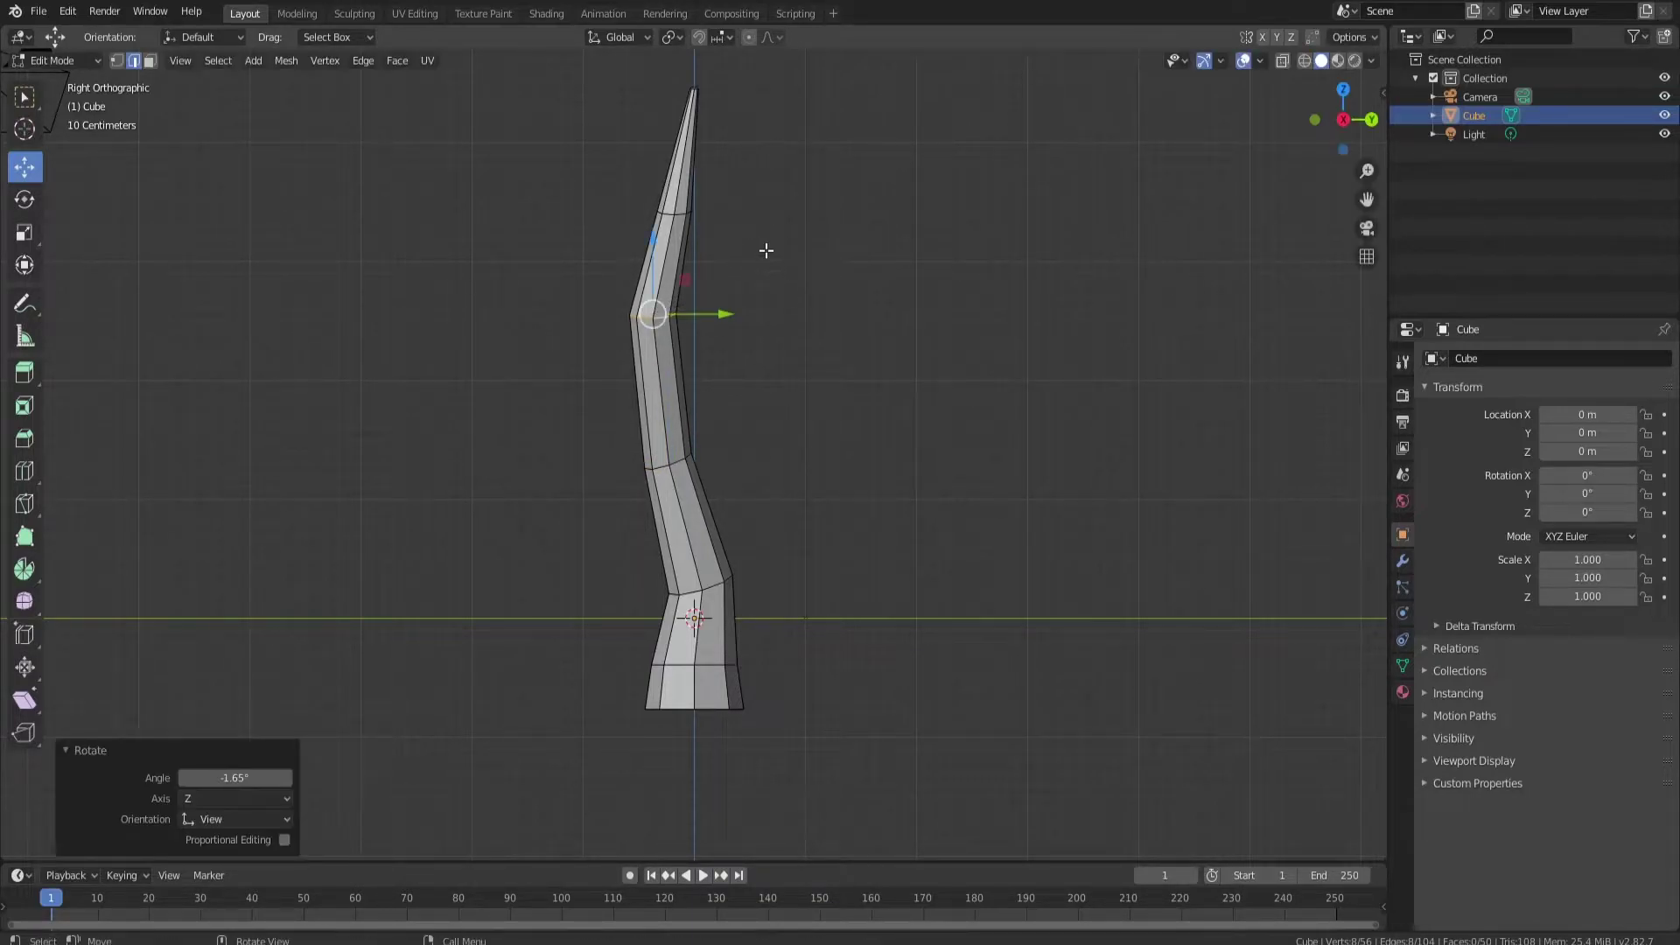
- In the front view, rotate the second edge loop below the tip by about 0.8°
key("KP_1")
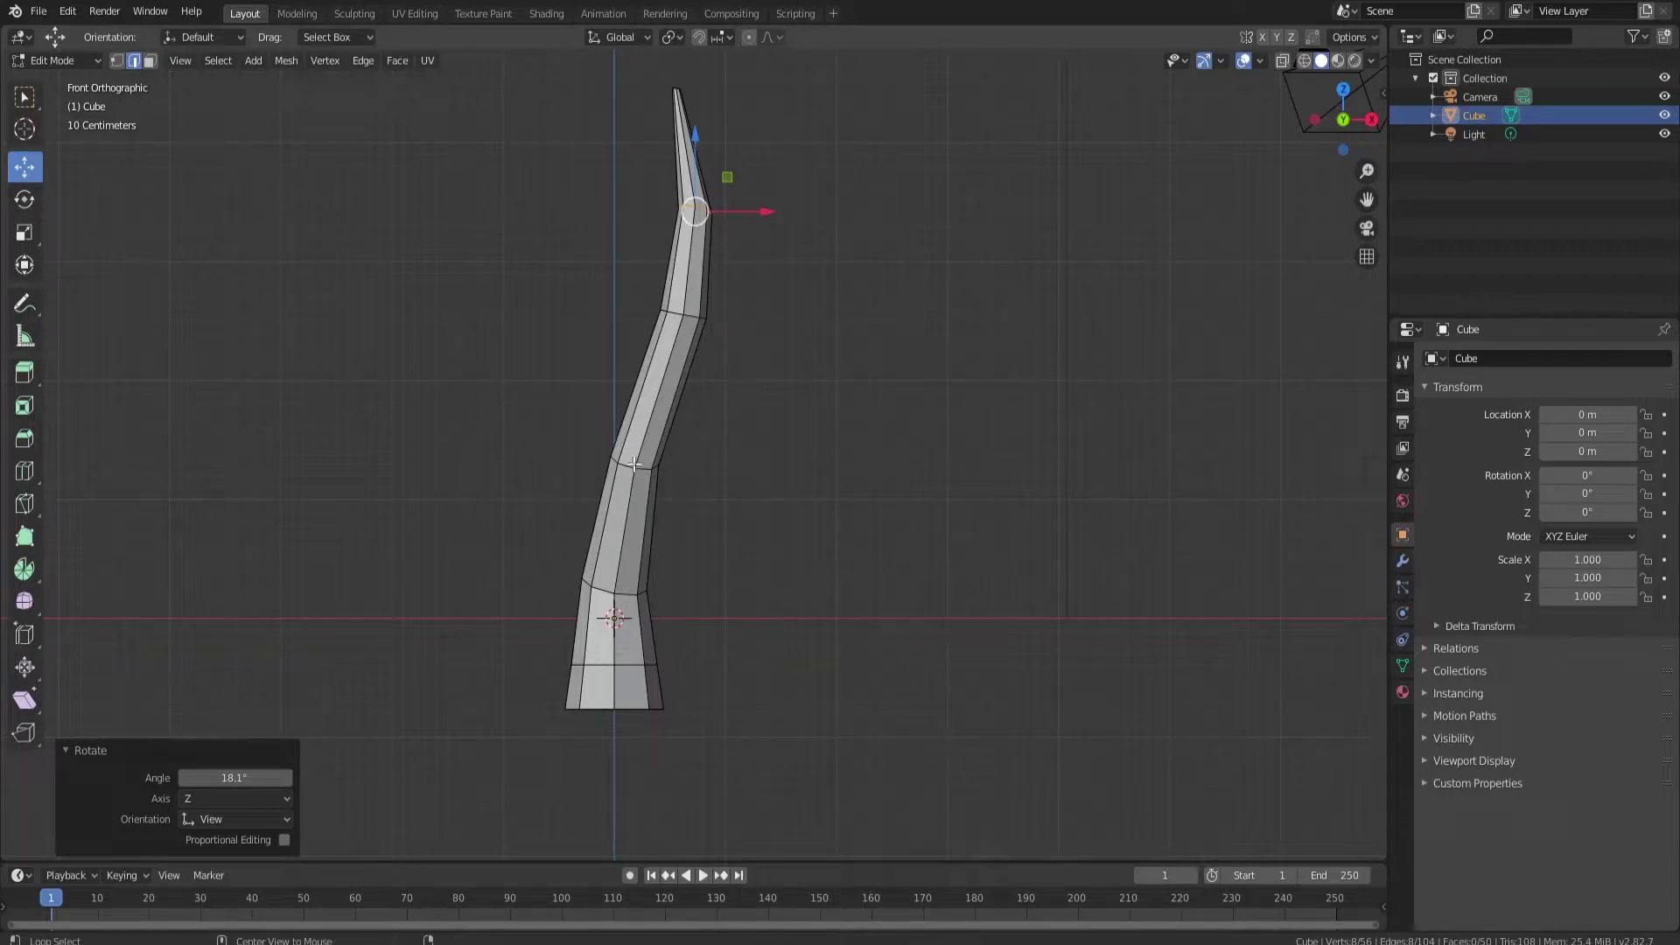
left_click(694, 312, "alt")
key("r")
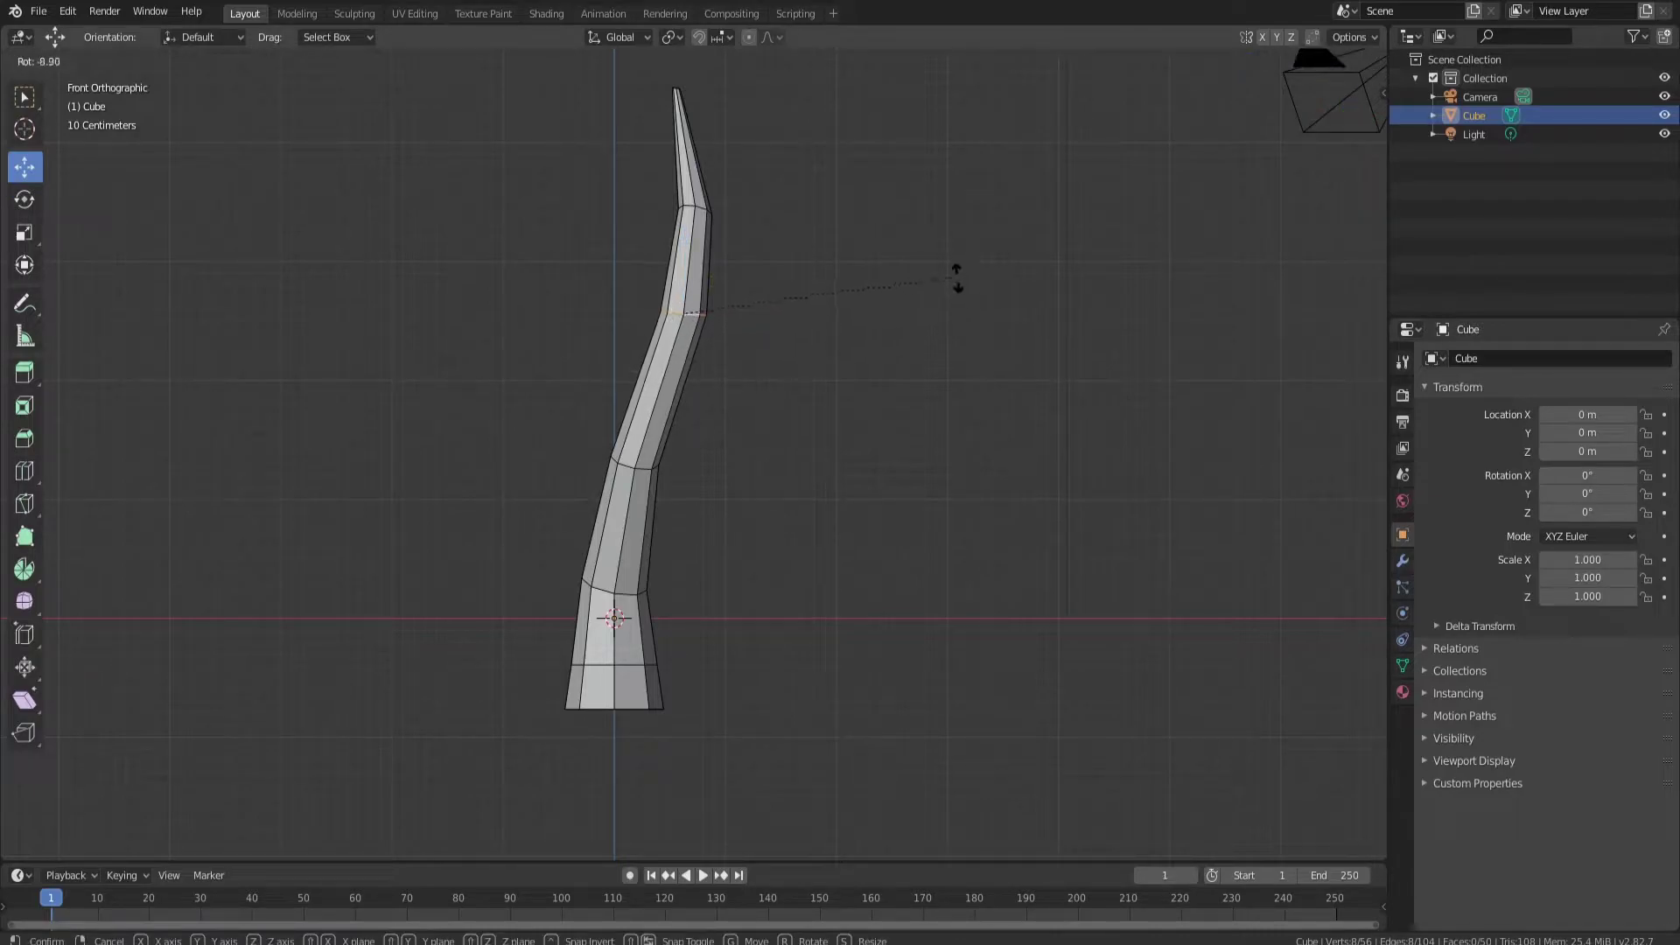
left_click(949, 327)
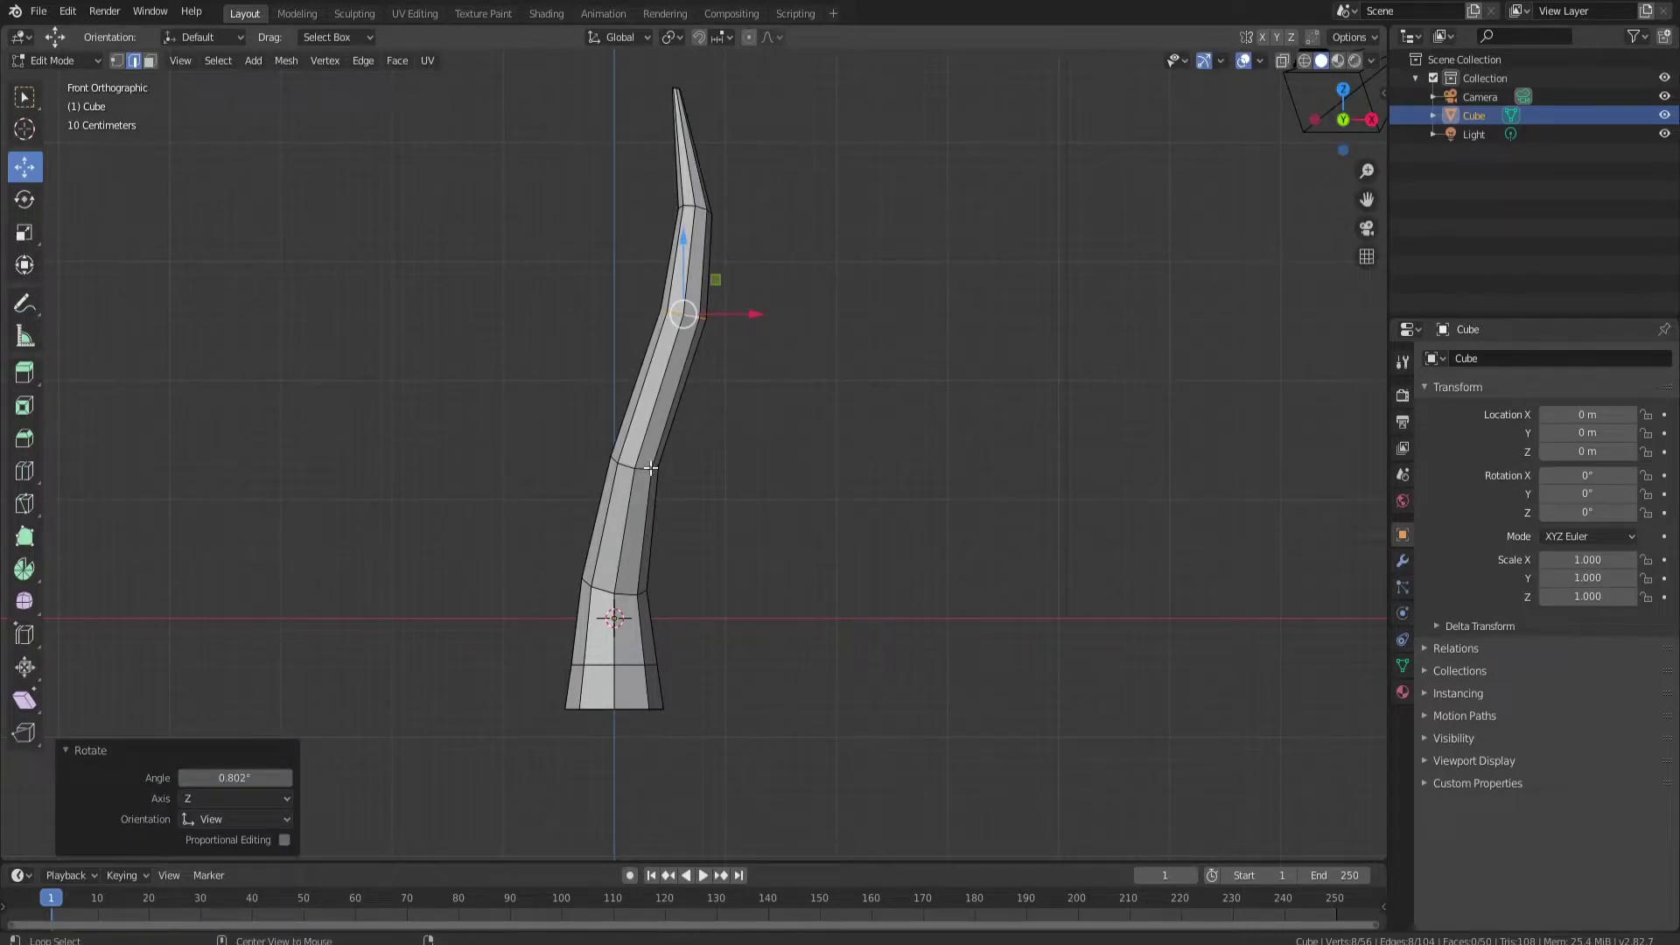
- Scale the second edge loop below the tip to about 0.865 and the uppermost loop to about 0.841
middle_click_drag(651, 468, 744, 478)
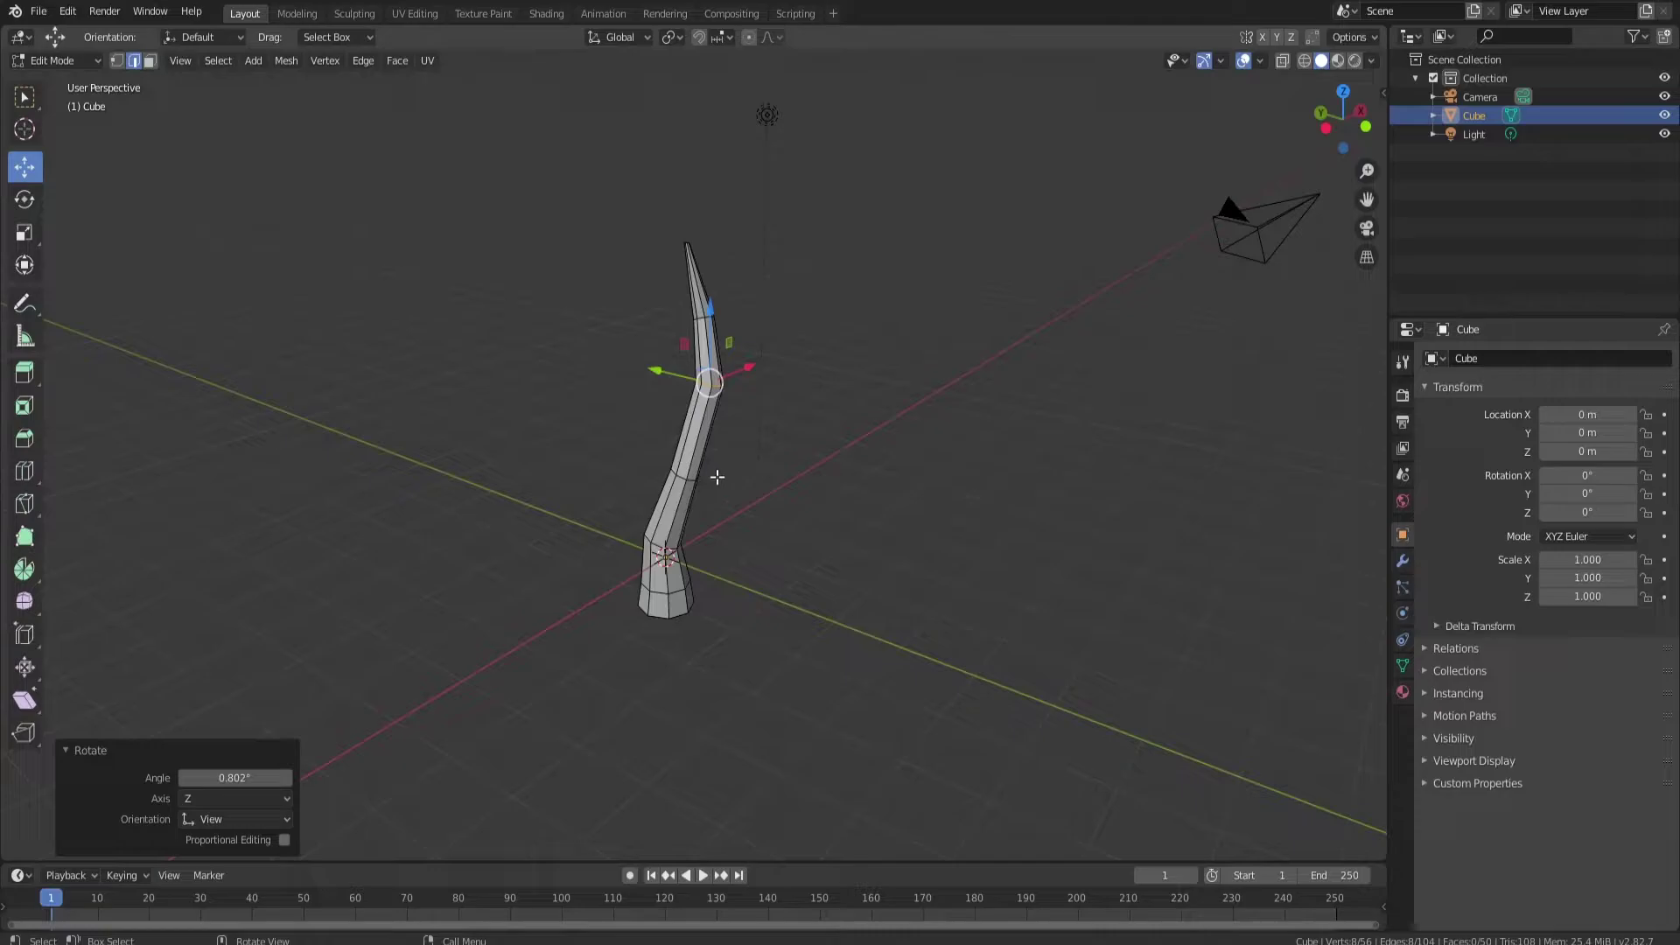
scroll(716, 476, "up", 3)
key("s")
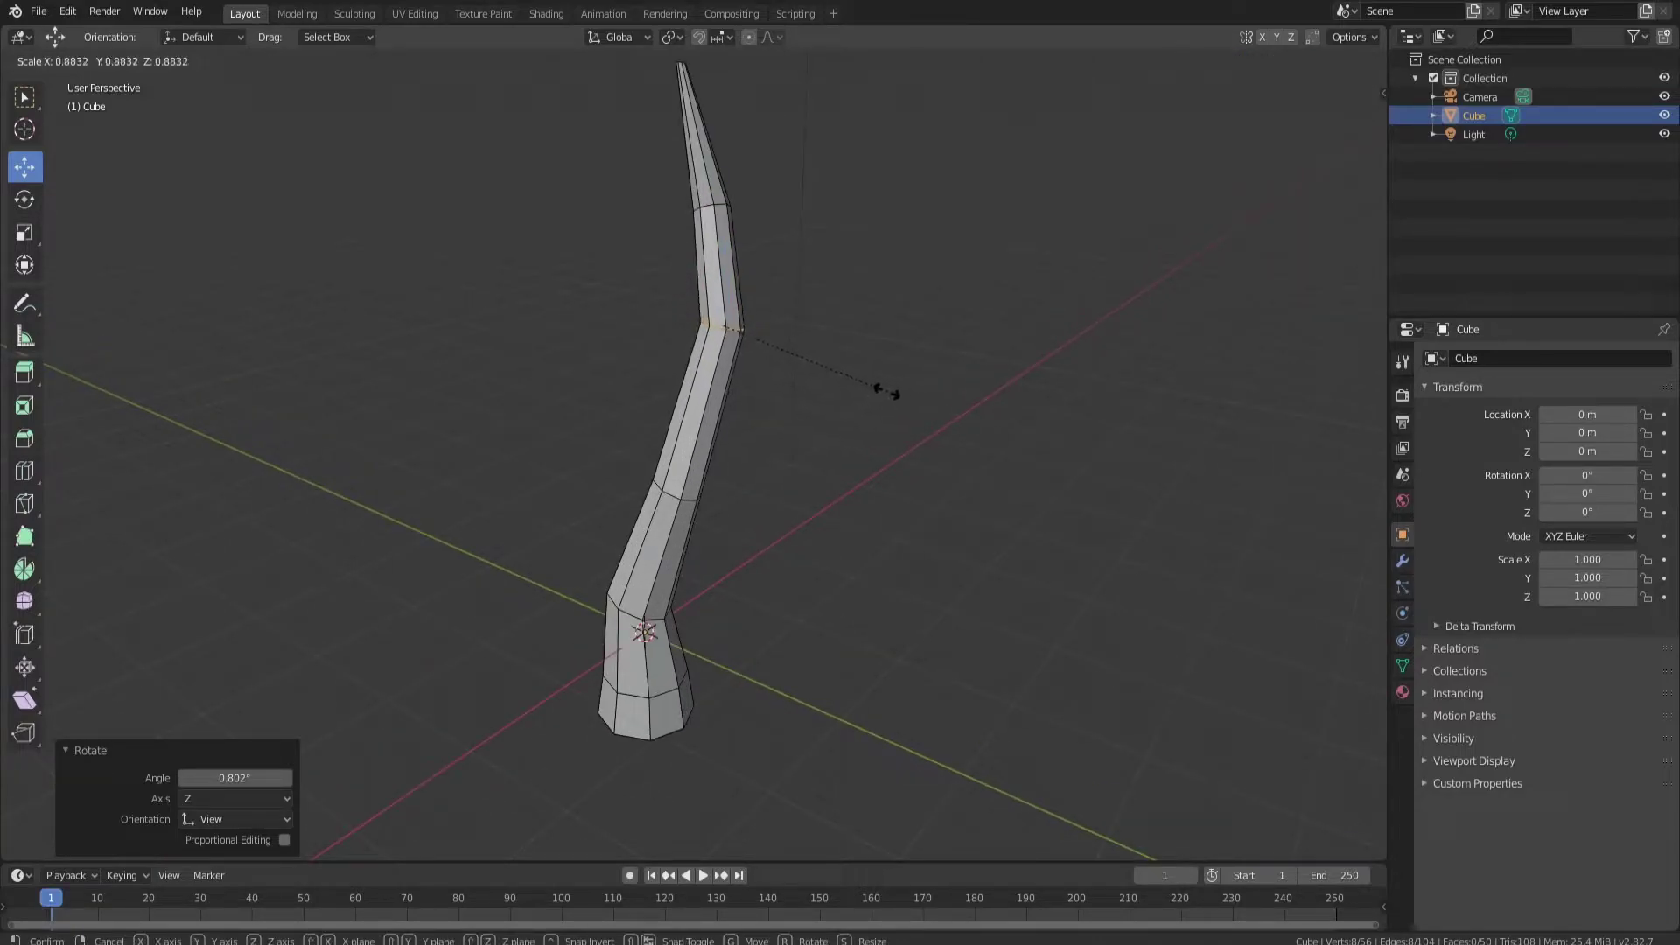
left_click(885, 391)
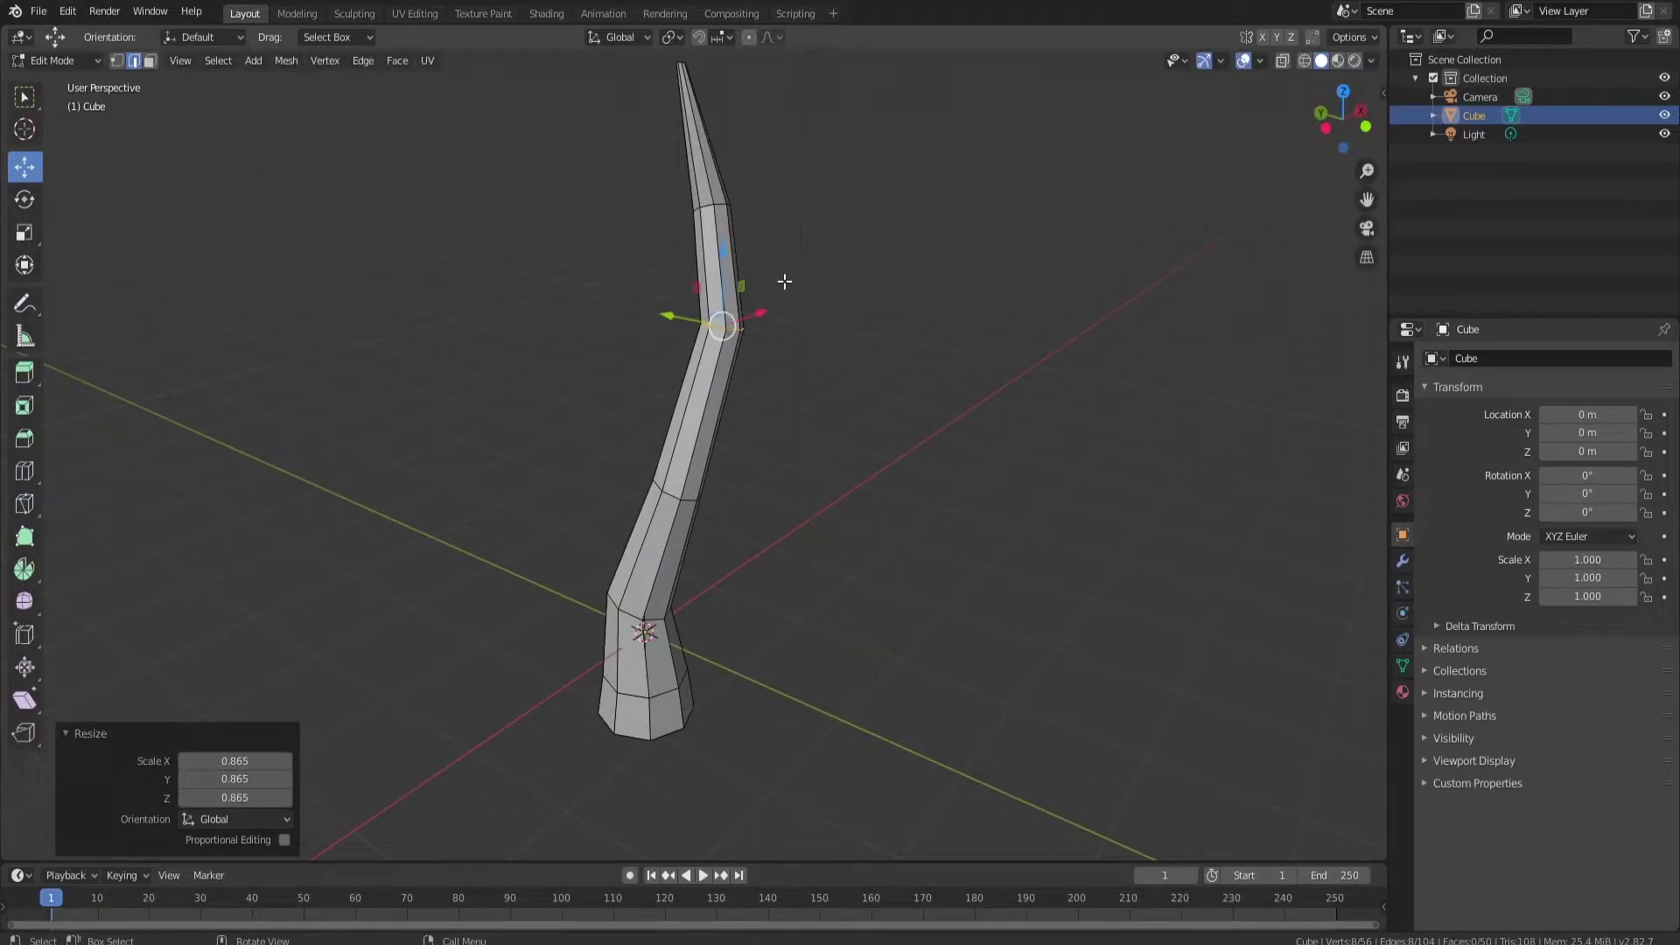
left_click(732, 204, "alt")
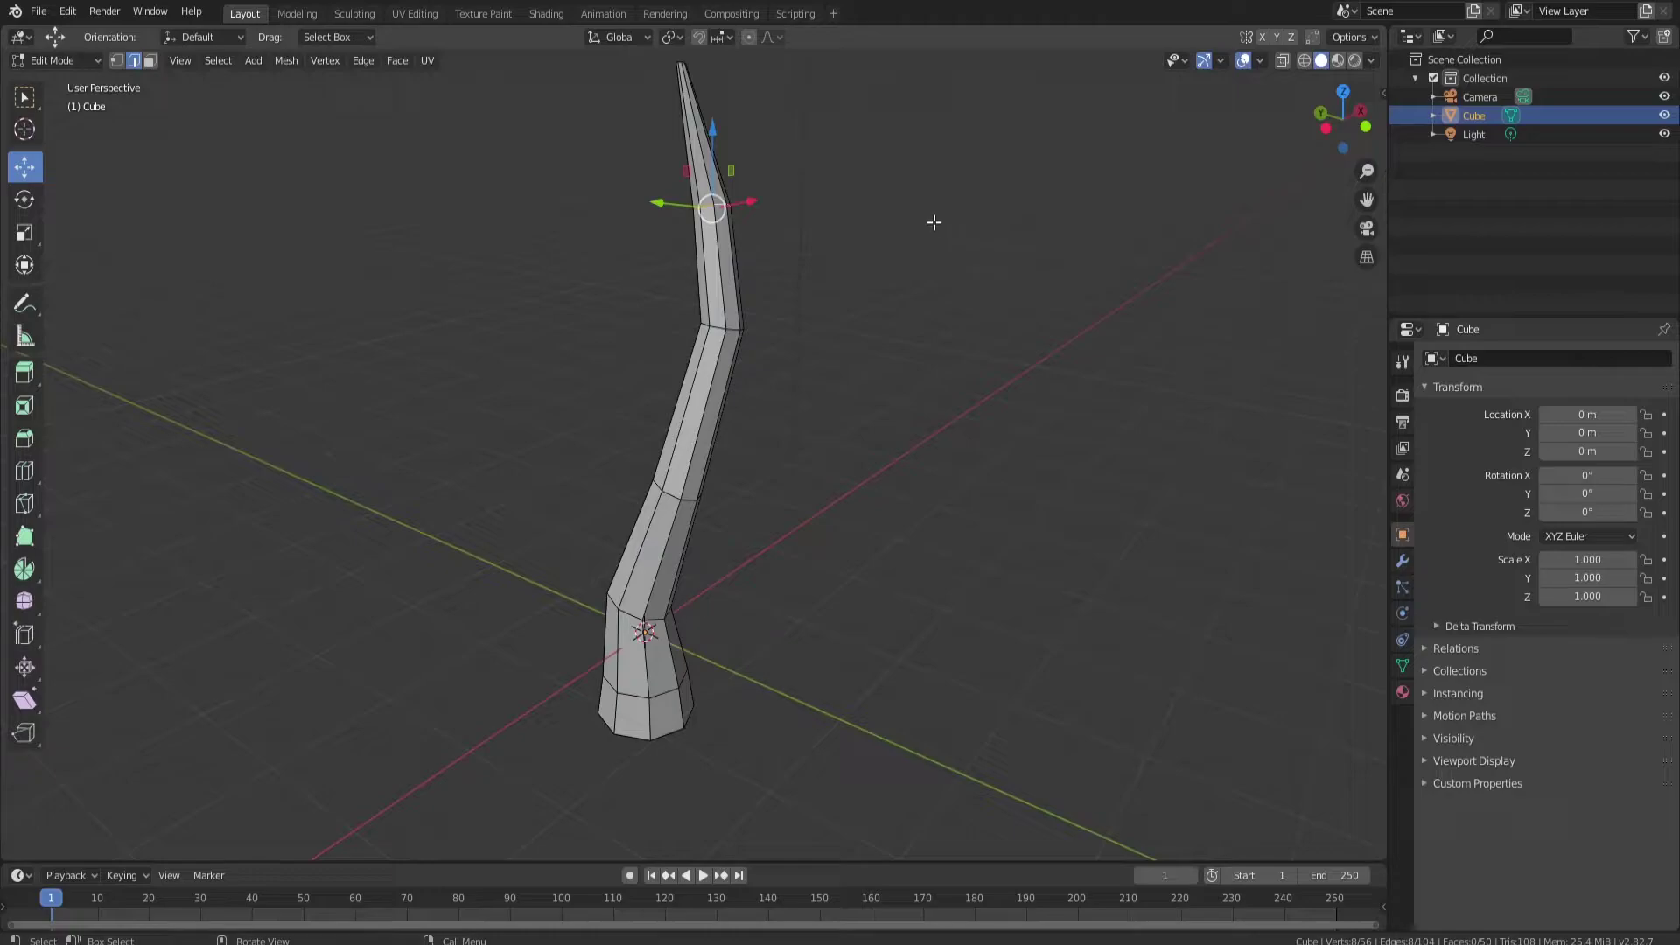
key("s")
left_click(965, 233)
scroll(760, 317, "down", 3)
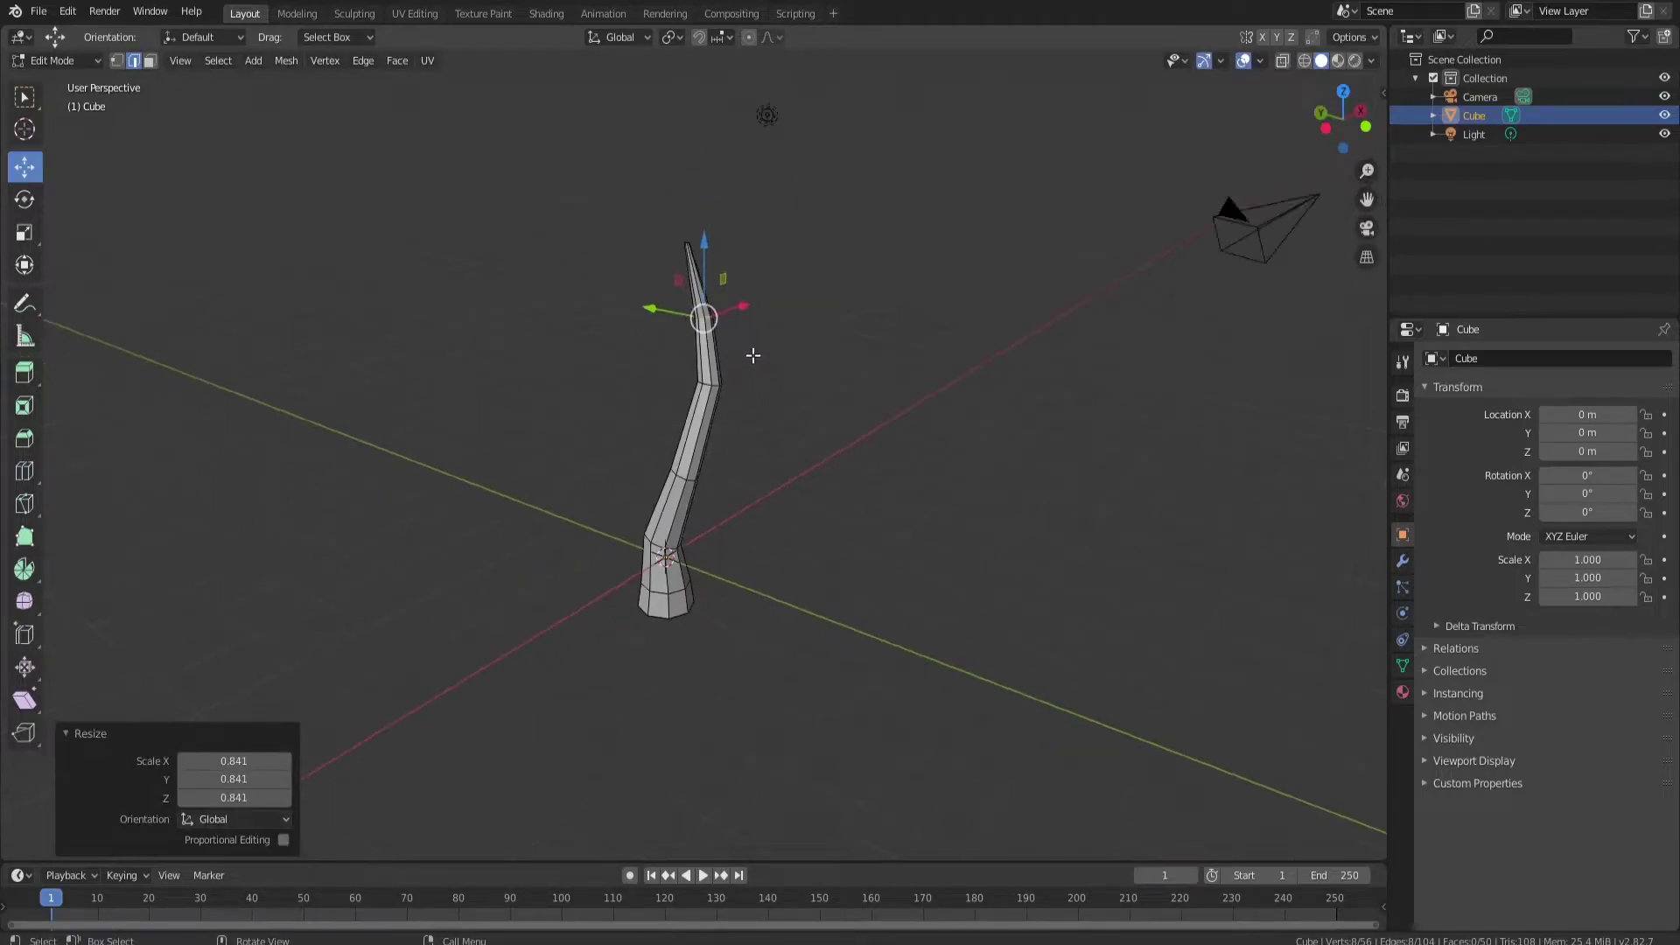
- Return to Object Mode and add a mesh circle with 10 vertices in the front view
left_click(753, 410)
middle_click_drag(753, 411, 711, 390)
key("Tab")
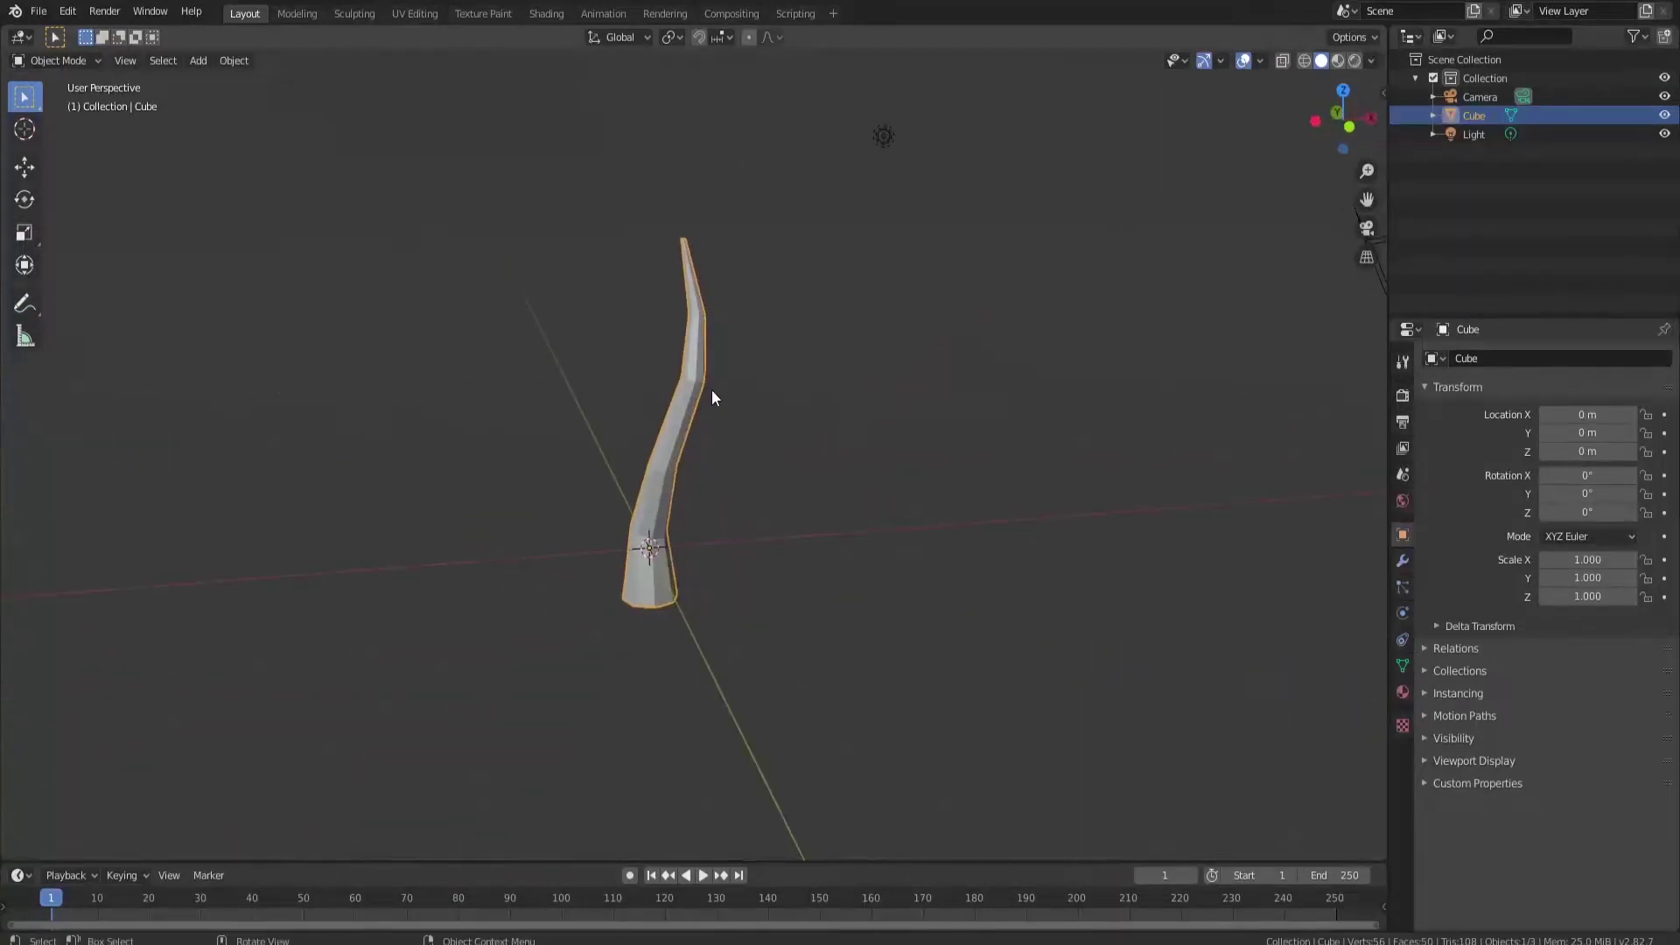
key("KP_1")
key("shift+a")
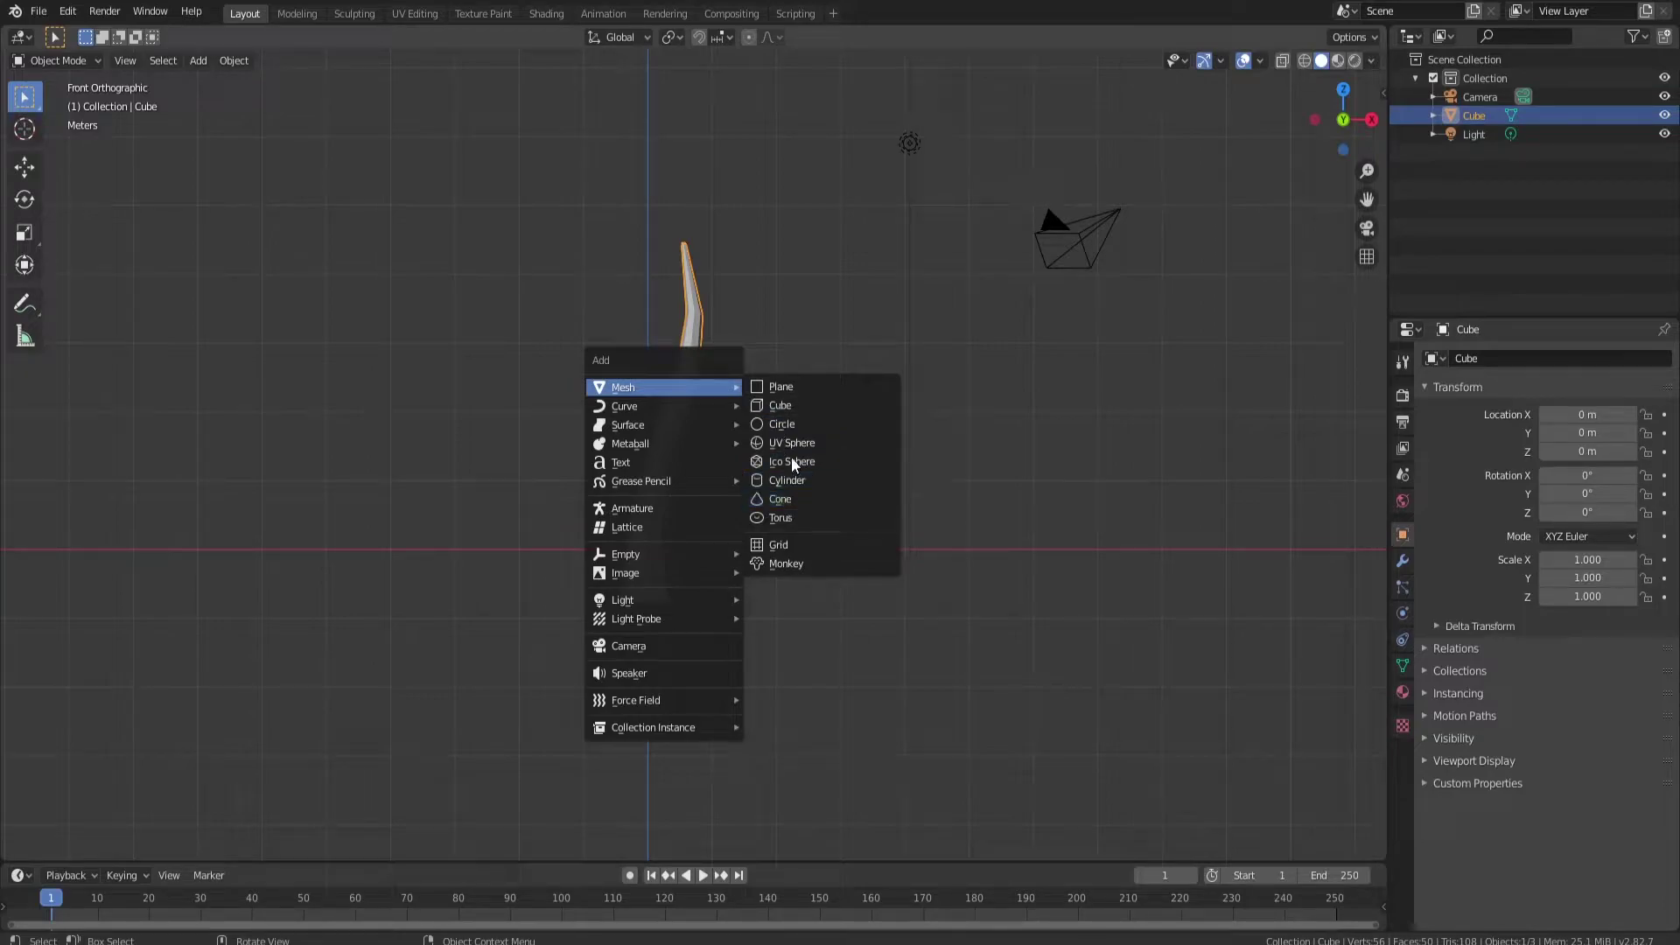
left_click(791, 433)
left_click(240, 645)
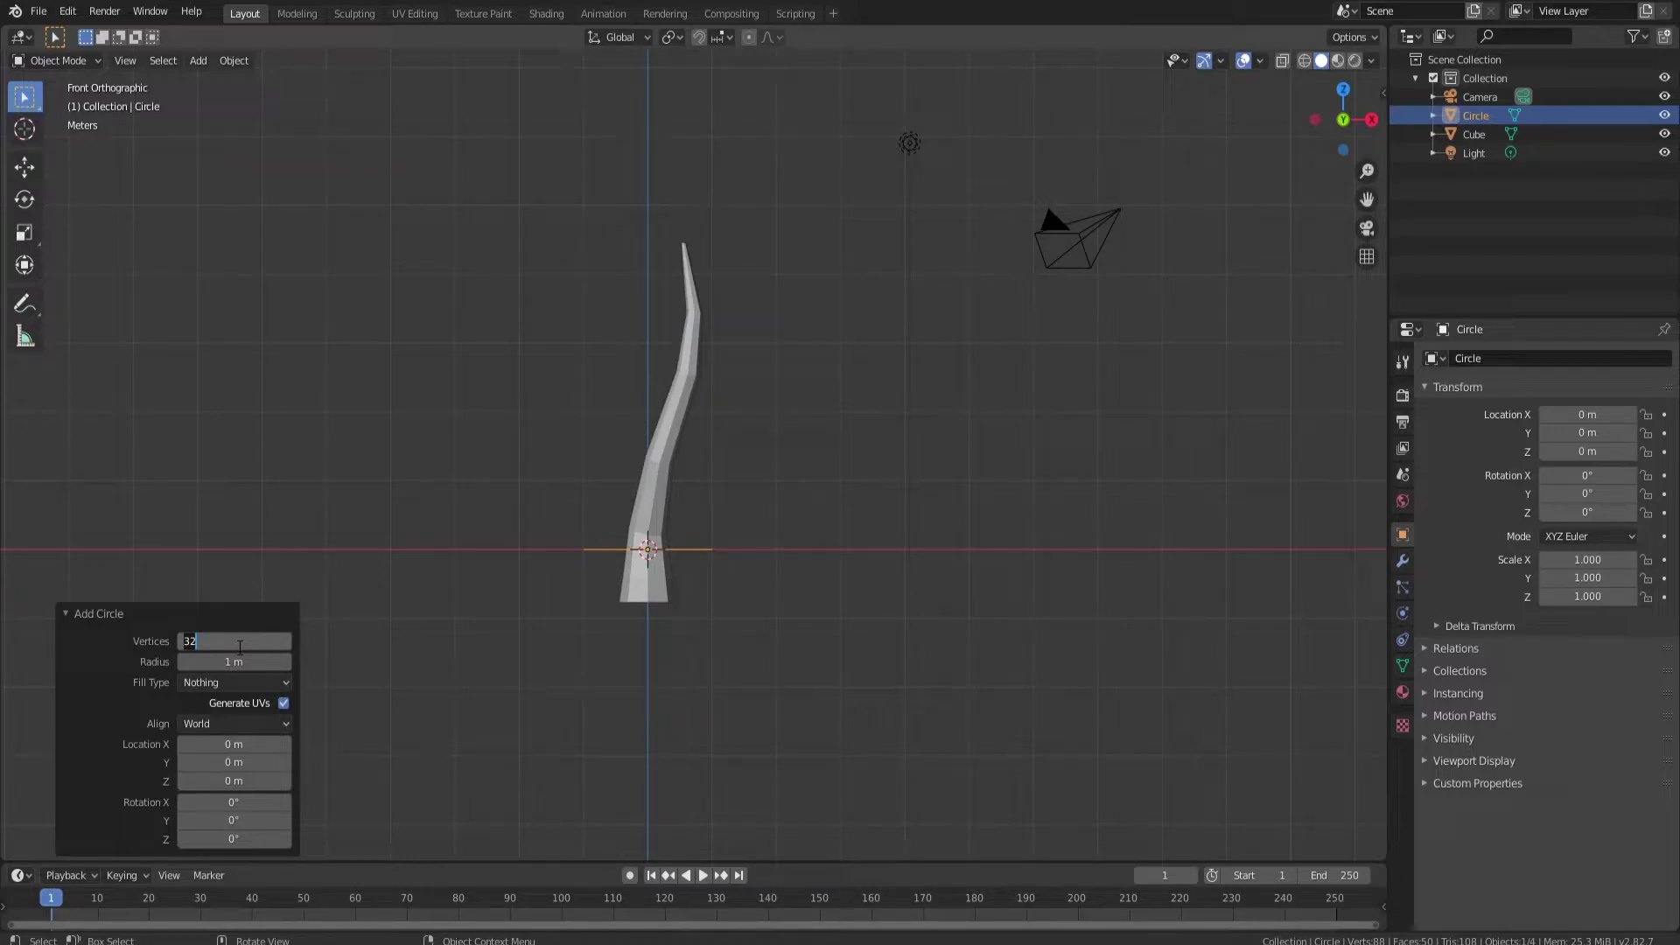
type("10")
key("Return")
- Scale the circle to about 1.83 and move it about 1.02 m up and 0.136 m along X
key("s")
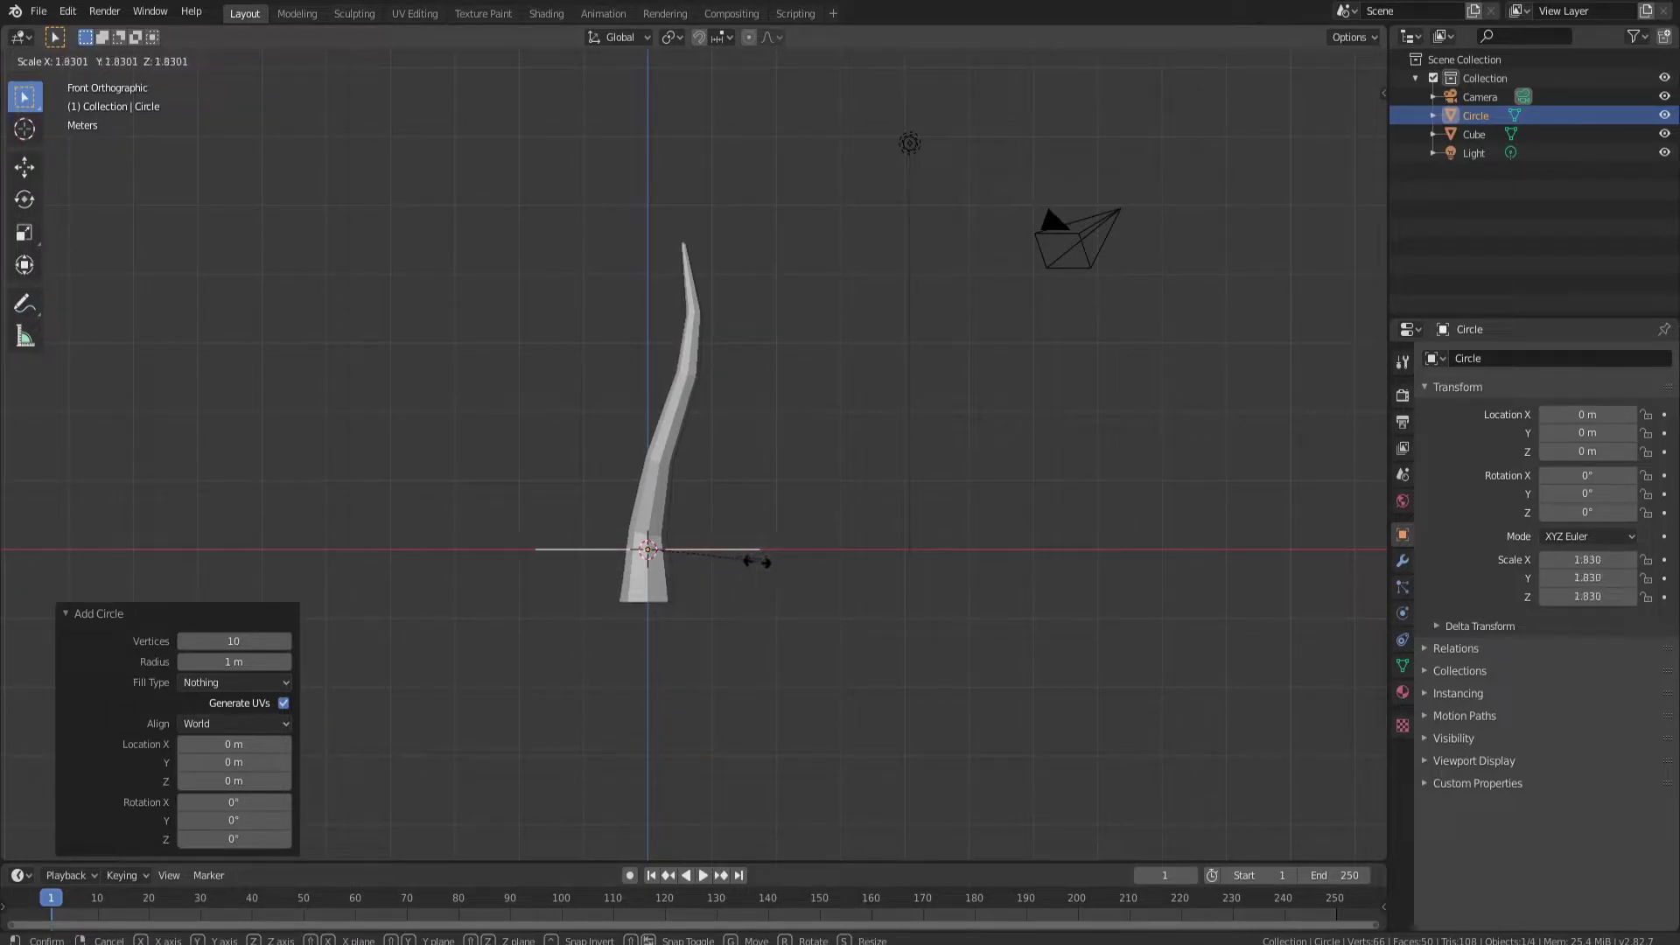
left_click(758, 560)
left_click(24, 168)
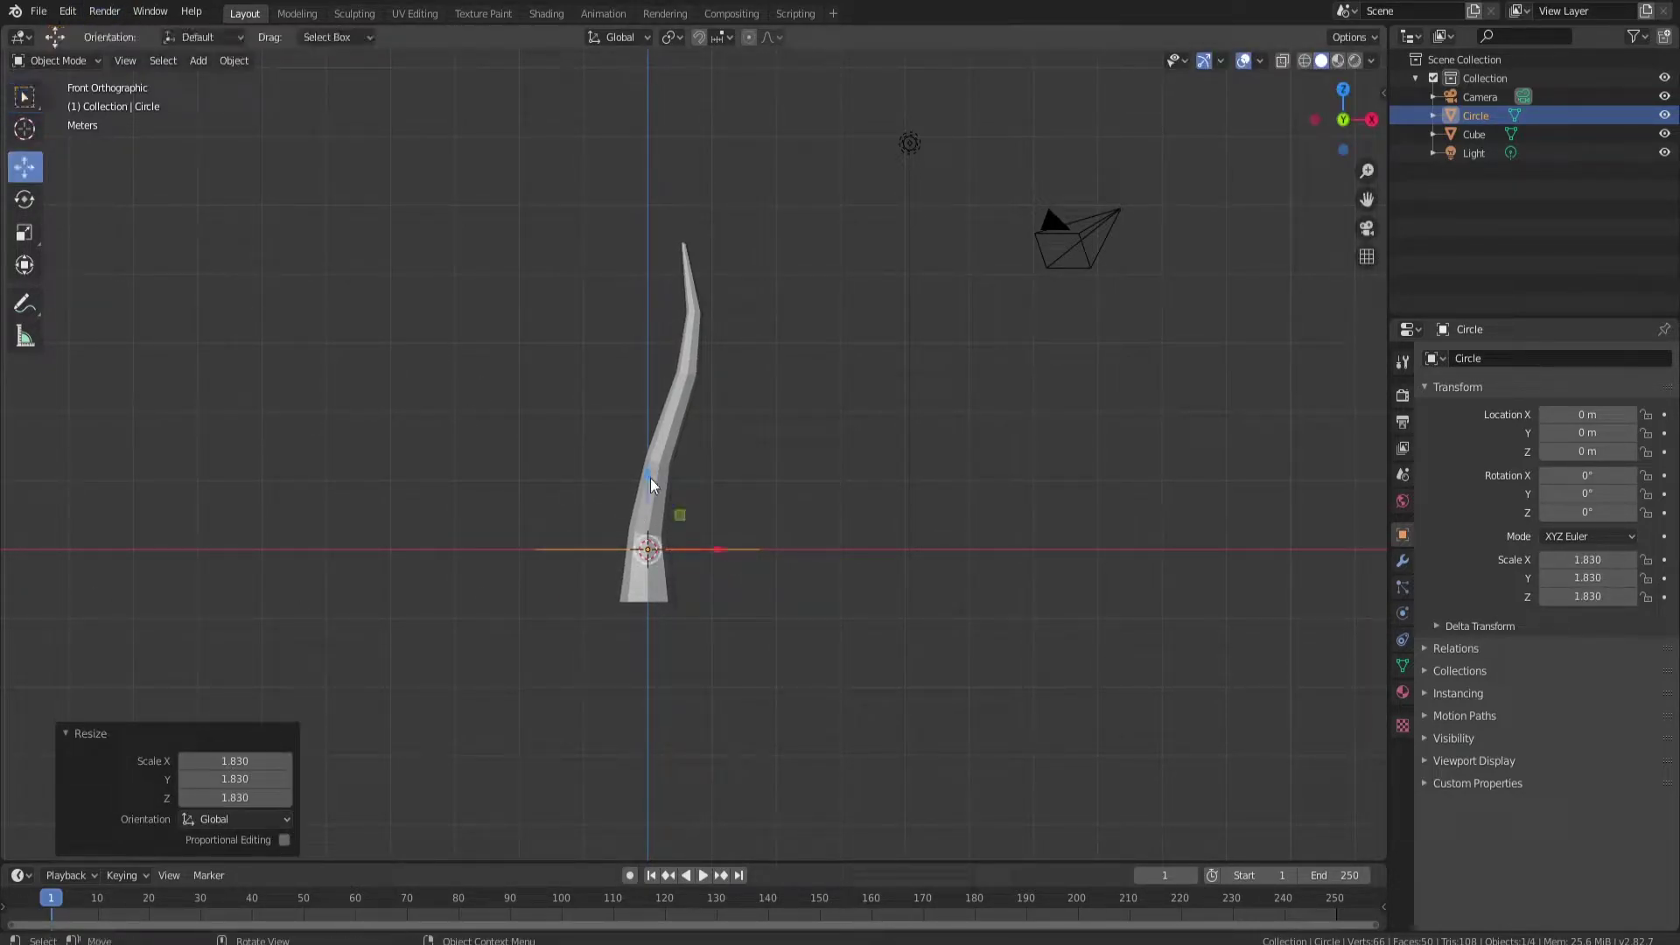
left_click_drag(643, 486, 660, 404)
left_click_drag(710, 482, 720, 477)
- Extrude the circle's edges in Edit Mode about 1.09 m upward and 0.433 m along X
scroll(618, 513, "up", 3)
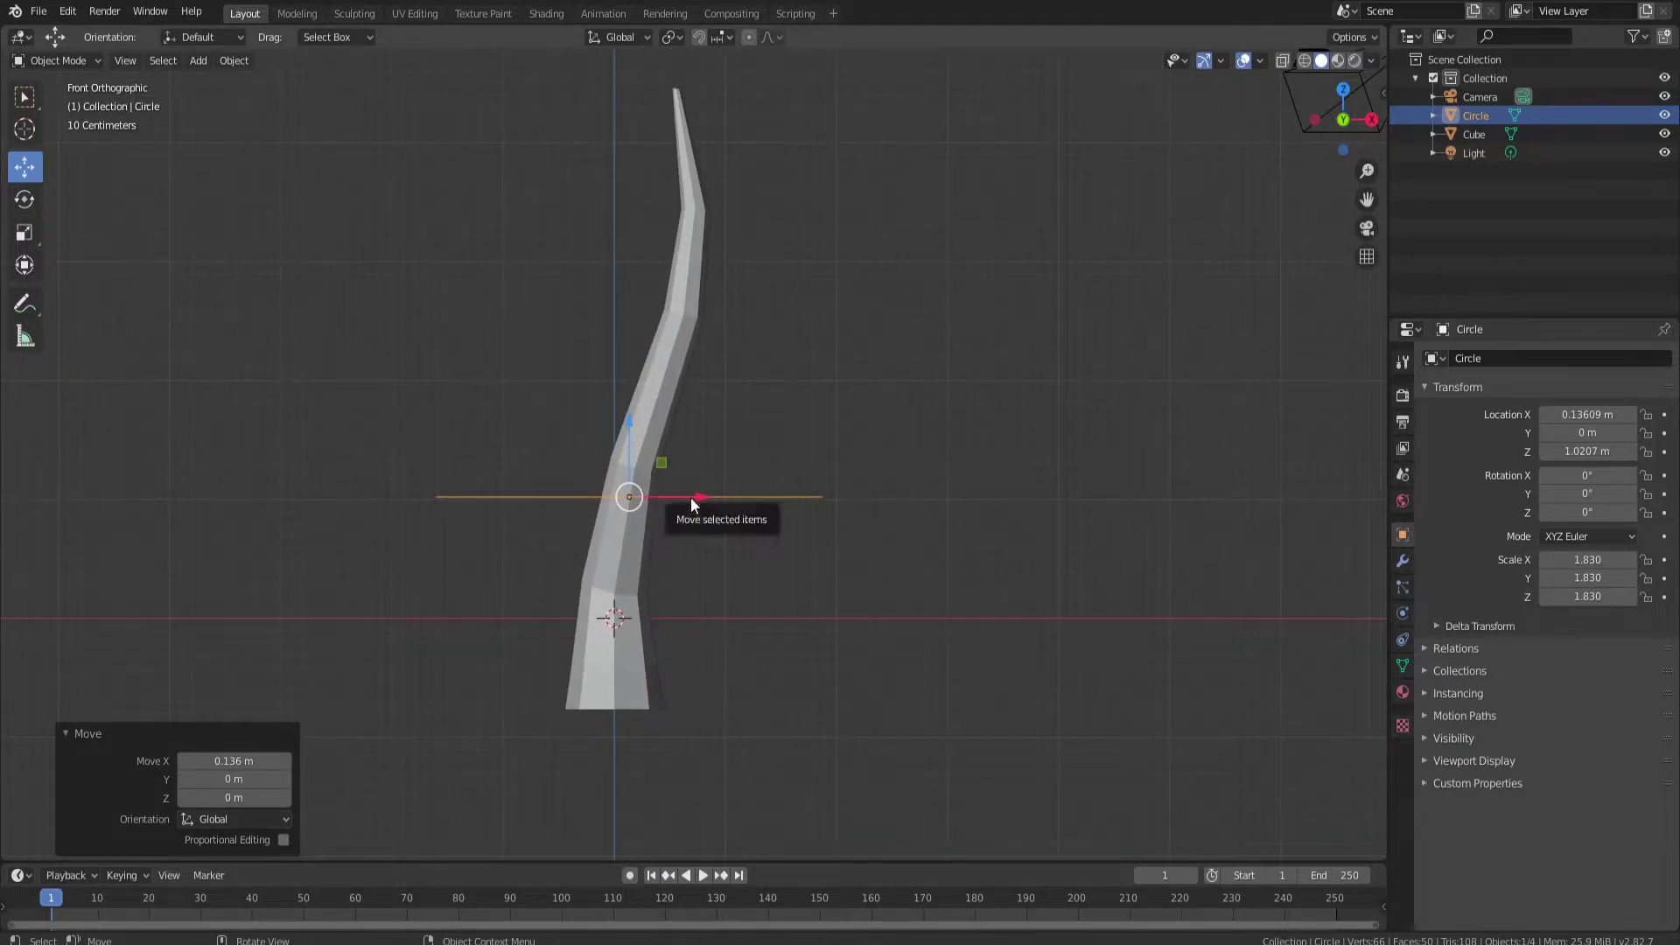
key("Tab")
middle_click_drag(765, 443, 502, 319)
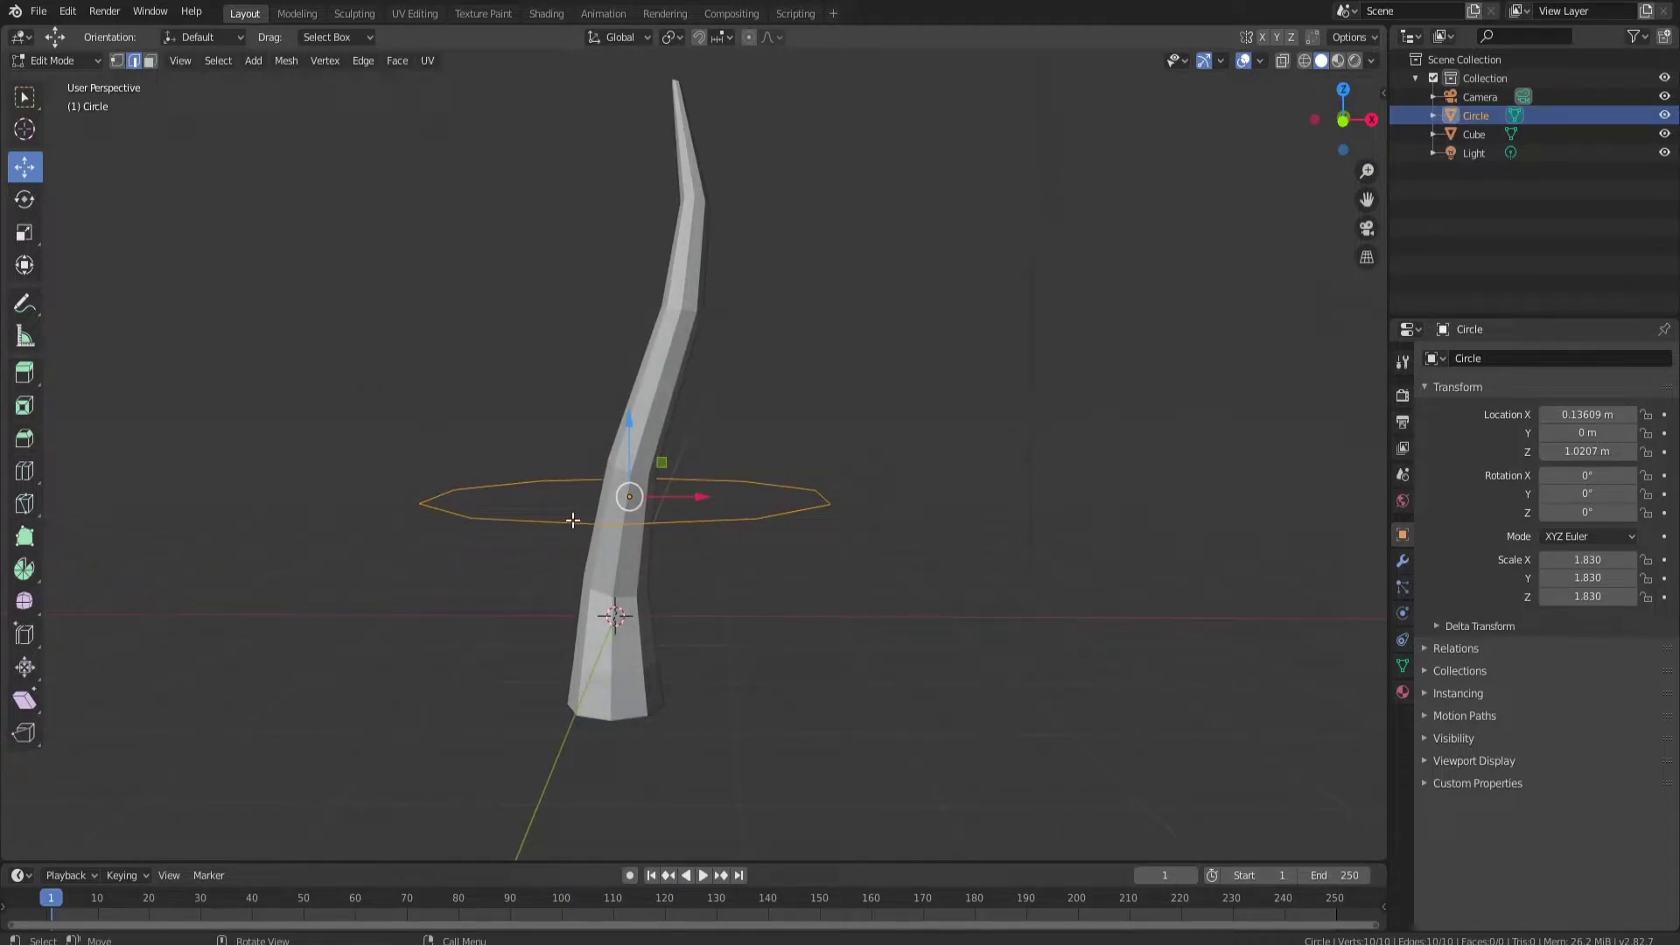
middle_click_drag(572, 520, 665, 480)
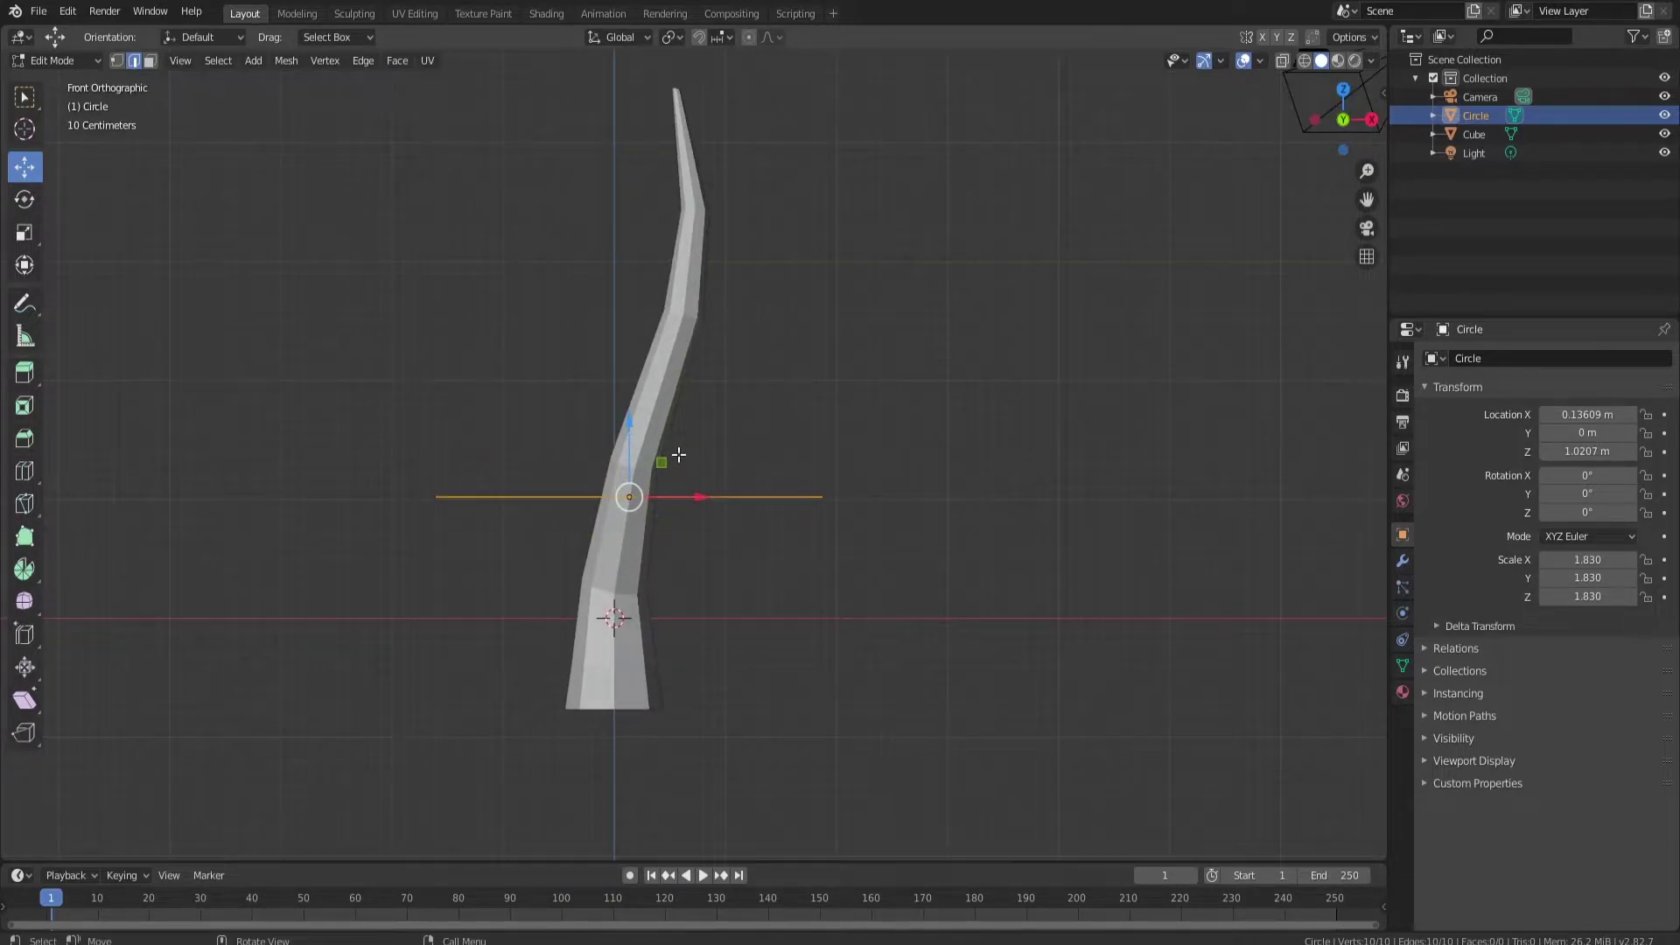
key("e")
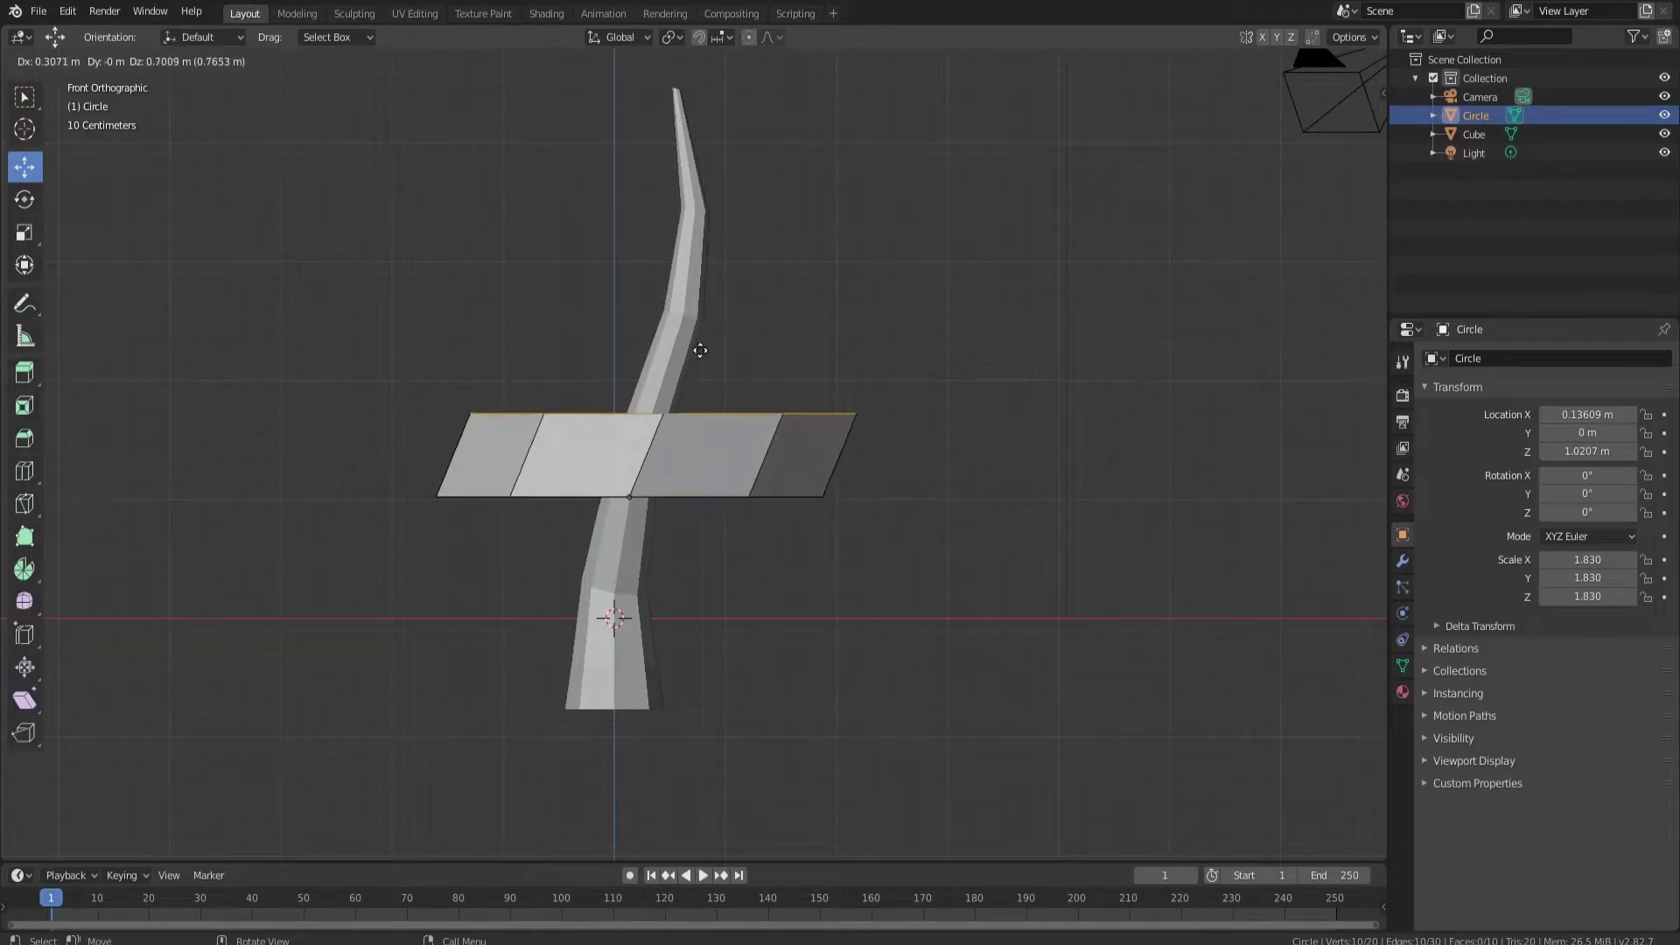
left_click(705, 325)
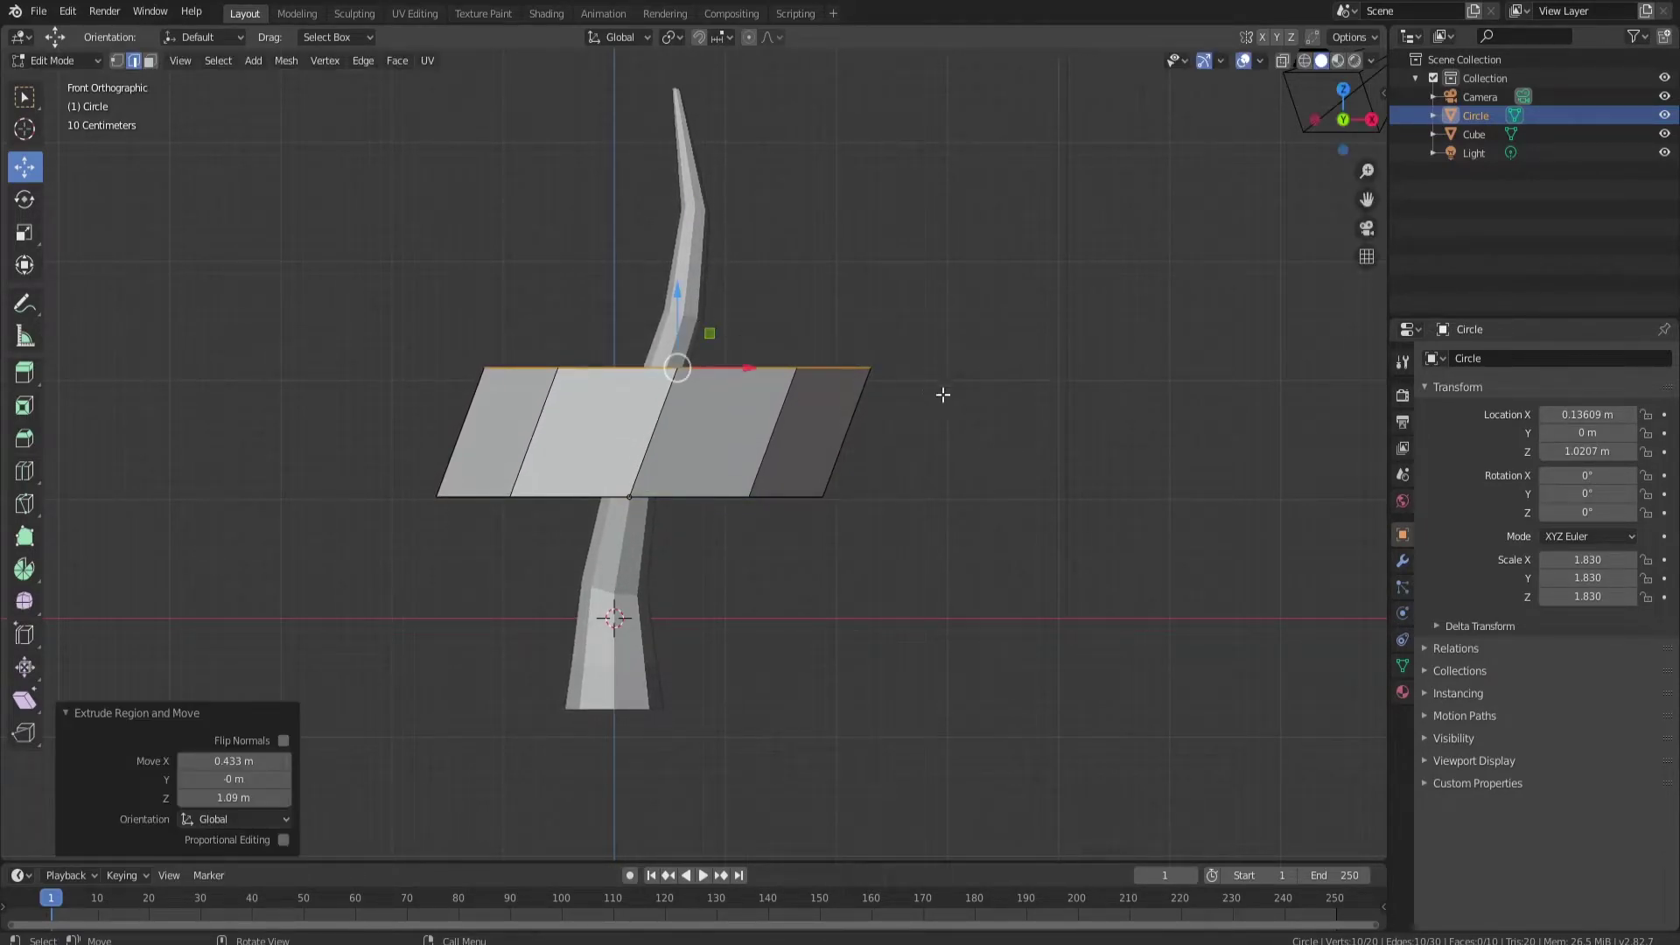
- Shrink the extruded upper ring to about 0.3 and shift it about -0.11 m along X
key("s")
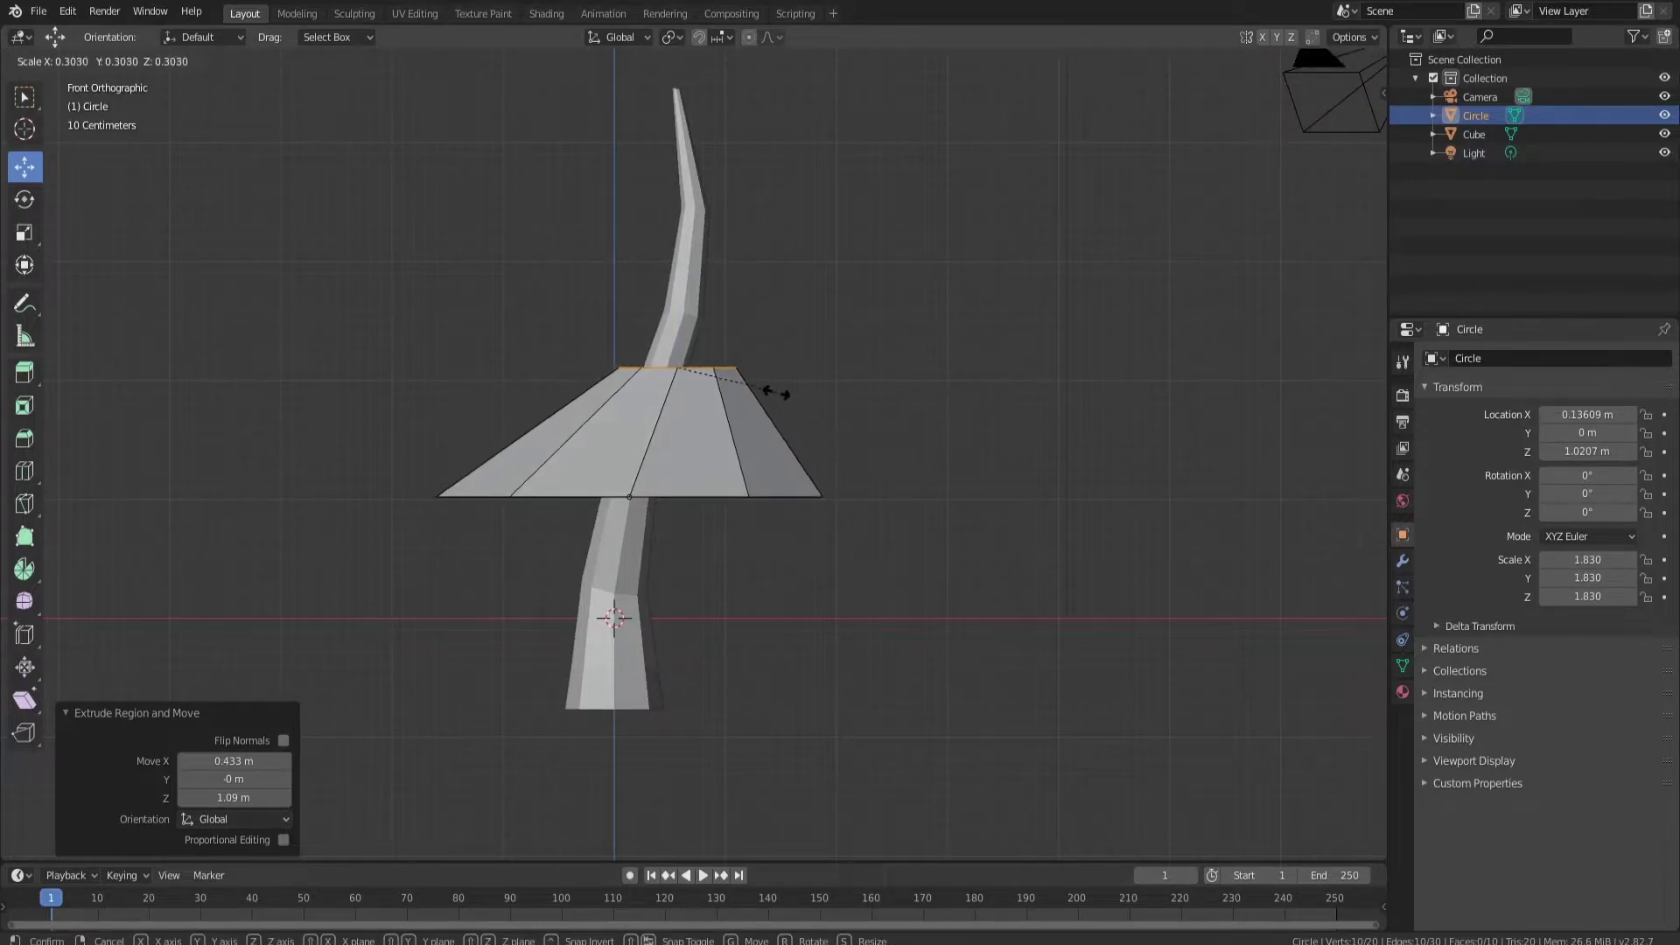
left_click(770, 391)
left_click_drag(727, 367, 710, 363)
- Scale the upper ring by about 1.223 in the front view and duplicate it in place
middle_click_drag(762, 332, 622, 437)
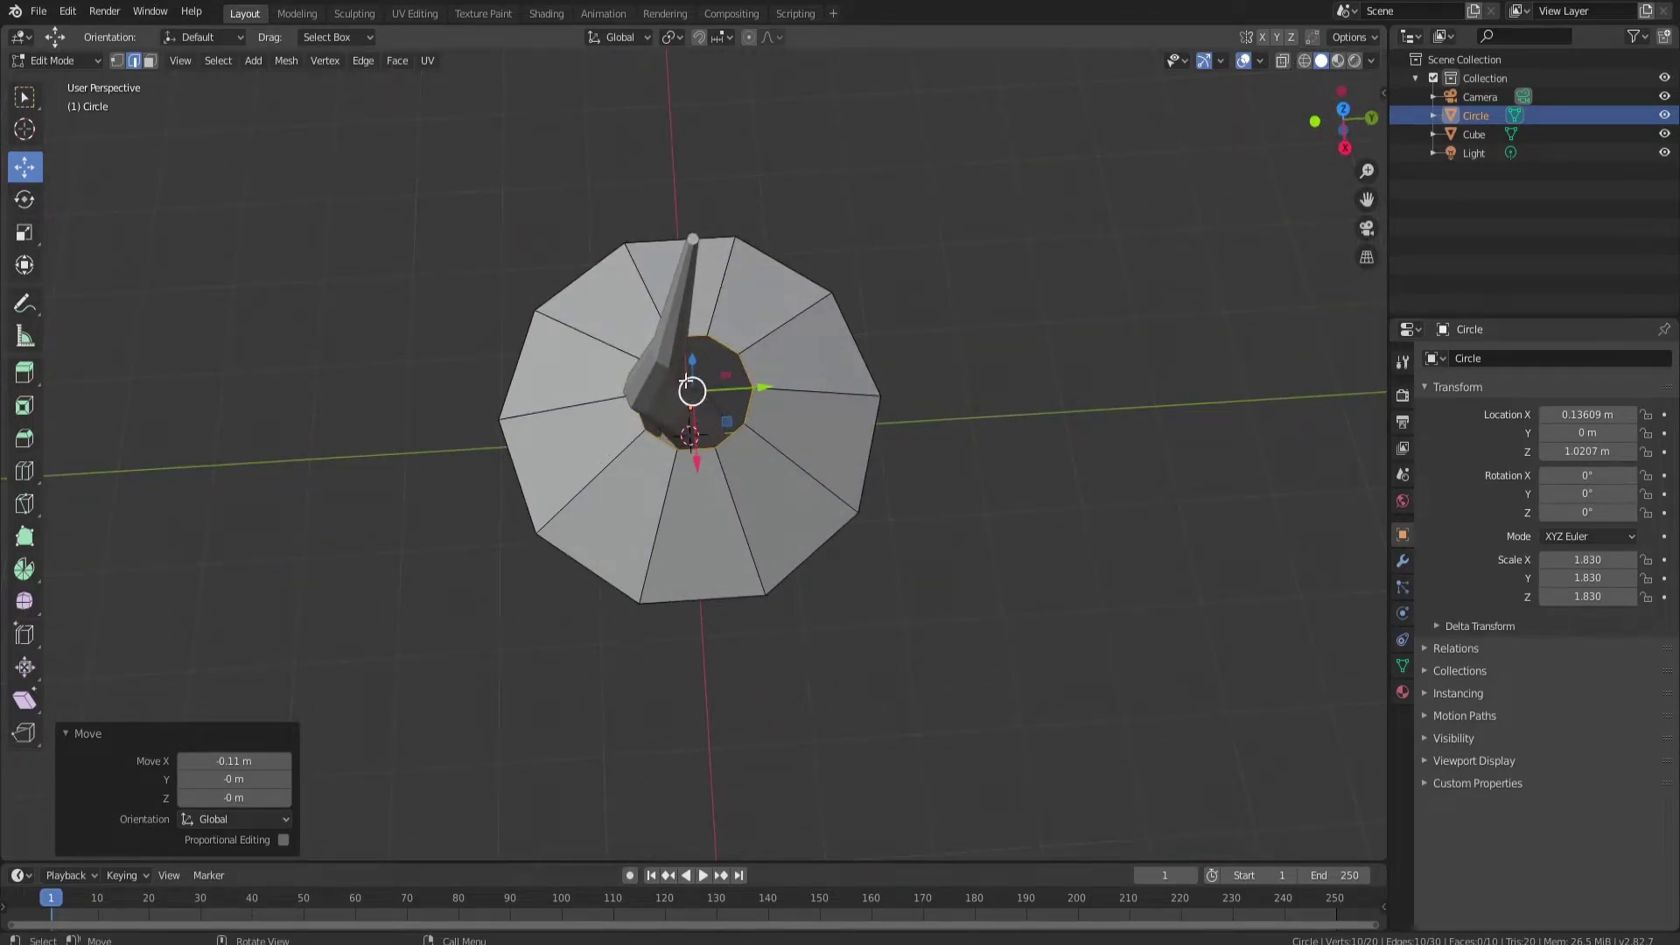
key("KP_1")
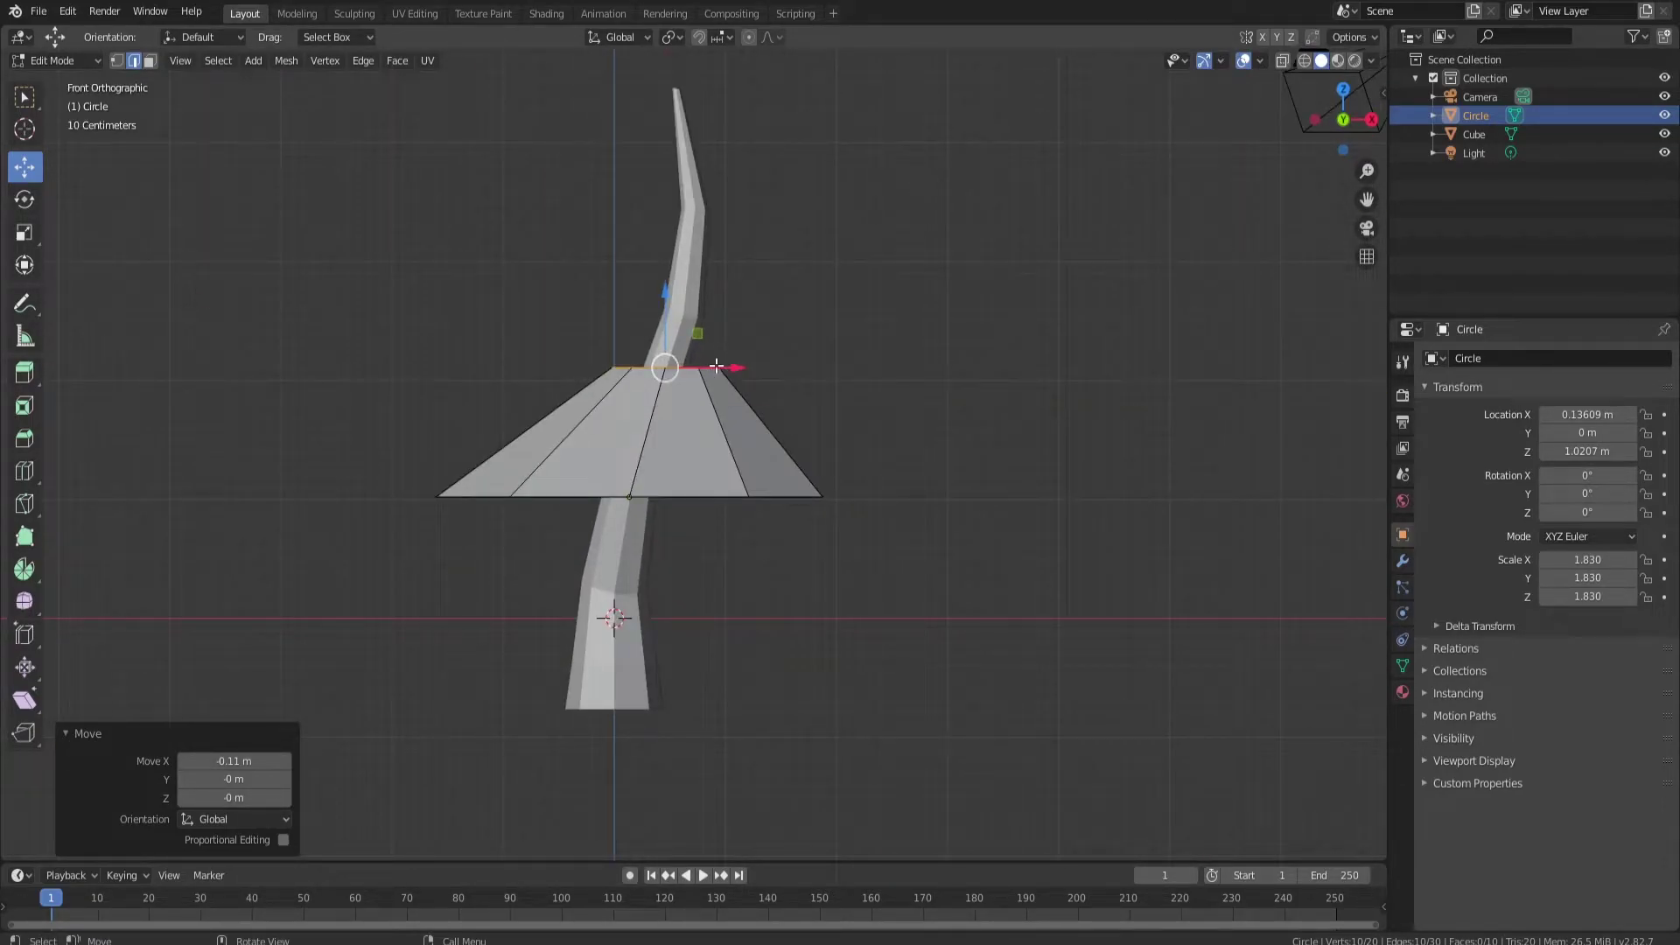
key("s")
left_click(766, 392)
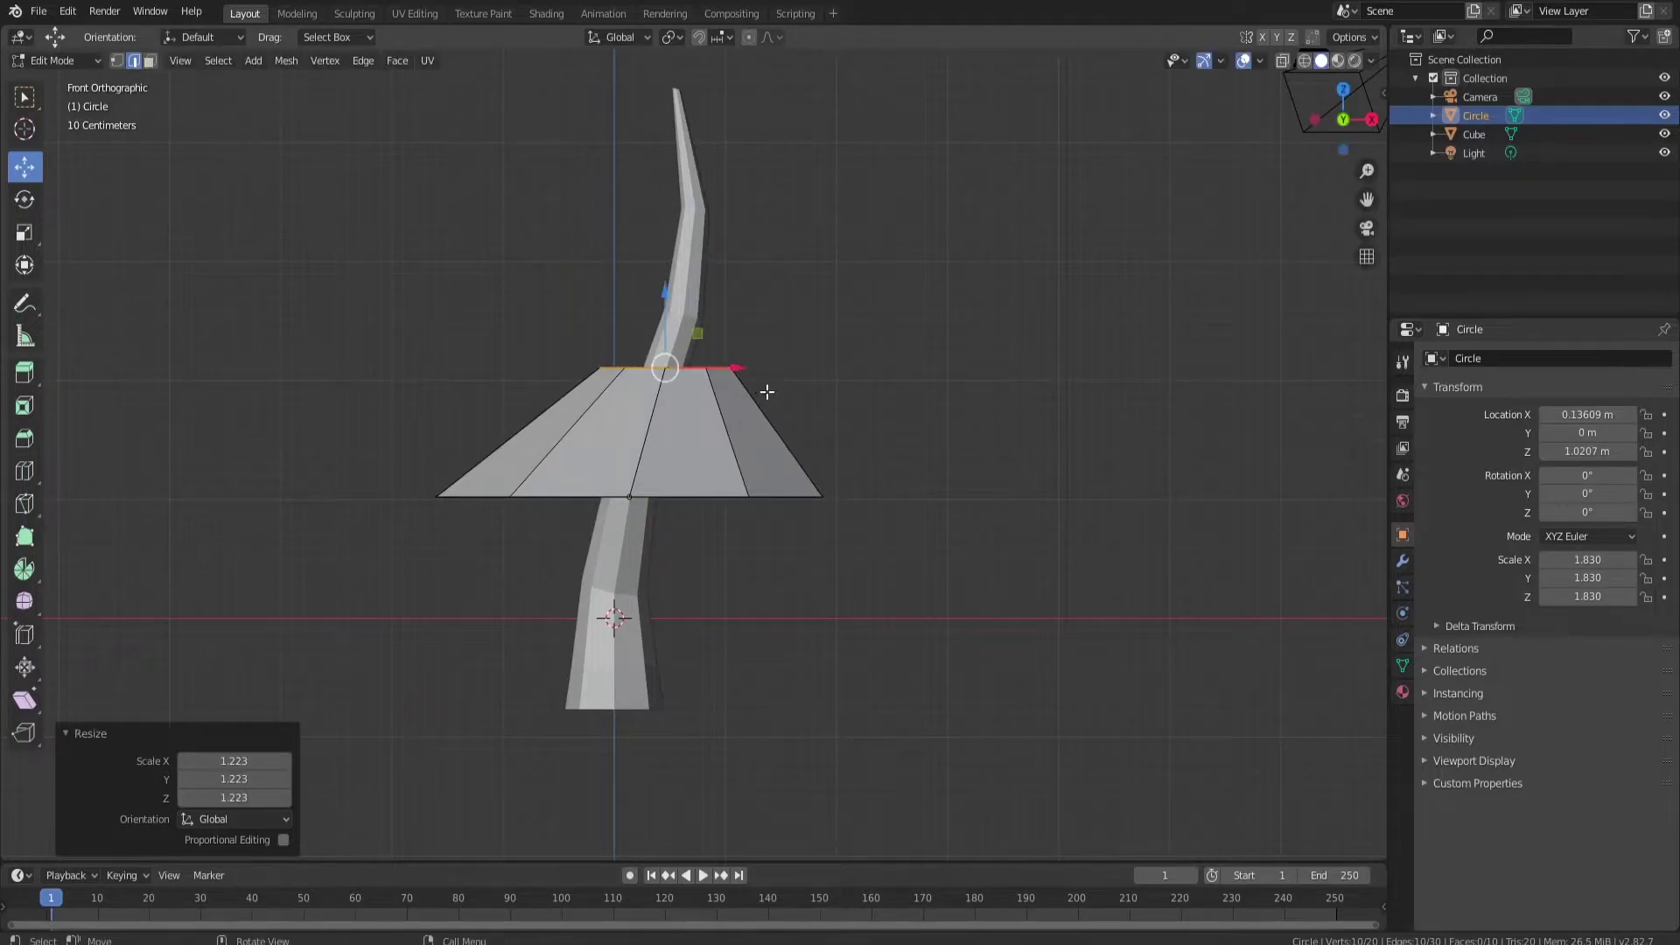
key("shift+d")
right_click(769, 392)
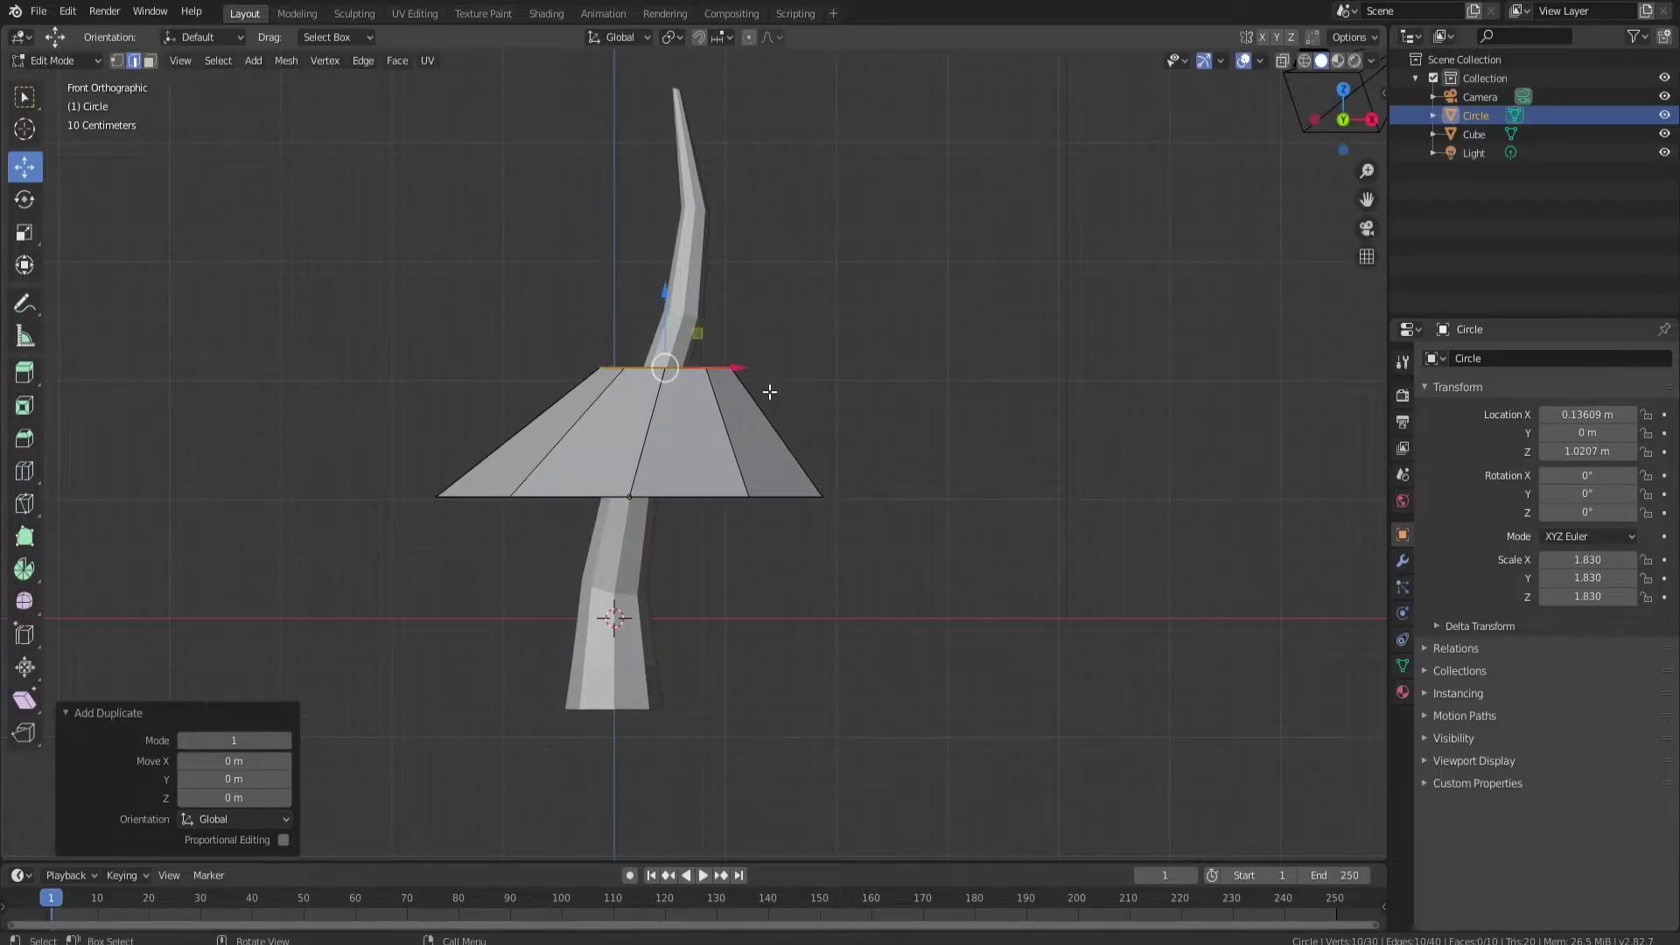
- Scale the duplicated ring by about 1.504 and lower it about 0.189 m
key("s")
left_click(897, 388)
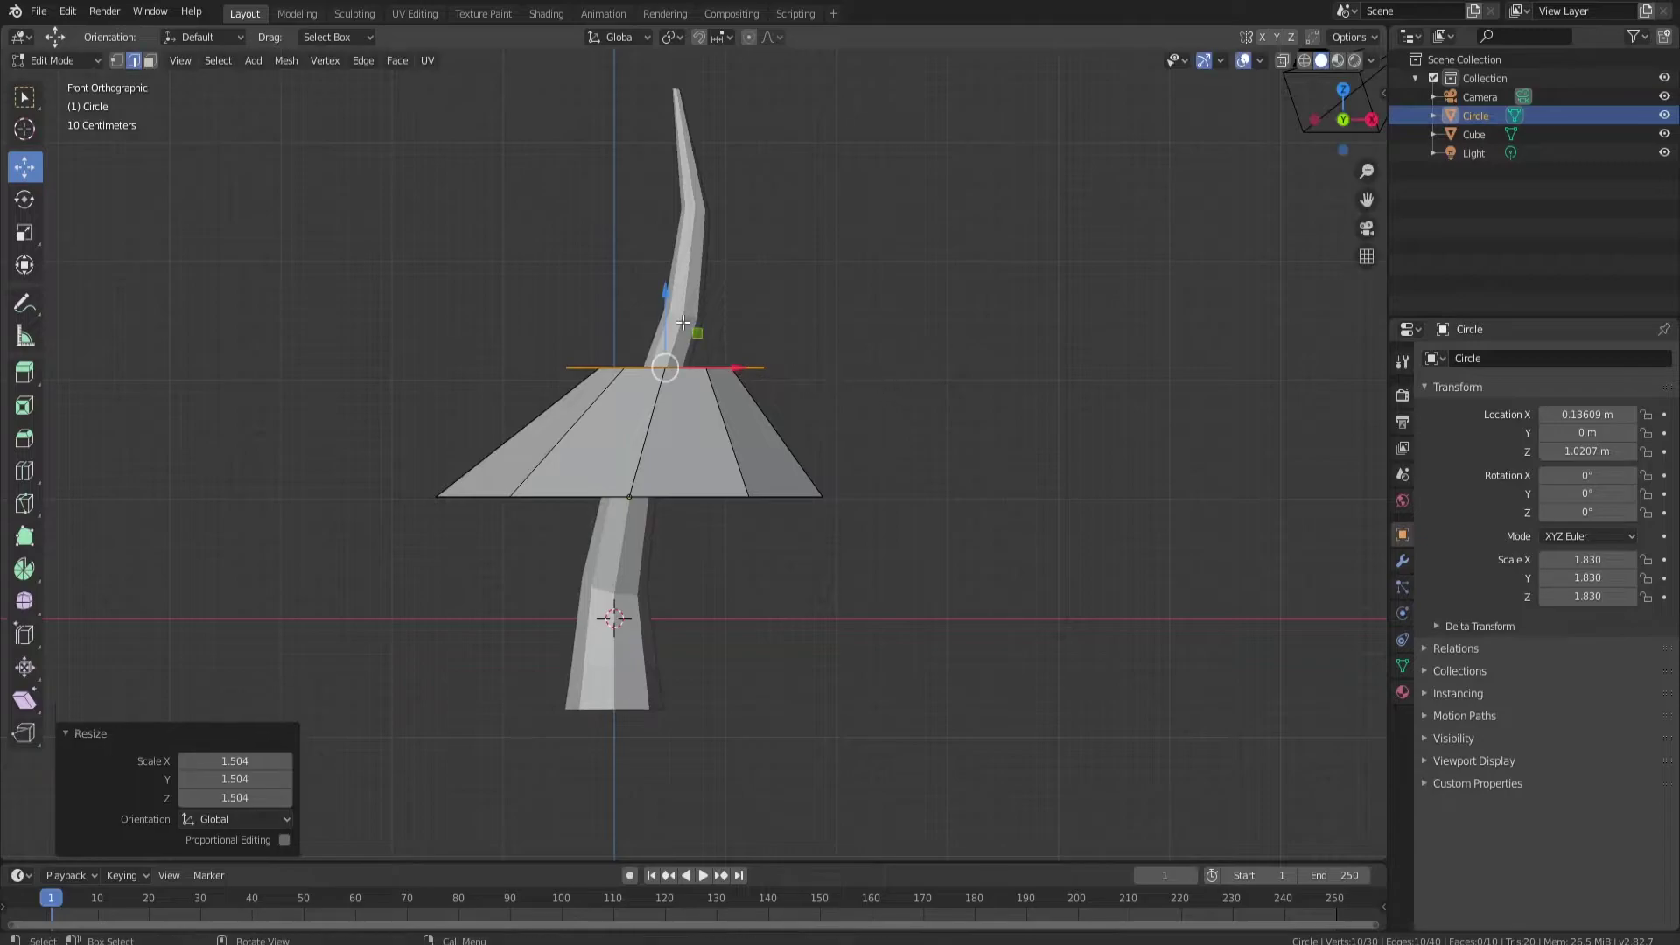
left_click_drag(665, 323, 661, 349)
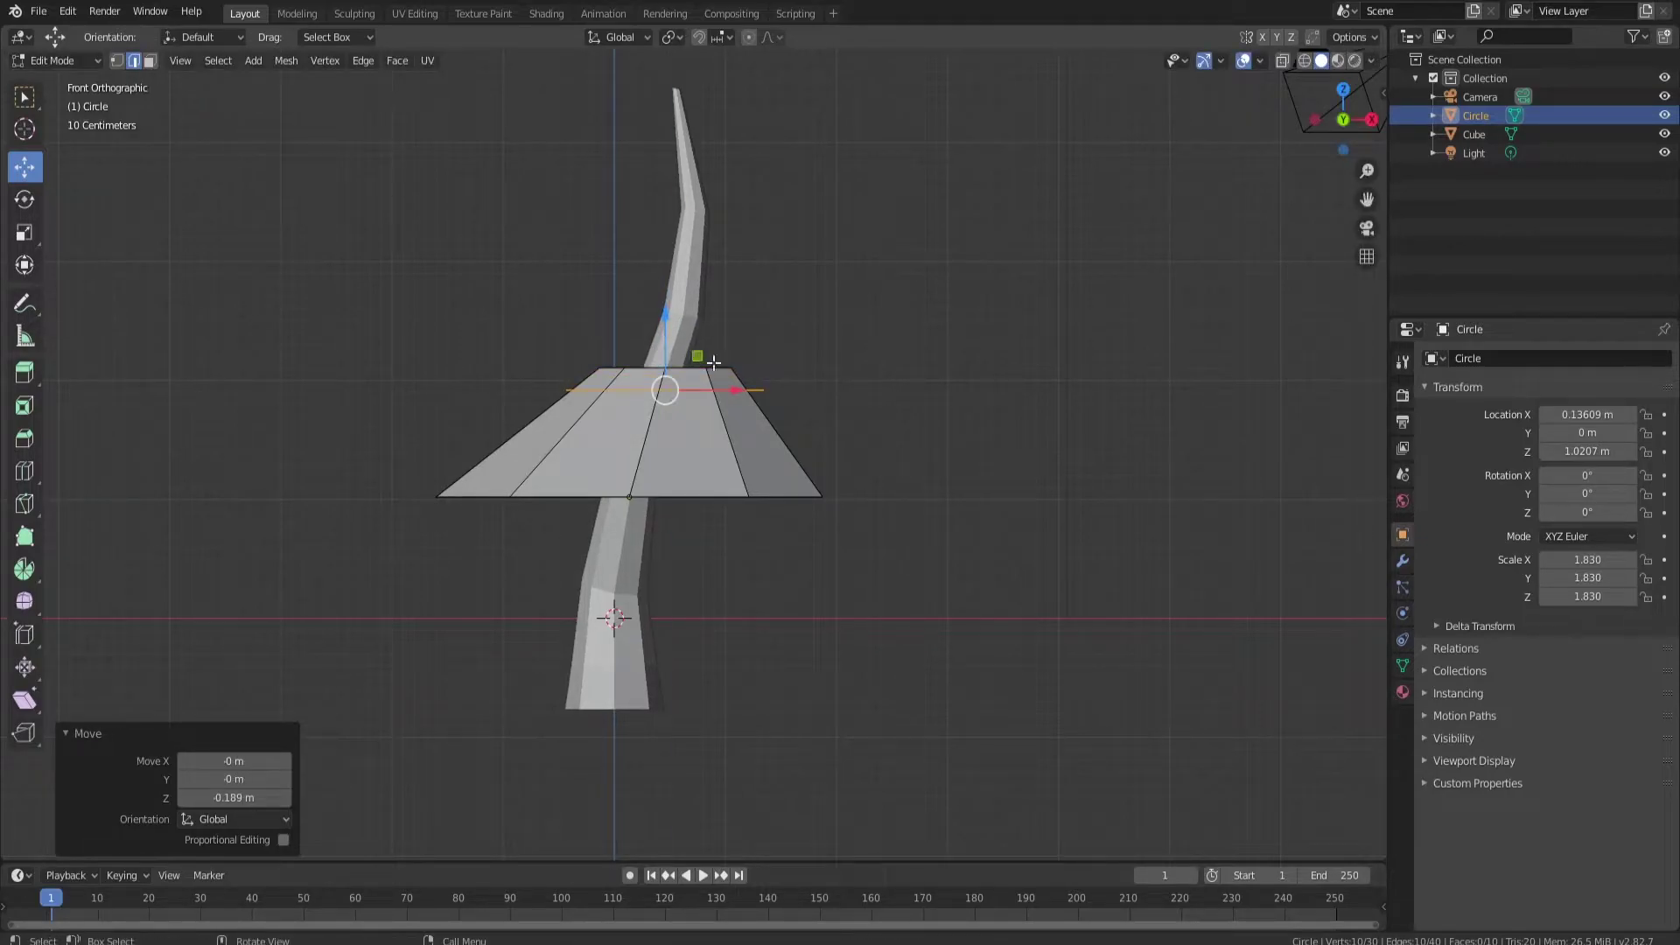
- Extrude the ring about 1.04 m upward and 0.228 m along X, and shrink its upper edge to about 0.403
key("e")
left_click(827, 252)
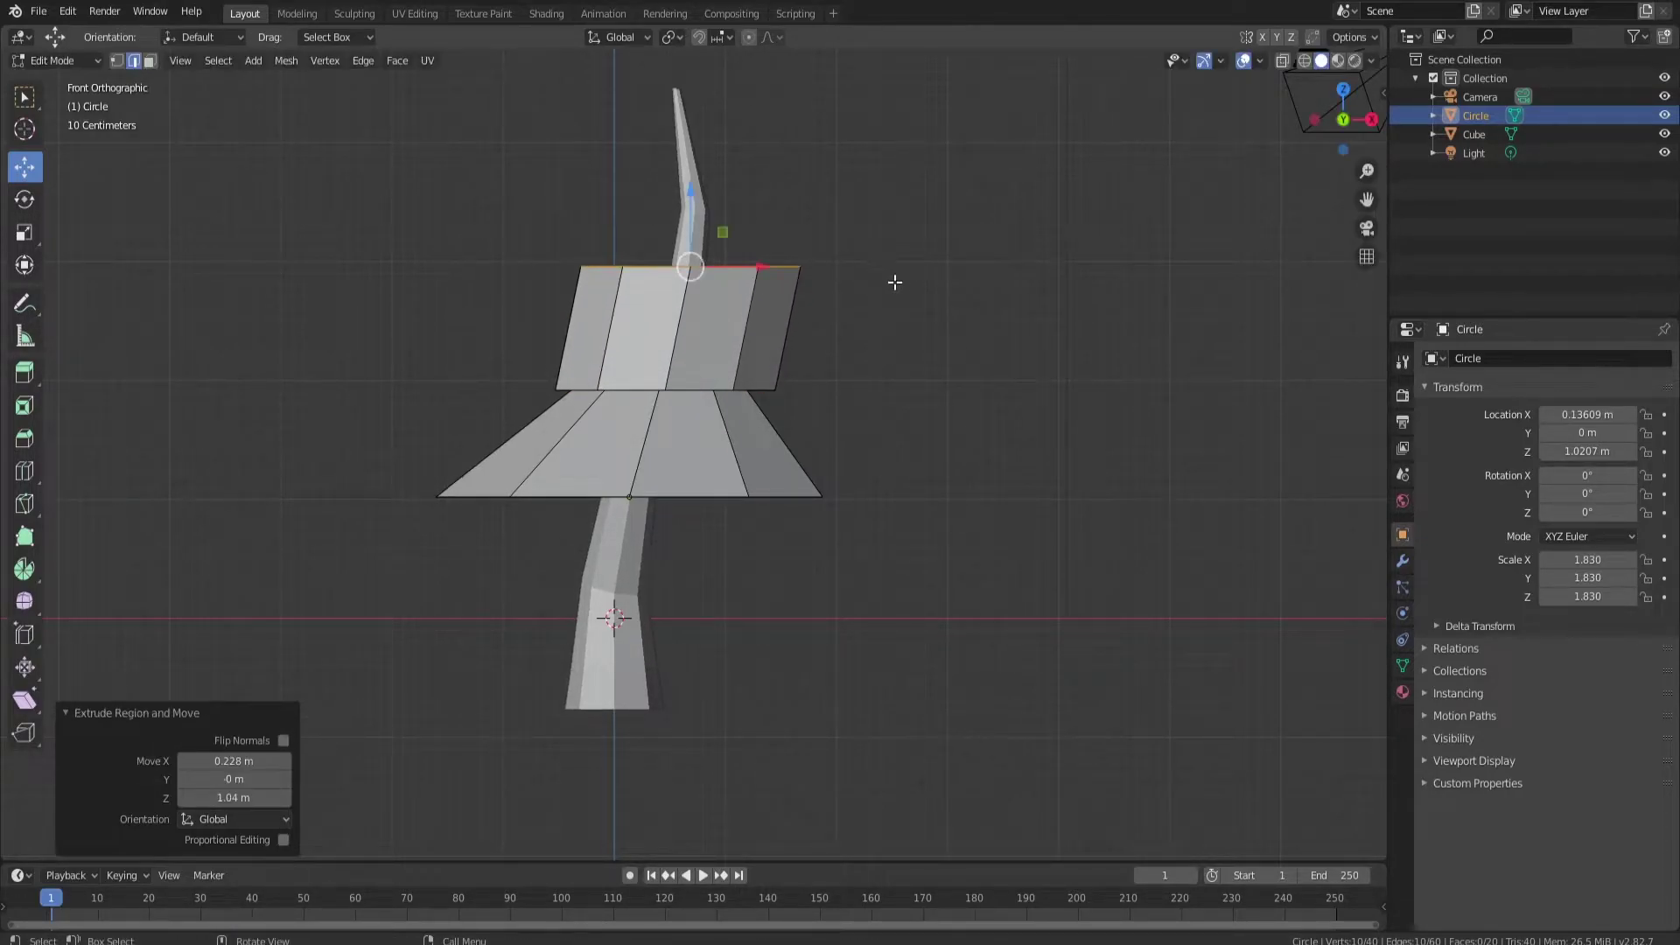
key("s")
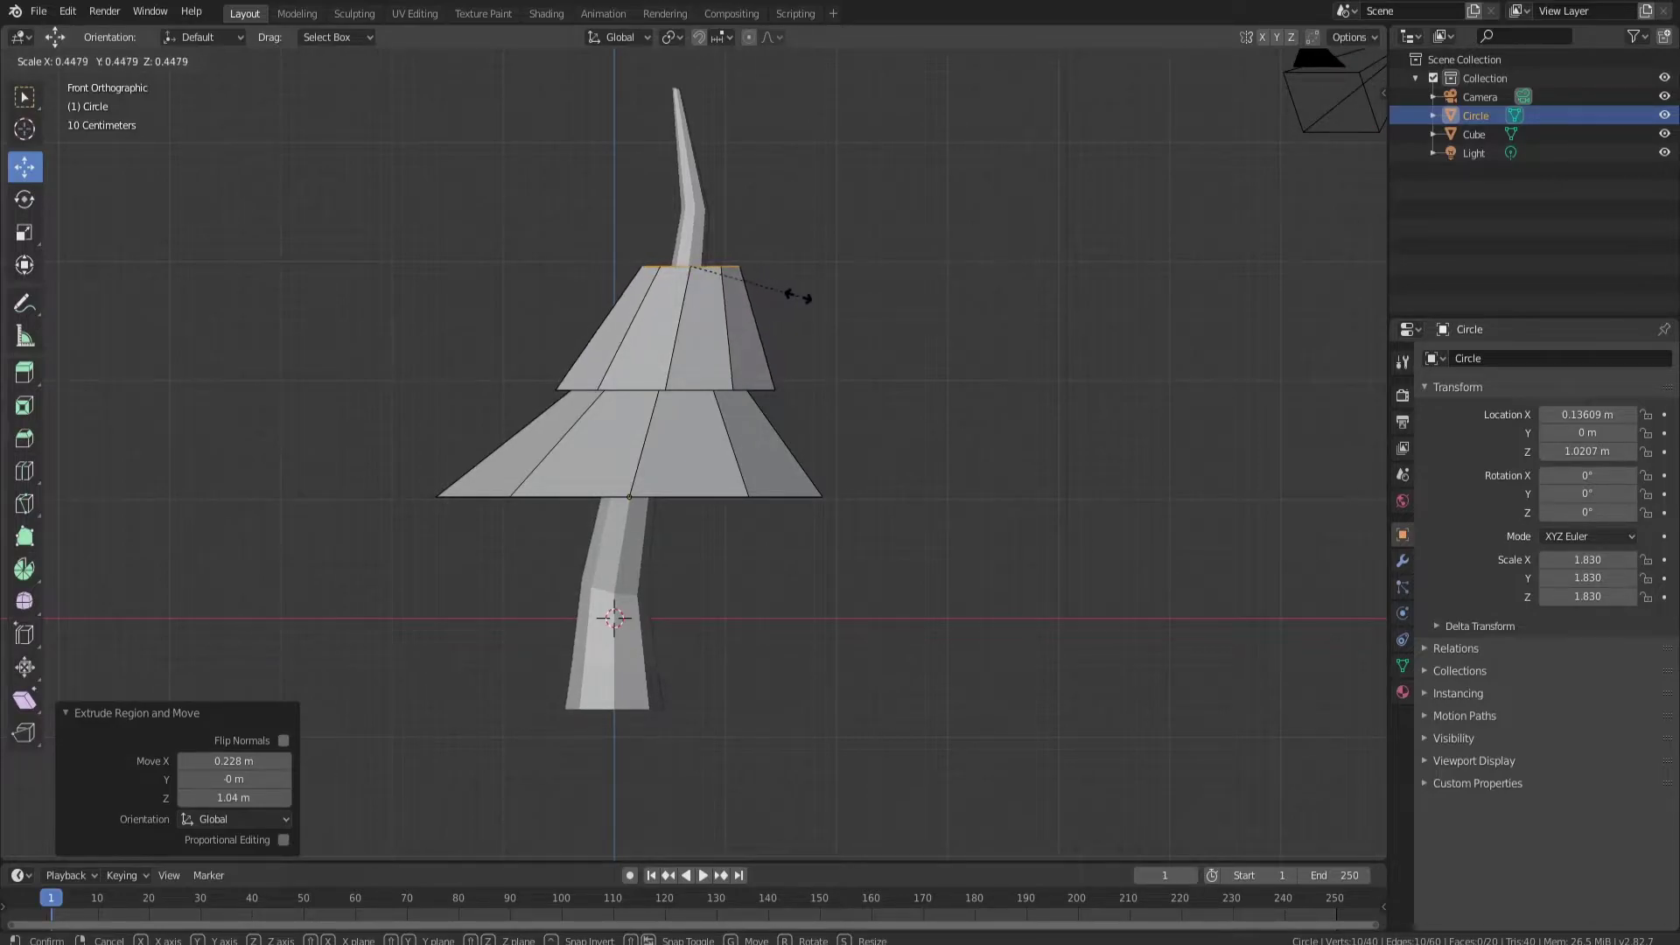
left_click(787, 295)
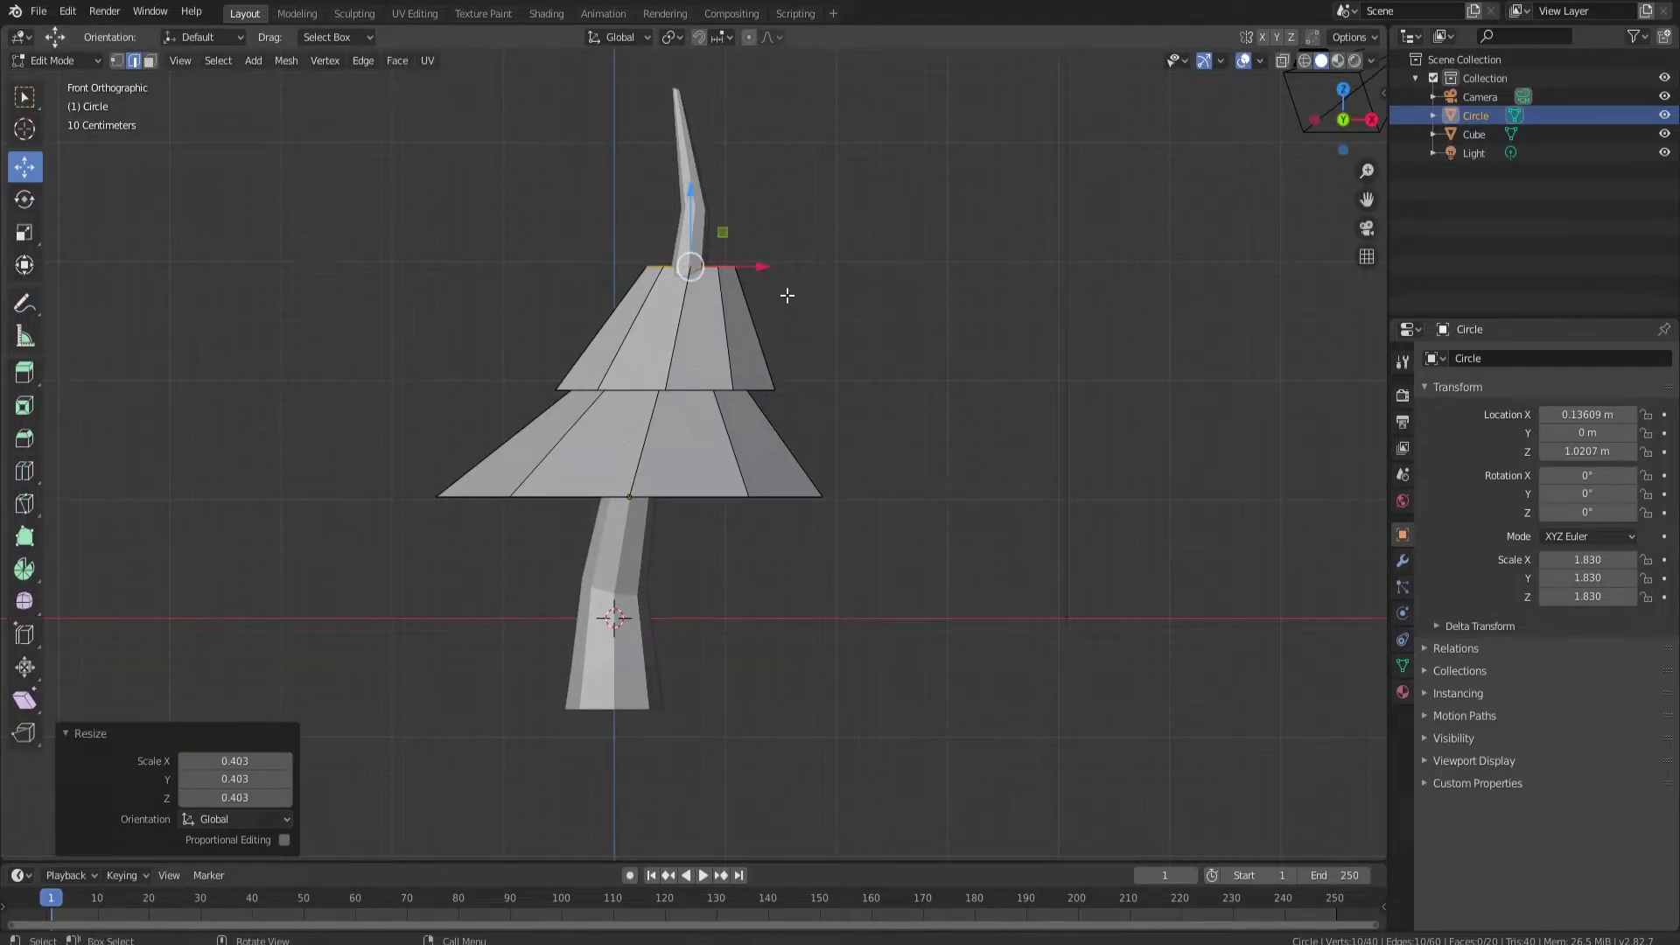
- Duplicate the second layer's upper ring in place, scale the copy by about 1.465 and lower it about 0.126 m
key("shift+d")
right_click(772, 337)
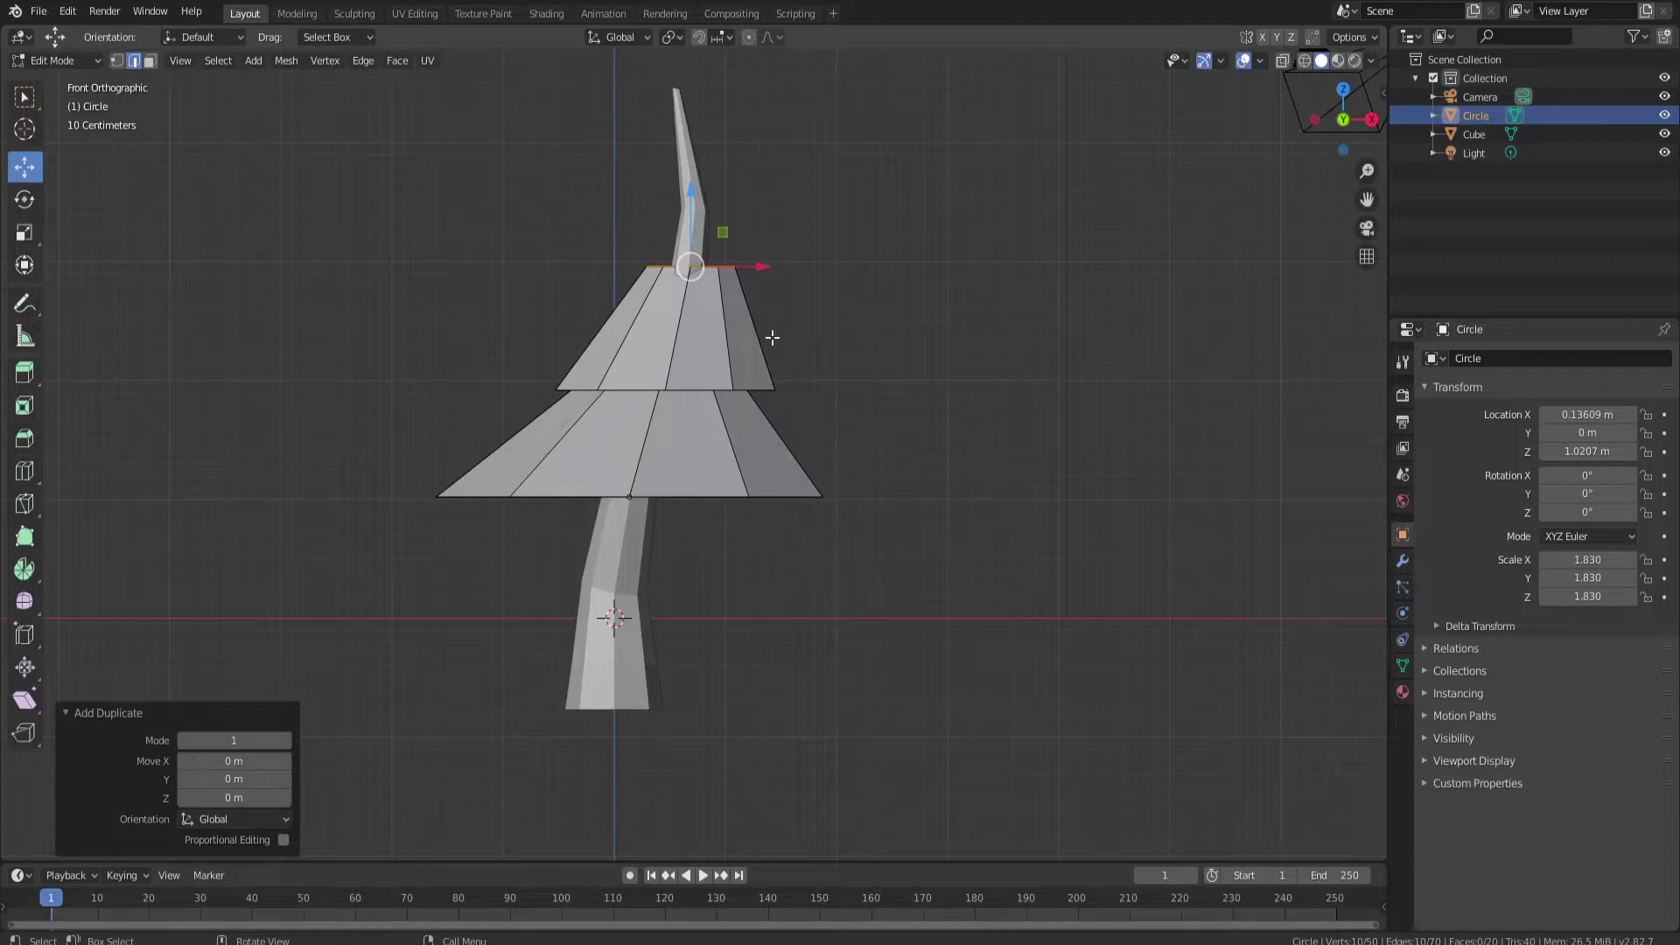
key("s")
left_click(922, 336)
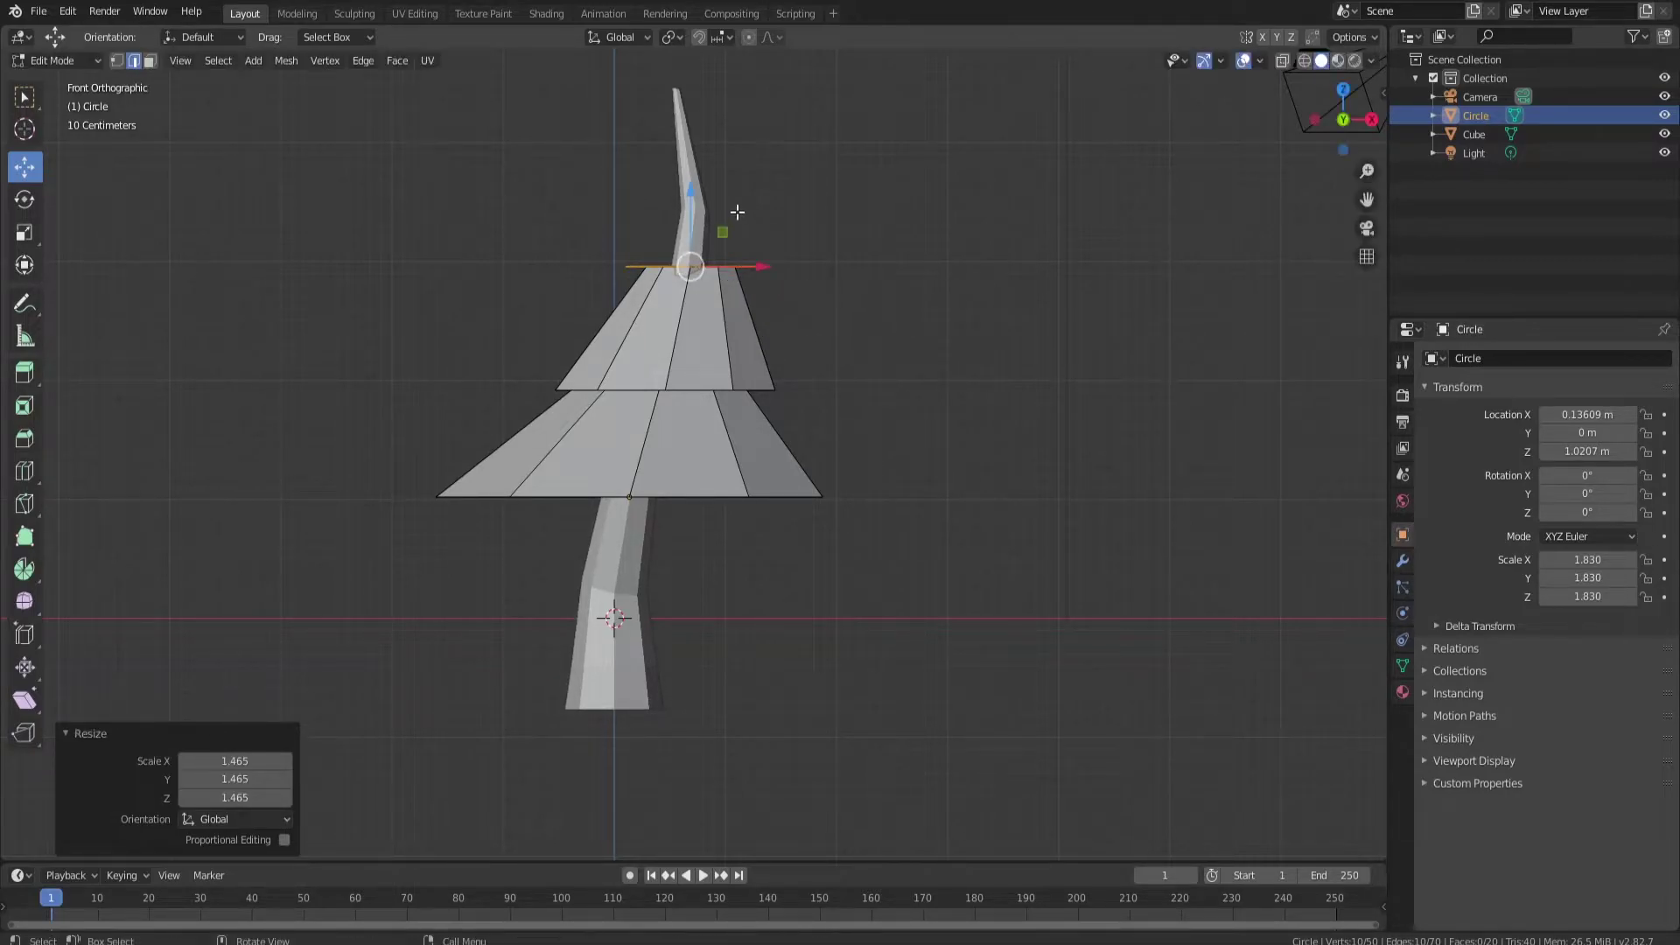
left_click_drag(693, 203, 682, 237)
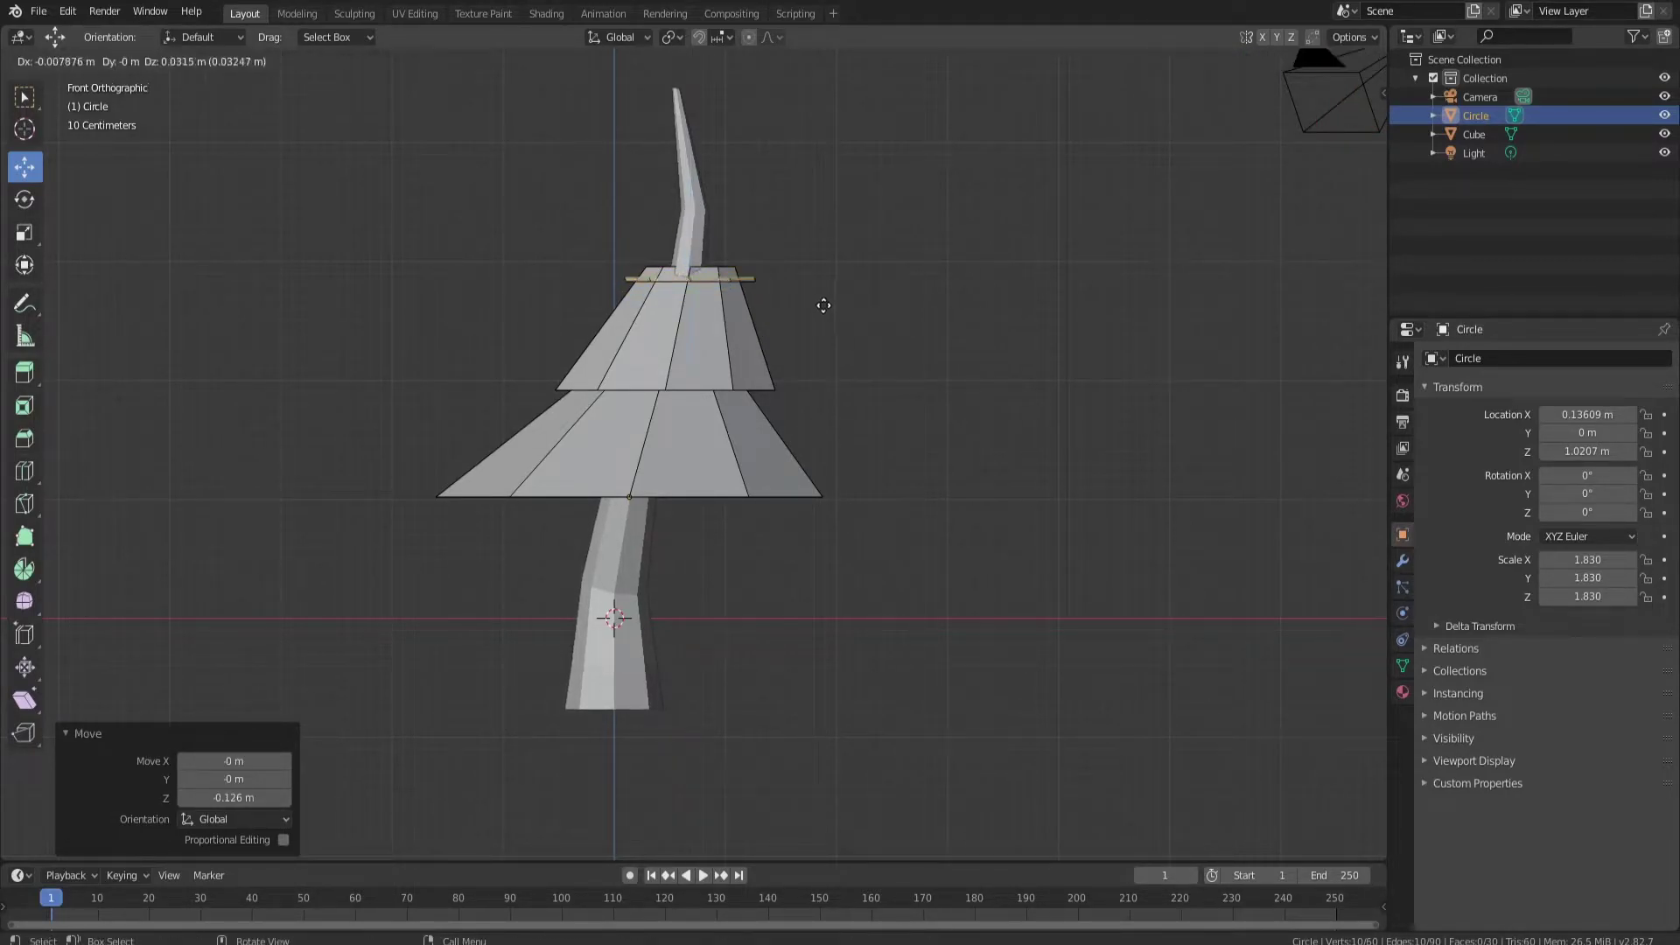
- Extrude the third layer about 0.969 m upward and shrink its upper ring to about 0.418
key("e")
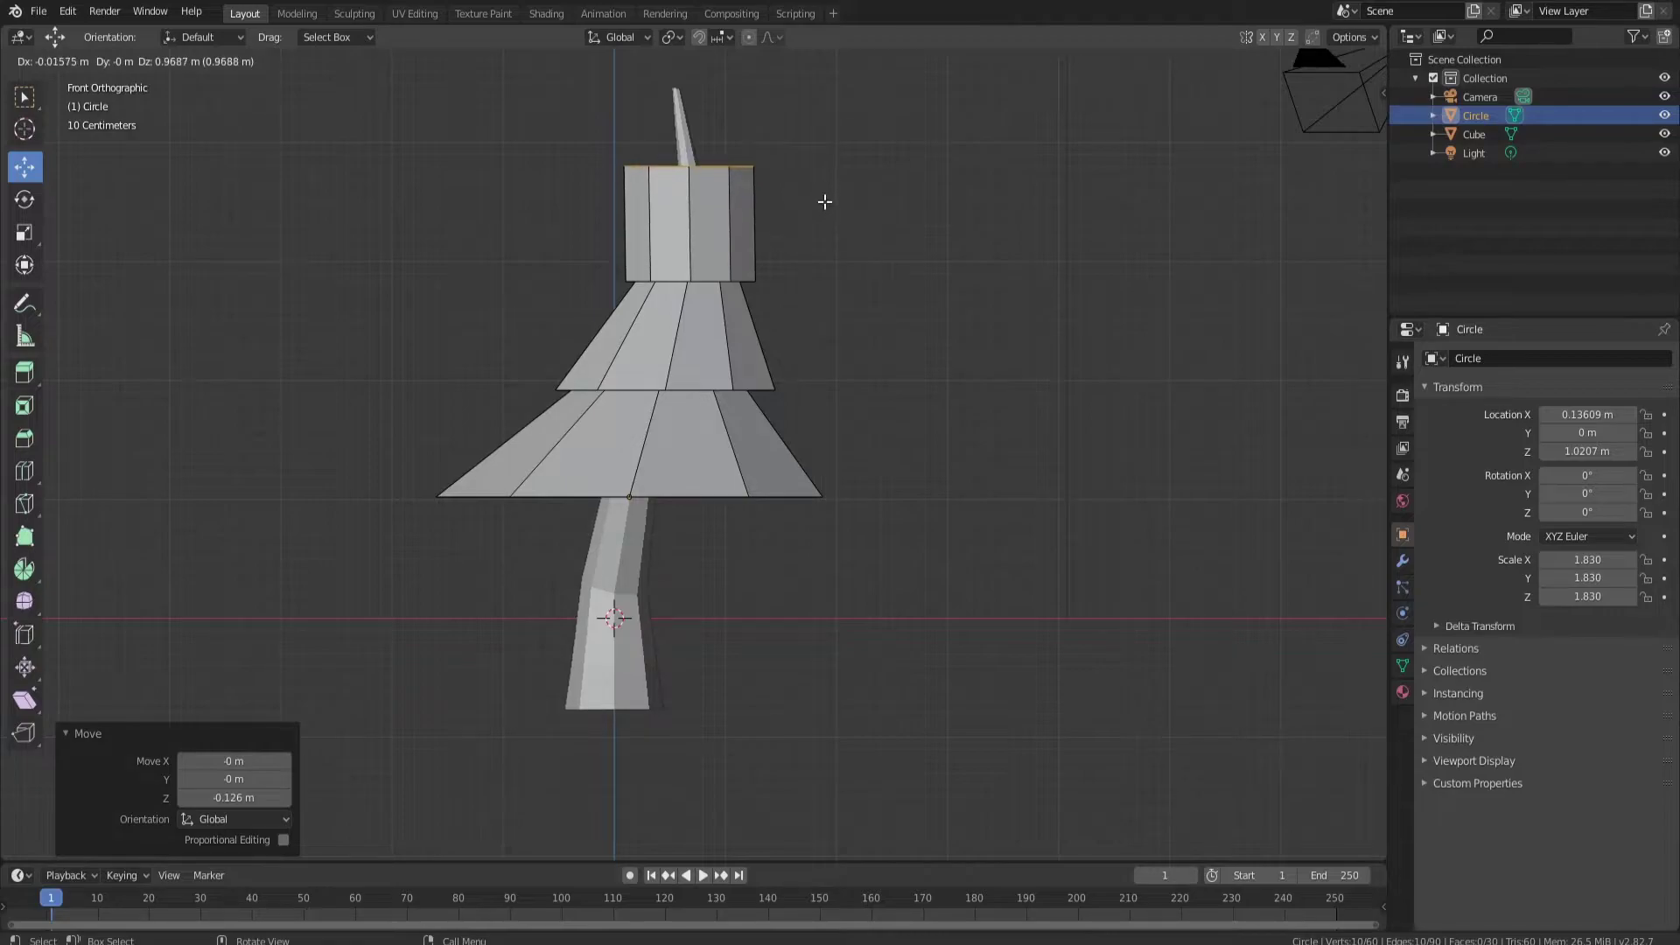
left_click(825, 201)
key("s")
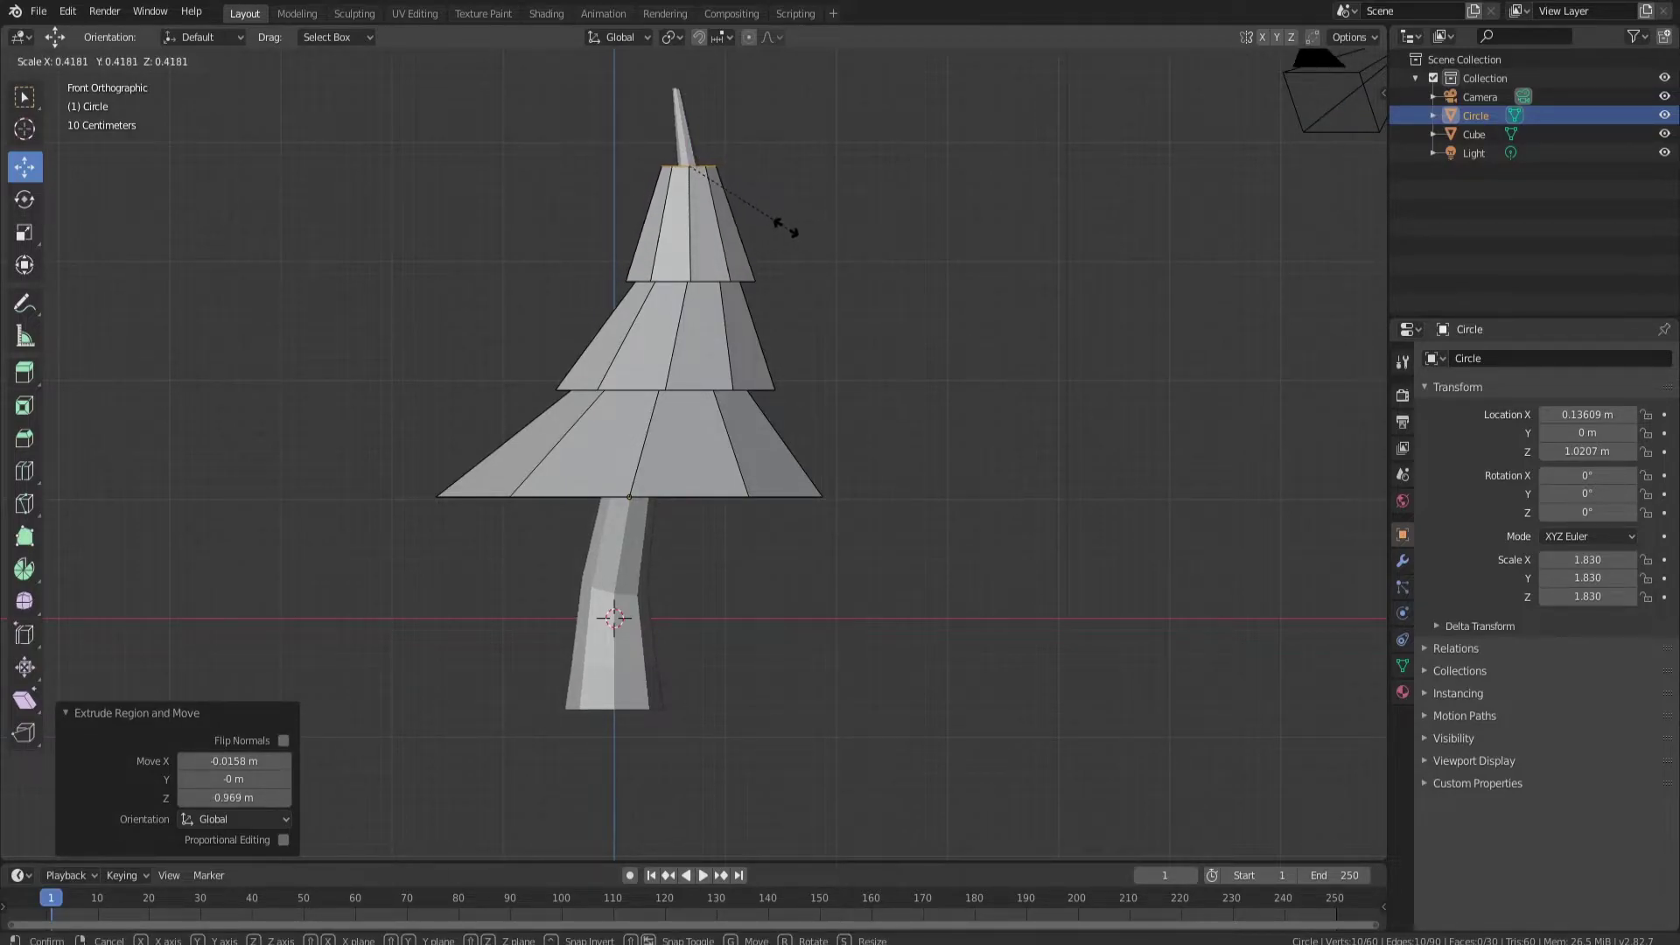
left_click(780, 221)
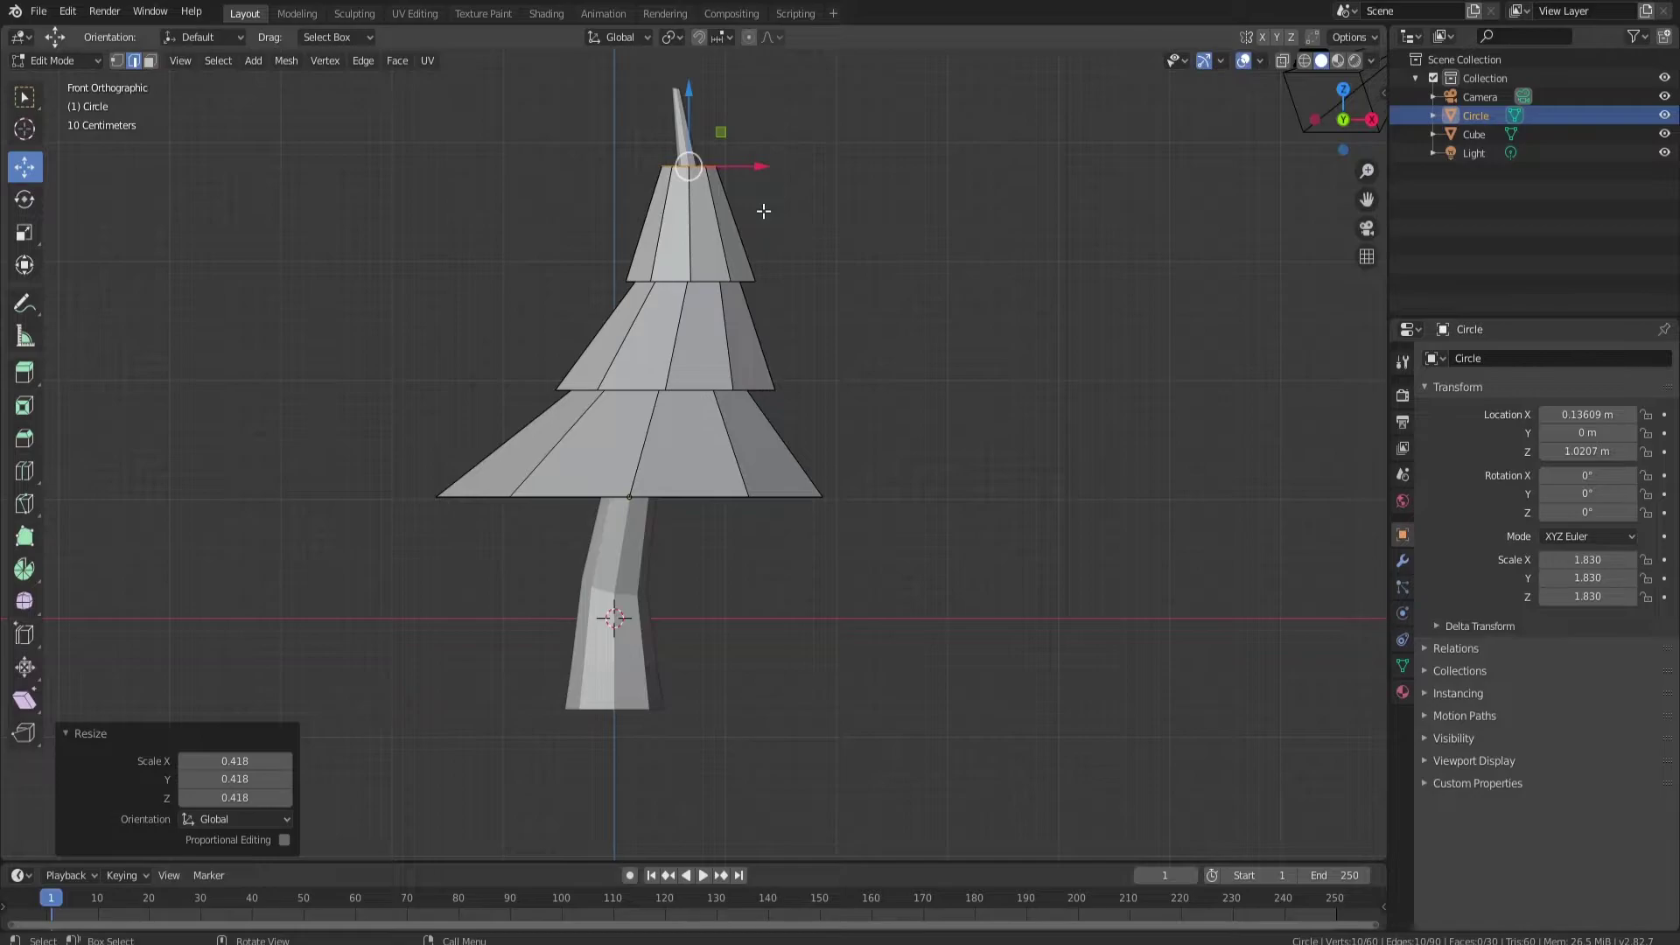
- Duplicate the third layer's upper ring, enlarge and slightly lower the copy, and scale it by a further 1.117 or so
key("shift+d")
key("s")
left_click(842, 214)
key("g")
left_click(690, 145)
key("s")
left_click(828, 209)
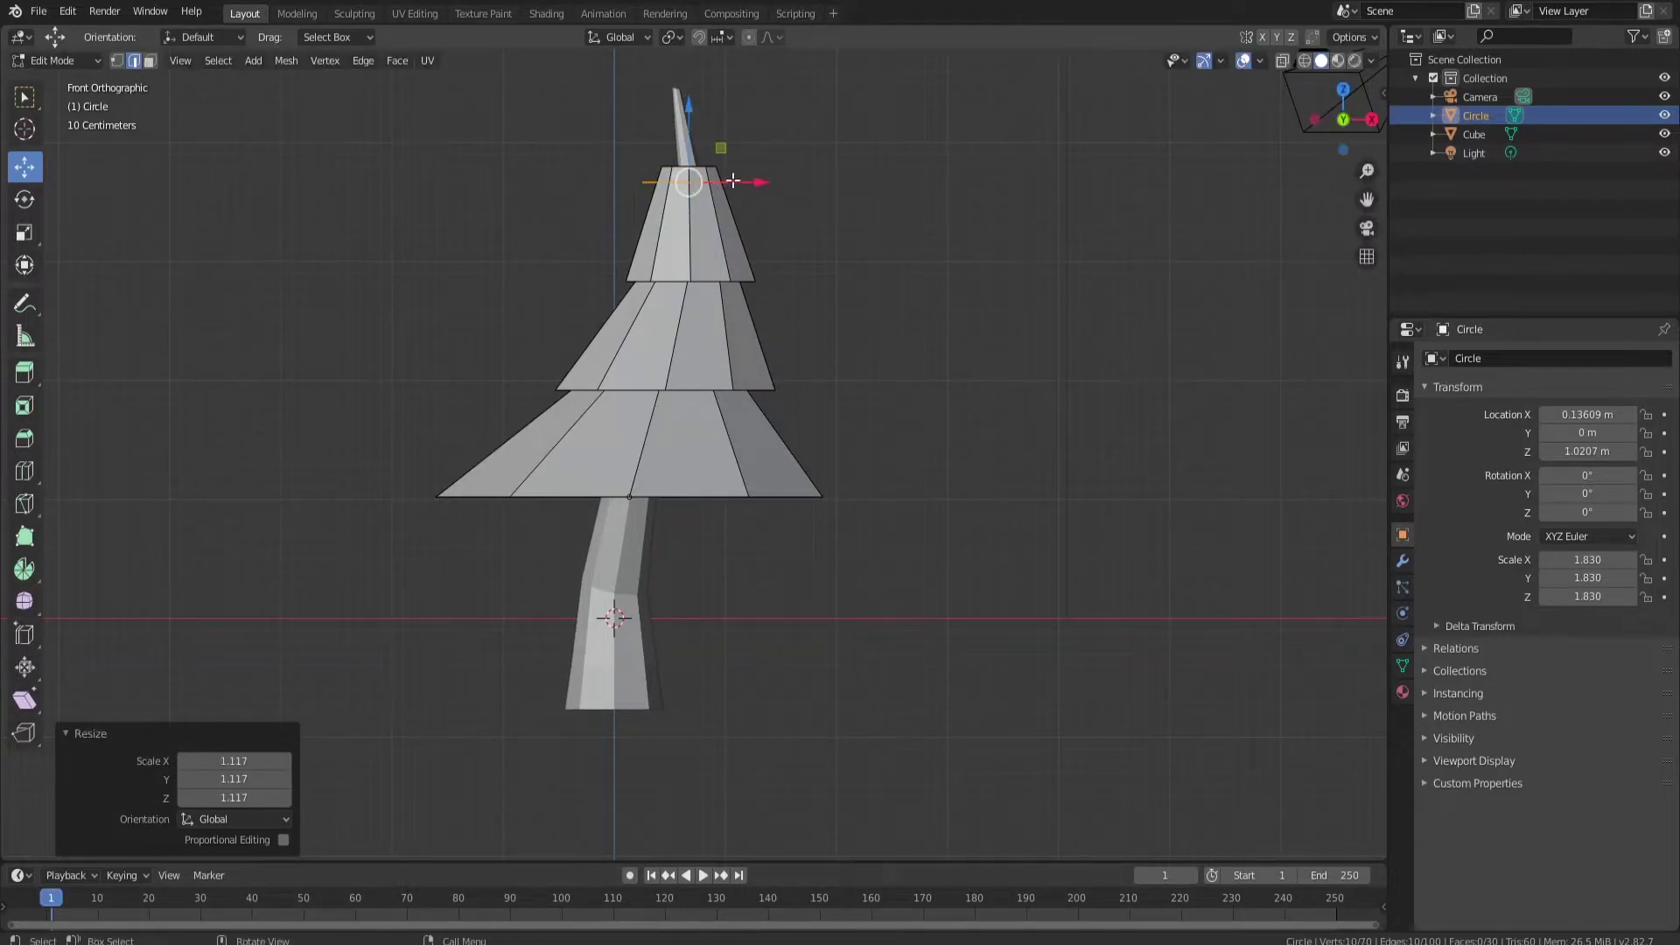
- Extrude the top layer about 0.827 m upward and -0.15 m along X, and shrink its tip to about 0.174
key("e")
left_click(679, 35)
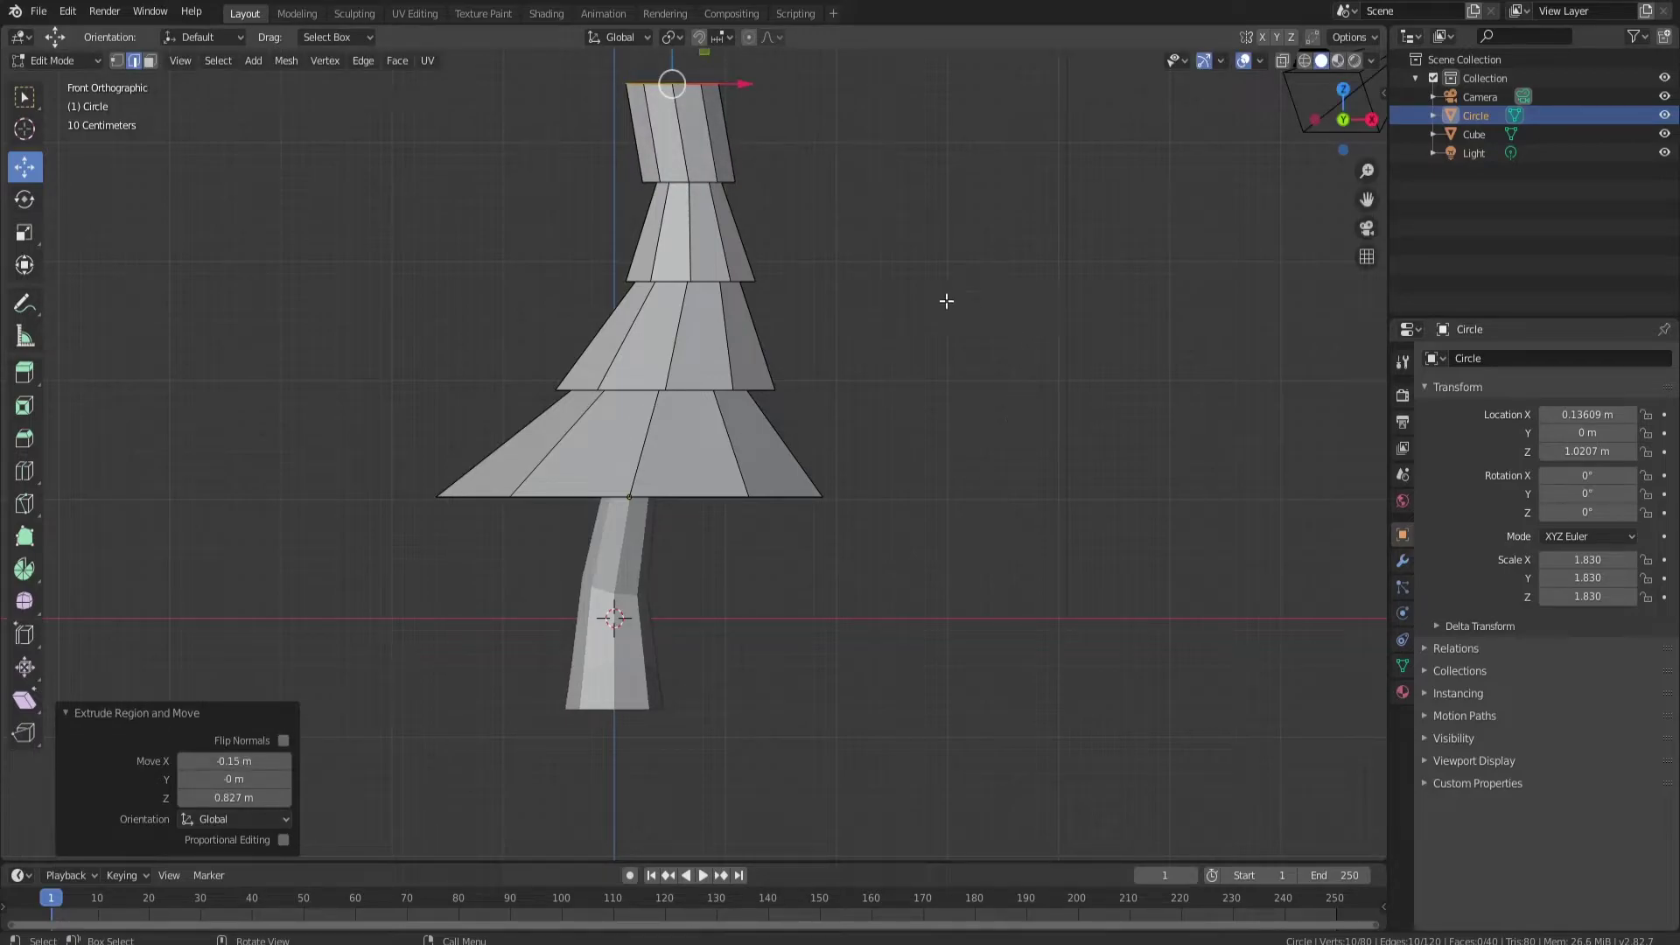
key("s")
left_click(713, 131)
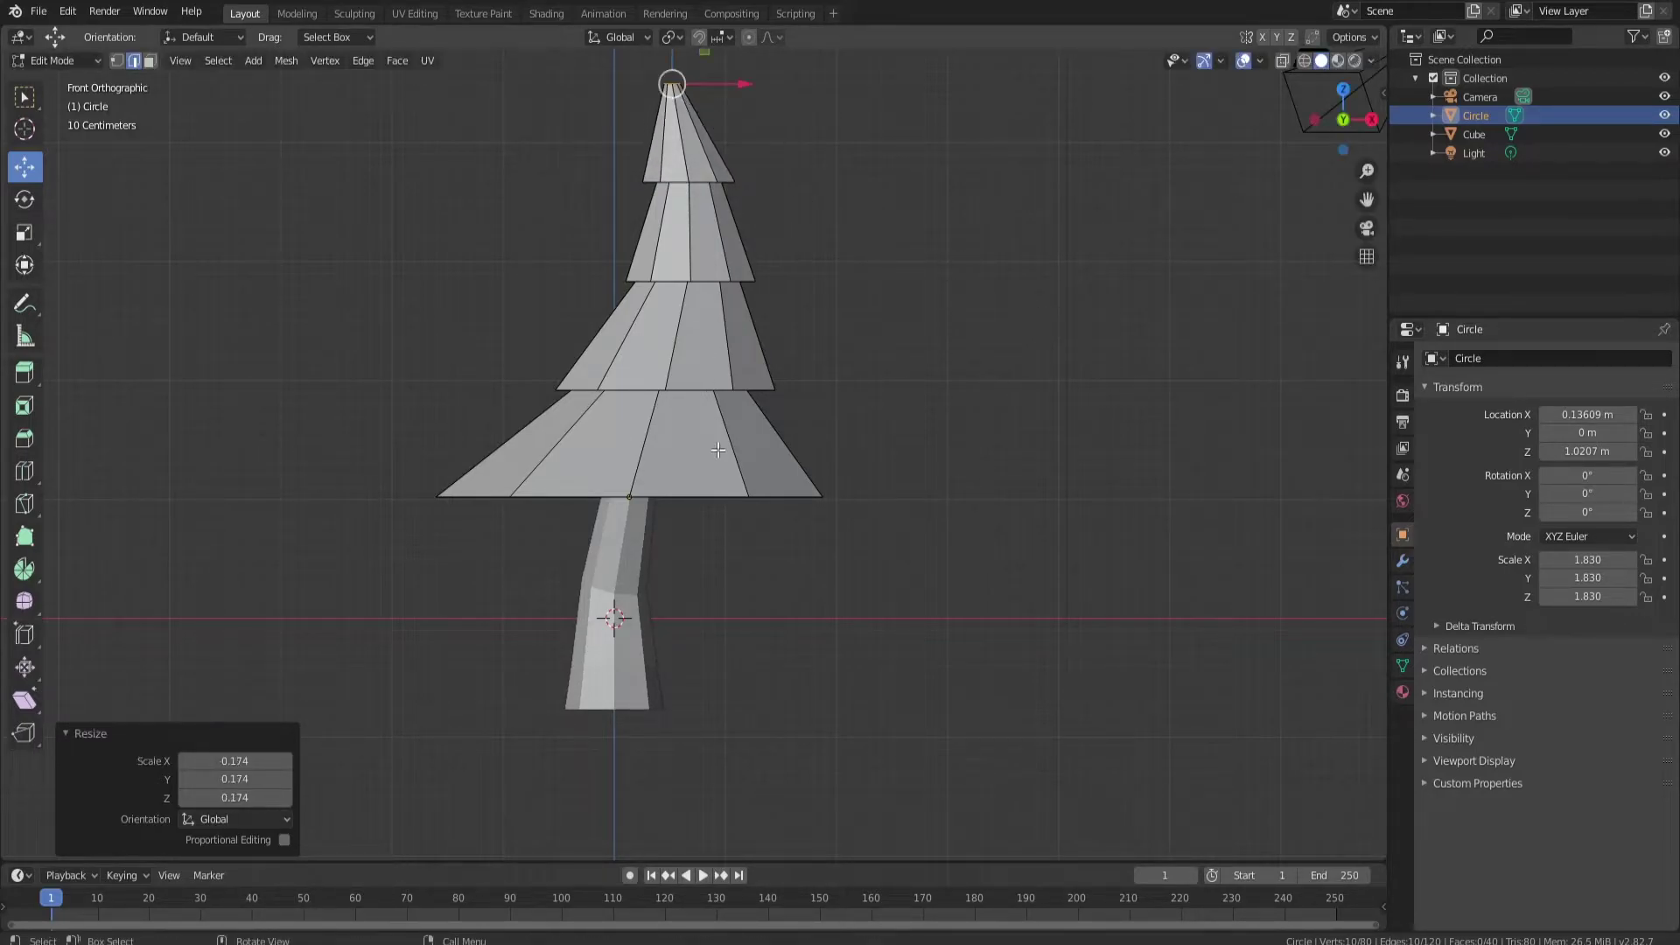
- Scale the bottom ring of the lowest foliage layer to about 0.689
middle_click_drag(721, 367, 770, 473)
left_click(785, 506, "alt")
key("s")
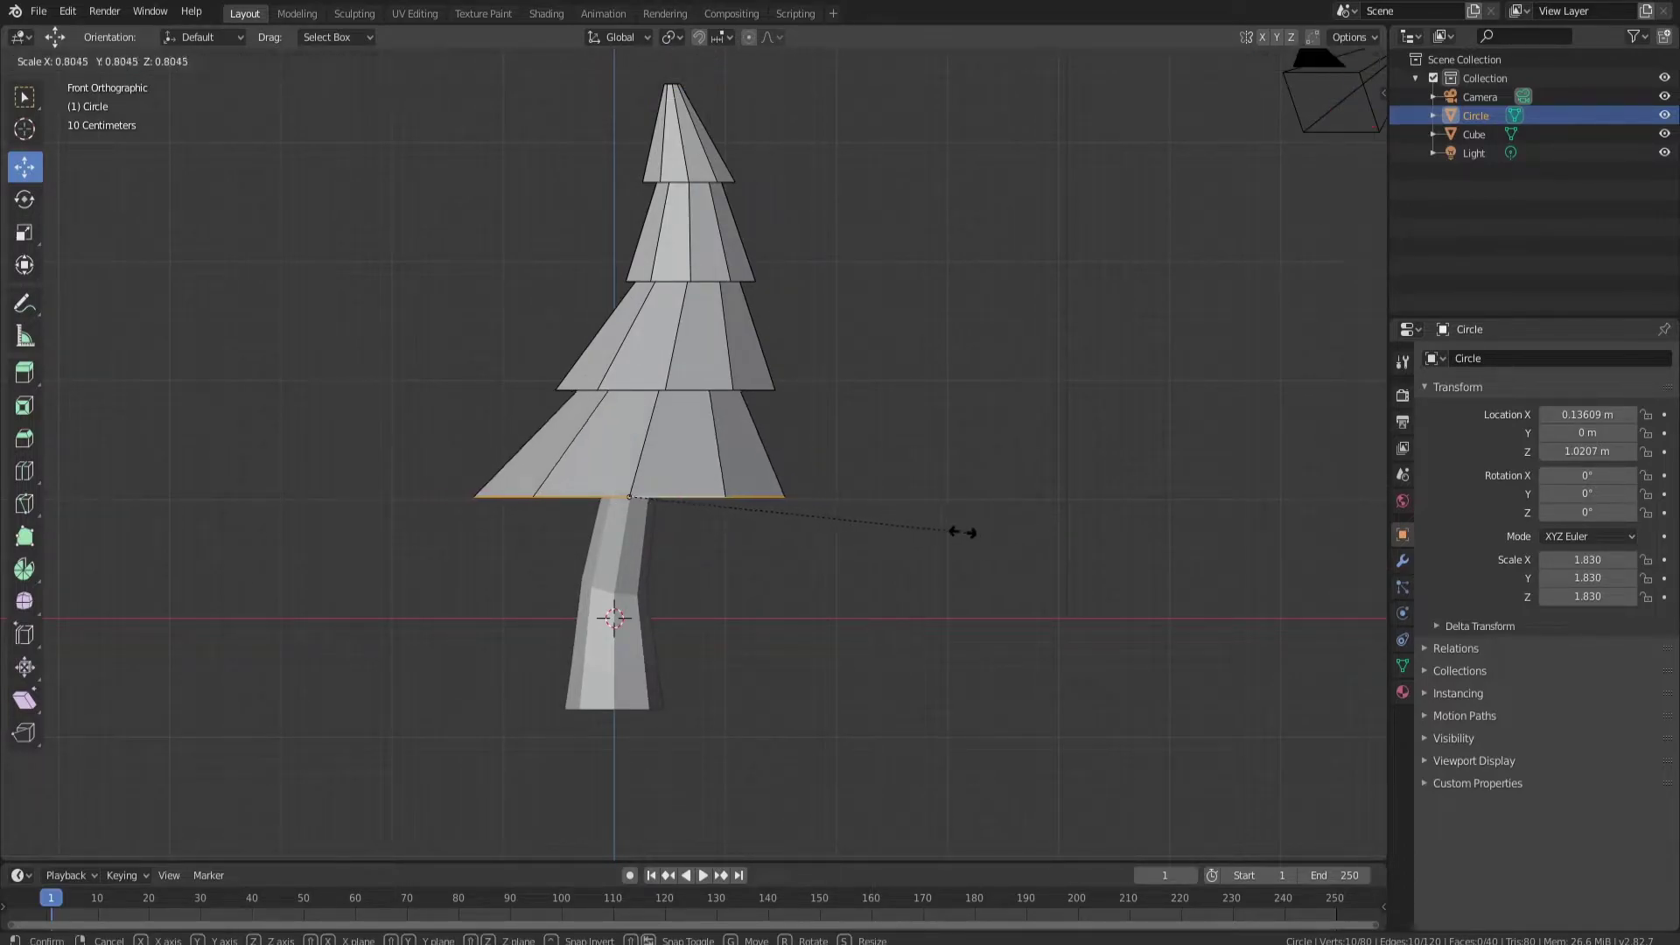
left_click(919, 526)
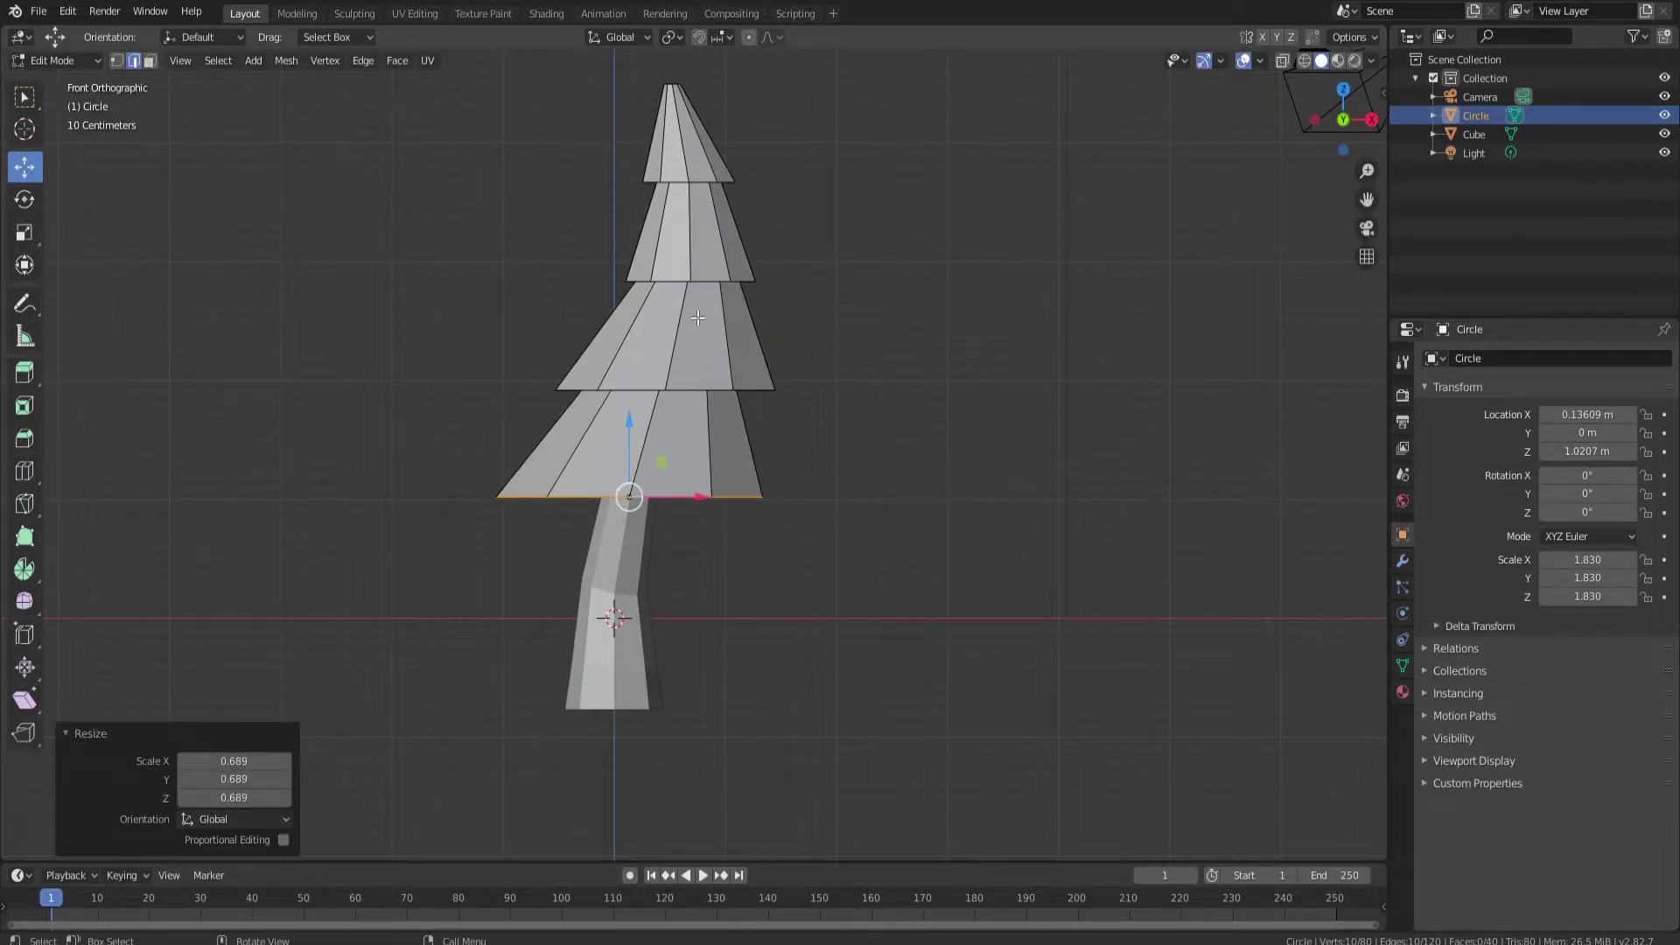
- Examine how the foliage layers fit the trunk from the side and front in wireframe, material preview and rendered shading
key("KP_3")
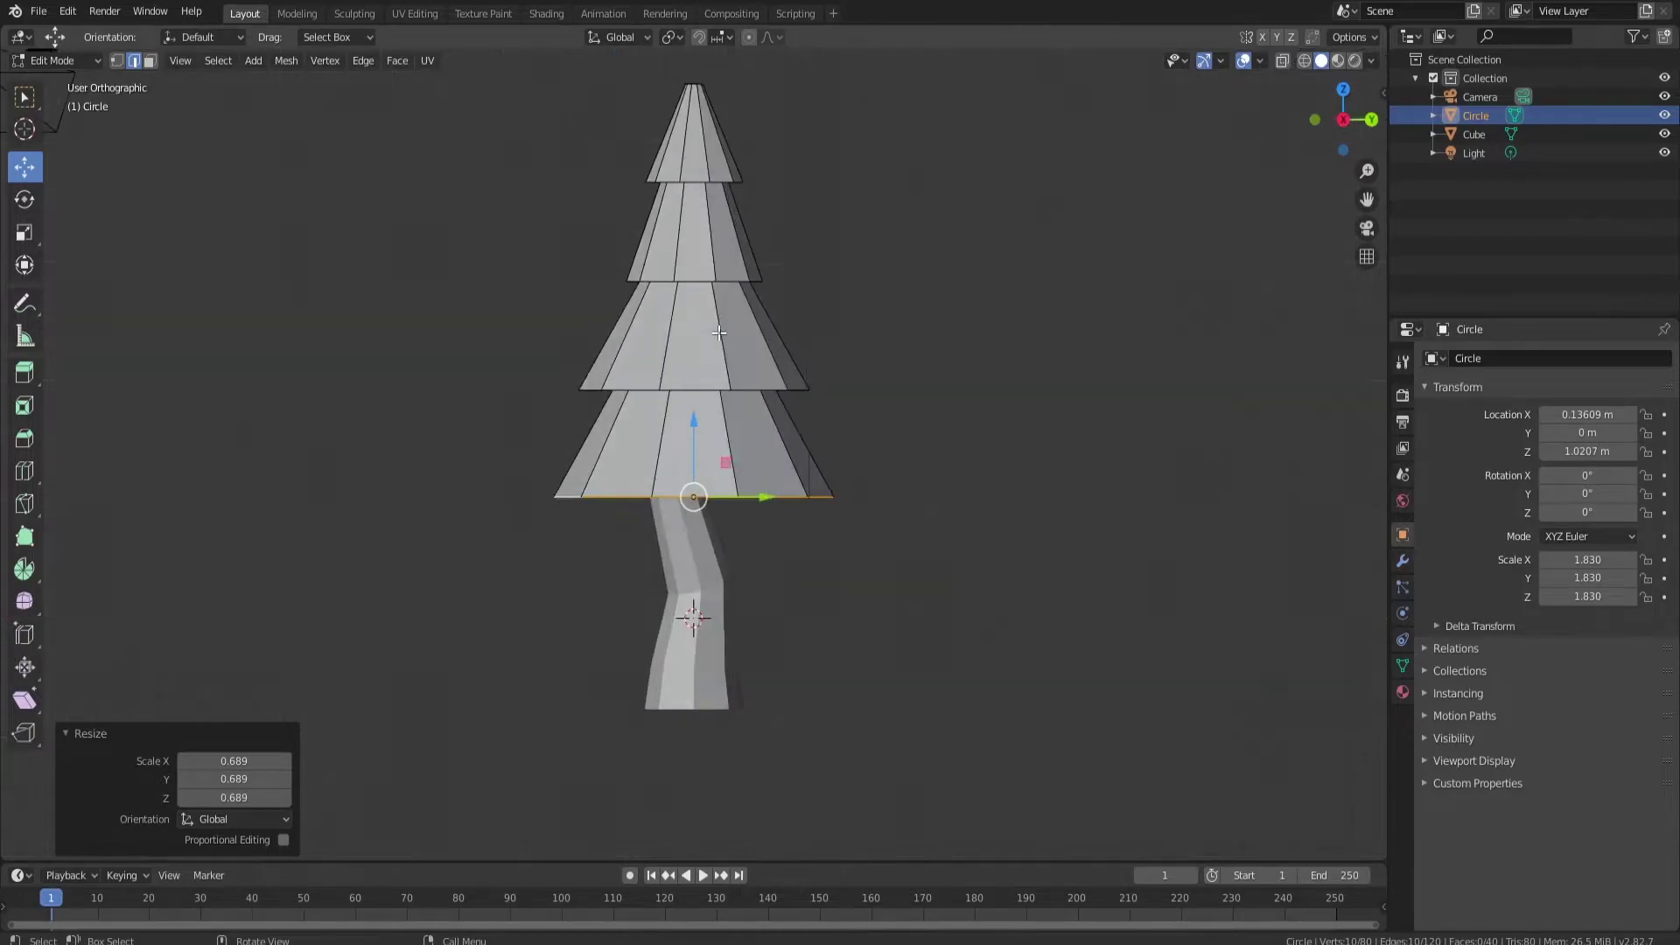
key("KP_1")
key("alt+z")
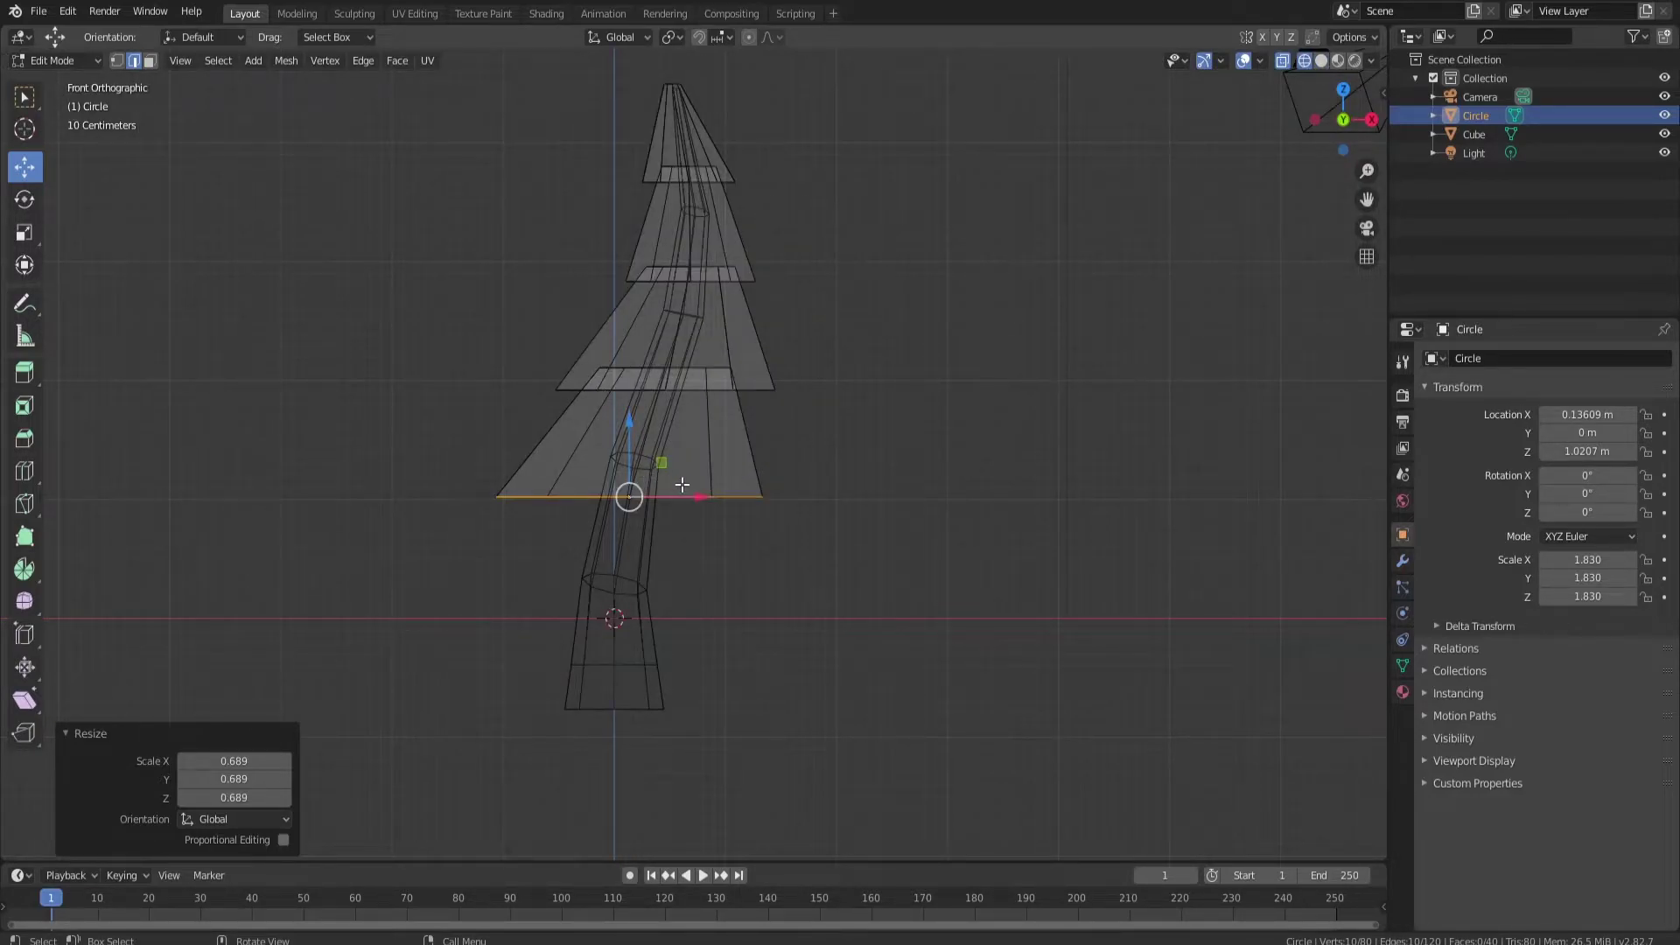
key("z")
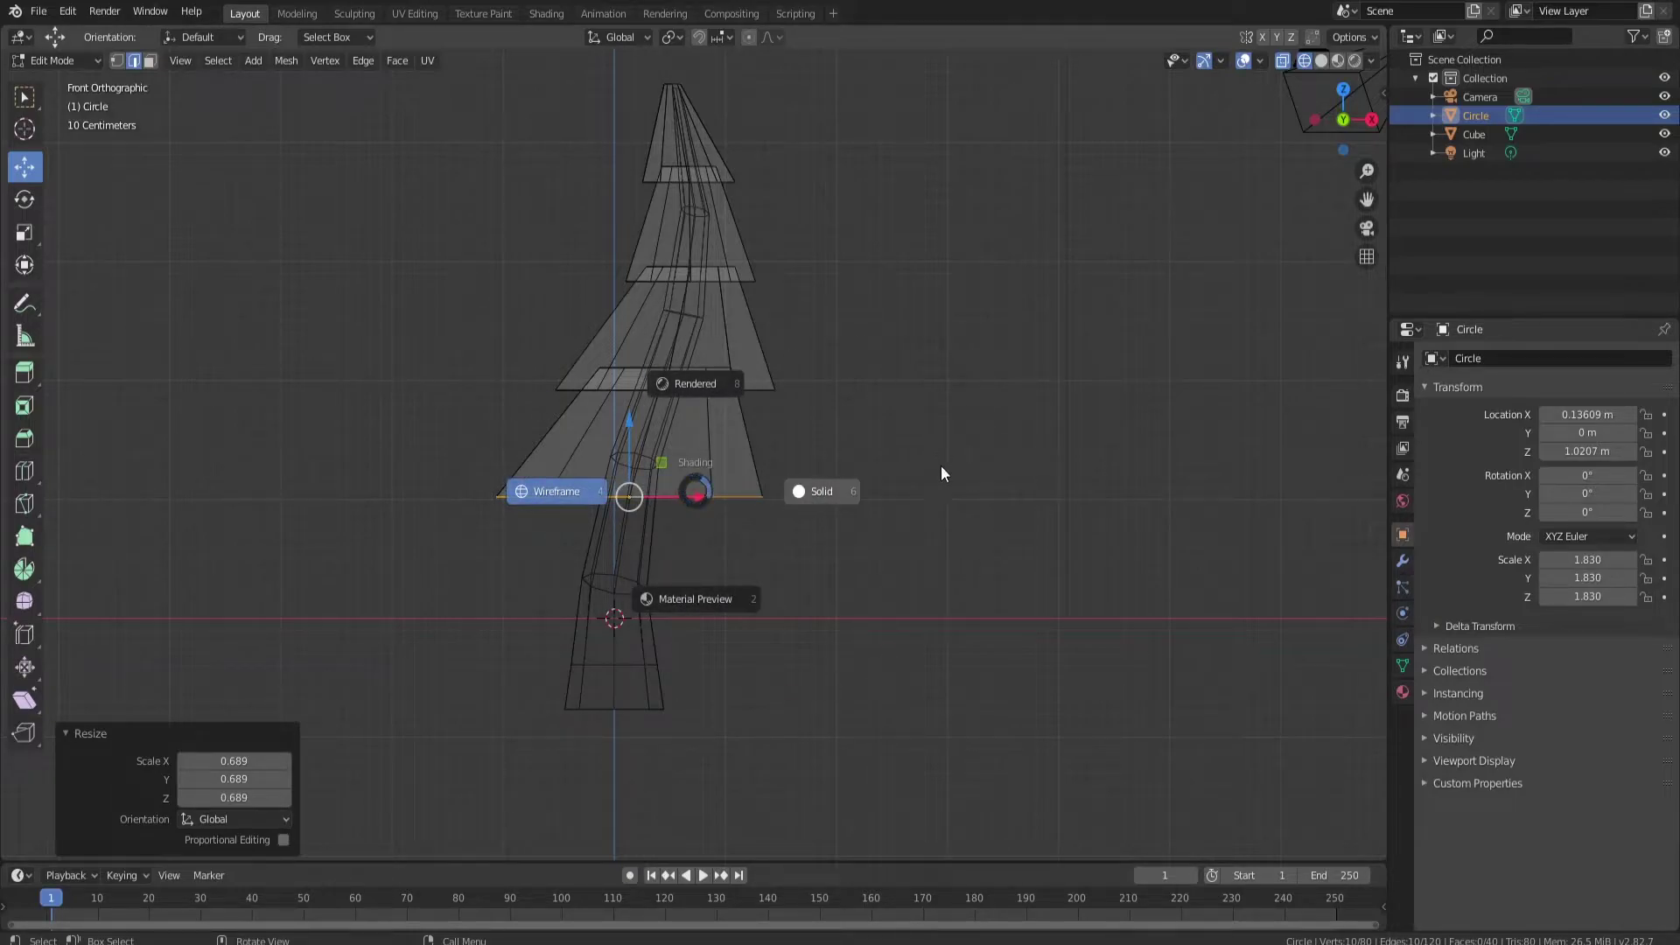
left_click(725, 607)
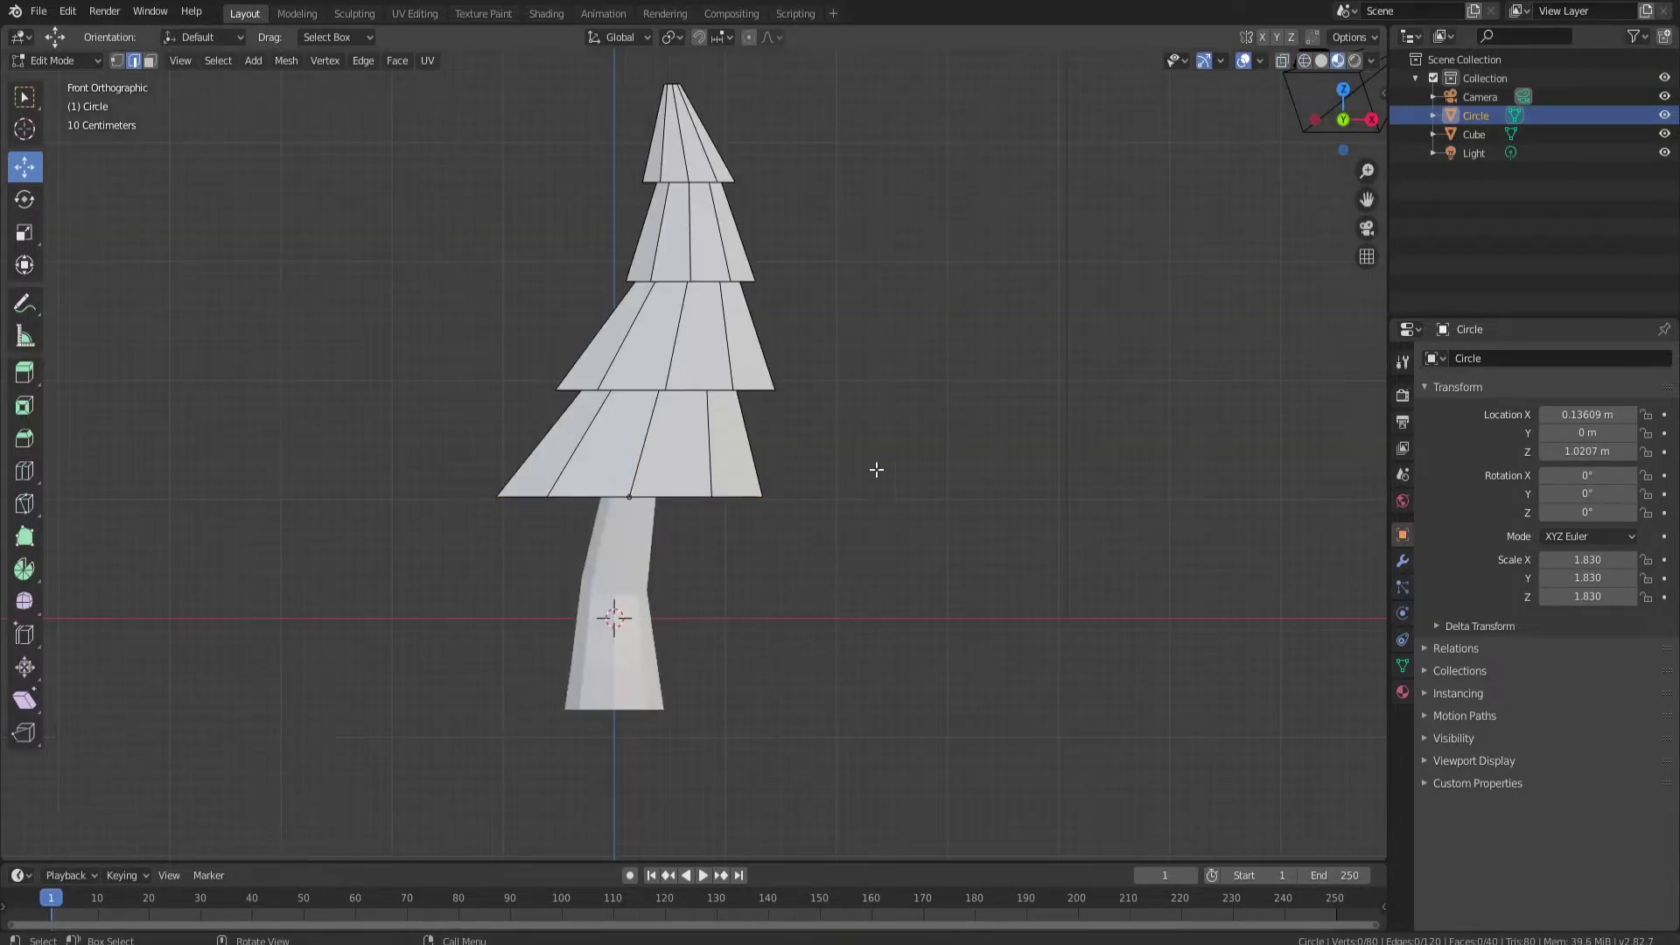
key("z")
left_click(780, 488)
key("z")
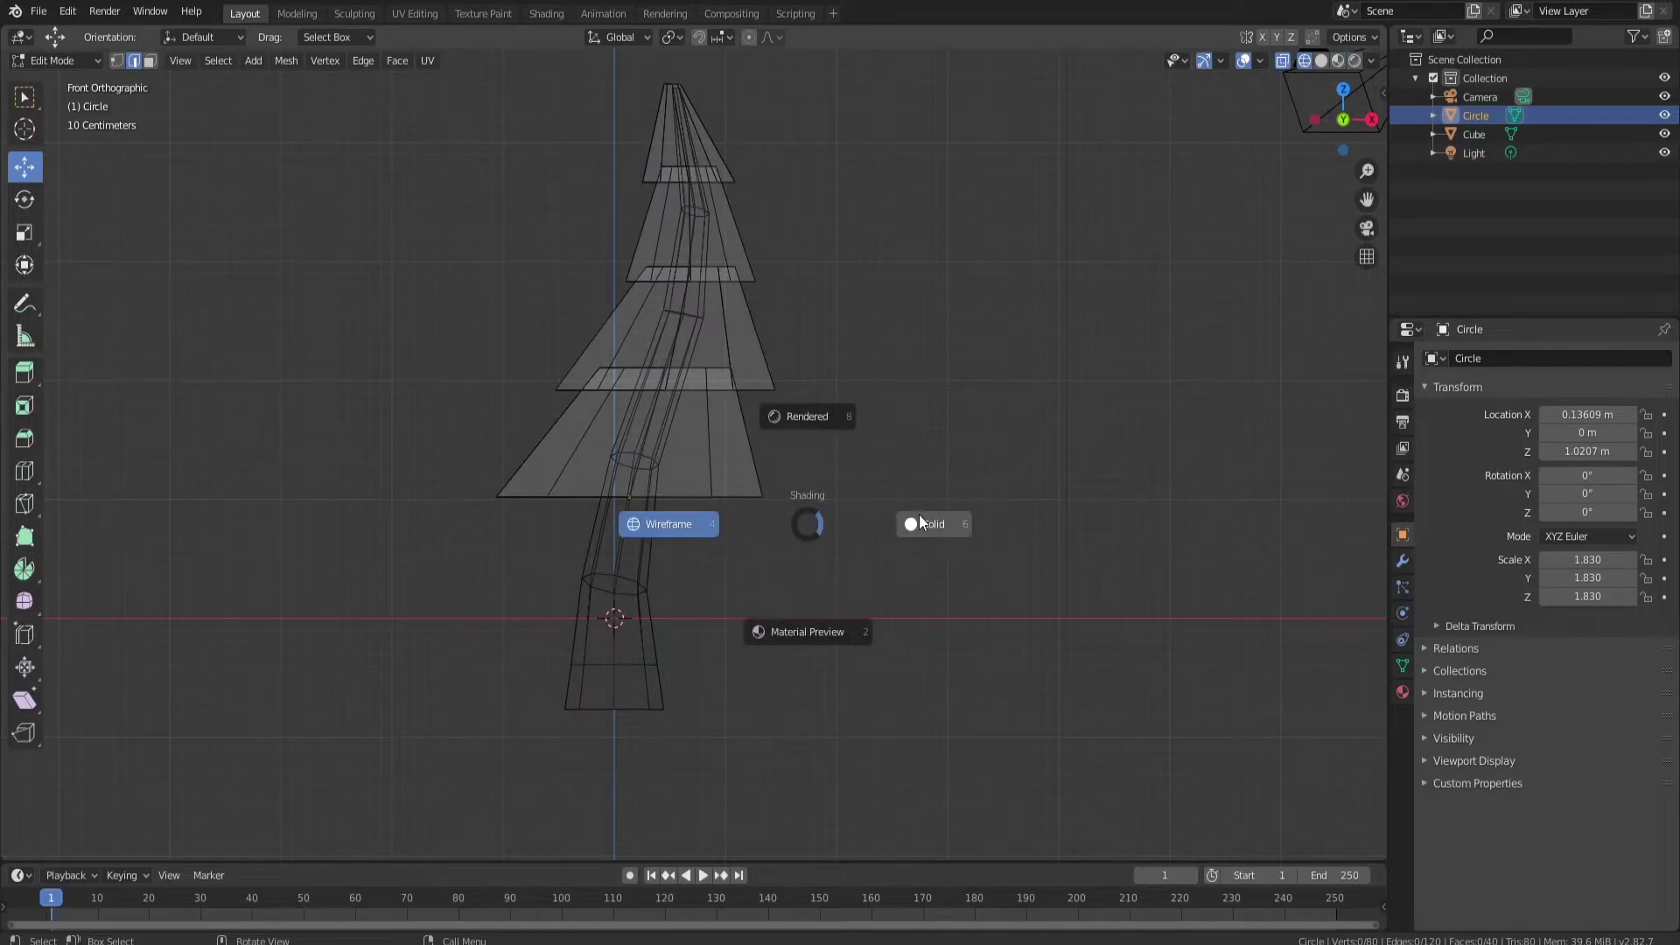
left_click(794, 422)
middle_click_drag(840, 394, 972, 362)
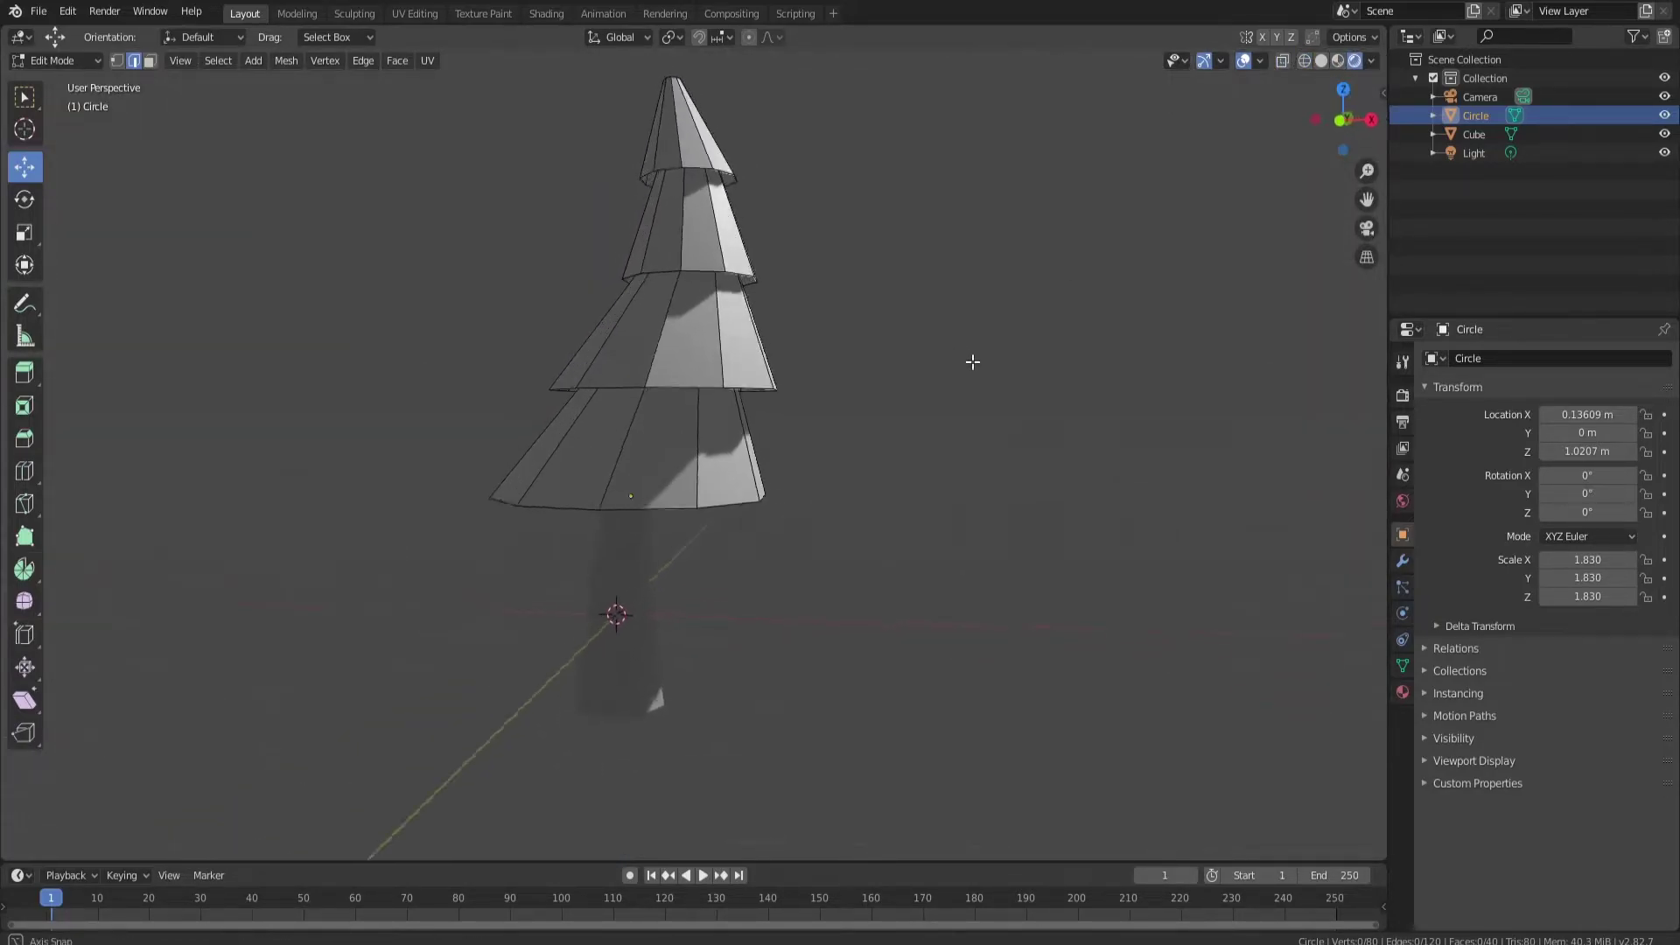
- In a wireframe right view, move the lowest layer's bottom ring about -0.087 m and its top ring about -0.3 m along Y
key("z")
left_click(797, 417)
mouse_move(780, 402)
middle_mouse_down()
mouse_move(818, 422)
mouse_move(667, 432)
mouse_move(657, 330)
middle_mouse_up()
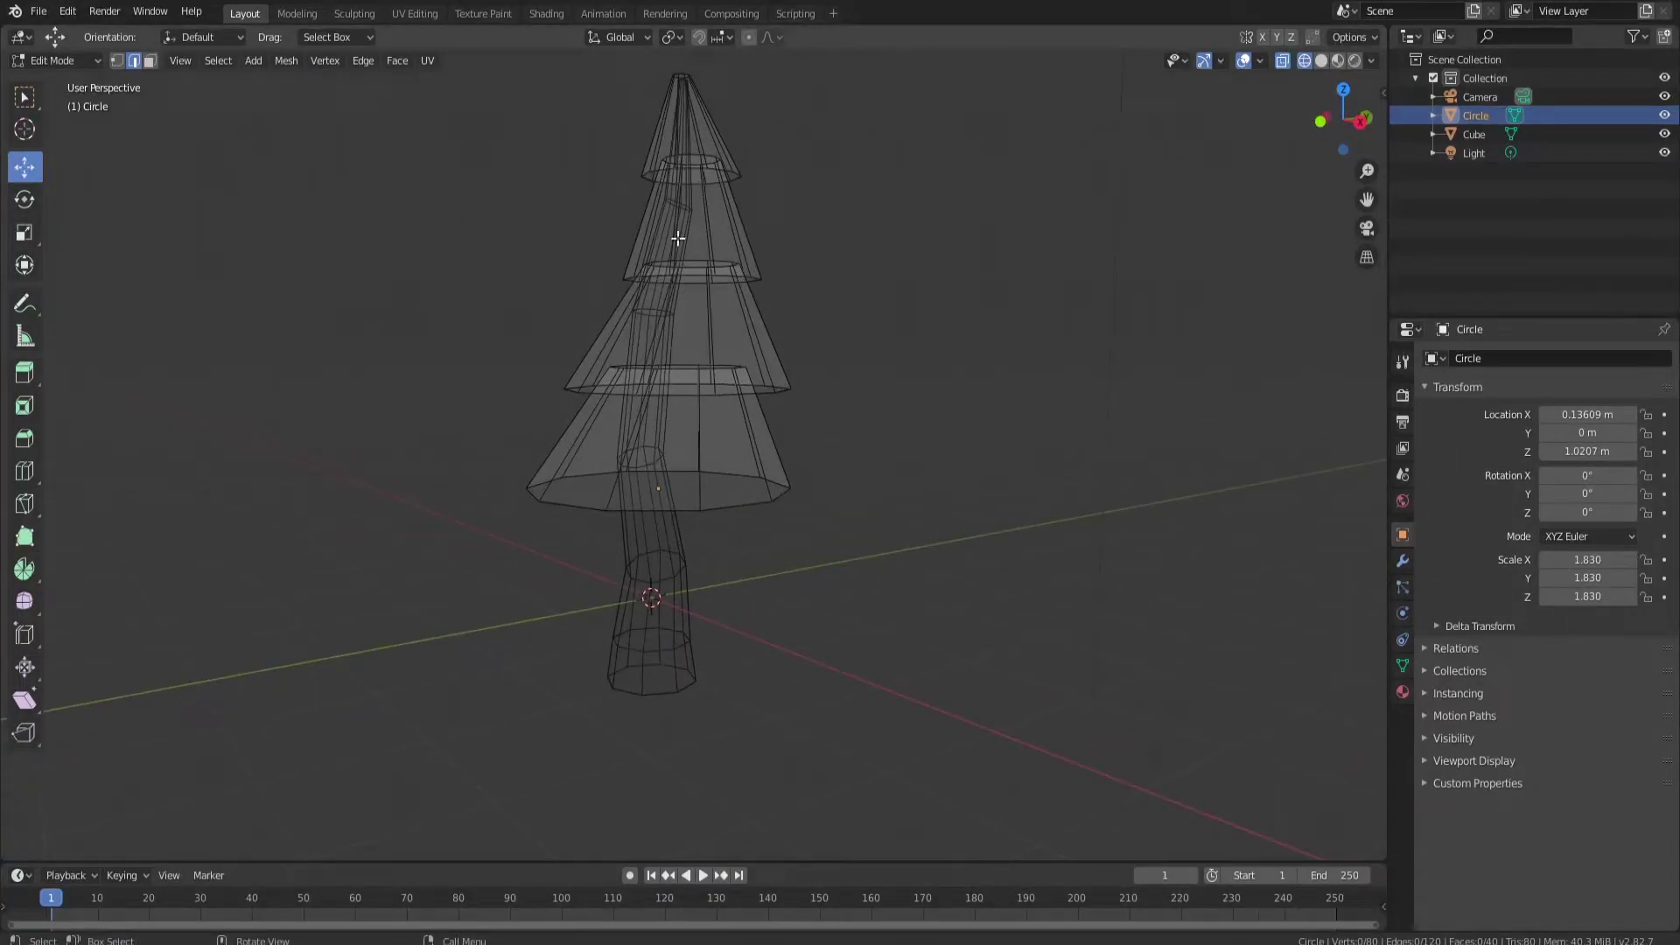
left_click(1361, 122)
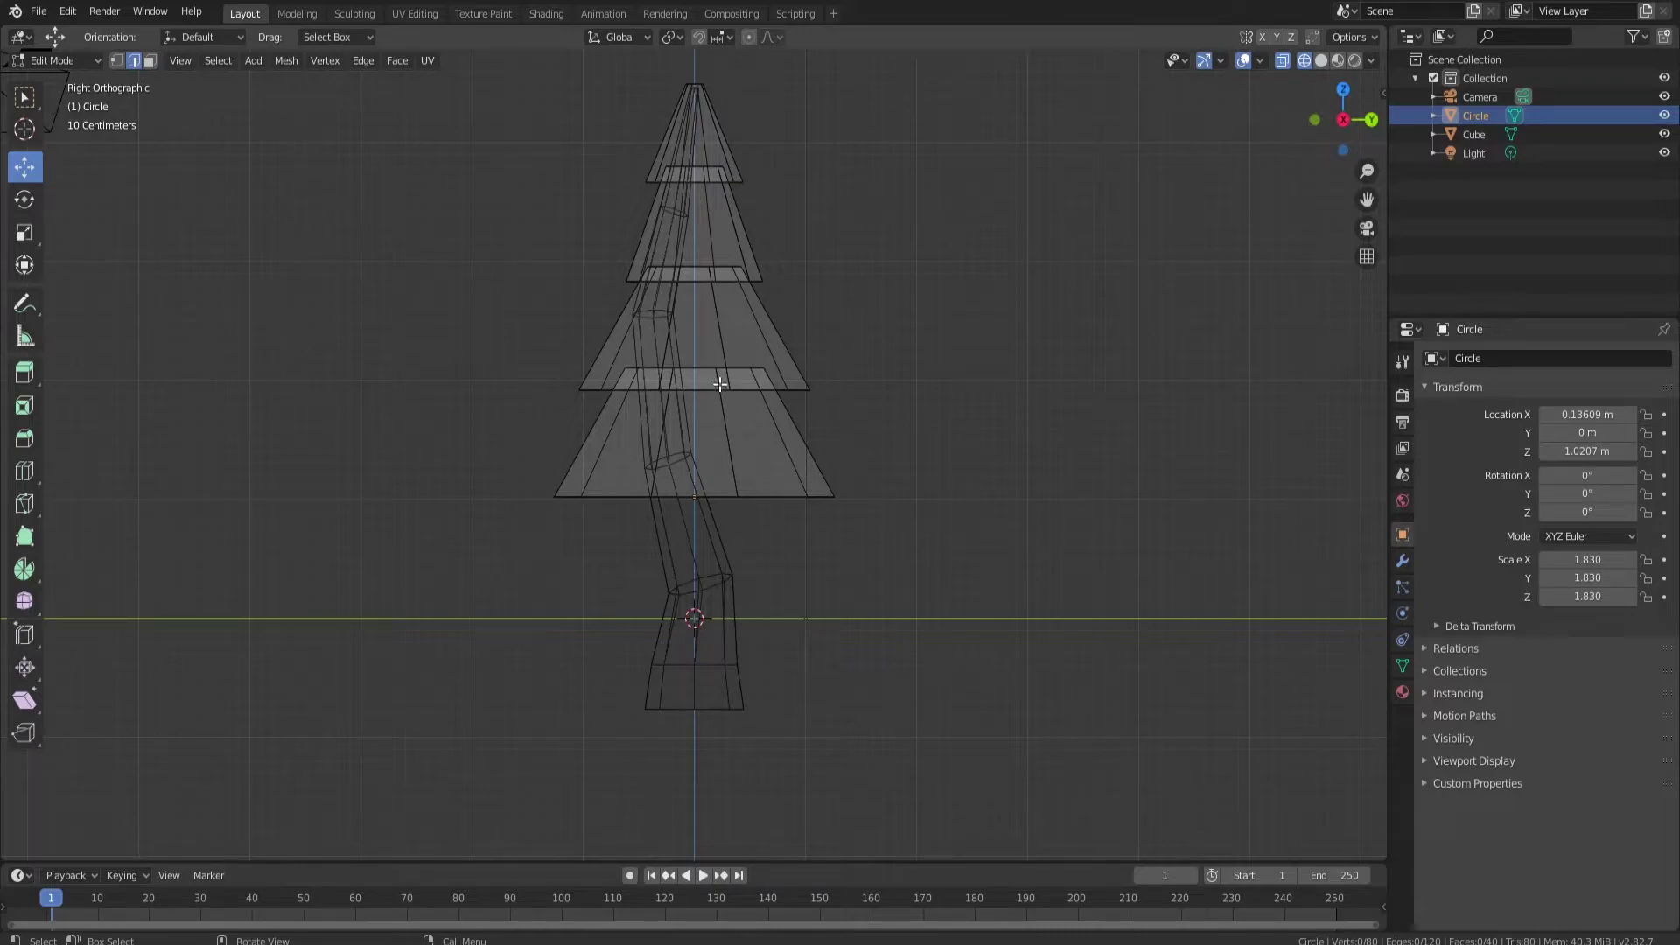
left_click(769, 496, "alt")
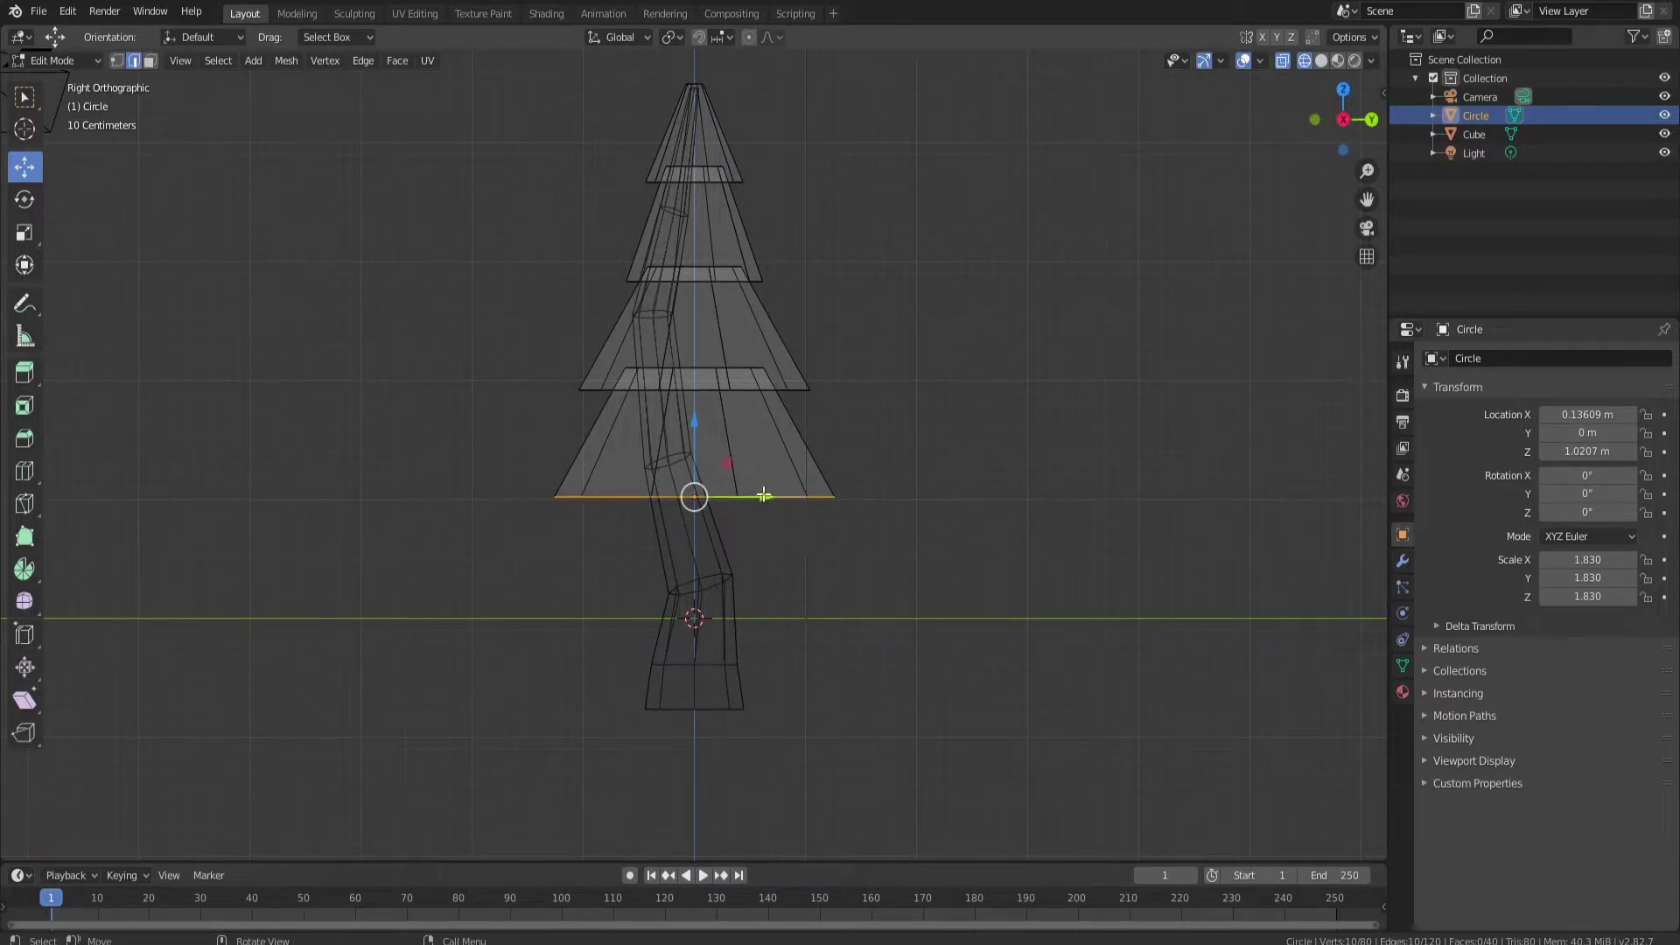
left_click_drag(763, 496, 749, 496)
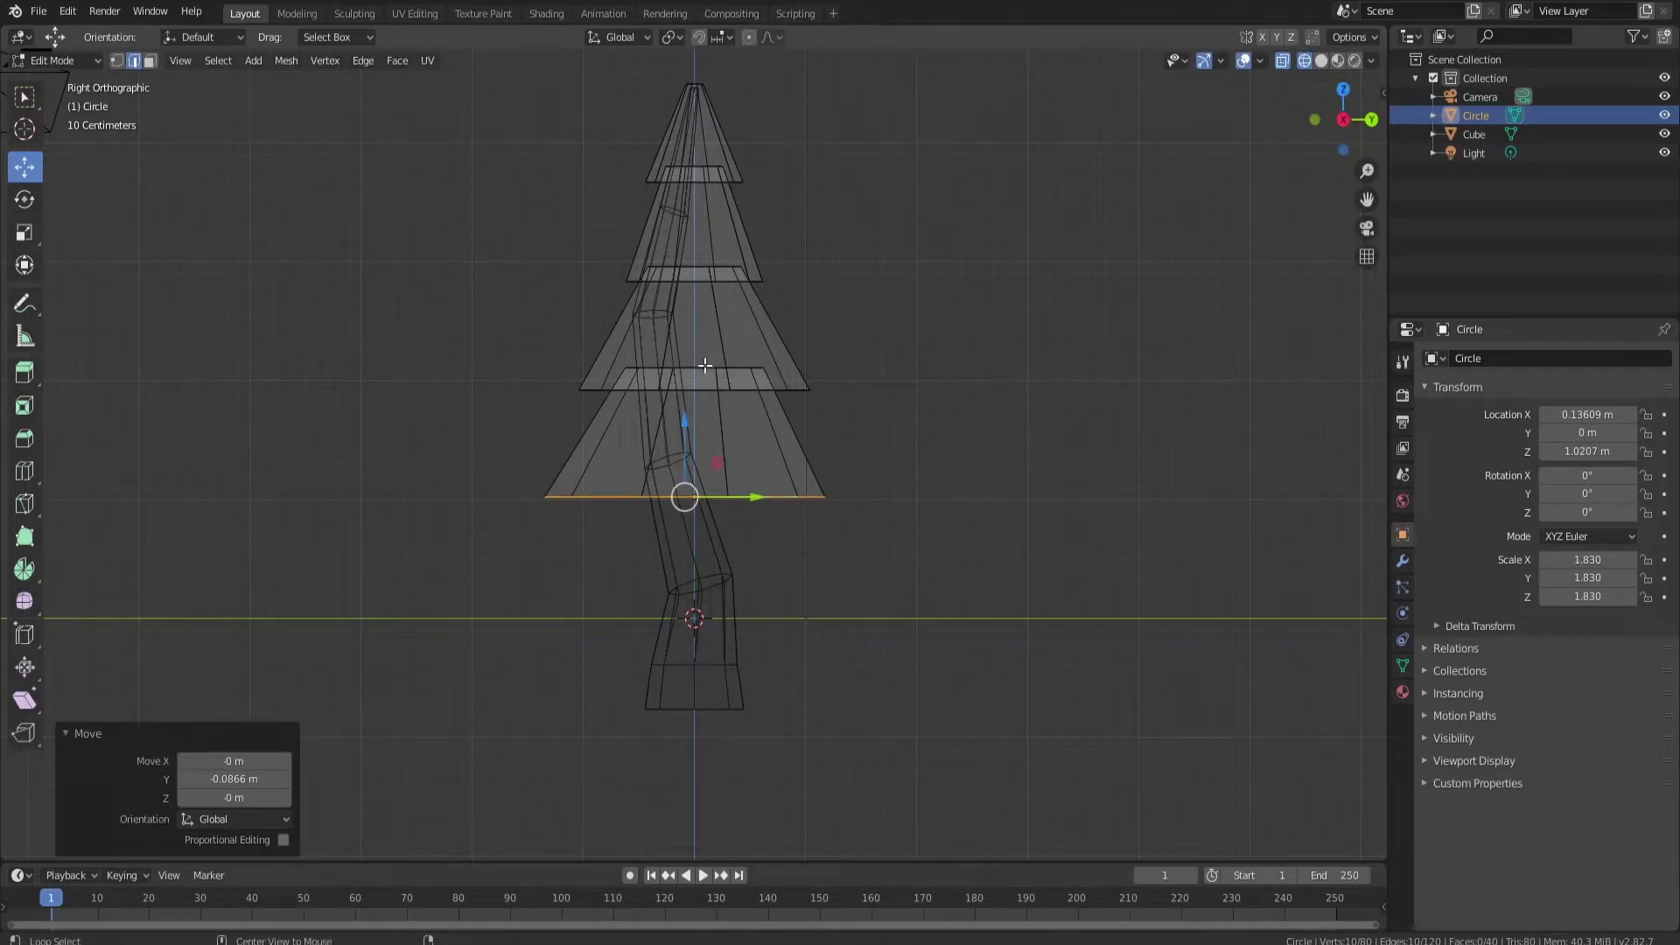
left_click(706, 365, "alt")
key("g")
key("y")
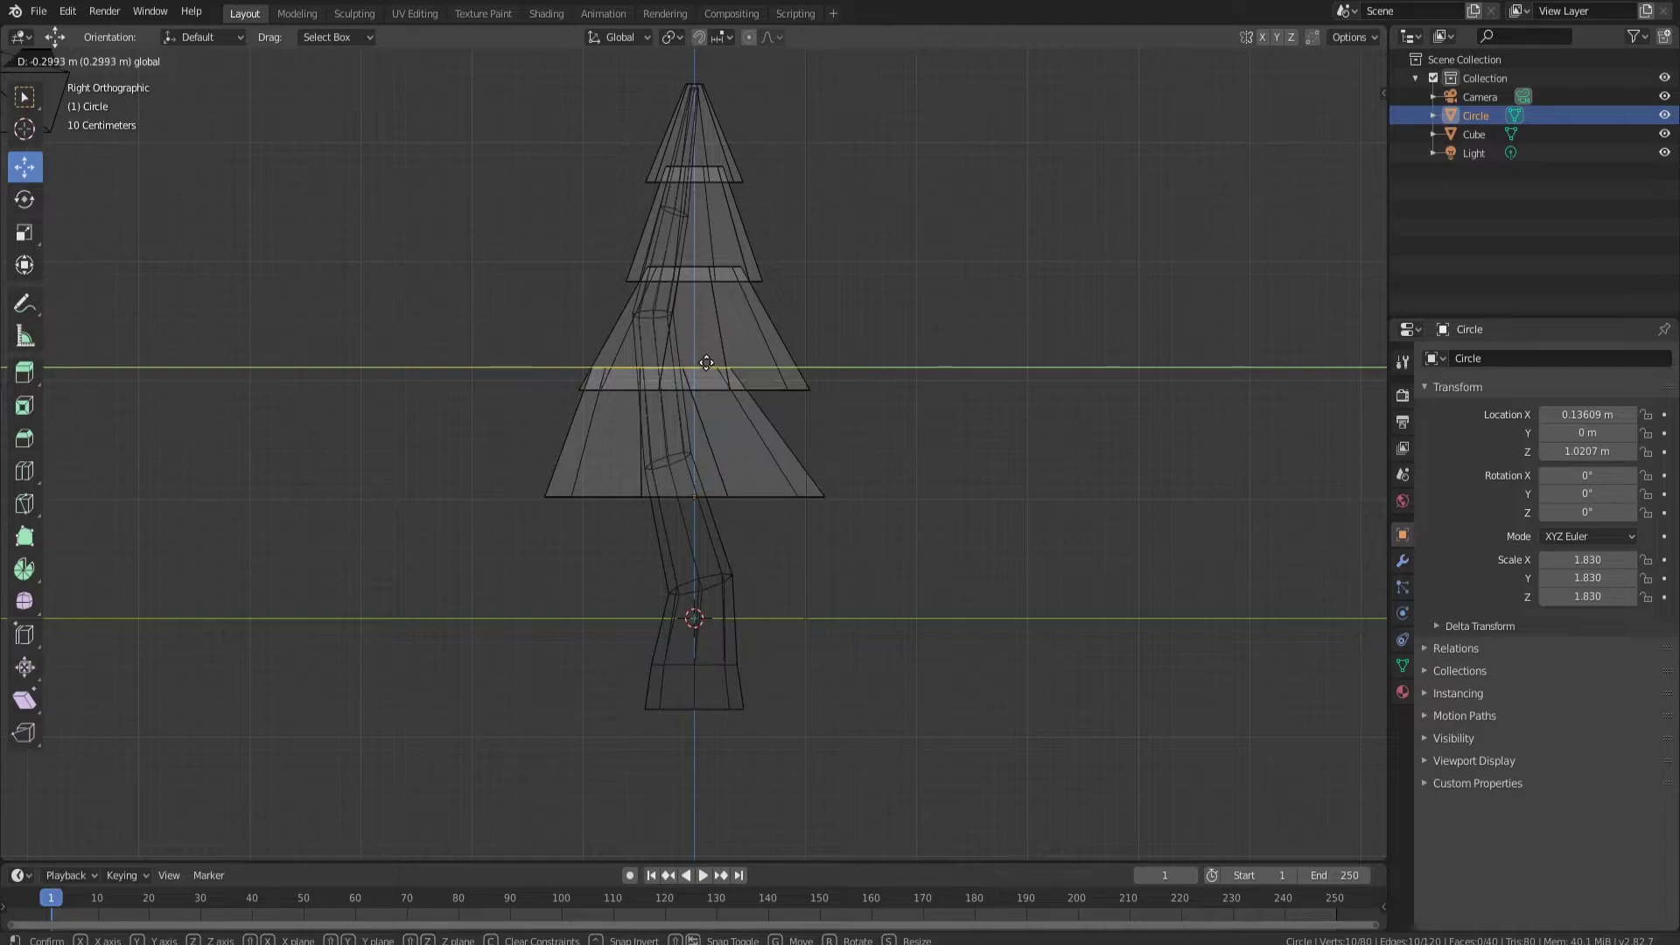
left_click(706, 363)
- Shift the second layer's bottom ring in the negative Y direction over the trunk and its top ring about -0.252 m along Y
left_click(700, 386, "alt")
key("g")
key("y")
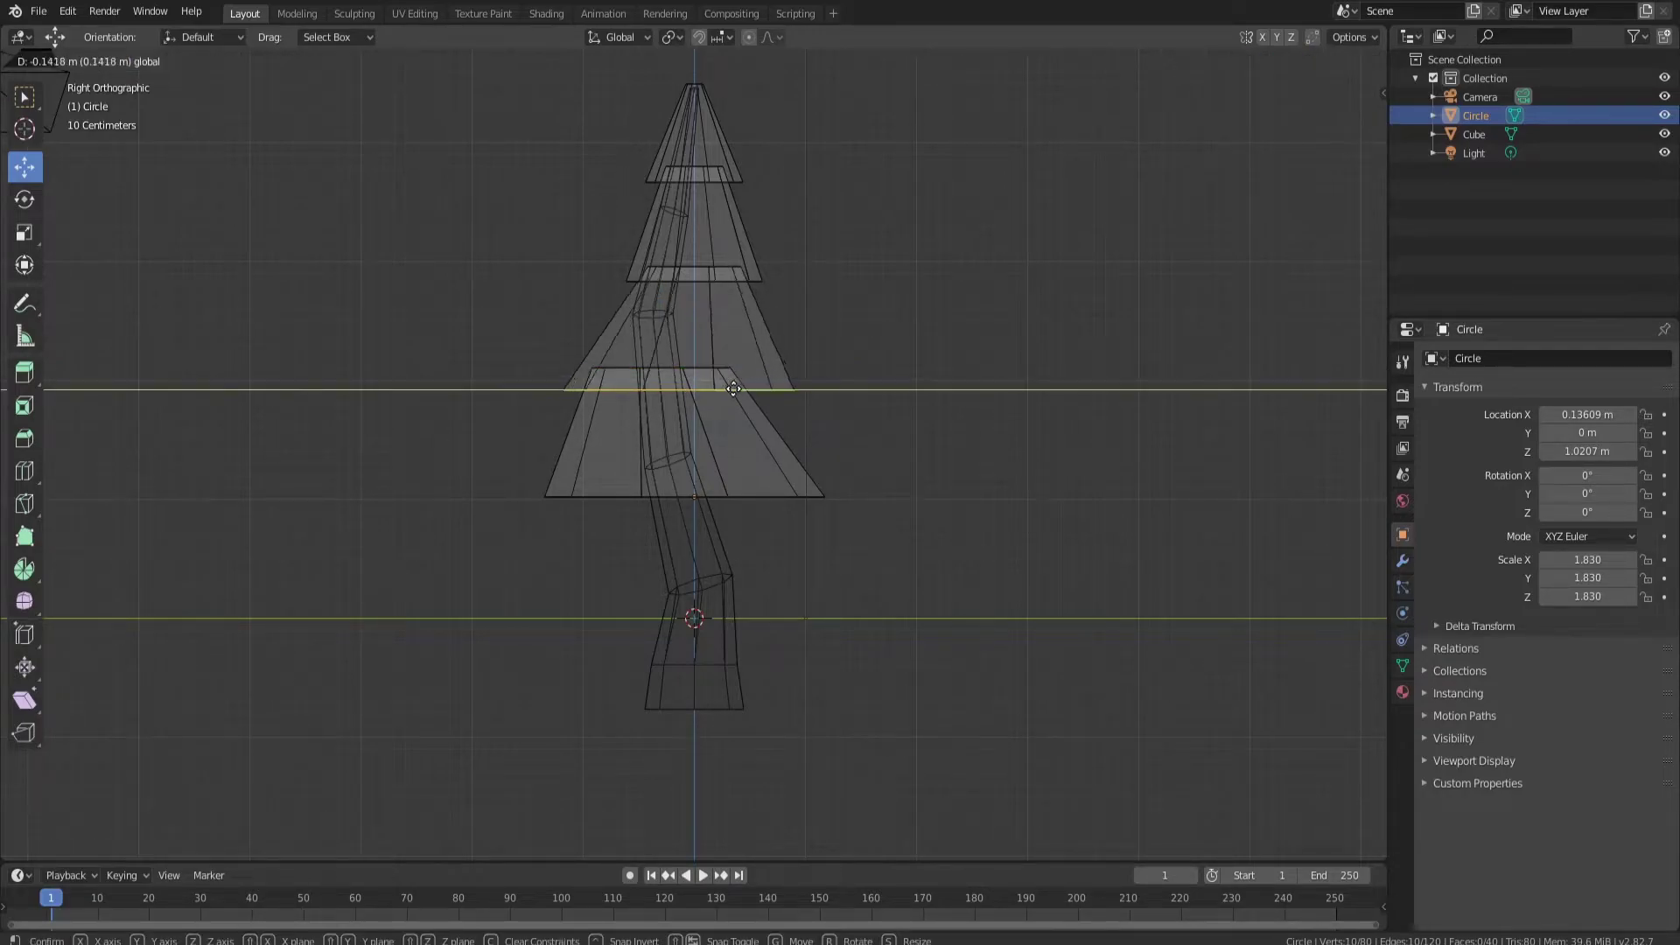
left_click(722, 386)
left_click(727, 268, "alt")
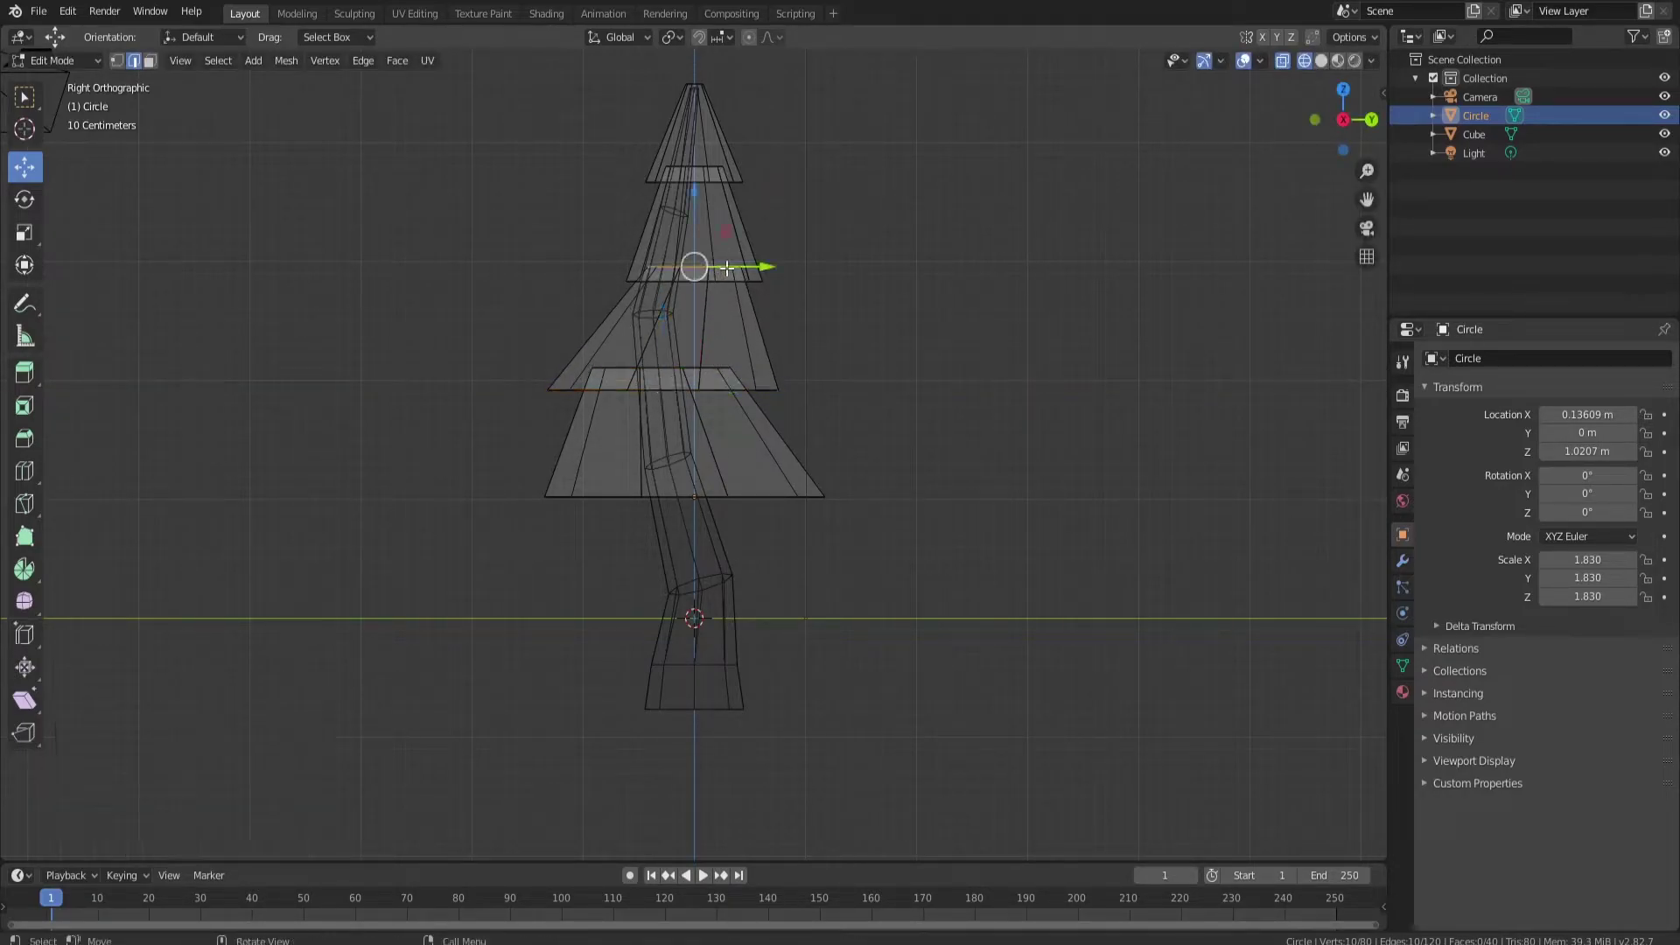
key("g")
key("y")
left_click(702, 262)
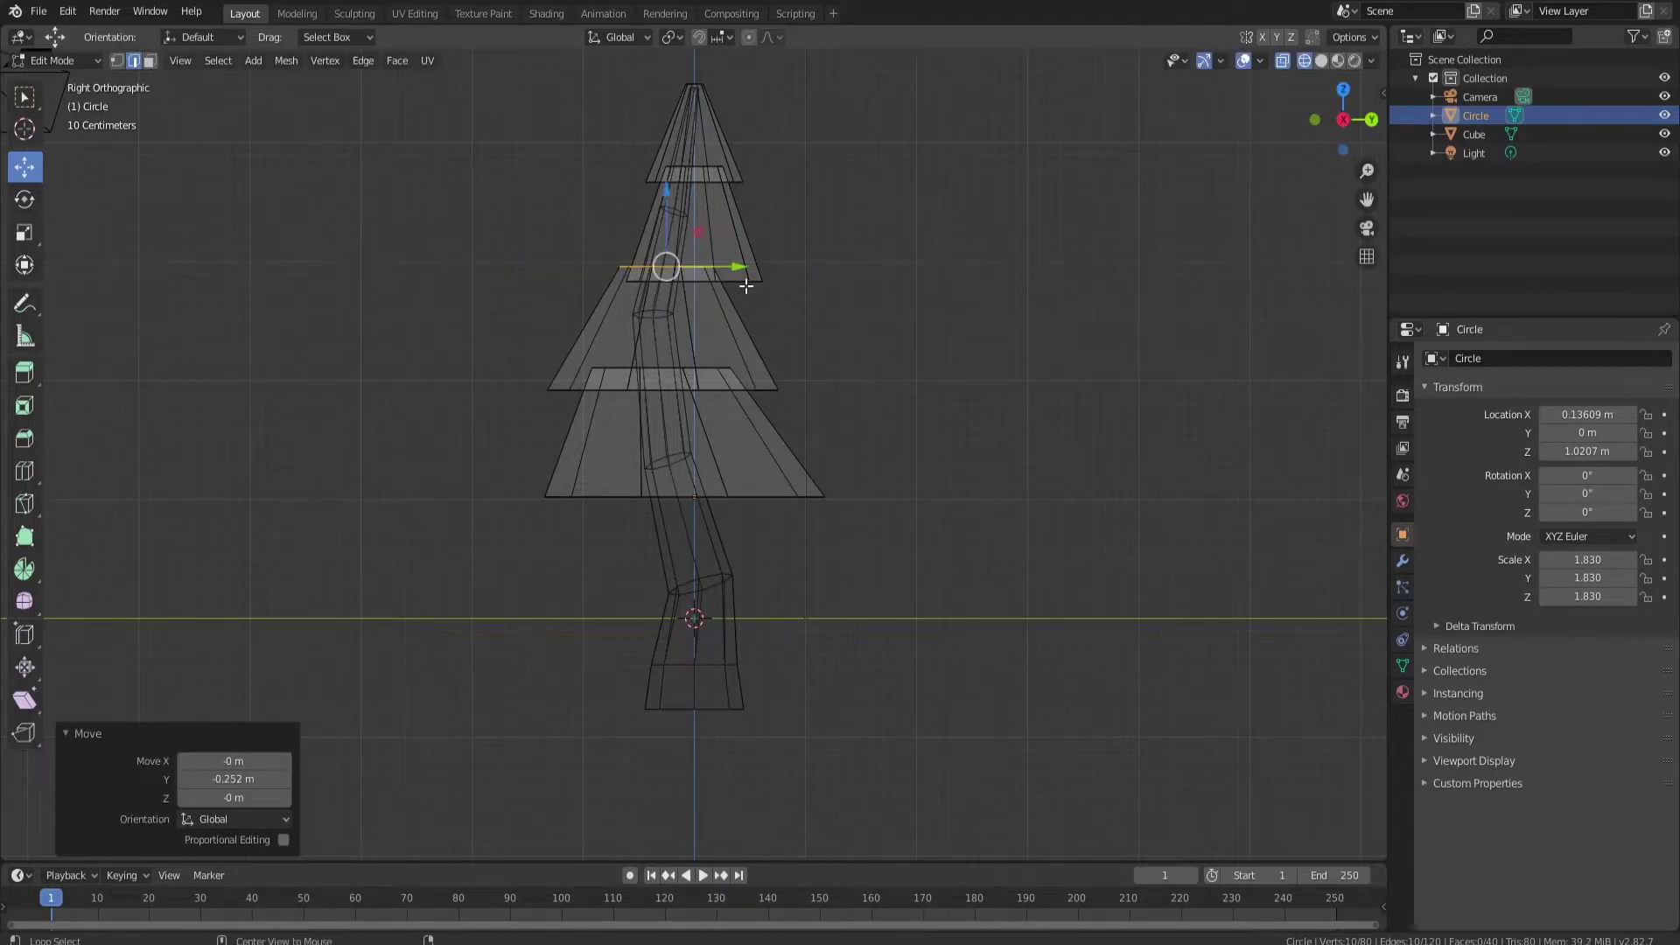
- Move the third layer's bottom ring about -0.299 m and the top layer's bottom ring about -0.079 m along Y
key("g")
key("y")
left_click(713, 179)
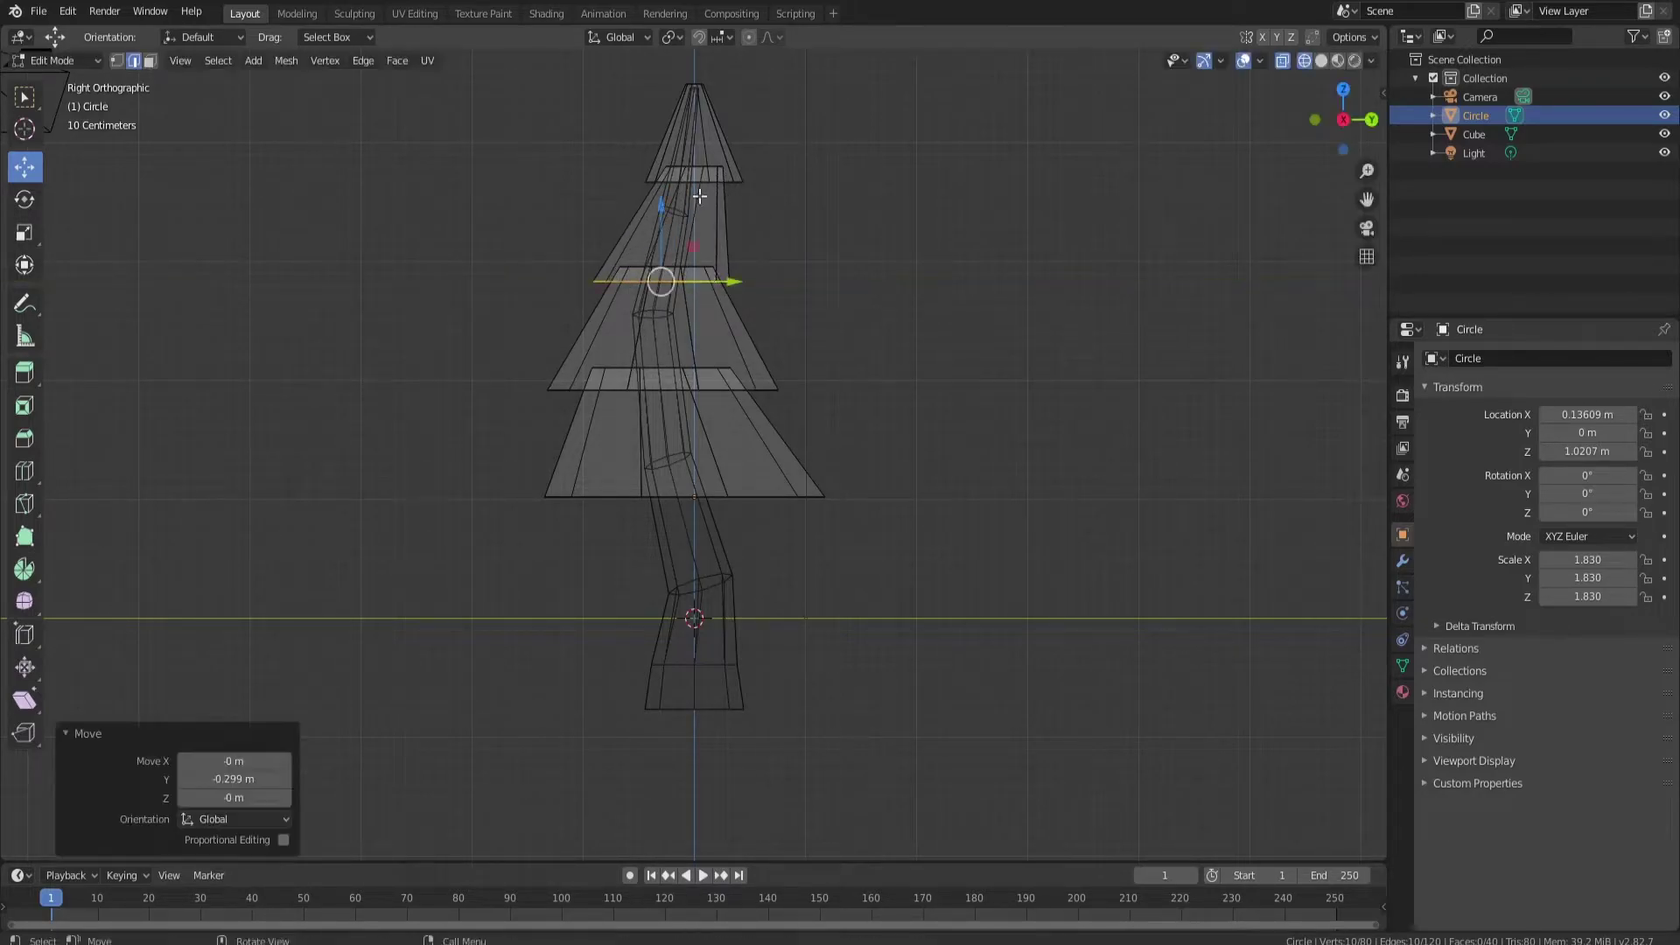
left_click(715, 180, "alt")
key("g")
key("y")
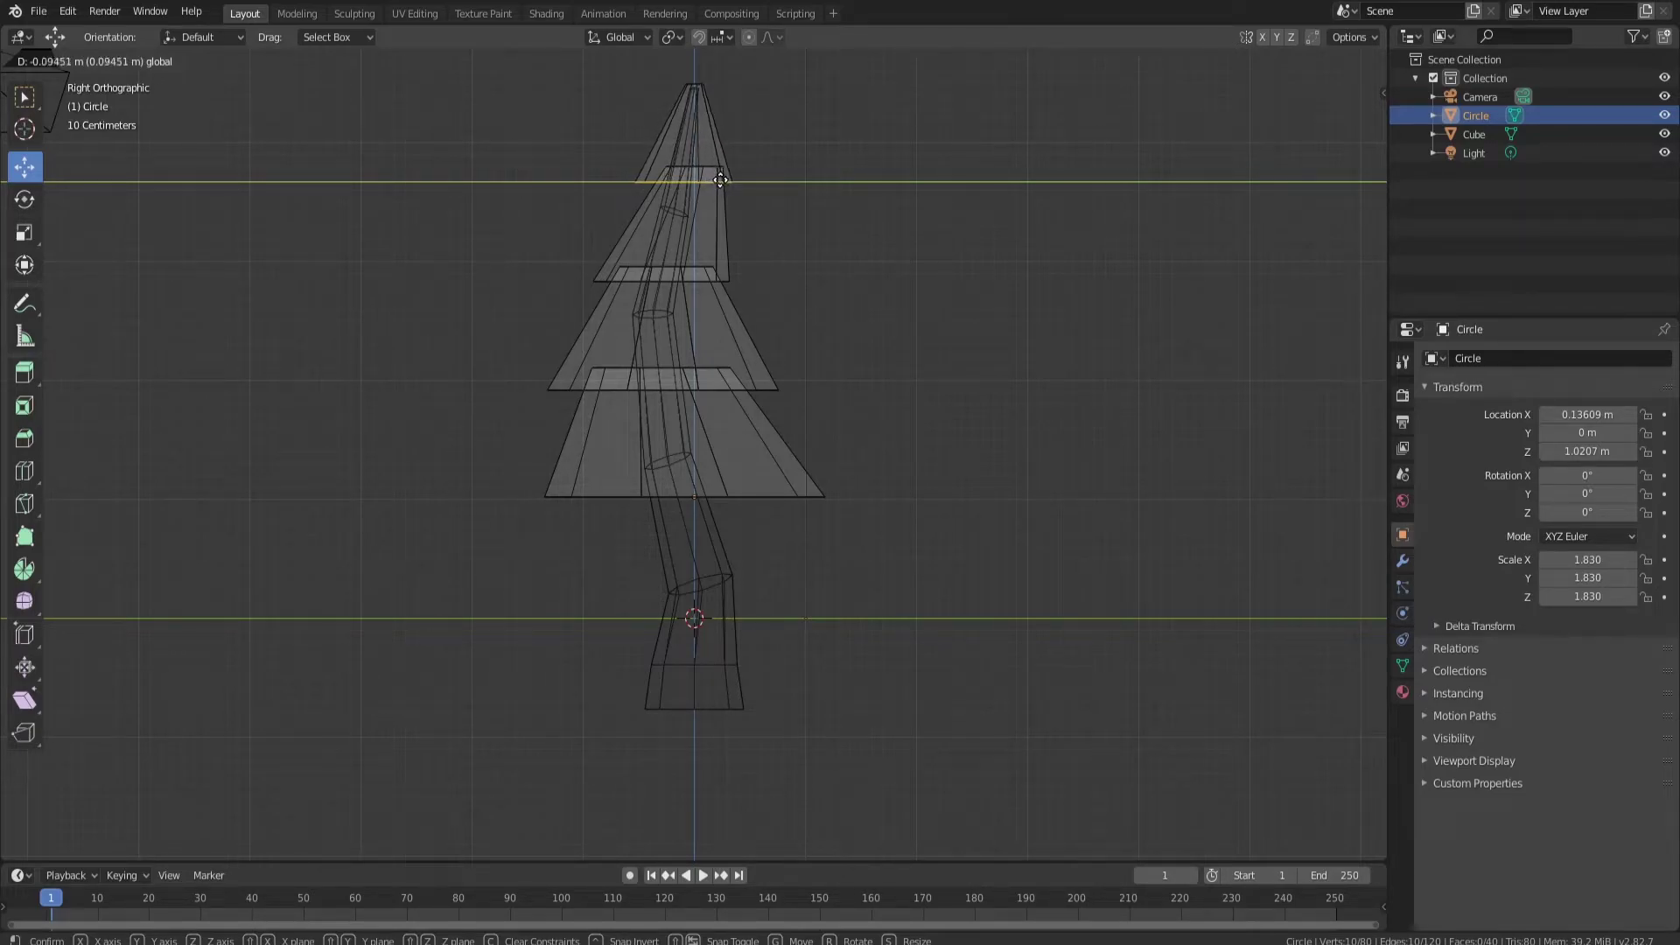
left_click(721, 179)
- Return the foliage to Object Mode in solid shading and open its modifier settings
key("z")
left_click(945, 311)
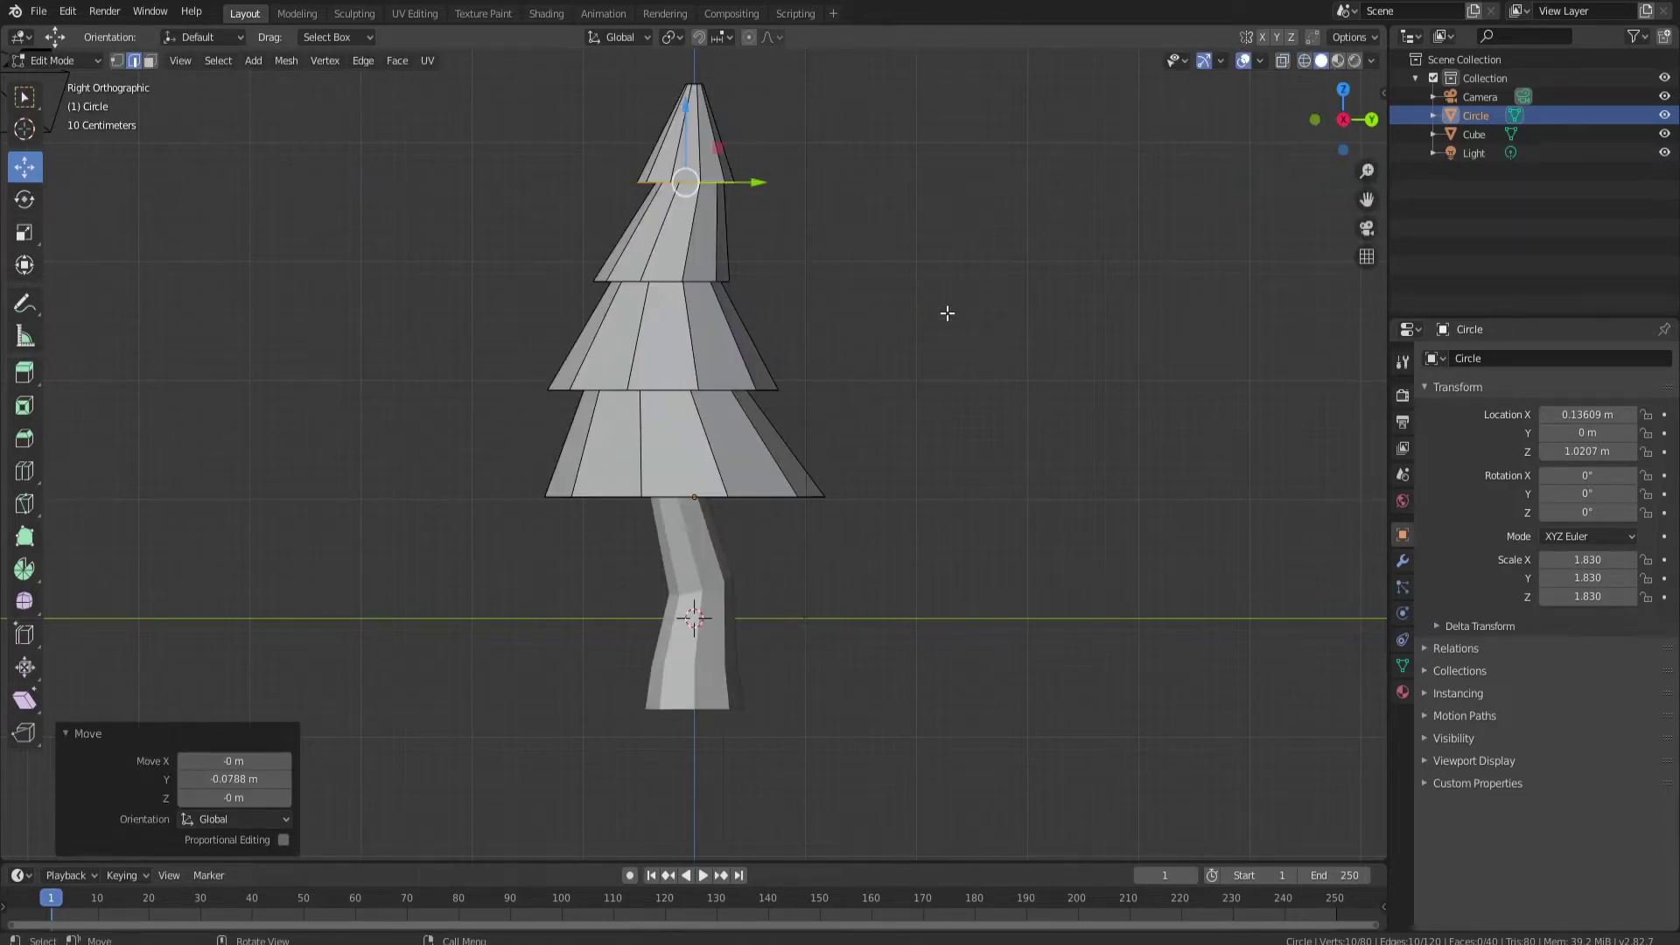
mouse_move(945, 312)
middle_mouse_down()
mouse_move(905, 300)
mouse_move(896, 266)
mouse_move(915, 300)
mouse_move(1074, 331)
mouse_move(874, 371)
mouse_move(810, 345)
mouse_move(863, 336)
mouse_move(480, 416)
mouse_move(435, 266)
mouse_move(433, 357)
middle_mouse_up()
key("Tab")
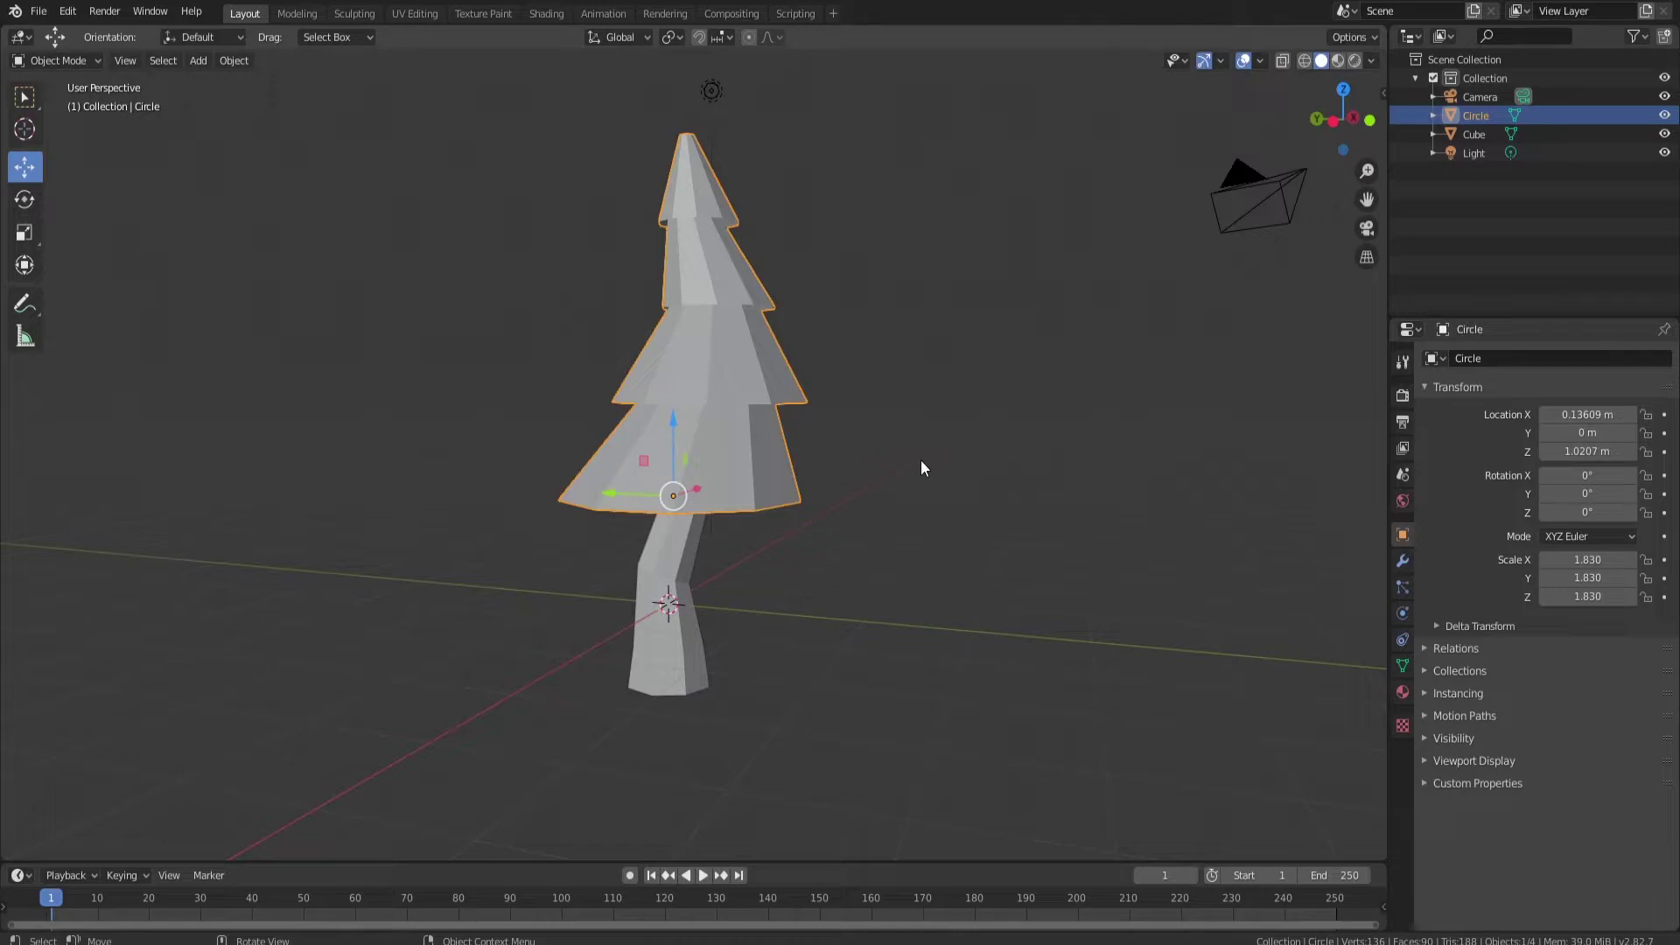
left_click(1401, 560)
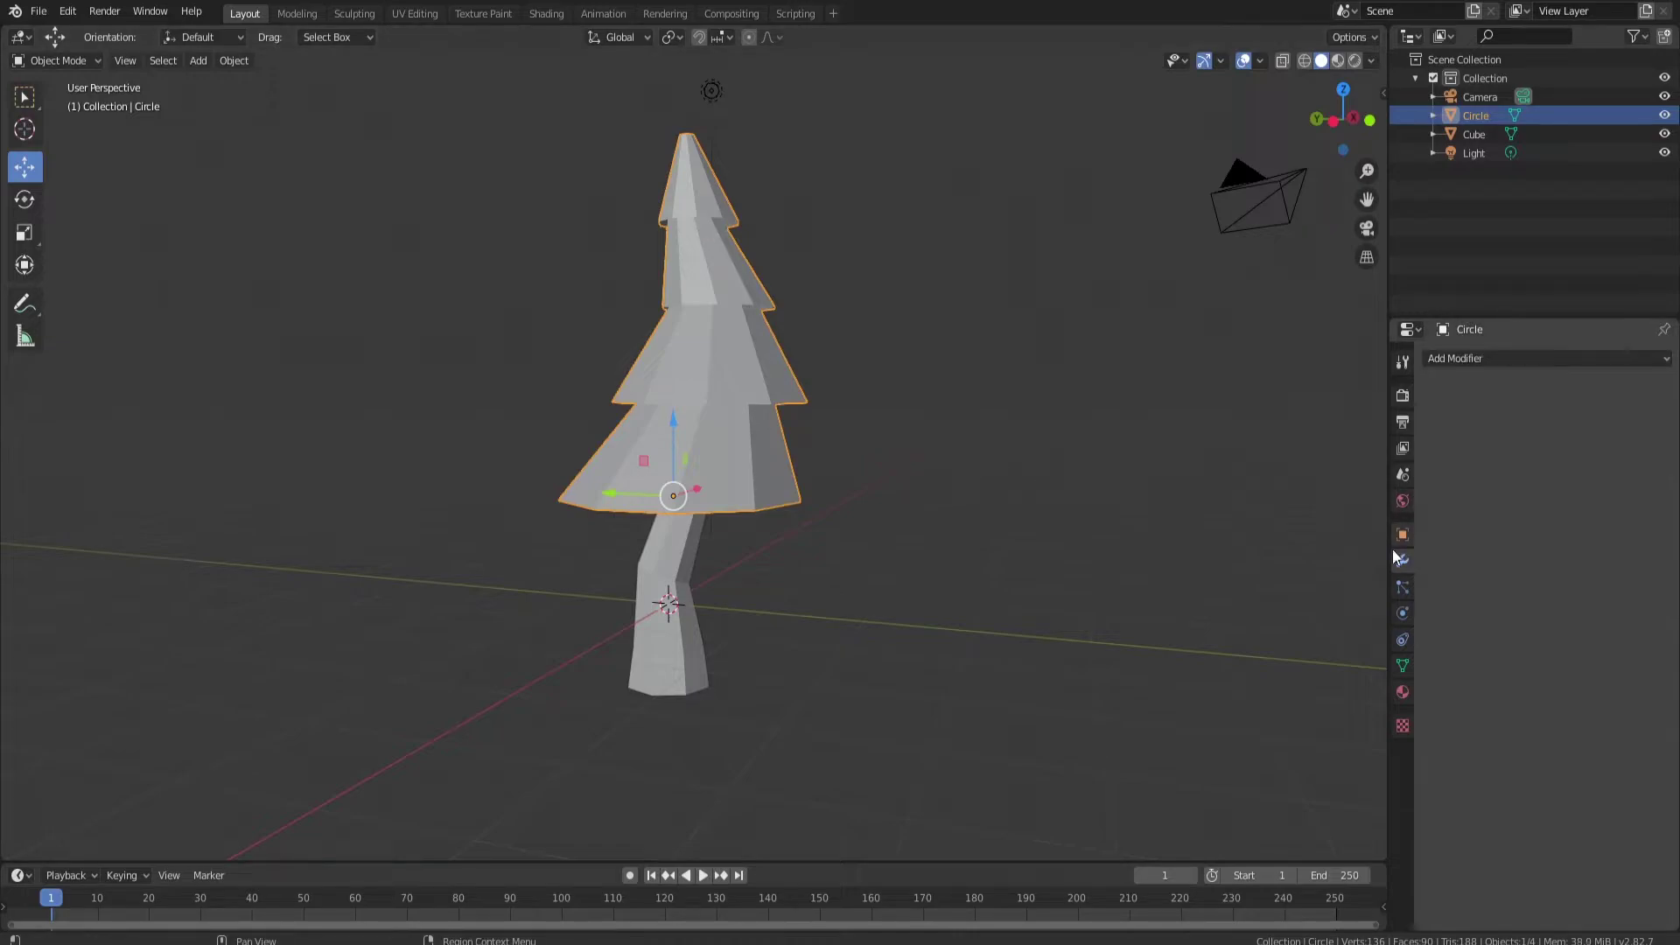
- Try a Solidify modifier on the foliage, starting with a thickness of about 0.02 m and adjusting it further
left_click(1482, 359)
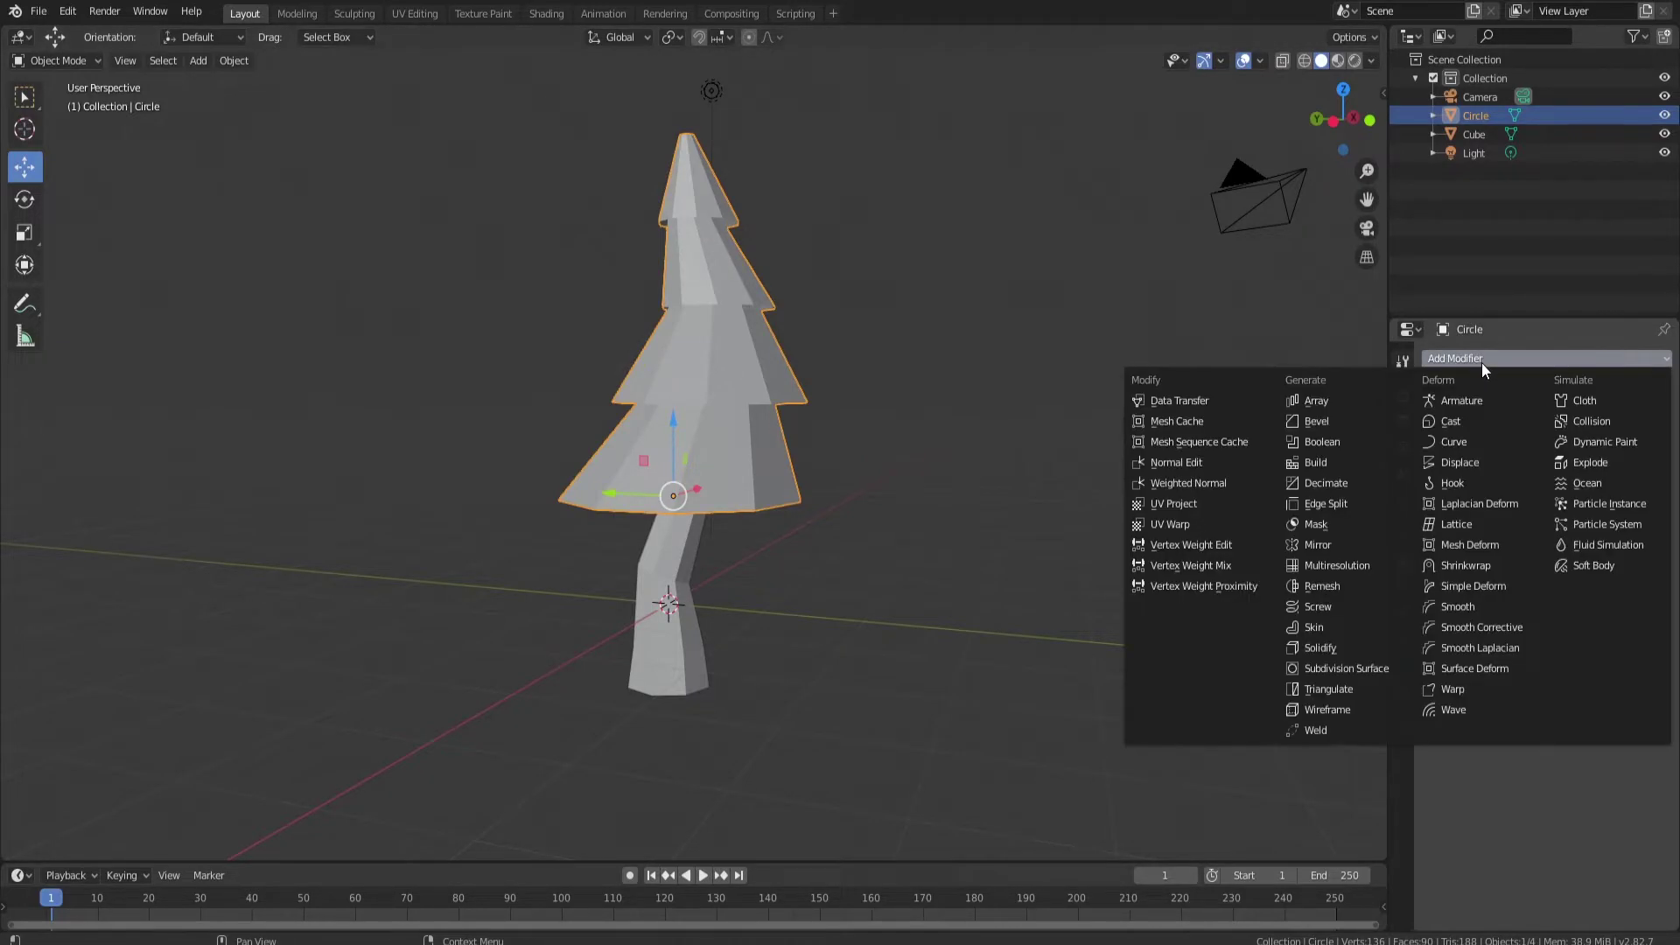
left_click(1320, 648)
middle_click_drag(1094, 525, 906, 354)
middle_click_drag(1006, 349, 1025, 483)
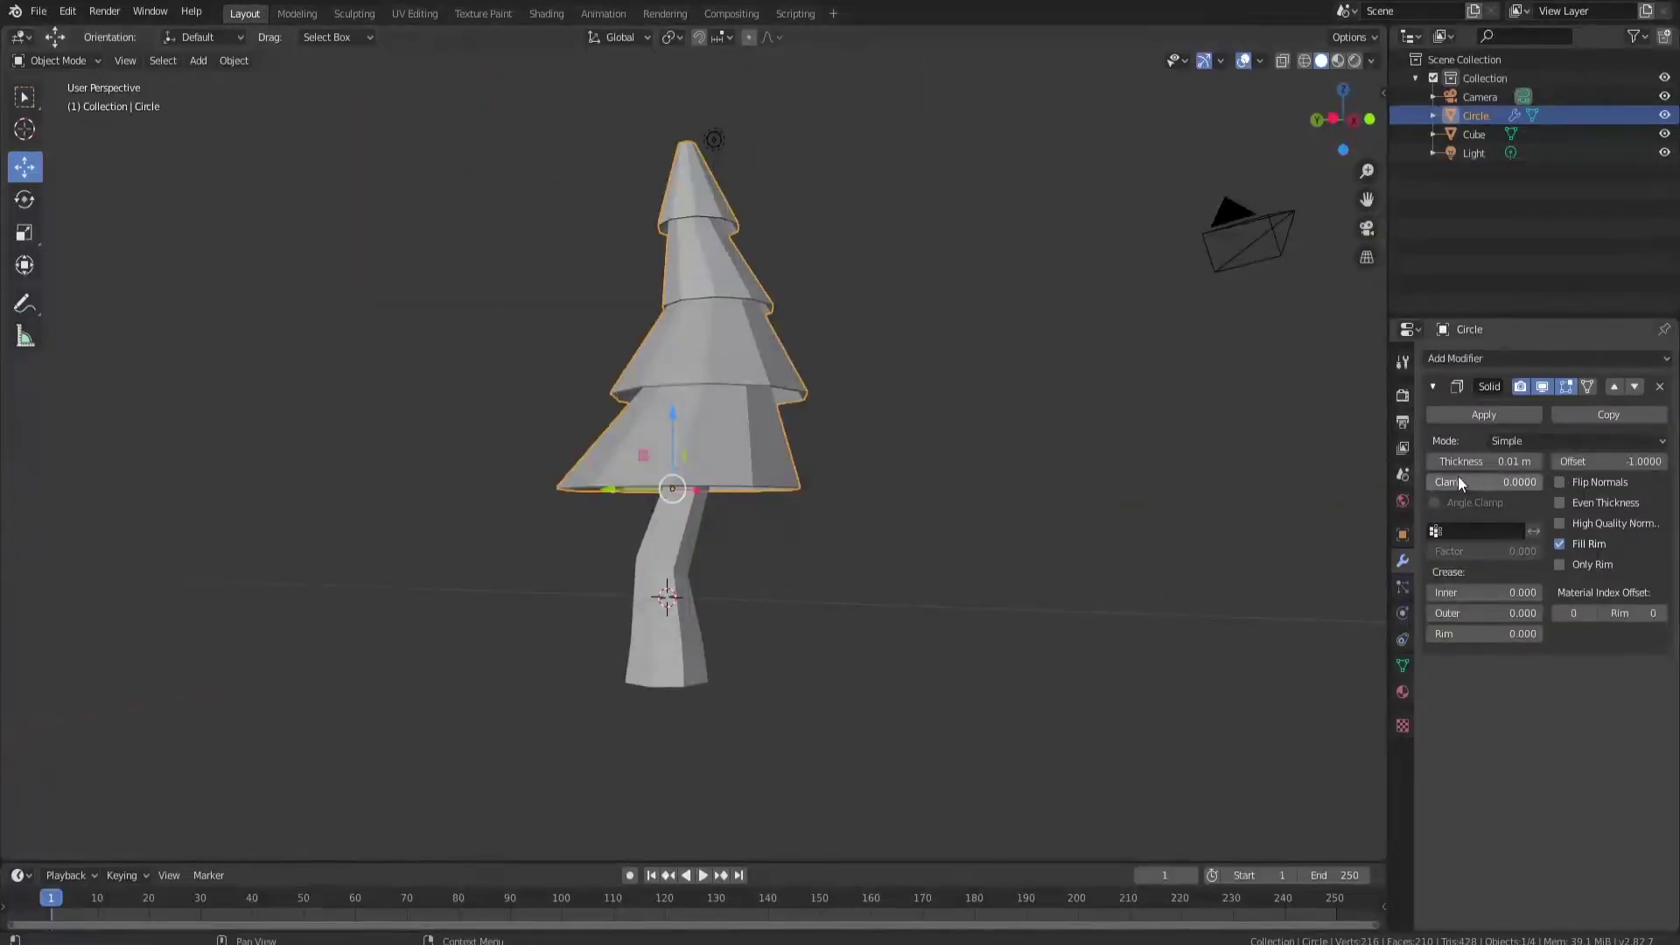
left_click_drag(1514, 461, 1470, 462)
middle_click_drag(963, 455, 1038, 520)
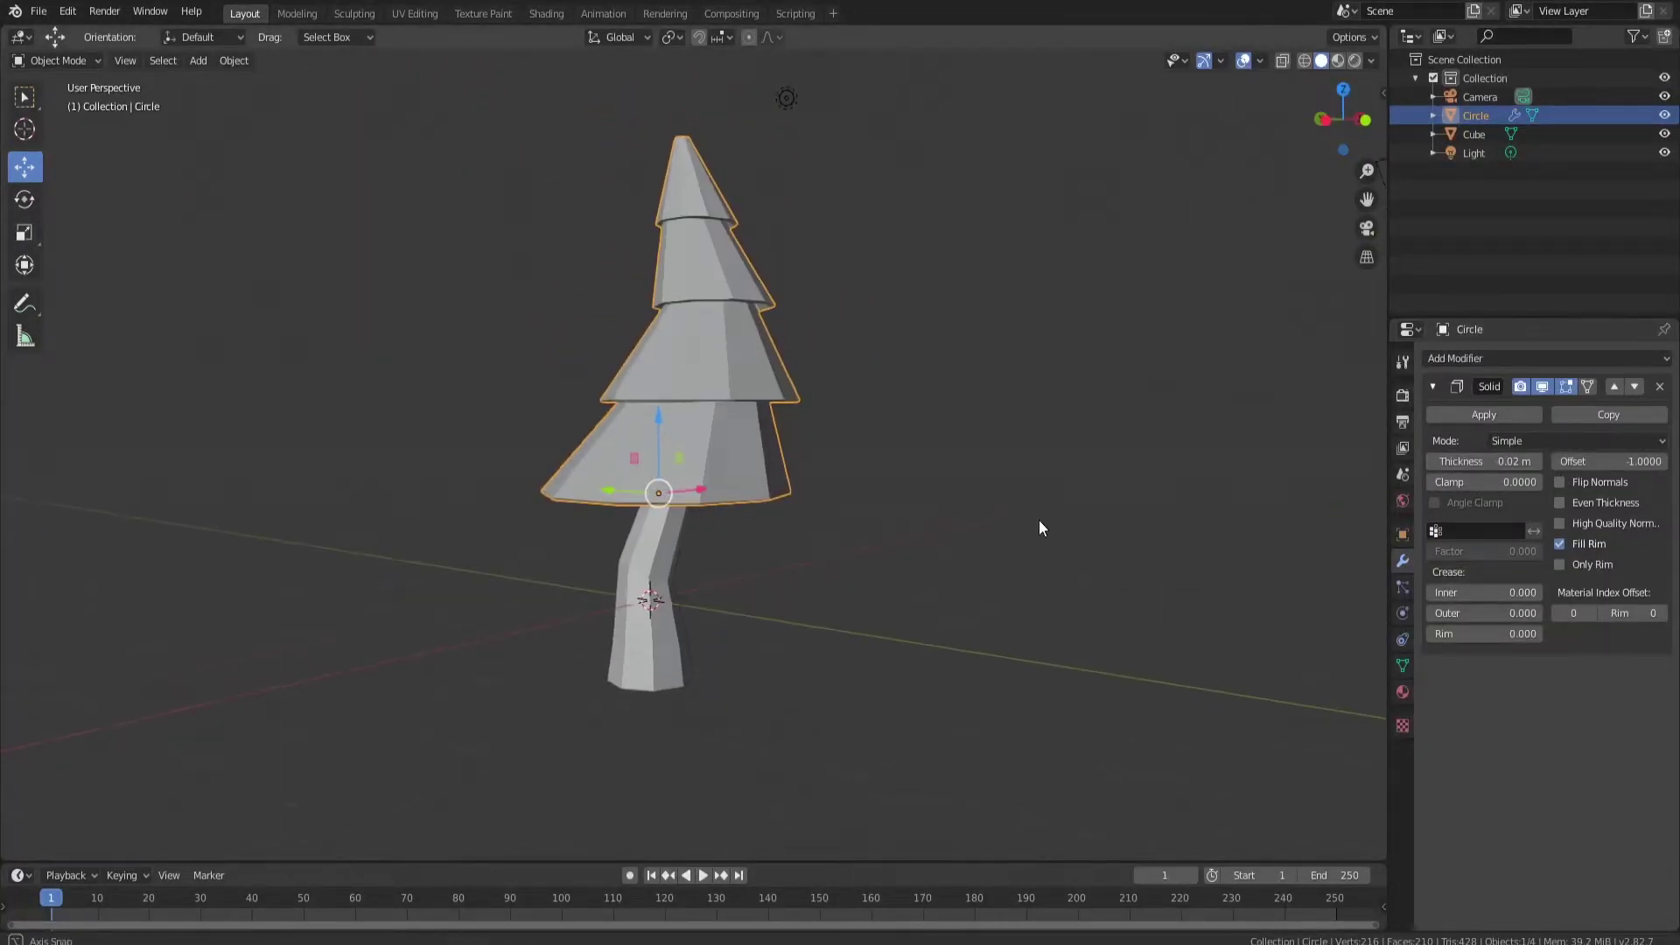
left_click_drag(1521, 466, 1562, 466)
- Undo the Solidify modifier and its thickness adjustments, going back to the foliage mesh in Edit Mode
key("ctrl+z")
key("ctrl+z")
key("ctrl+z")
key("ctrl+z")
key("ctrl+z")
key("ctrl+z")
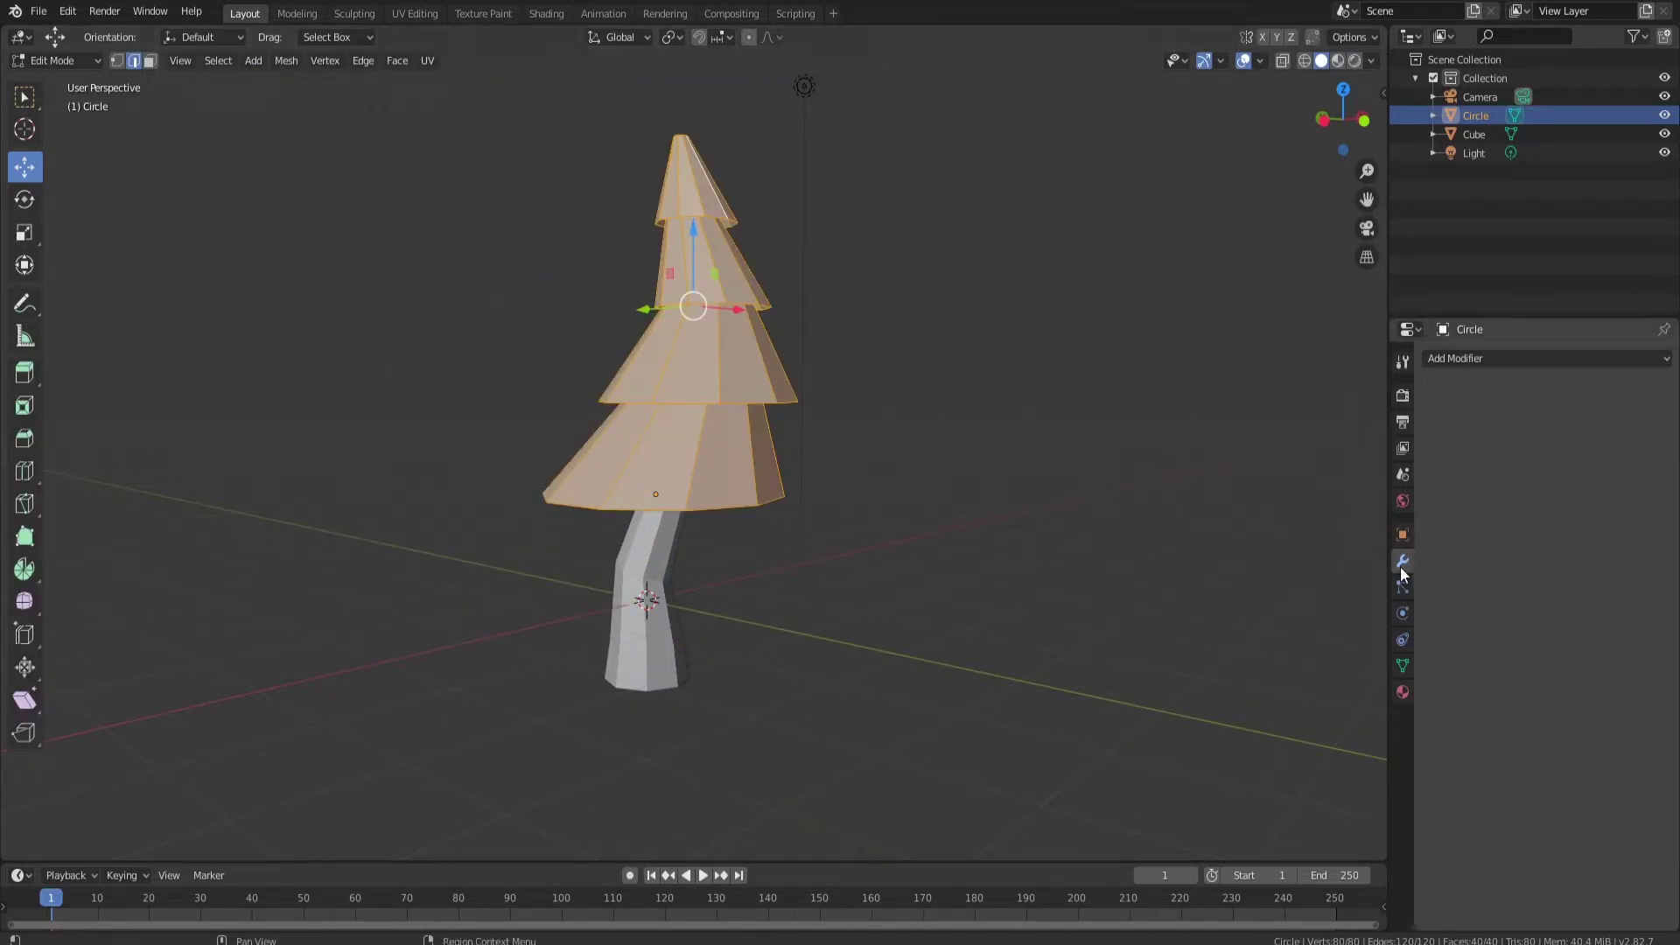
- Add a Solidify modifier to the foliage and set its thickness to 0.06 m
left_click(1481, 360)
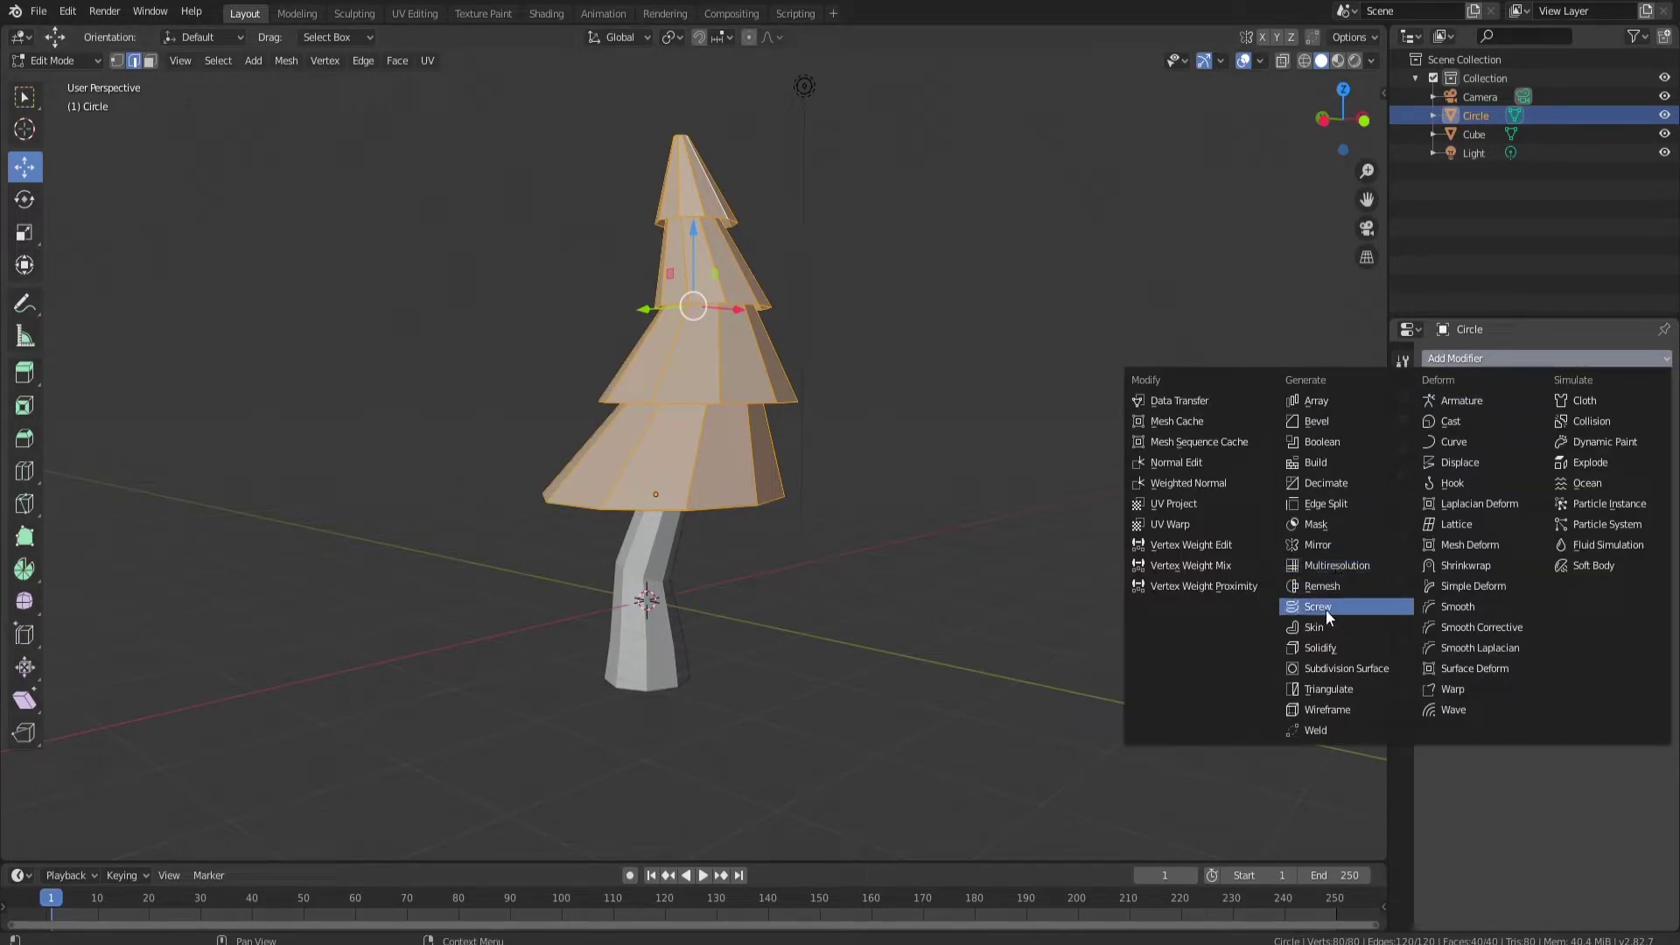
left_click(1321, 648)
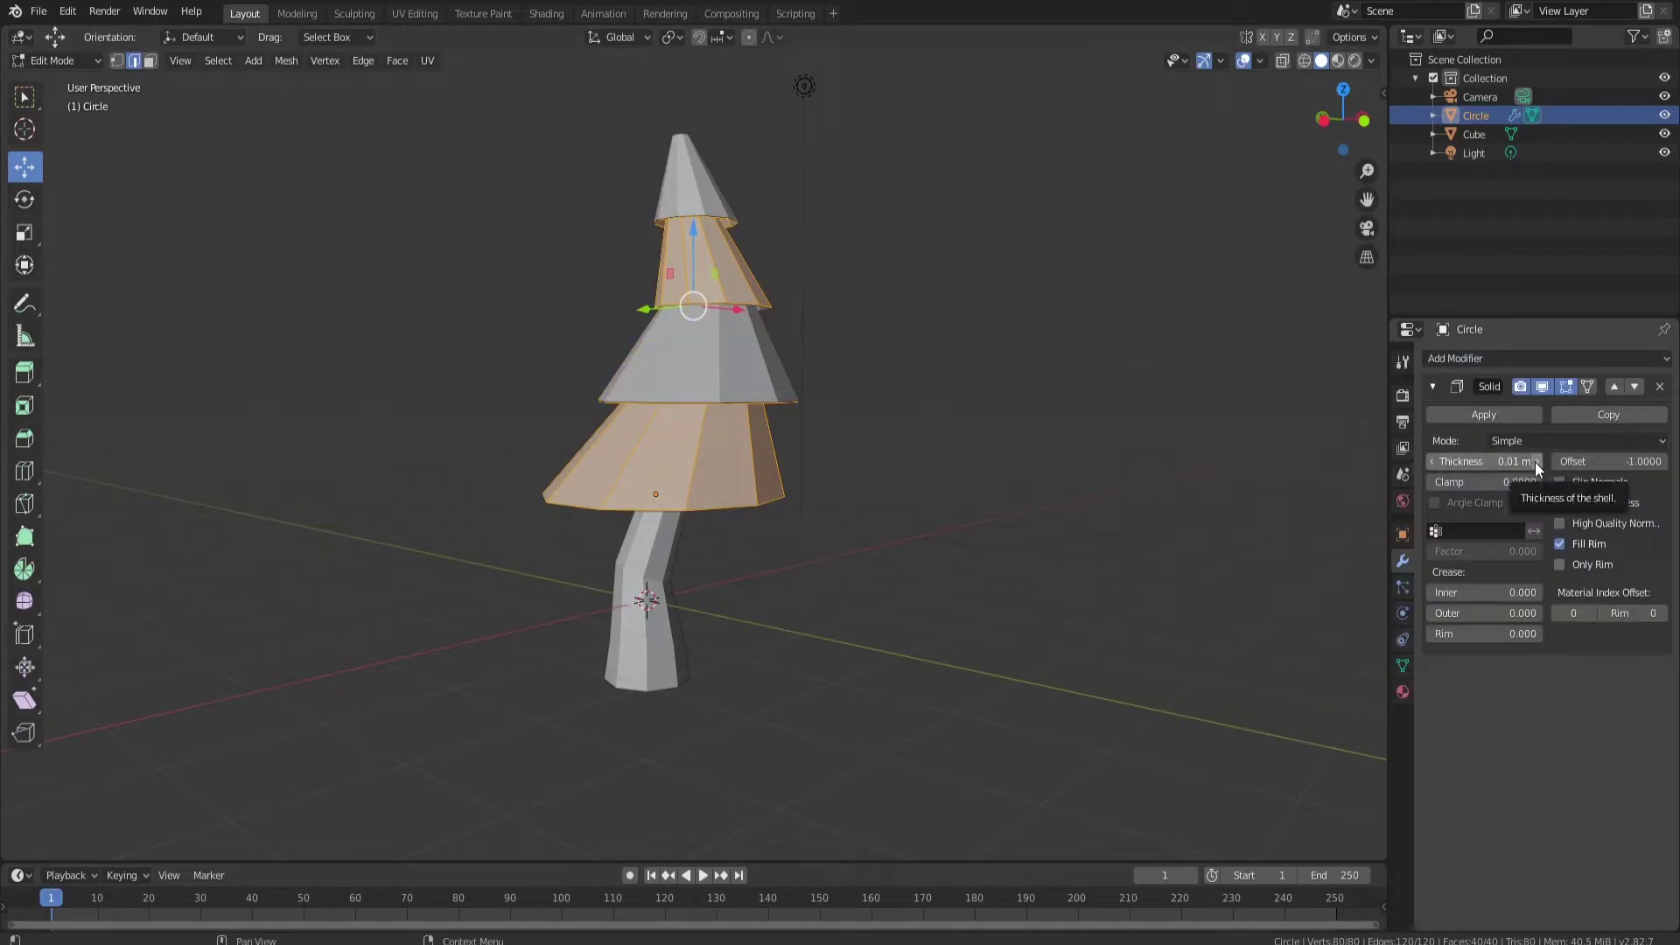
left_click_drag(1536, 468, 1566, 469)
middle_click_drag(1225, 420, 1117, 405)
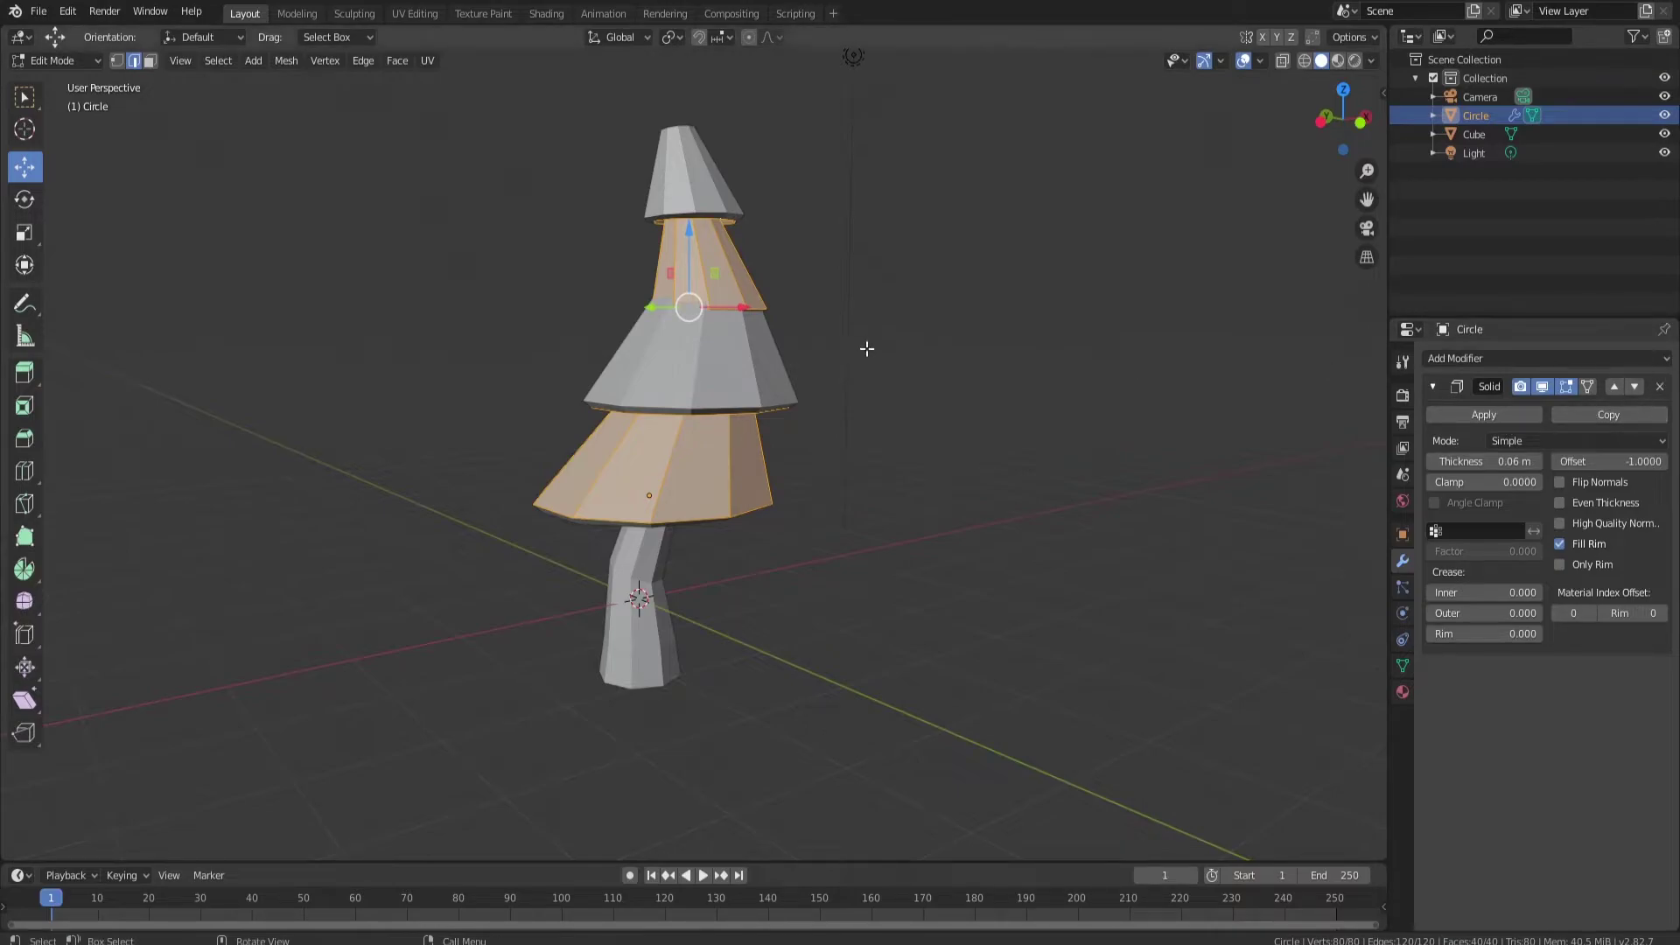
- Select the third foliage layer's bottom edge ring, shift it along X, and scale it up
middle_click_drag(739, 350, 734, 374)
left_click(758, 282, "alt")
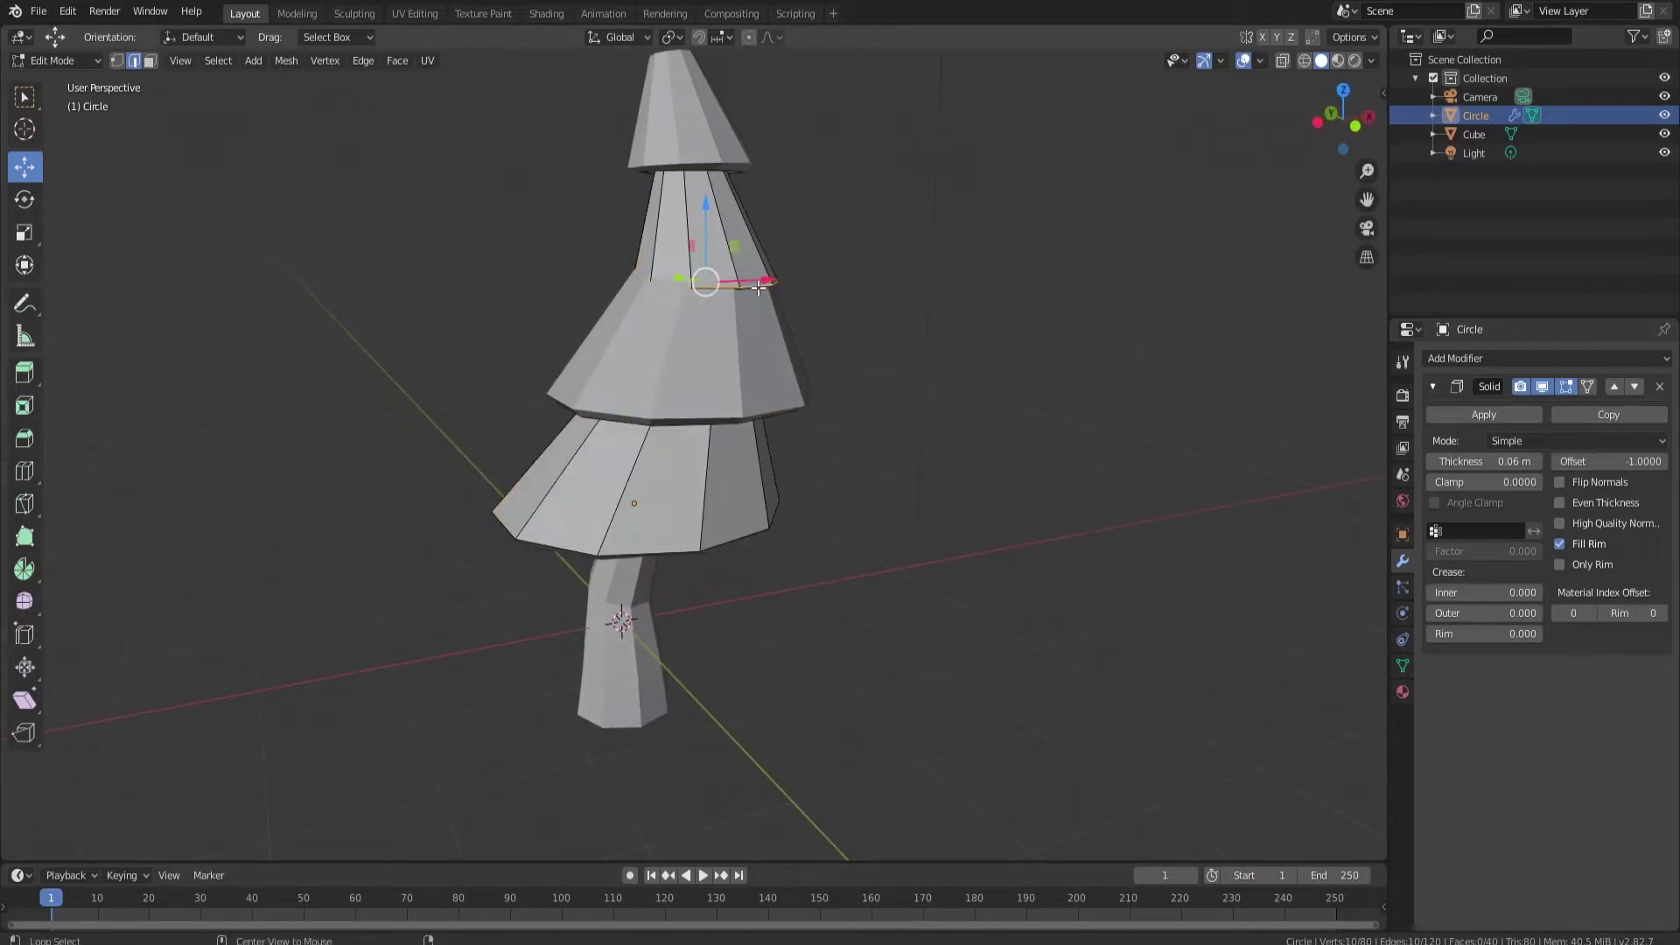
key("g")
key("x")
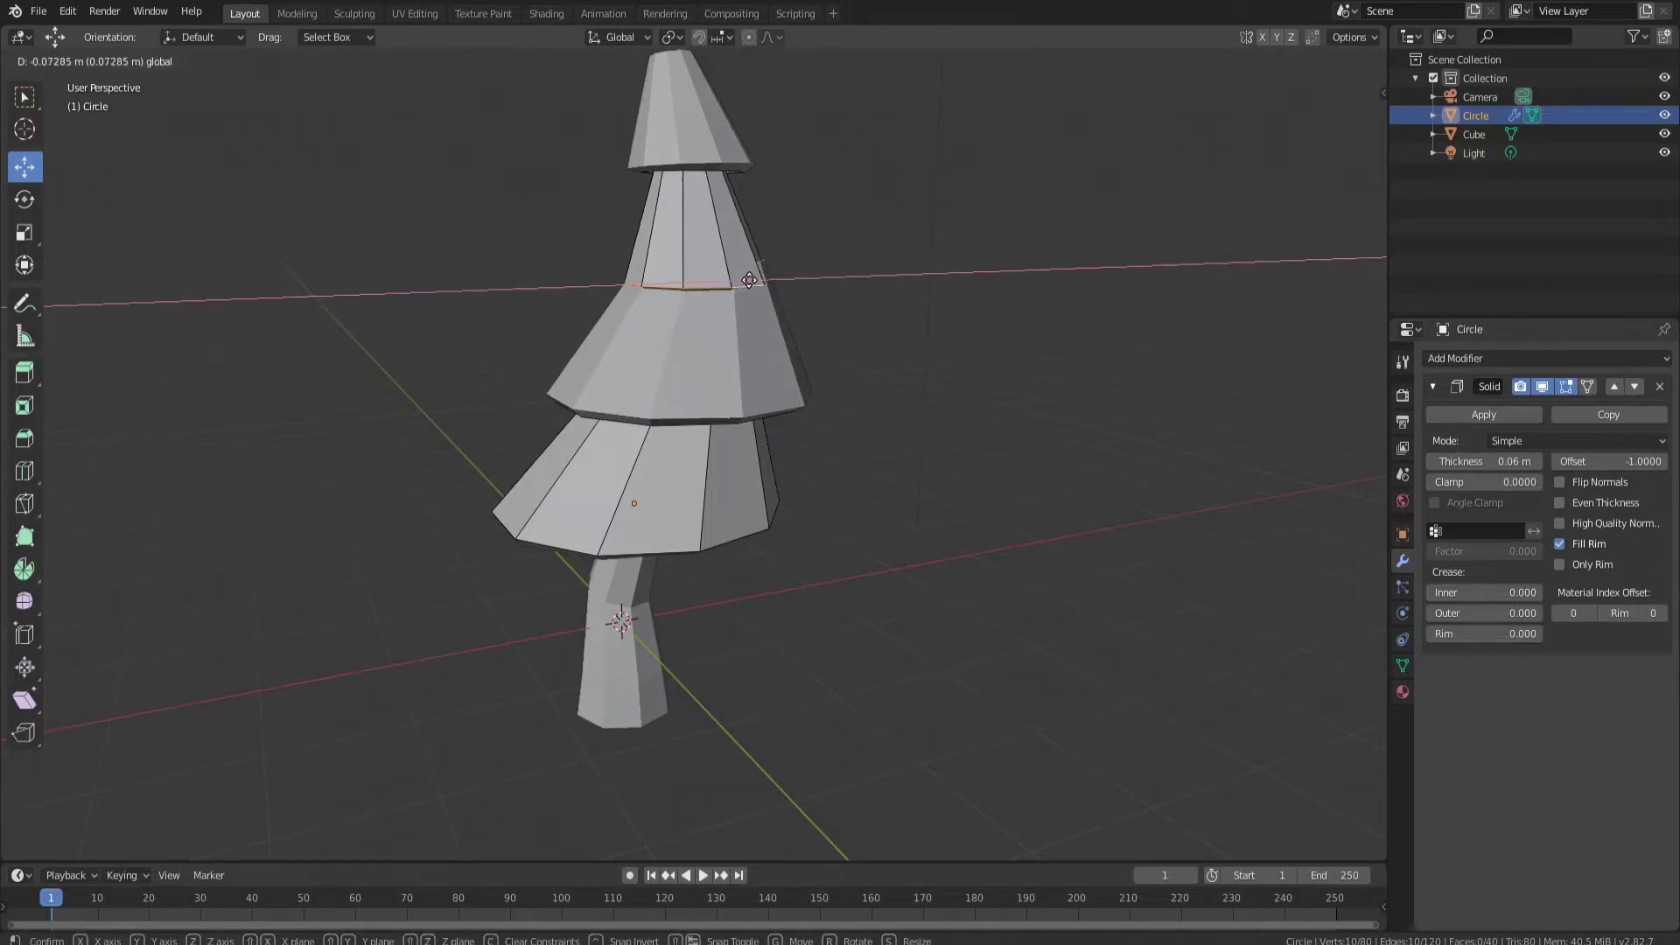
left_click(840, 301)
key("s")
left_click(878, 292)
- Scale and reposition the edge ring where the top foliage layer meets the third layer
middle_click_drag(877, 292, 869, 179)
left_click(745, 179, "alt")
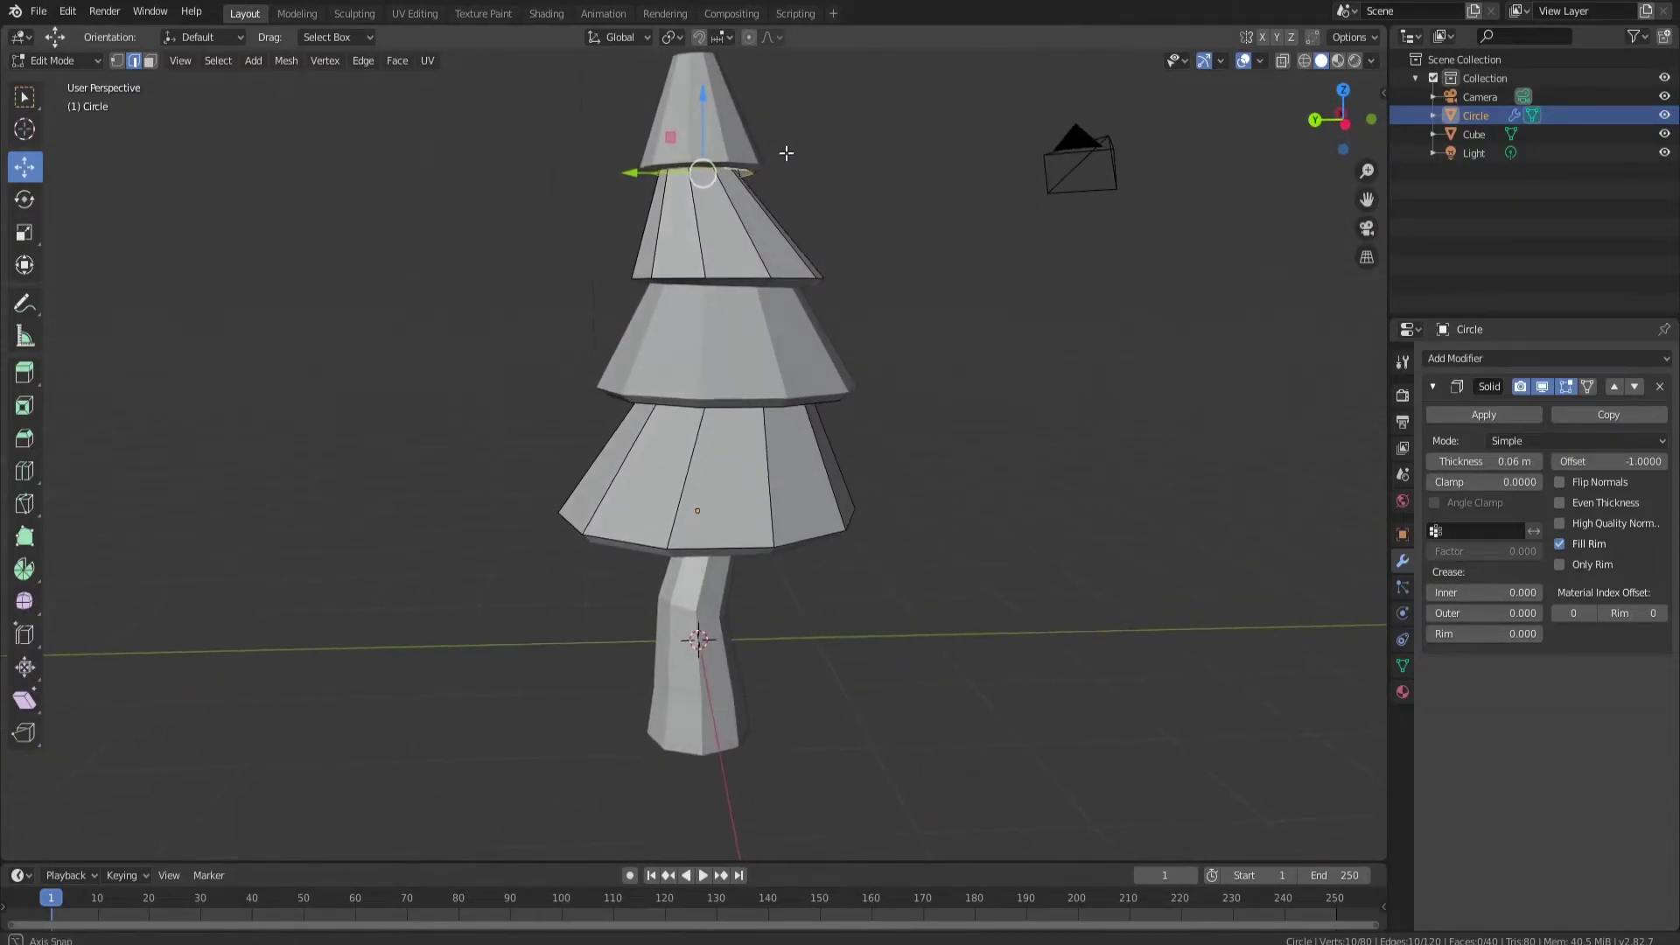
key("s")
left_click(960, 211)
key("g")
left_click(664, 173)
- Raise the top layer's tip ring about 0.628 m along Z and scale it to about 0.197
middle_click_drag(664, 173, 669, 273)
left_click(669, 273, "alt")
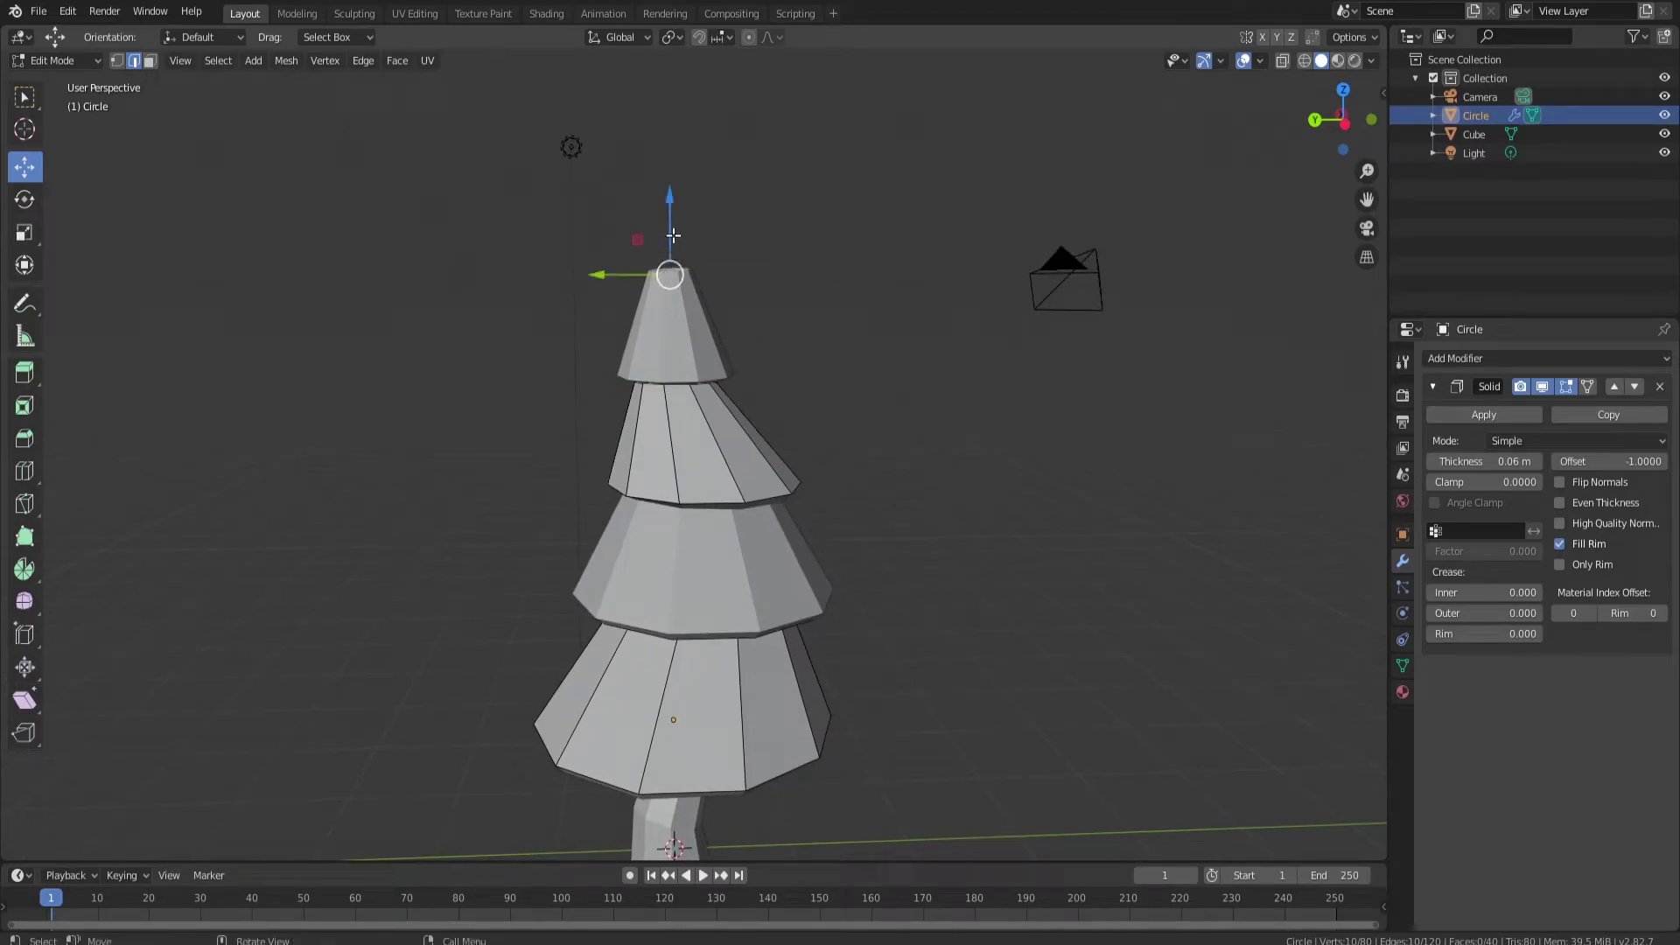
key("g")
key("z")
left_click(786, 216)
key("s")
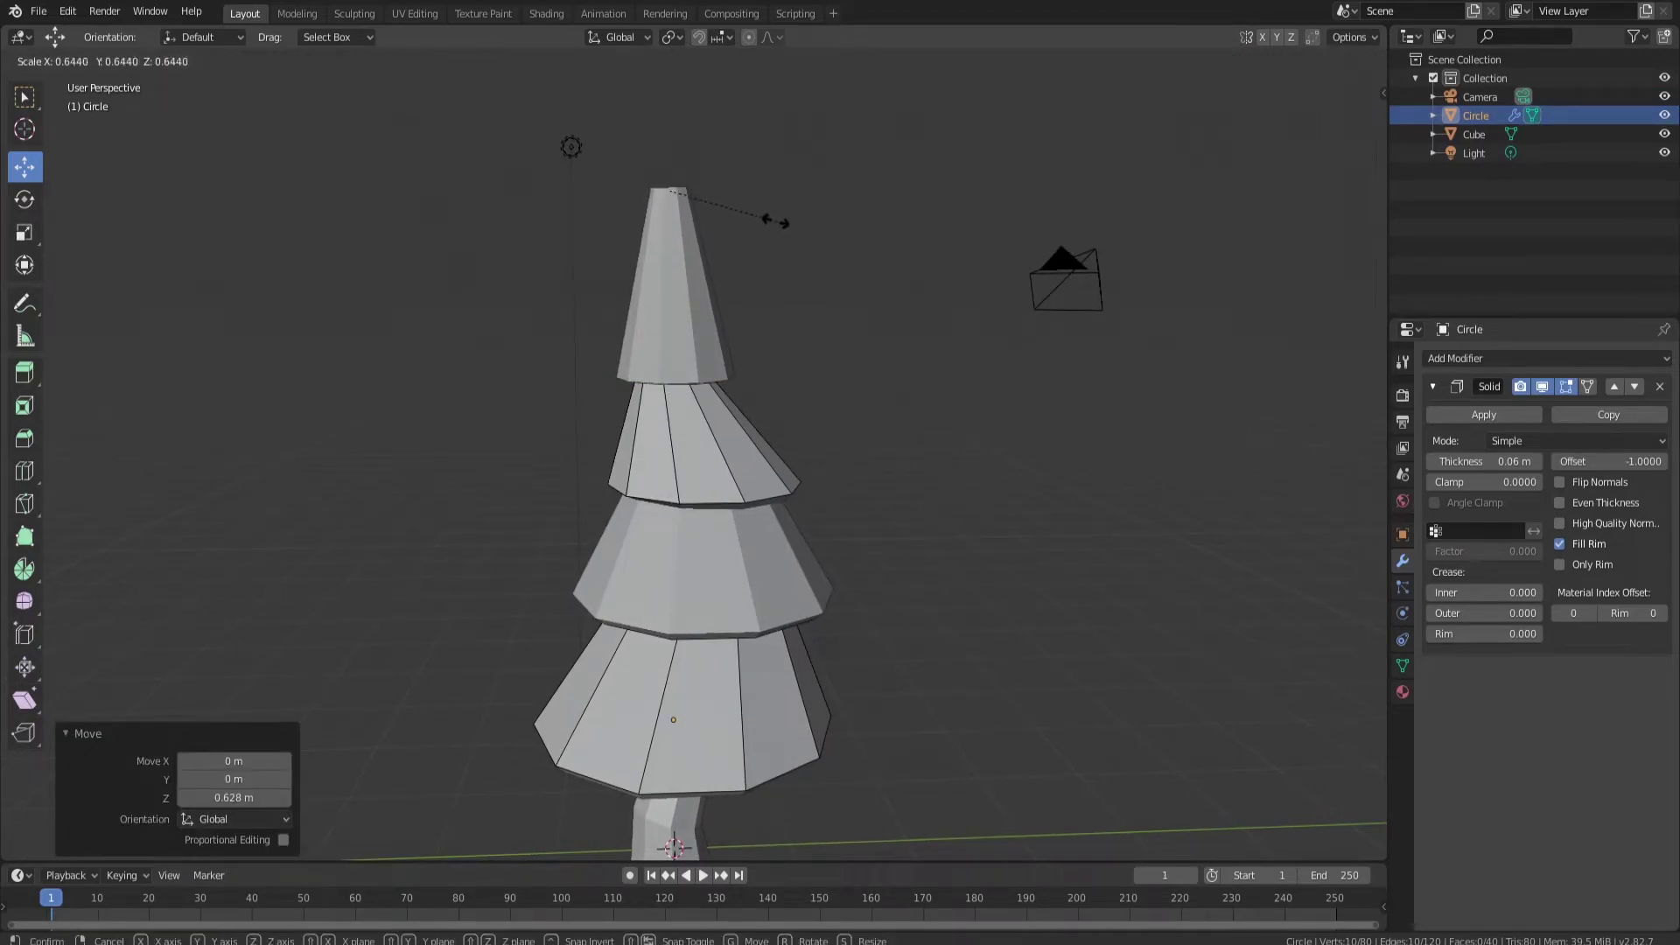
left_click(700, 197)
- Offset the tip ring in positive Y, scale it by 0.484, lower it along Z, and shift it -0.151 m along Y
key("g")
key("y")
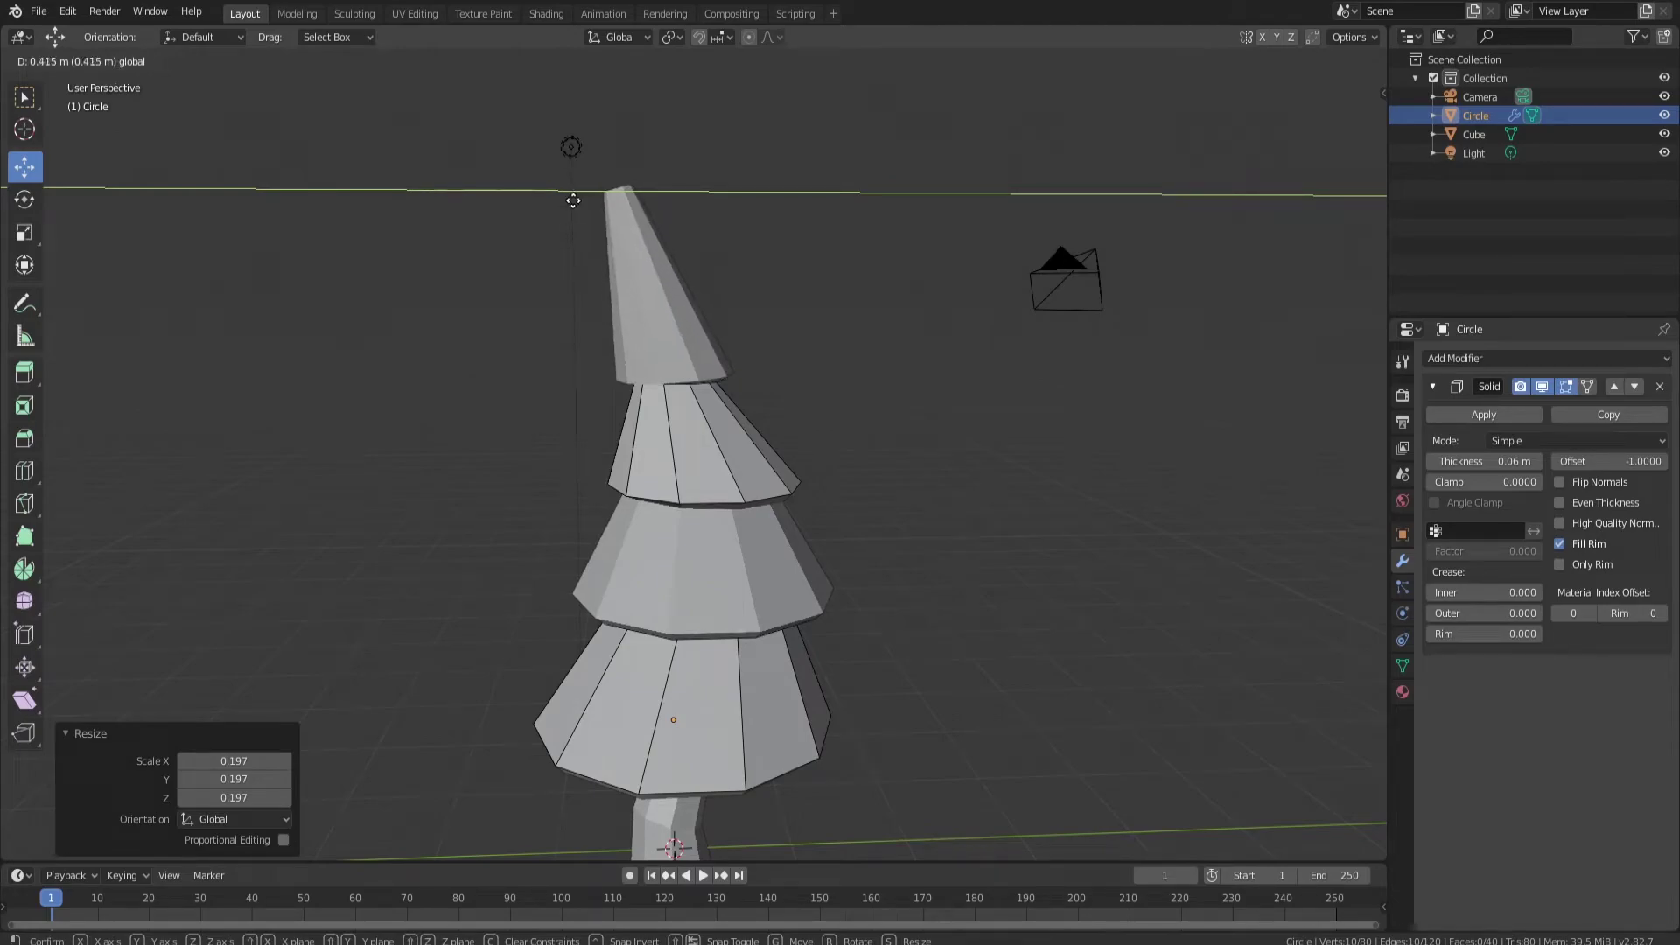
left_click(581, 197)
key("g")
key("z")
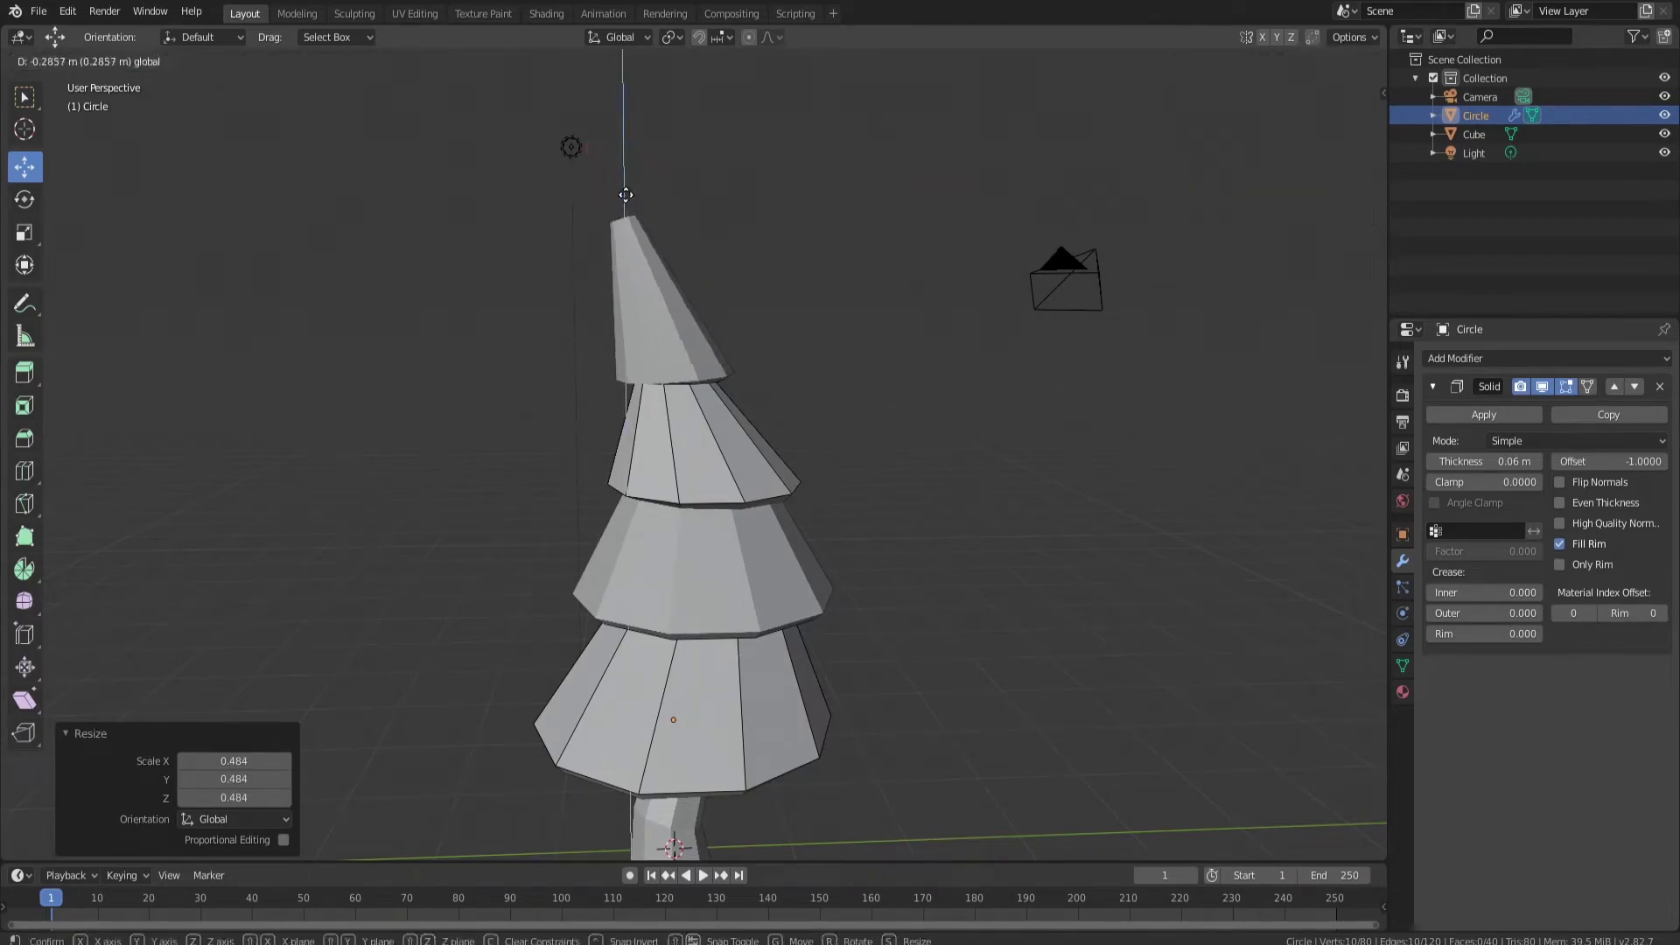
left_click(608, 232)
left_click_drag(605, 234, 619, 234)
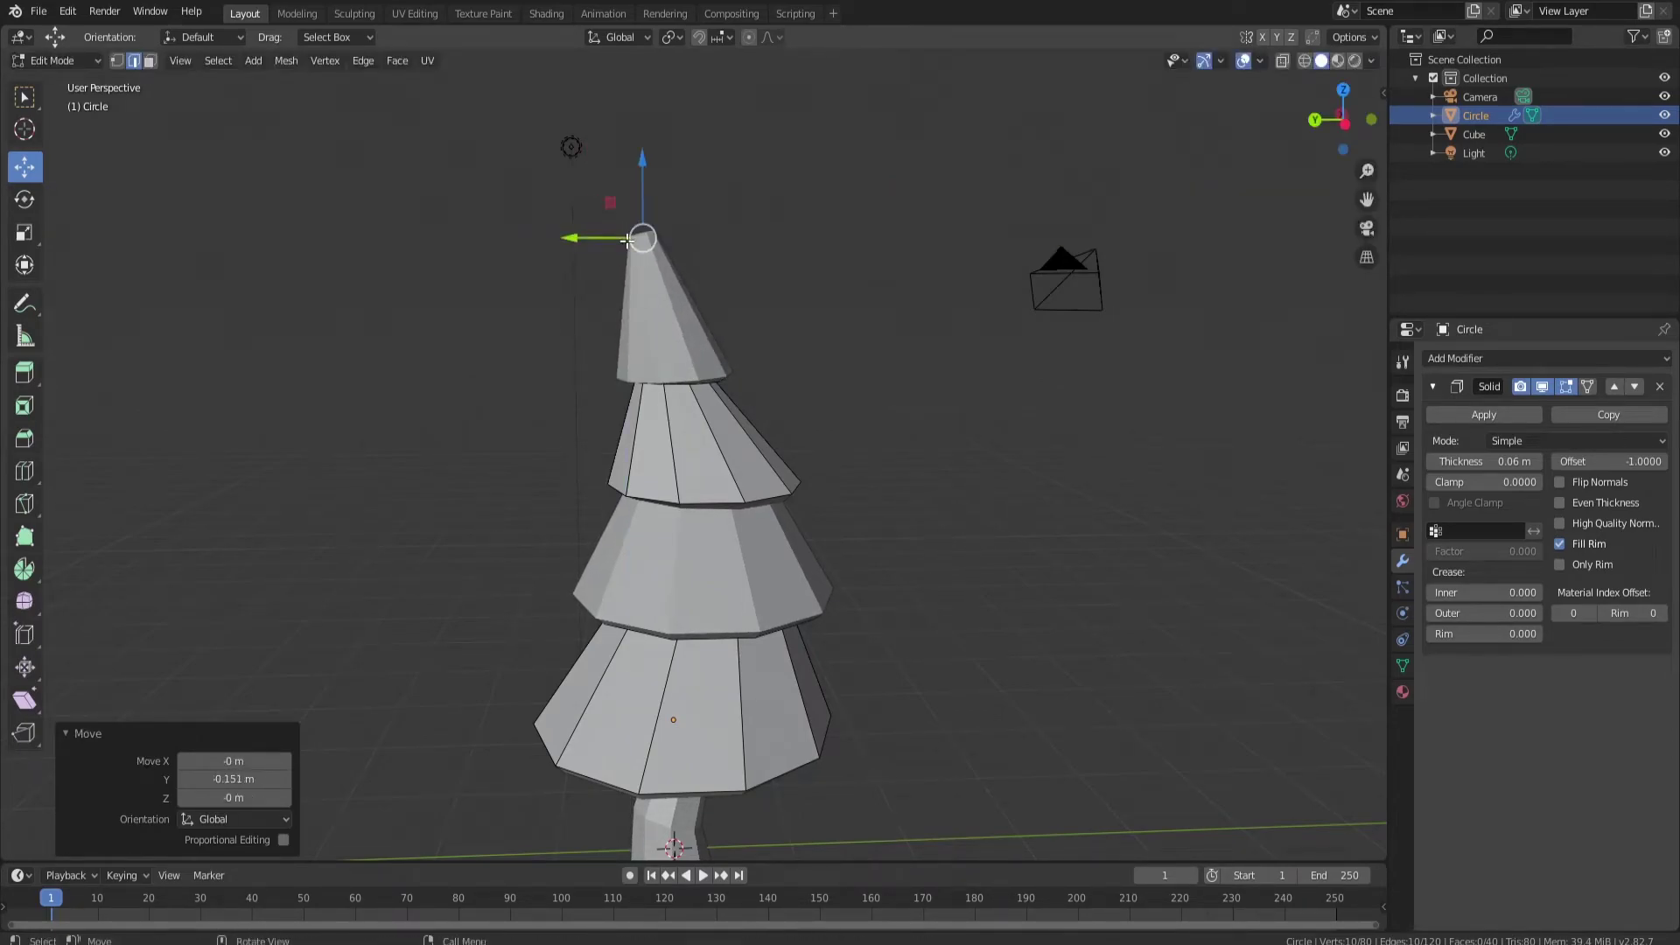
- Examine the thickened foliage in Object Mode from several angles and distances
middle_click_drag(864, 356, 787, 382)
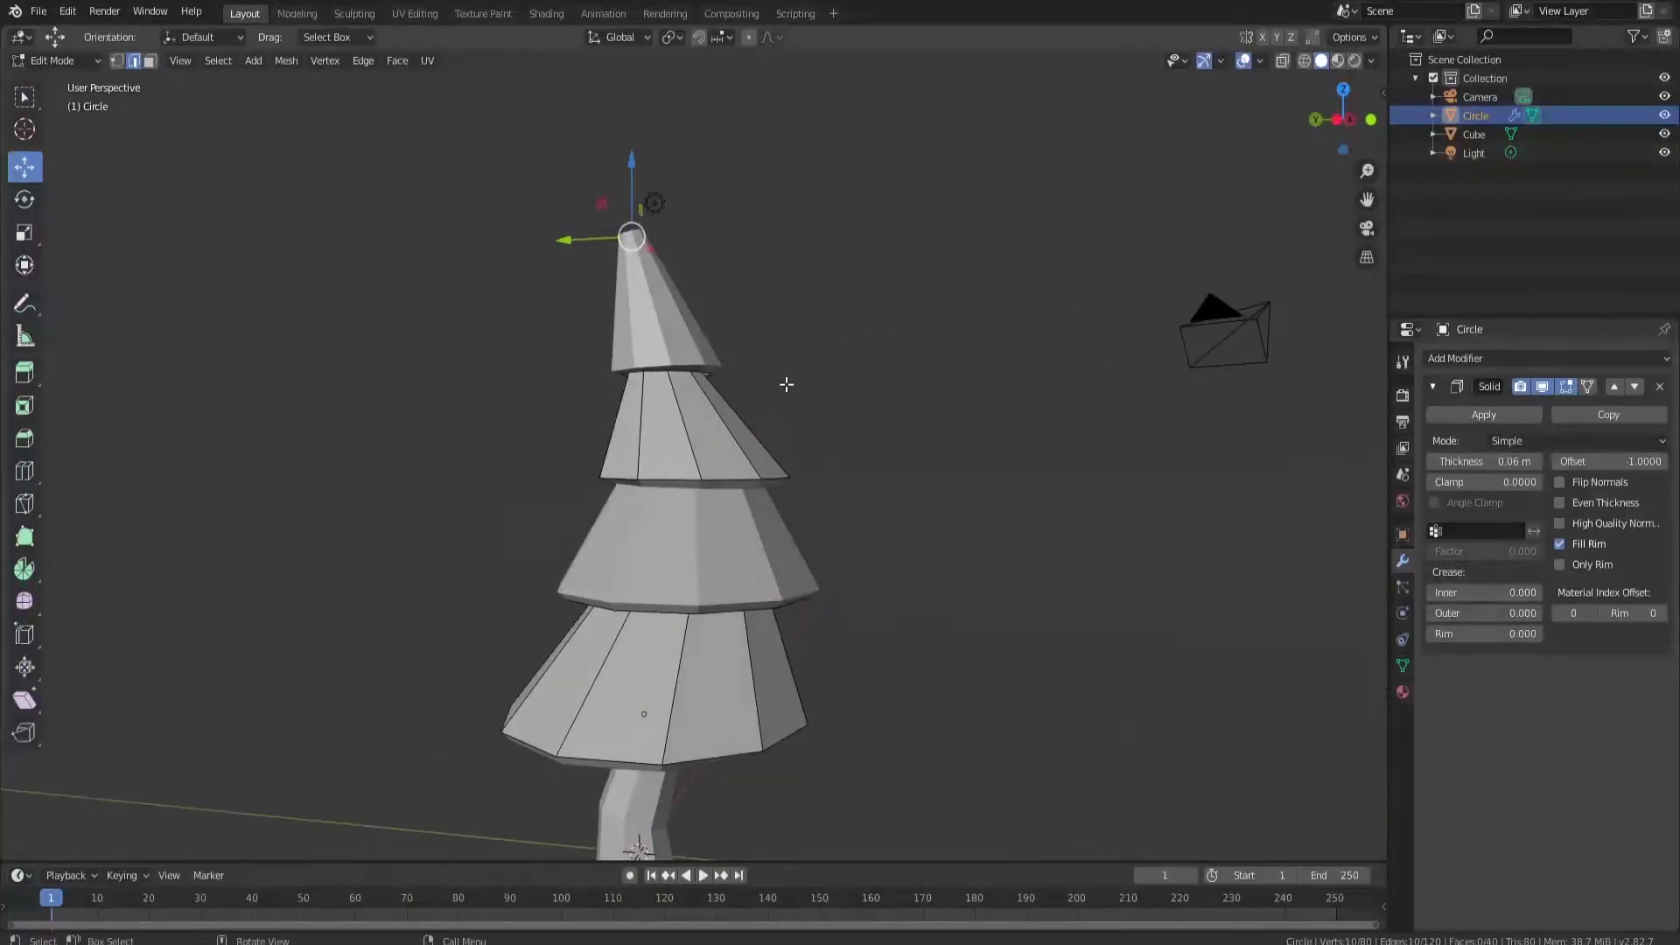
scroll(724, 426, "down", 2)
left_click(777, 469)
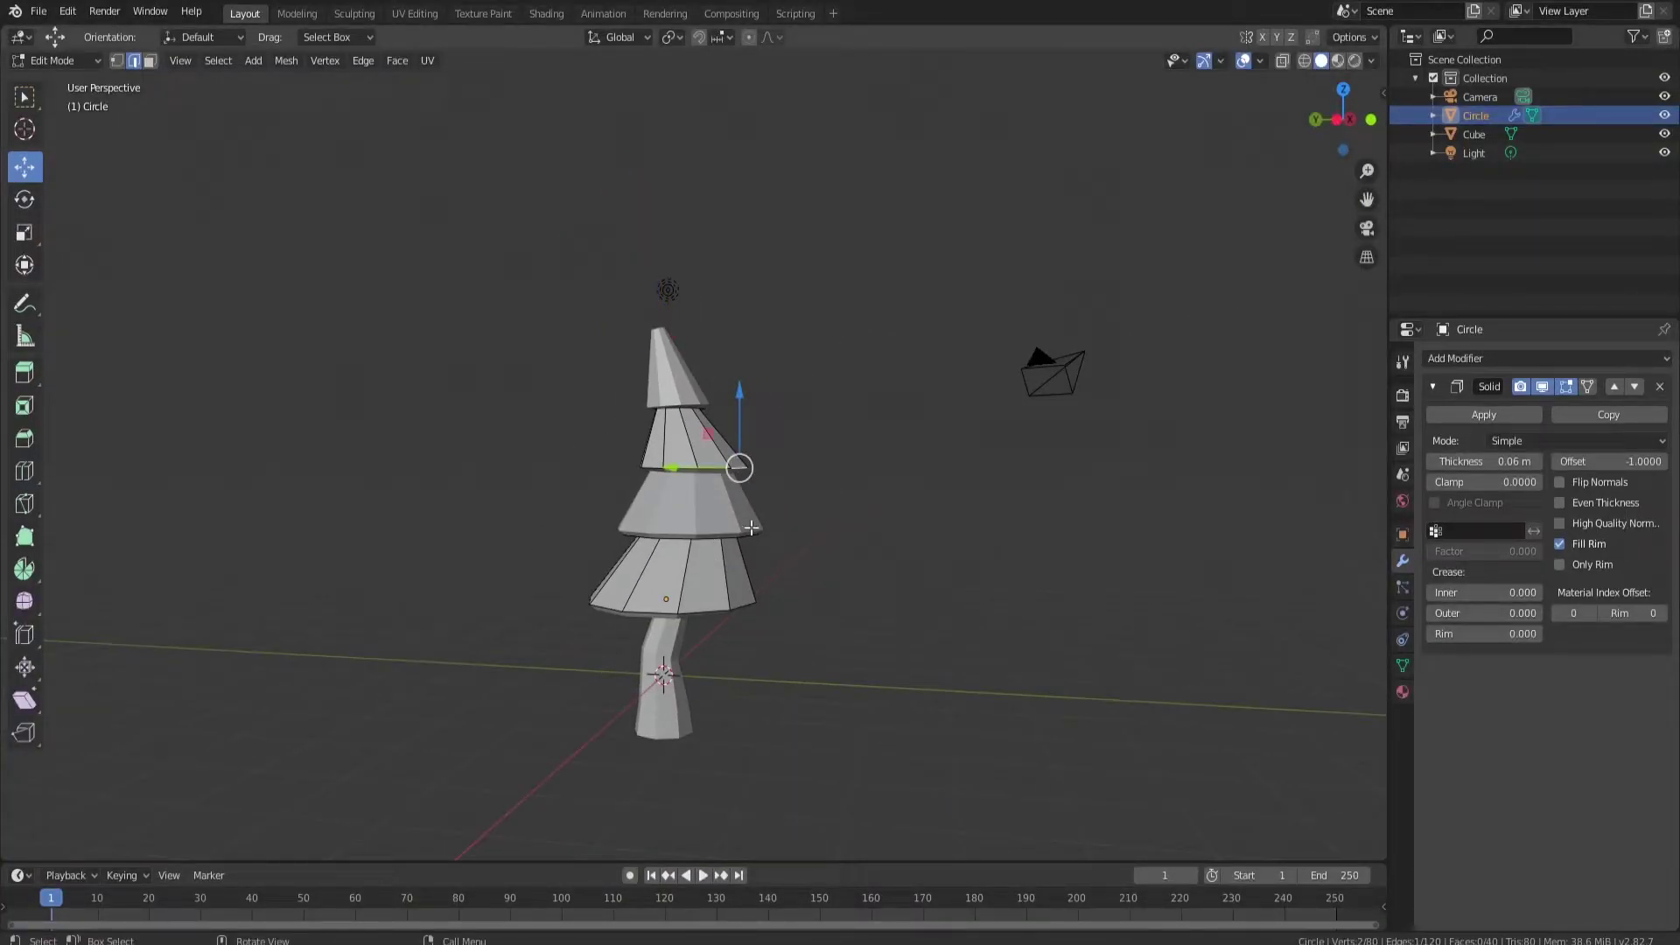
key("Tab")
middle_click_drag(707, 469, 775, 427)
scroll(769, 448, "up", 2)
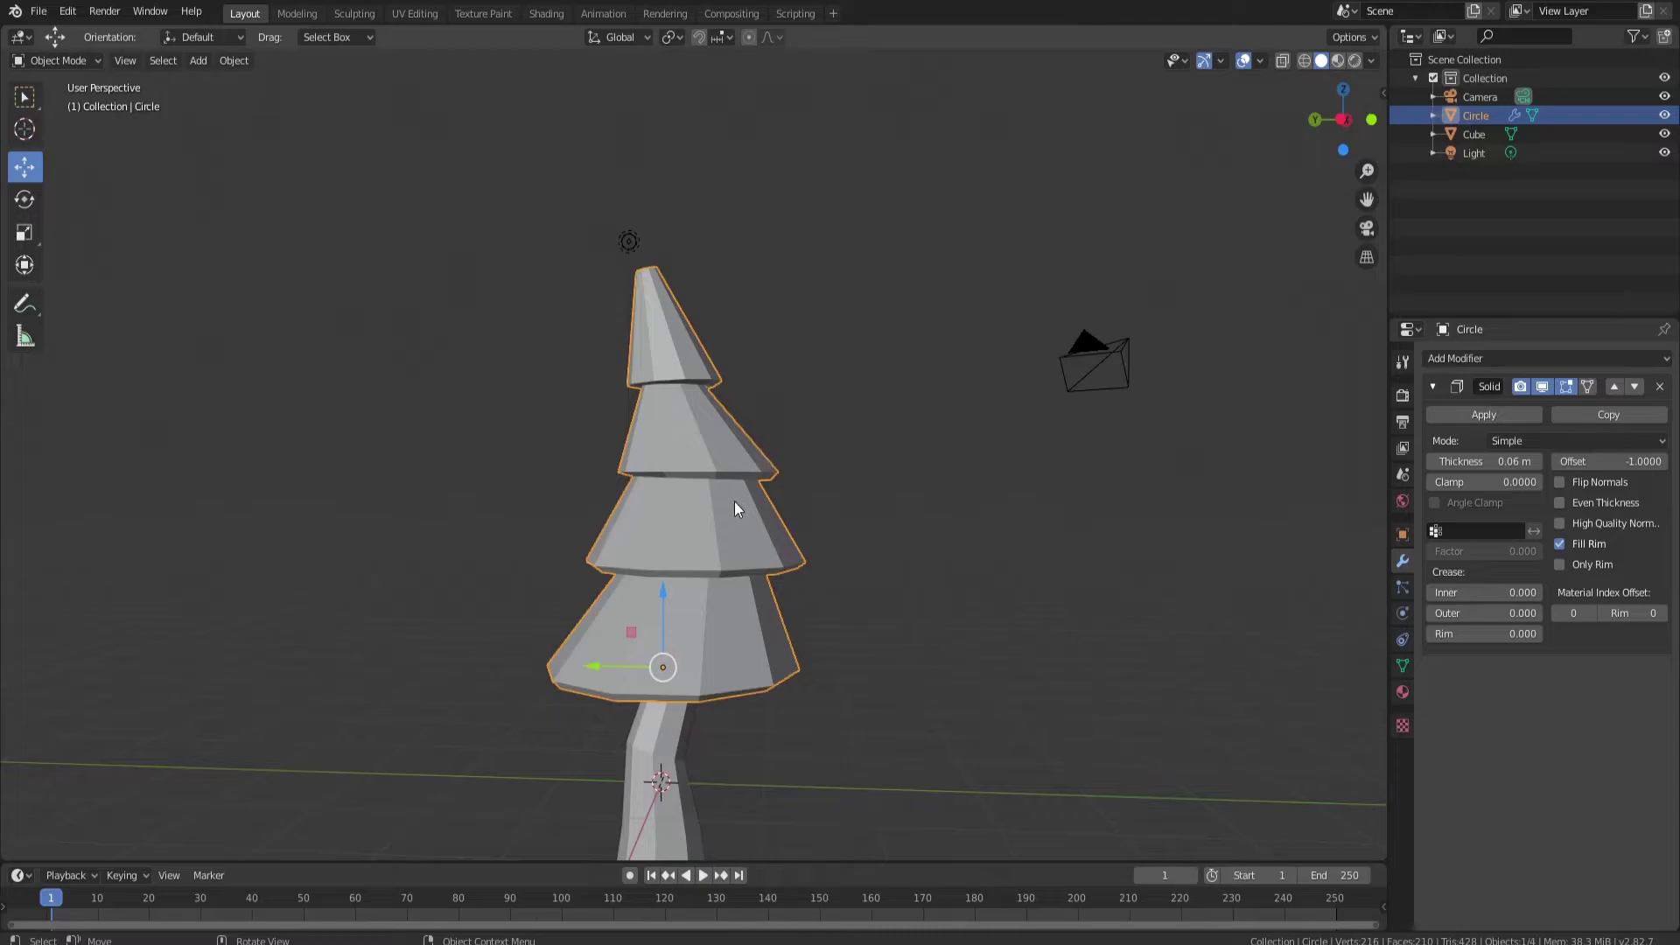
scroll(735, 501, "down", 1)
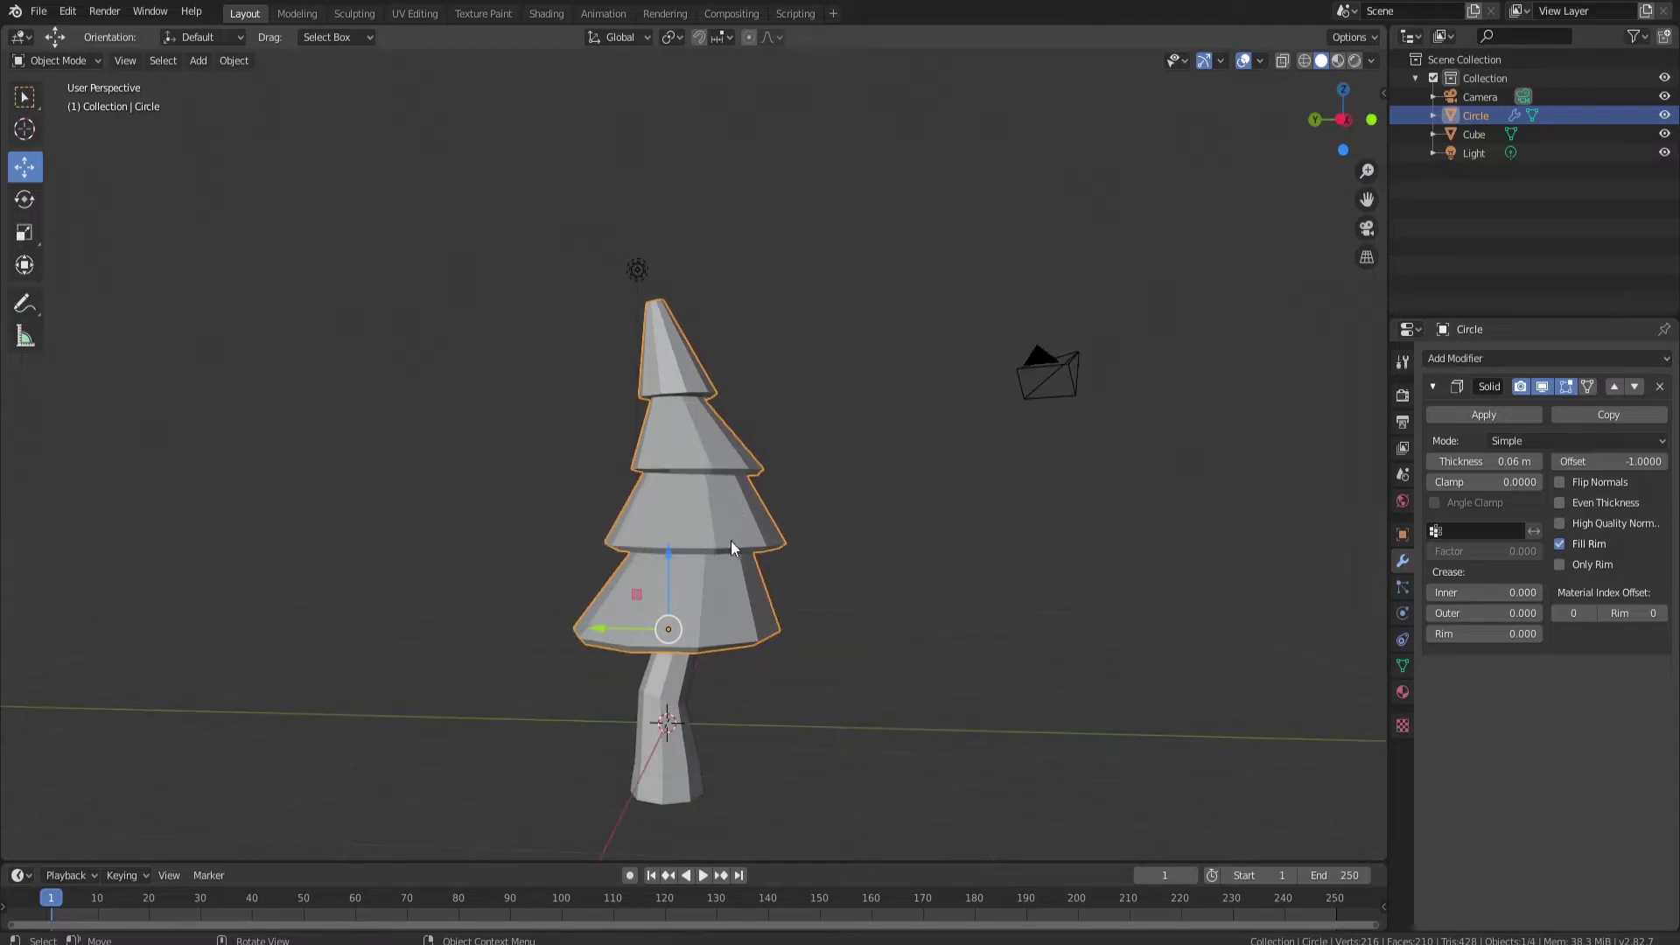
scroll(765, 538, "up", 2)
middle_click_drag(768, 539, 731, 531)
- Select the entire third and lowest foliage layers in Edit Mode and rotate them about 42.9° around the Z axis
key("Tab")
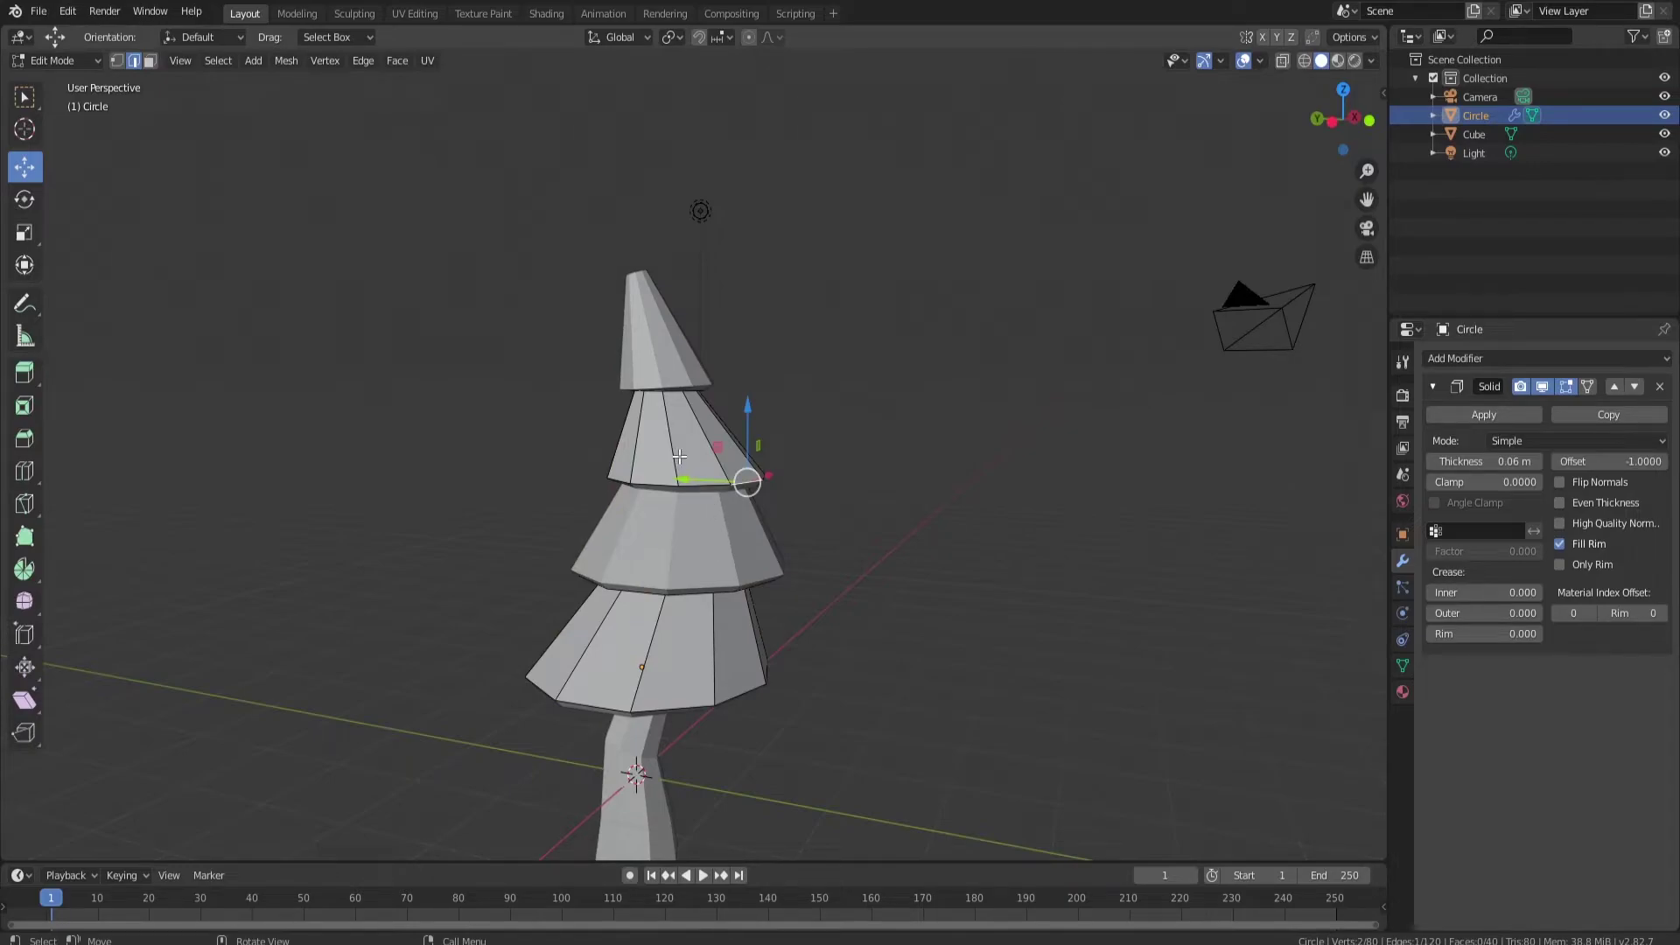
key("ctrl+l")
key("l")
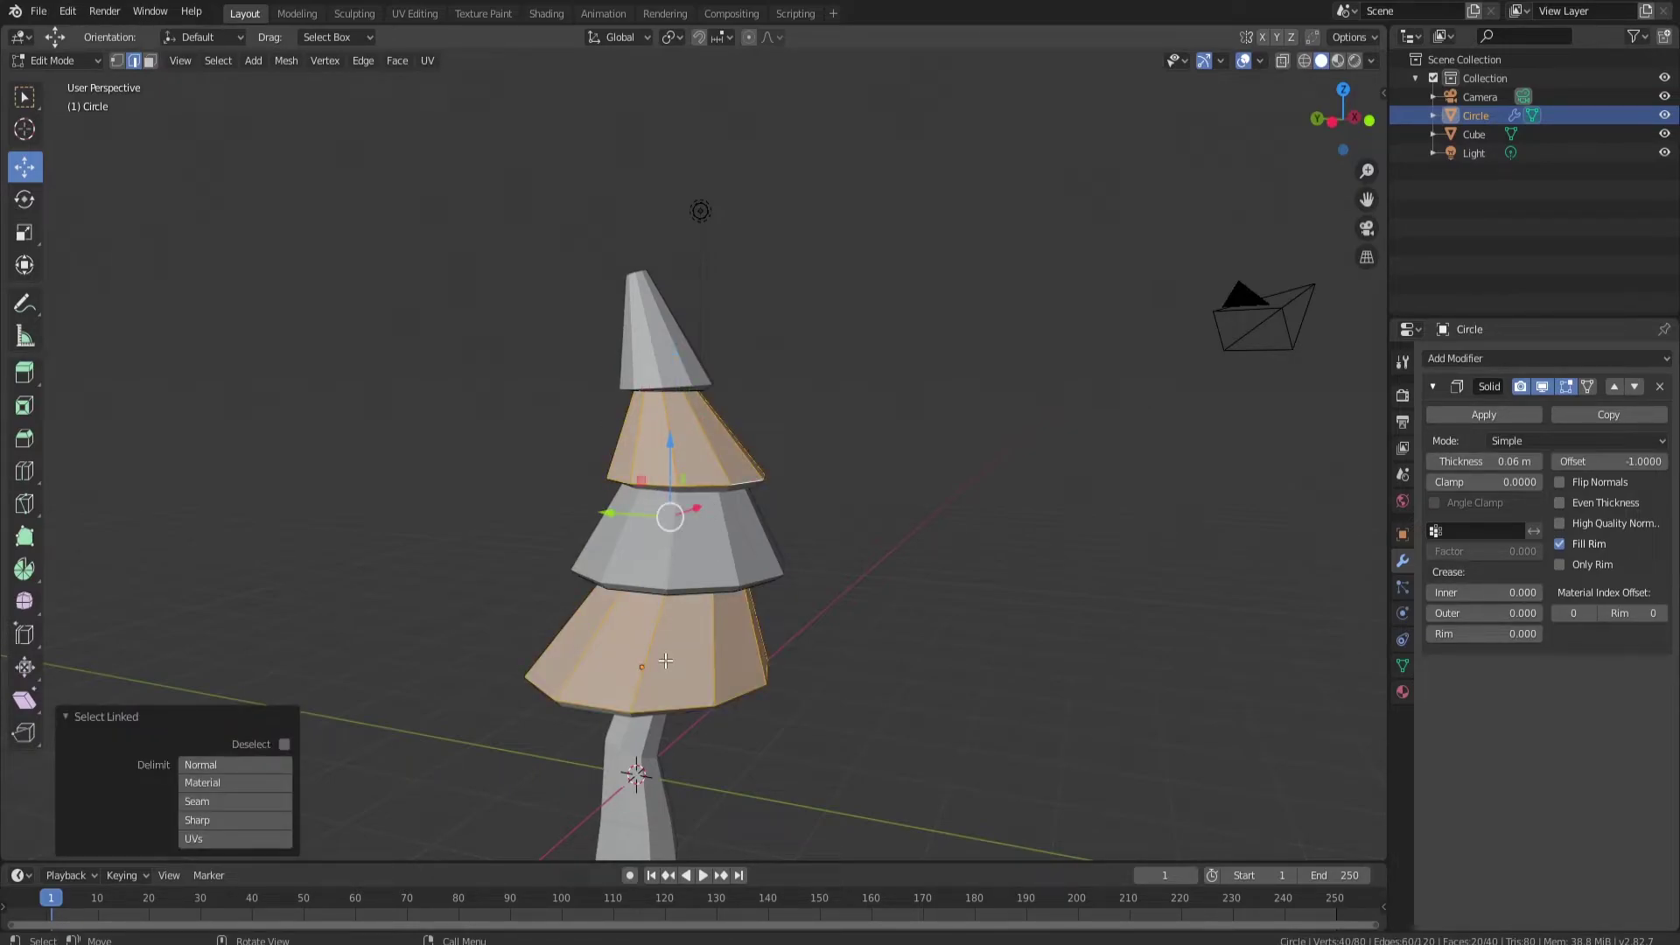
key("r")
key("y")
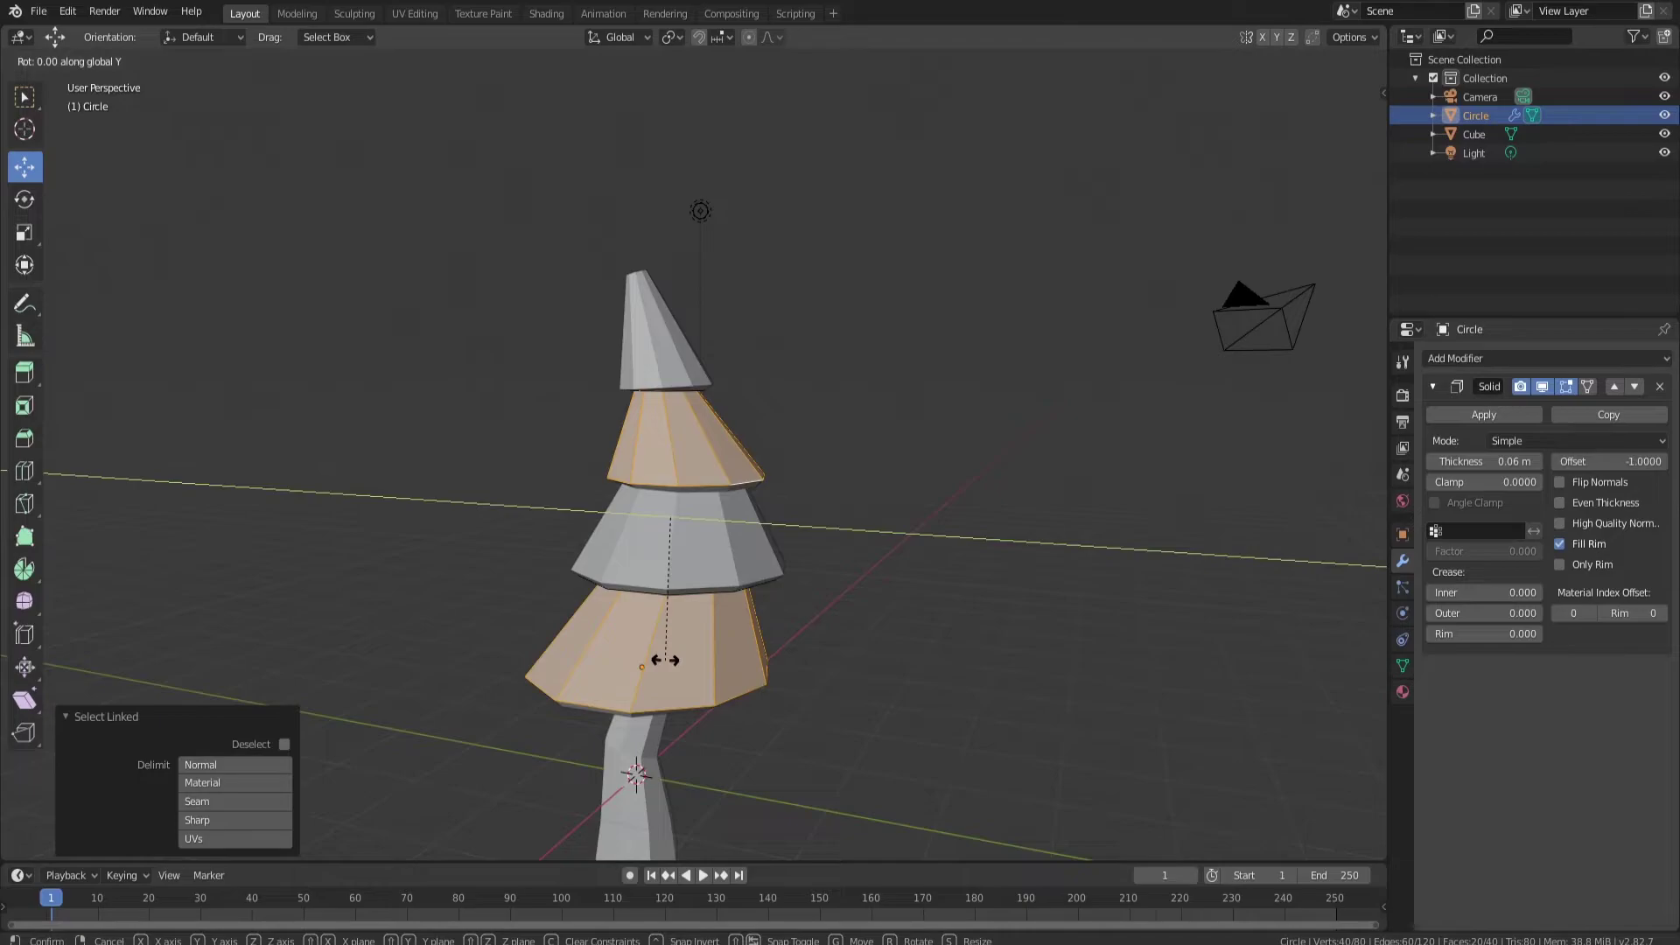
key("z")
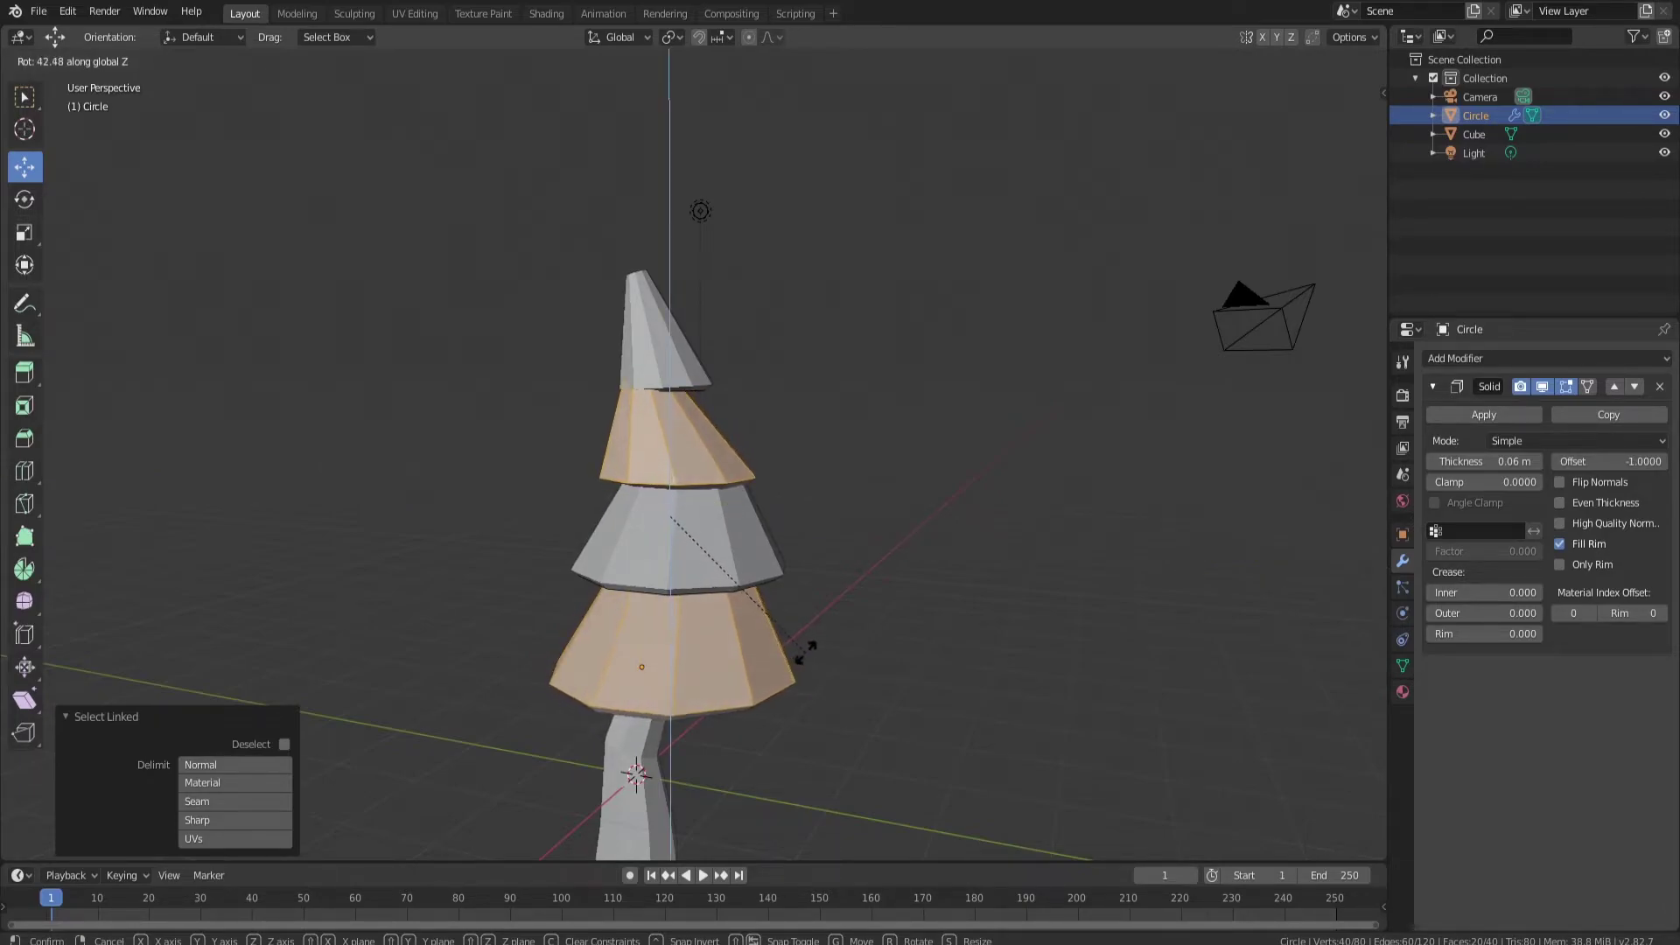
left_click(806, 651)
- Move the selected third and lowest foliage layers about -0.149 m along Y
key("g")
key("y")
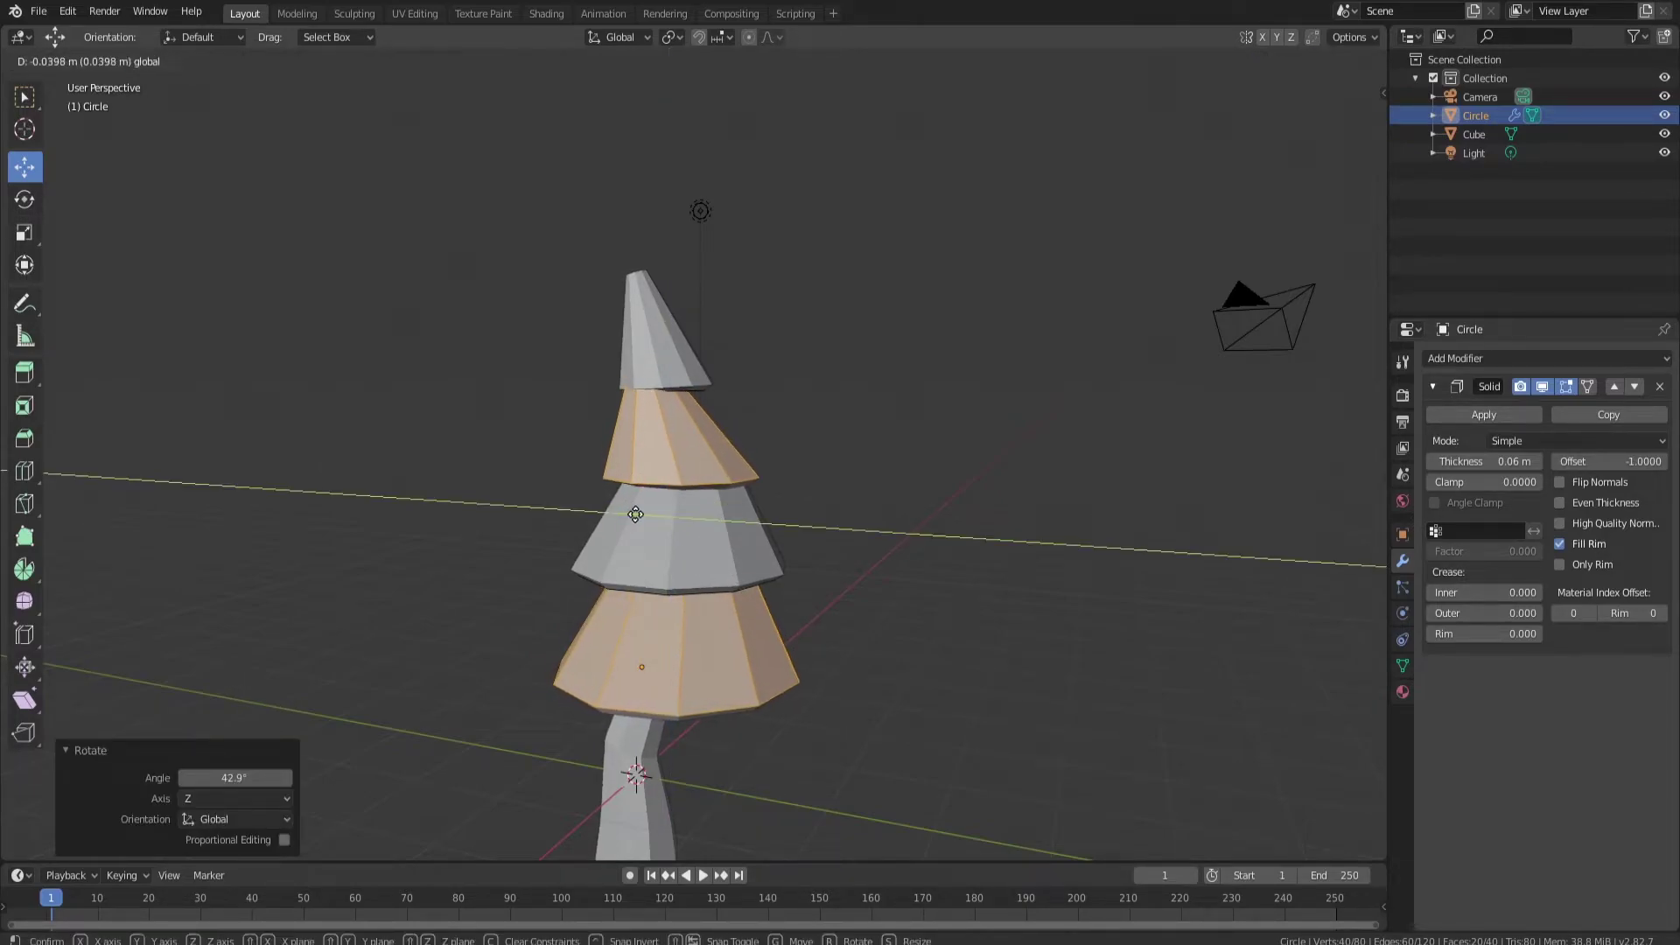
left_click(646, 518)
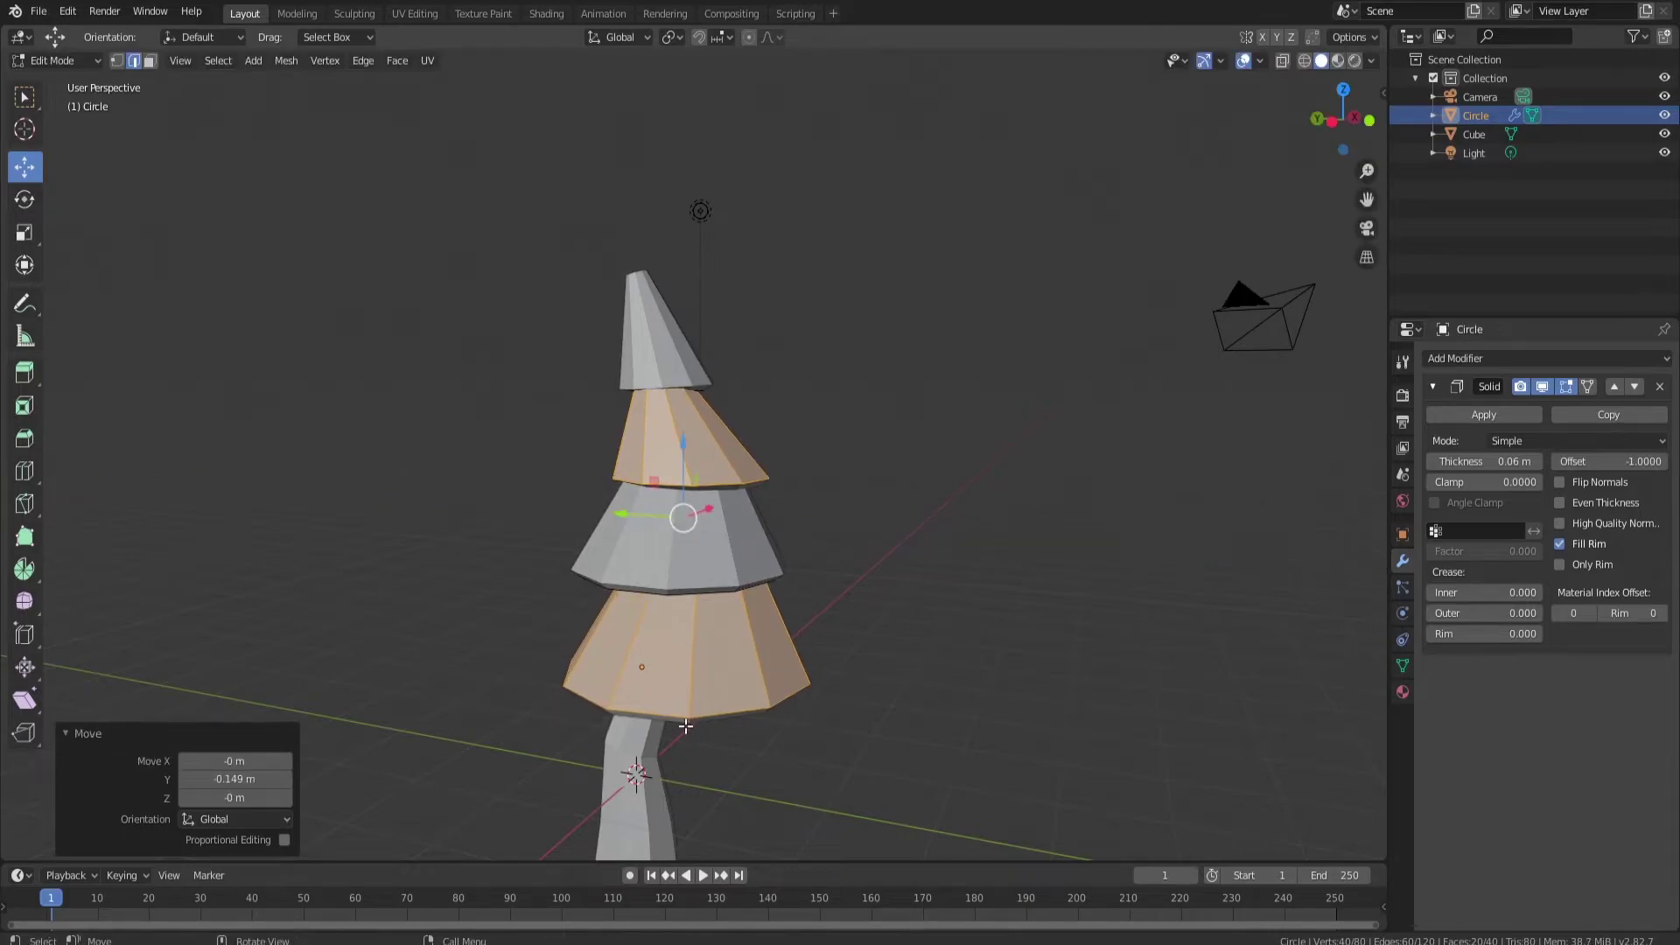
- Check the foliage layers and trunk from other sides, comparing them in Object Mode and Edit Mode
middle_click_drag(792, 601, 577, 583)
left_click(700, 383)
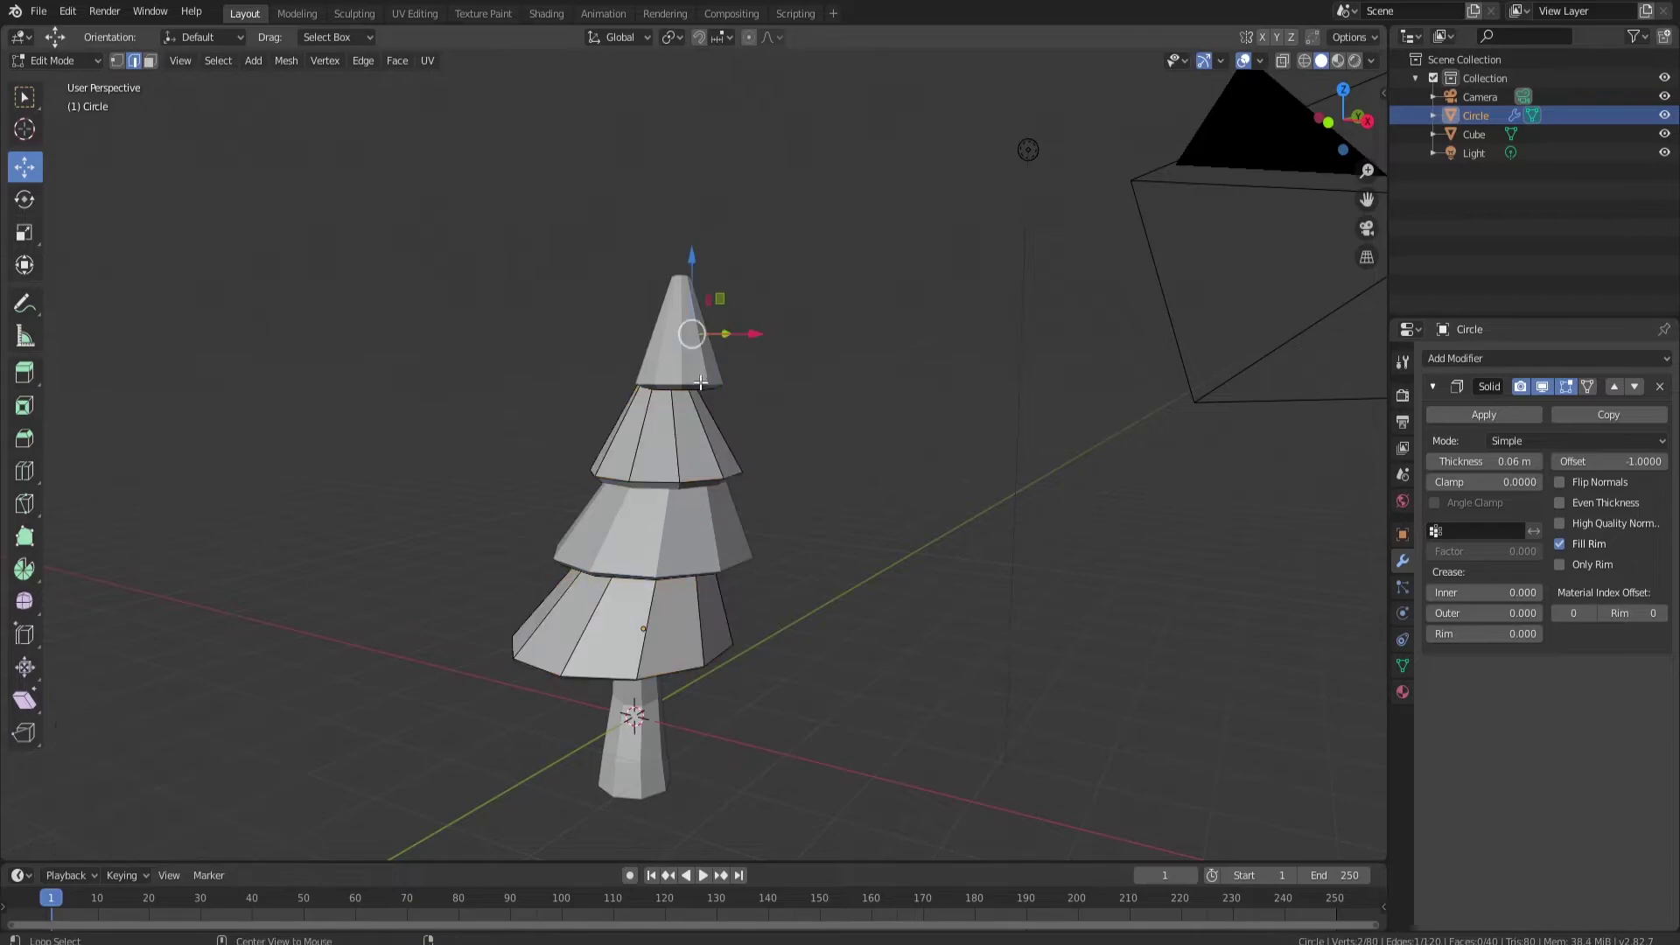
left_click_drag(697, 386, 698, 389, "alt")
middle_click_drag(699, 389, 754, 511)
key("Tab")
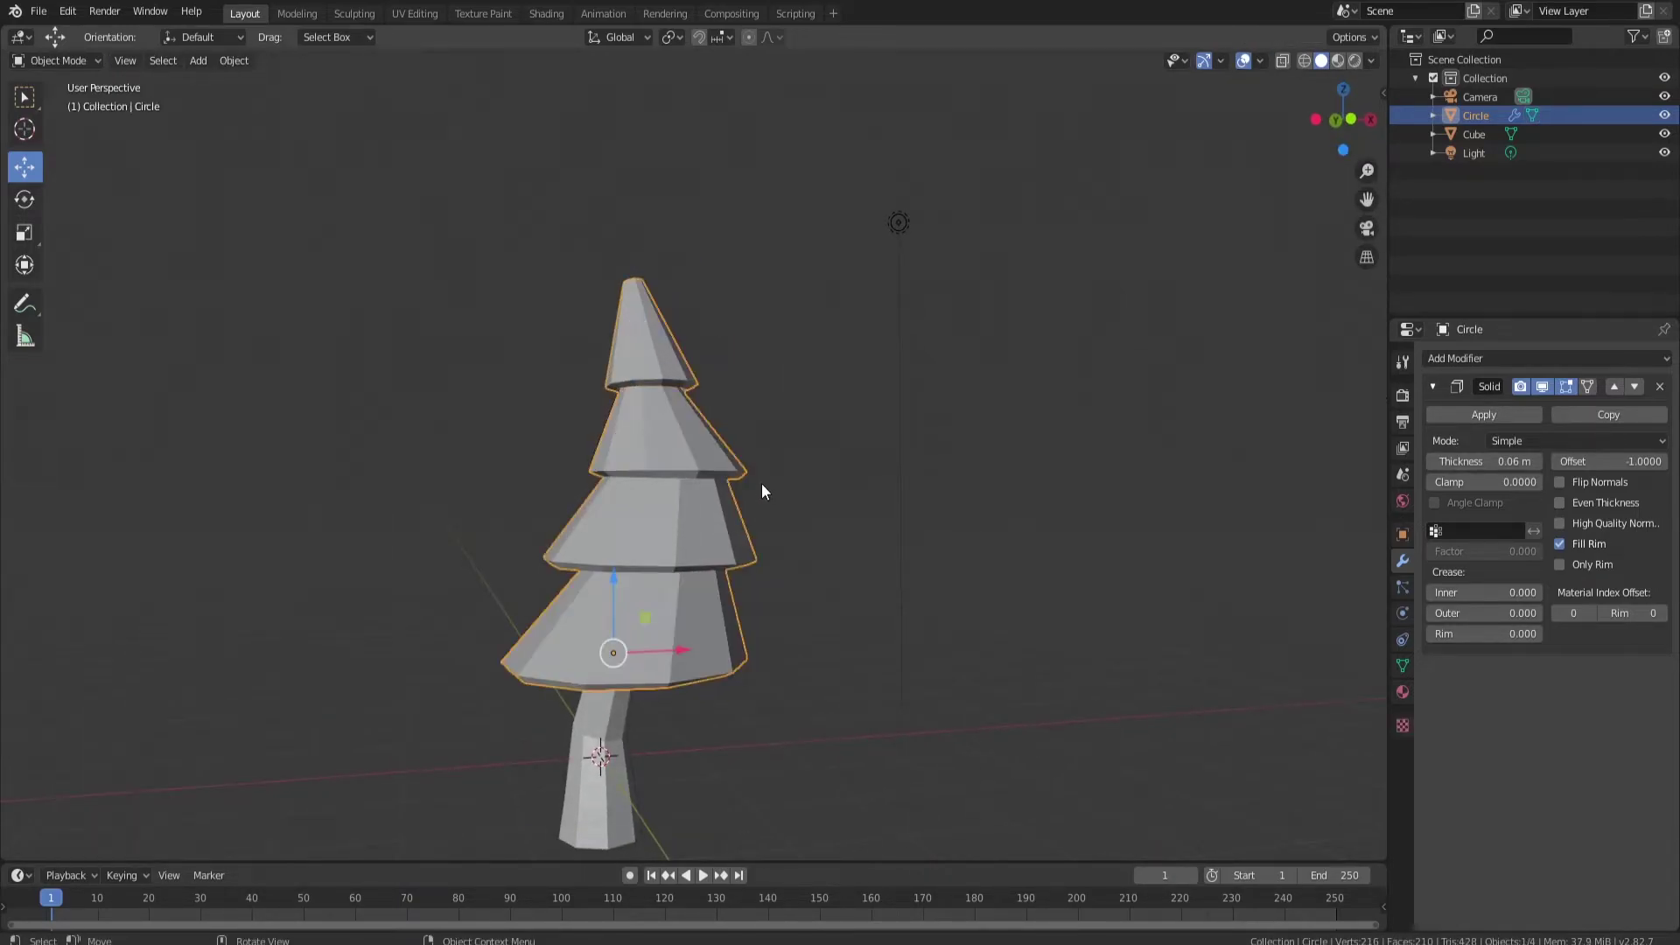
key("Tab")
left_click(675, 532)
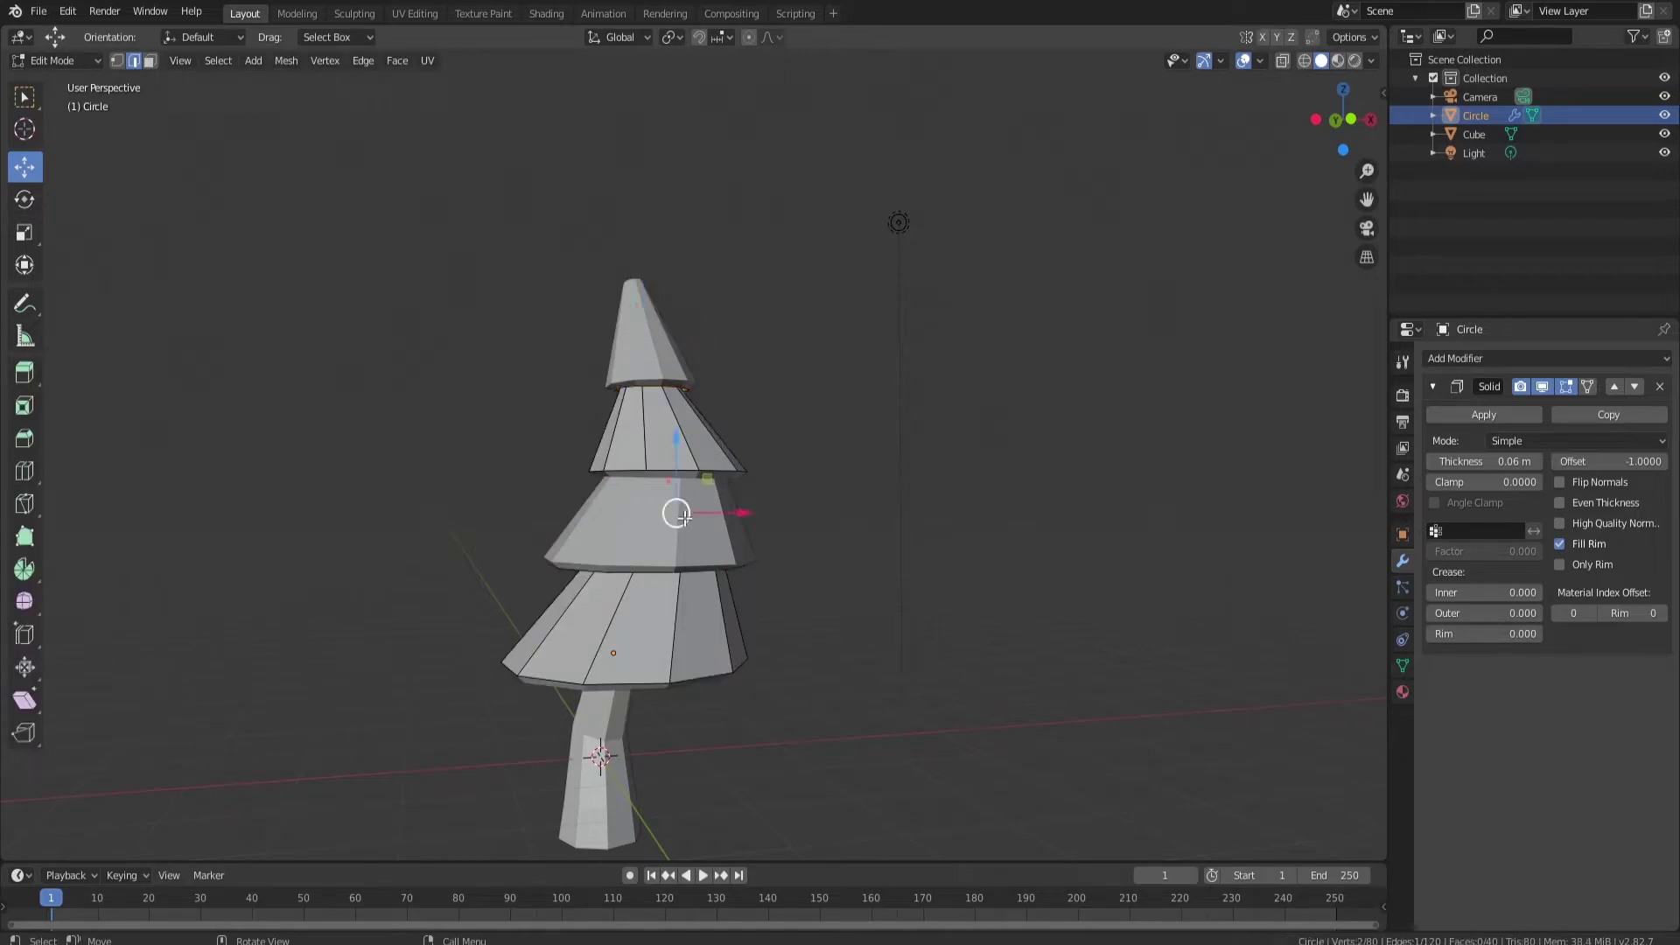
key("Tab")
key("Tab")
key("Tab")
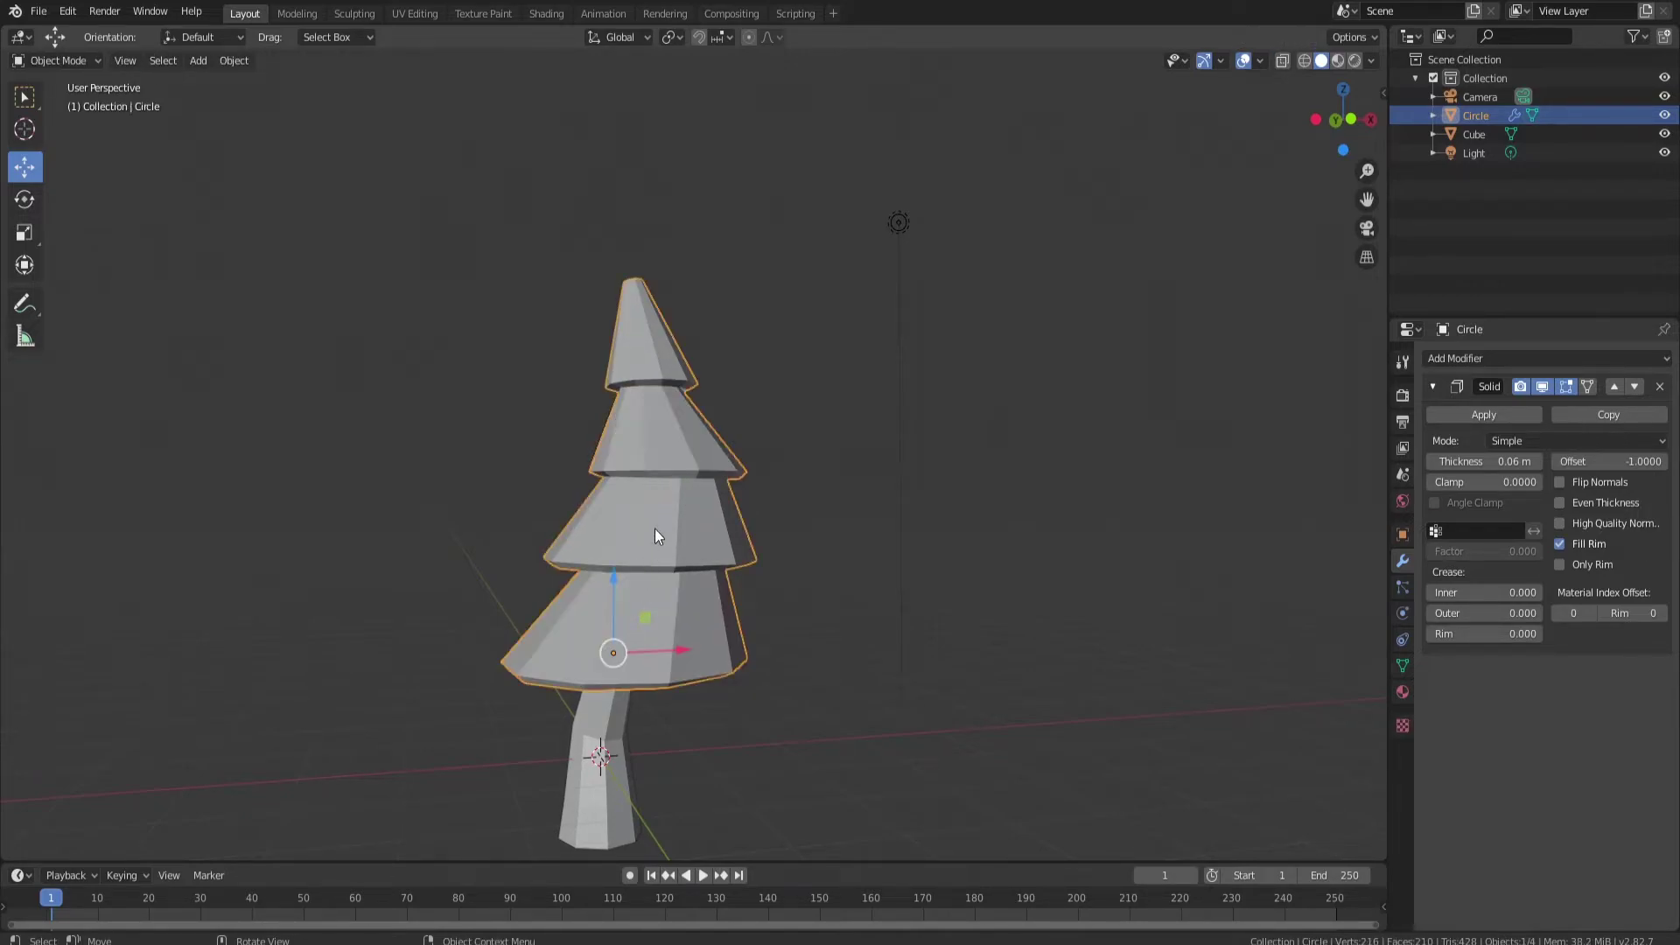
left_click(601, 727, "shift")
key("Tab")
key("Tab")
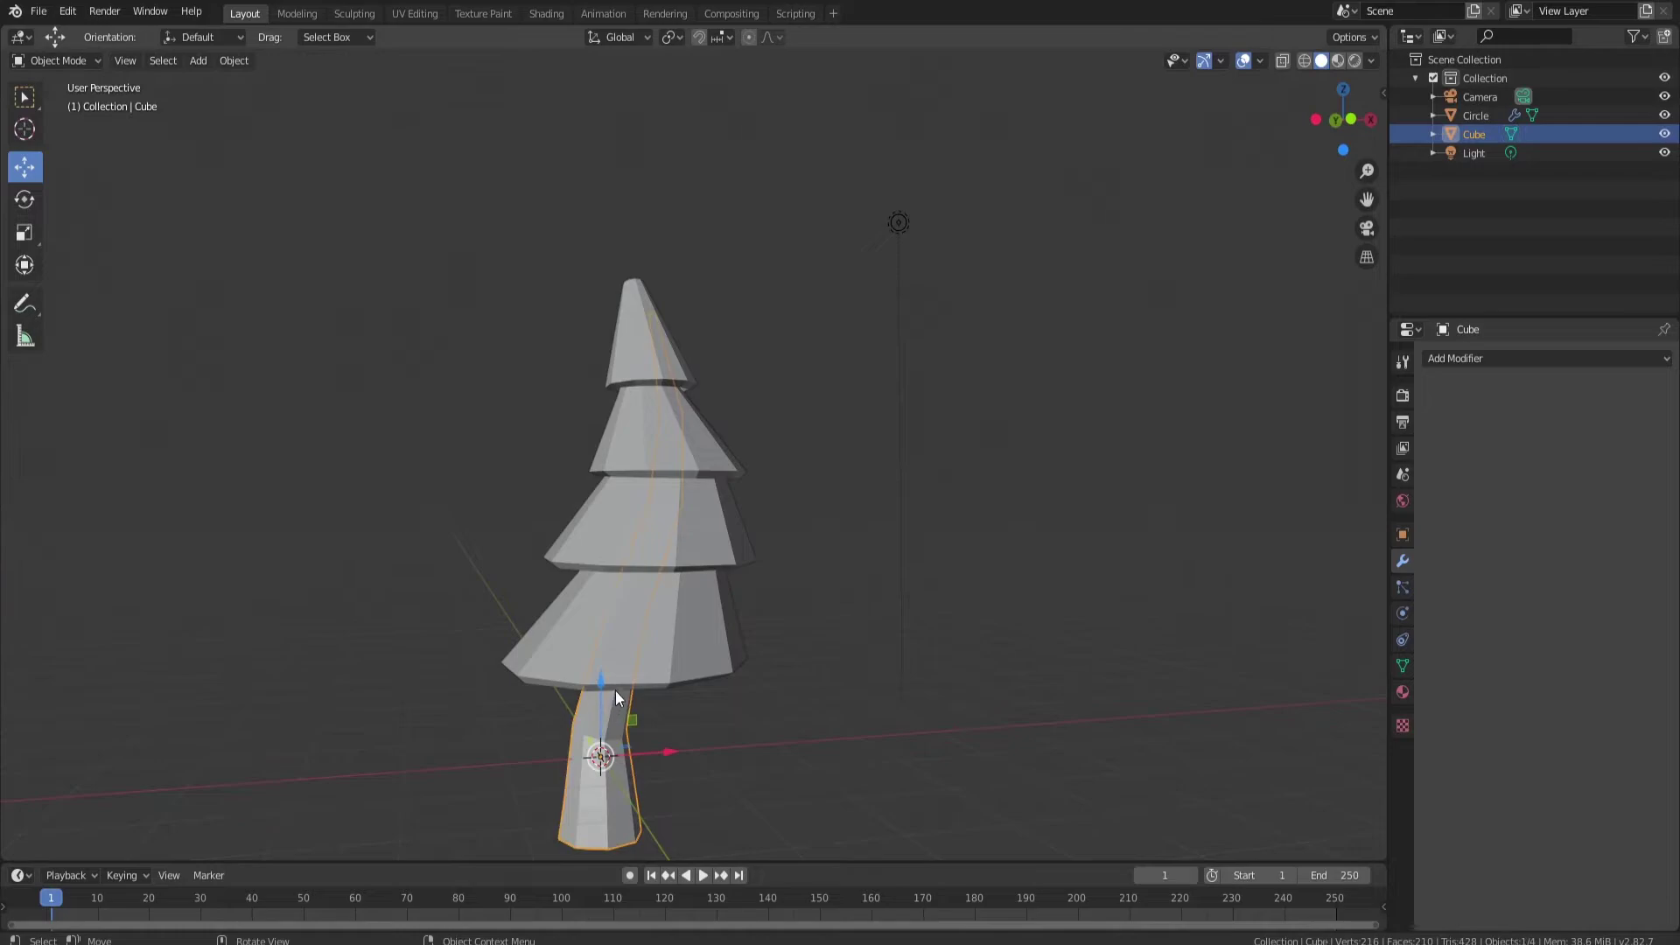
- Add one horizontal loop cut around each of the four foliage layers, sliding the top layer's cut by a factor of 0.330
left_click(681, 574)
key("Tab")
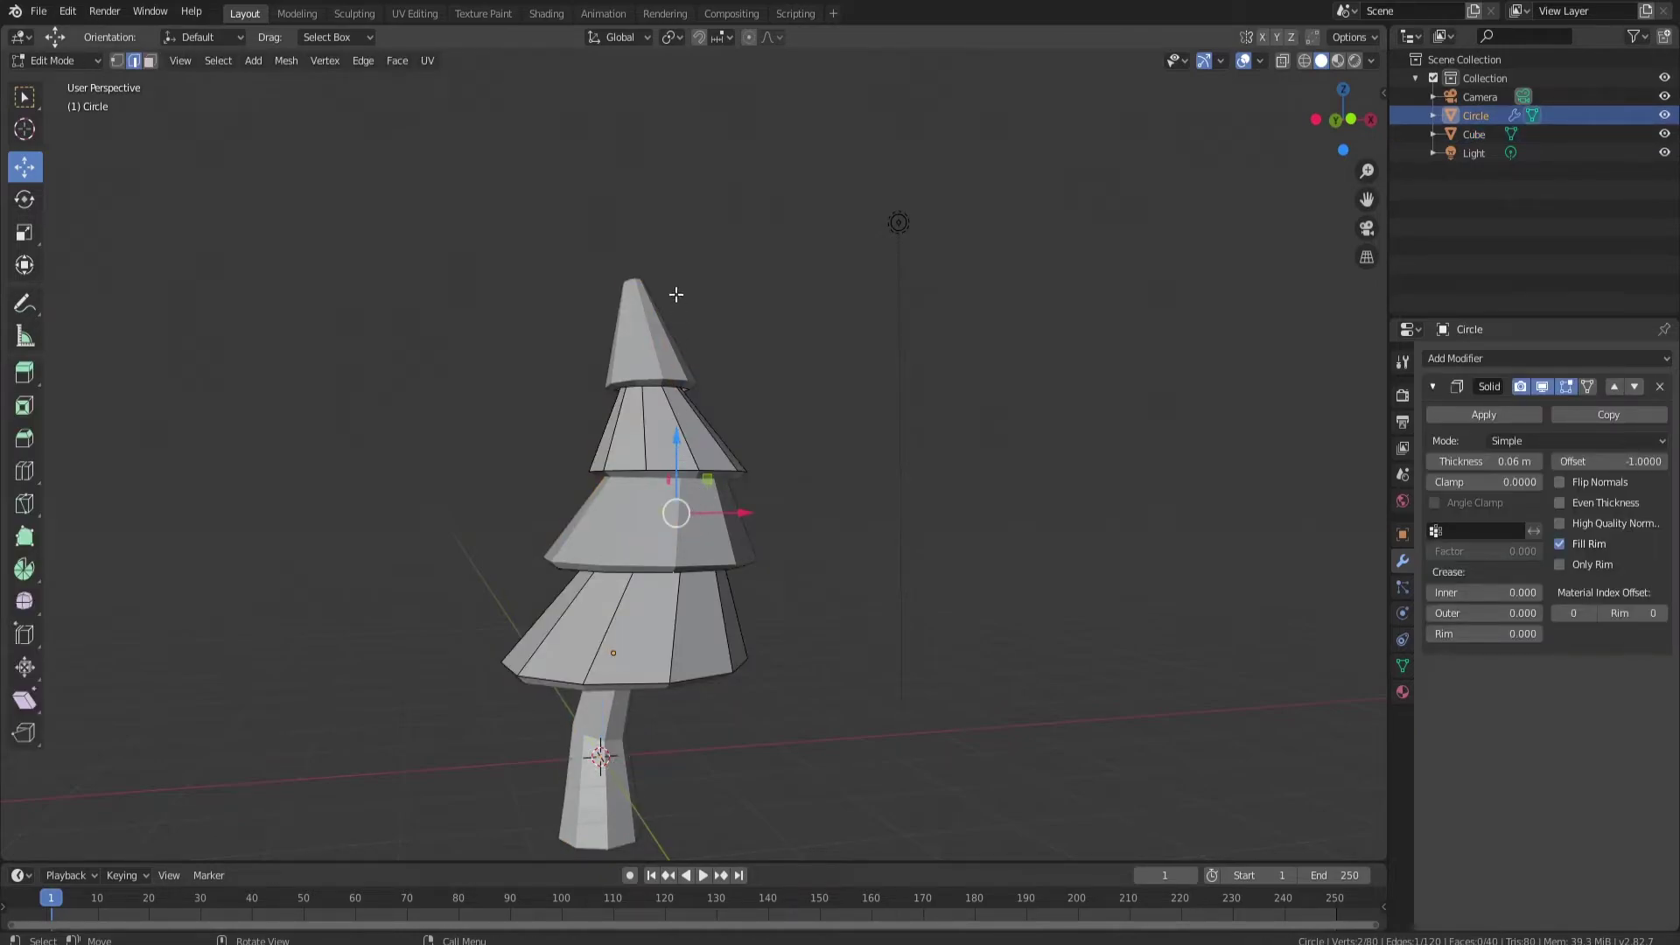
left_click(661, 329)
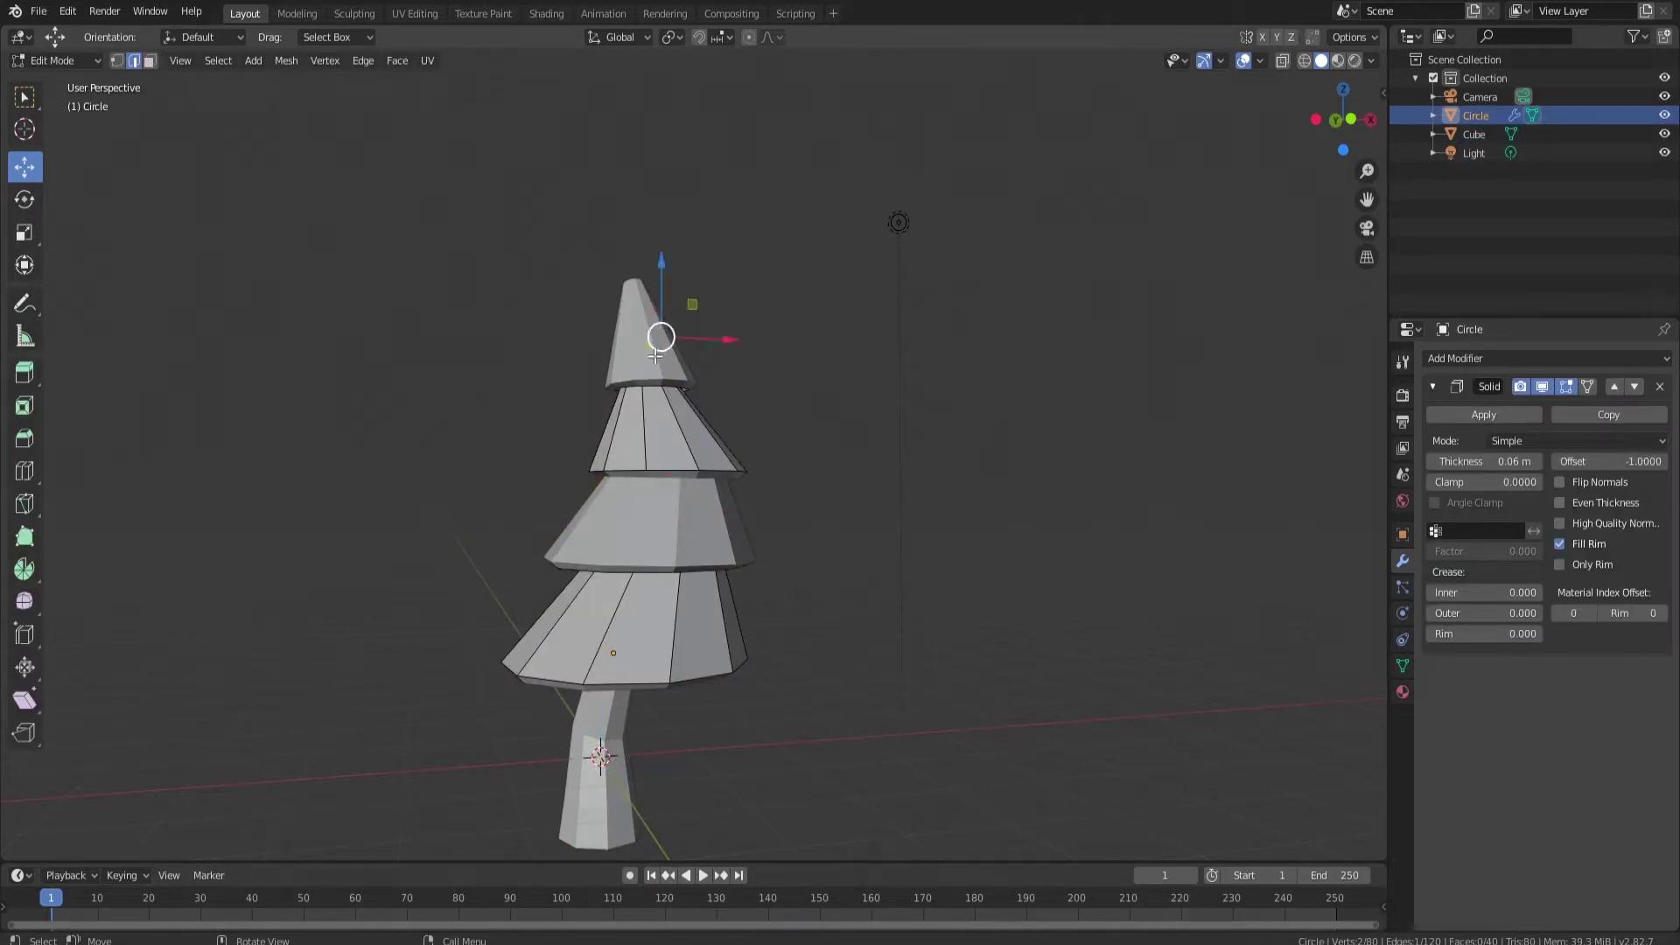
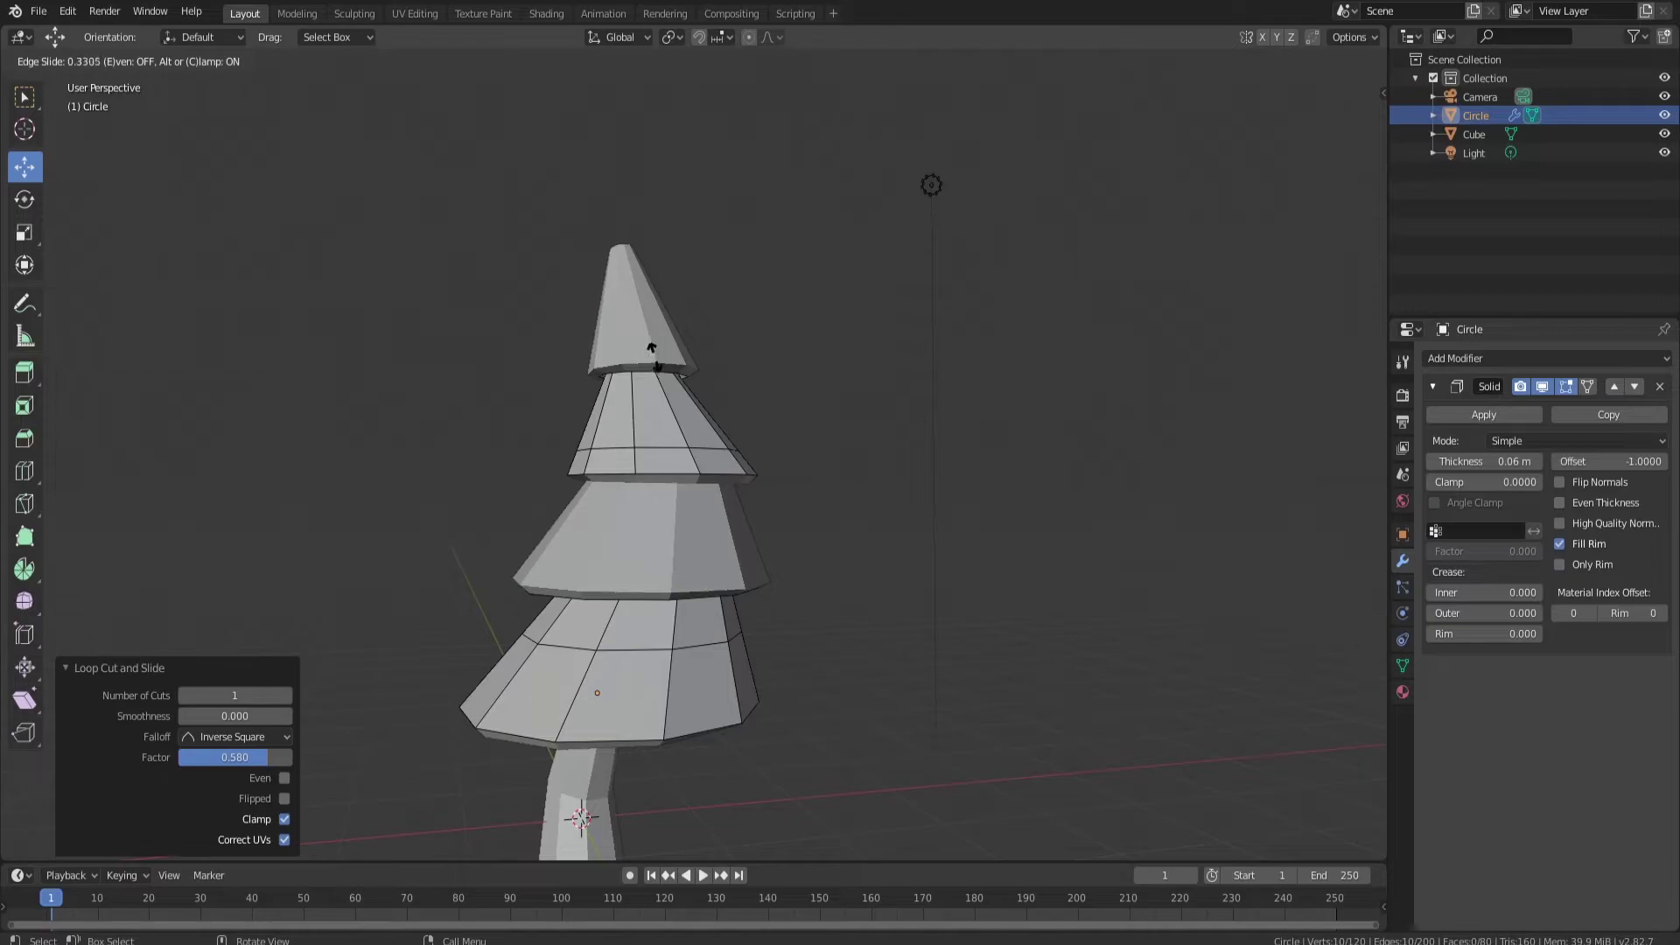
left_click(651, 348)
scroll(723, 360, "up", 3)
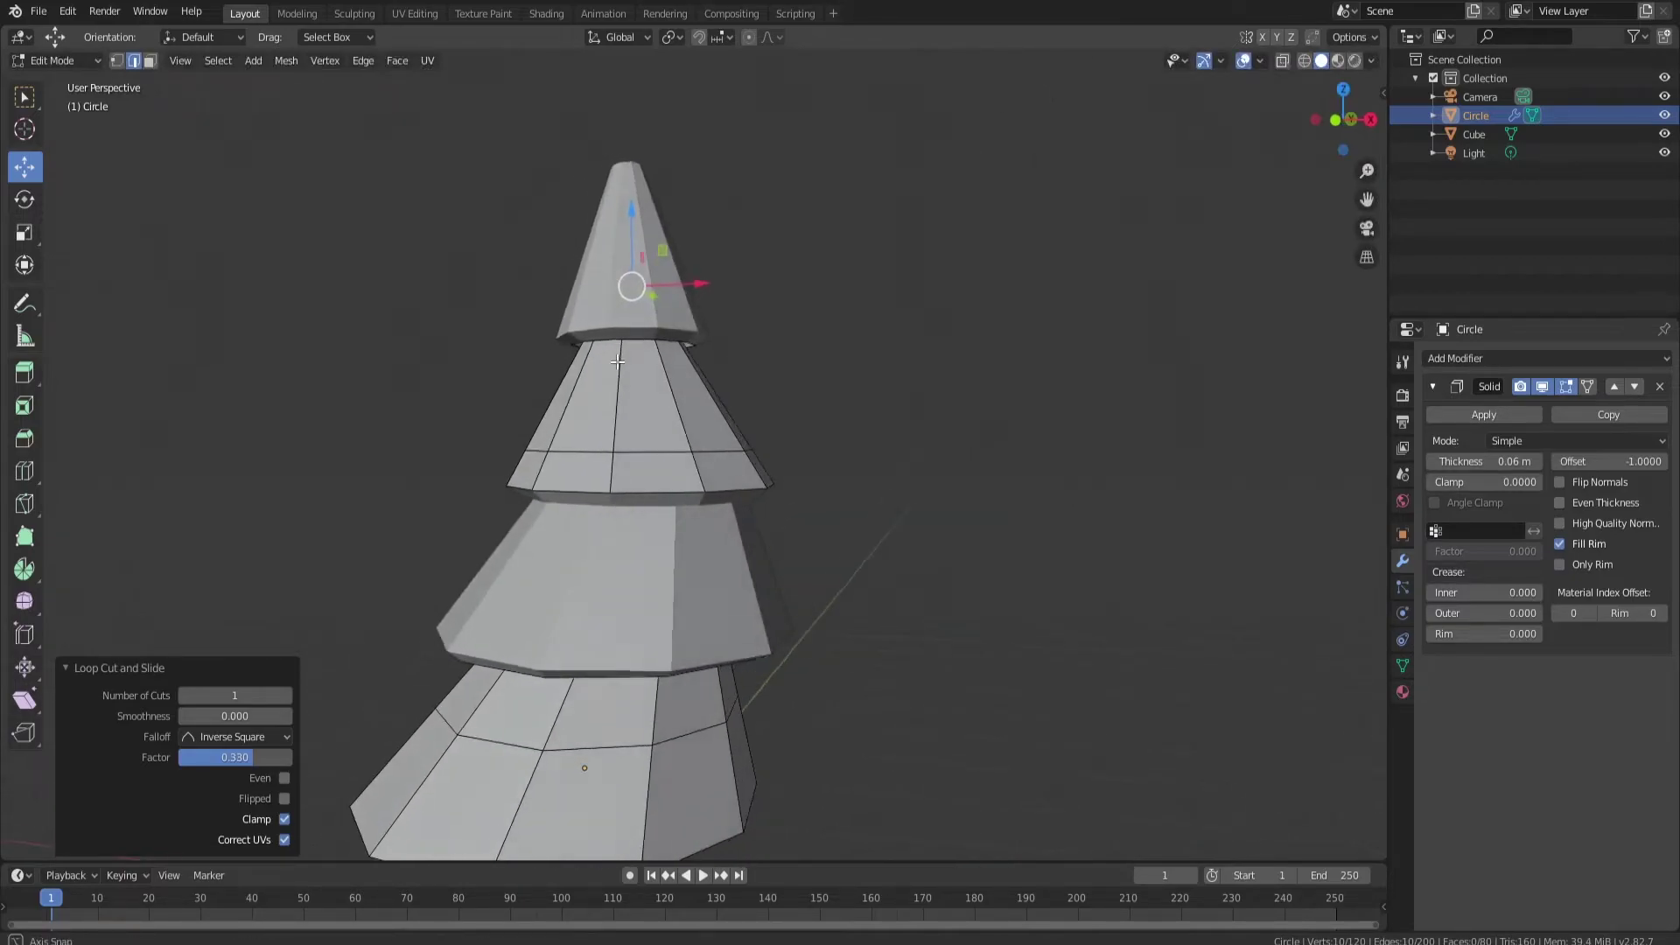
middle_click_drag(618, 361, 643, 367)
scroll(669, 374, "down", 2)
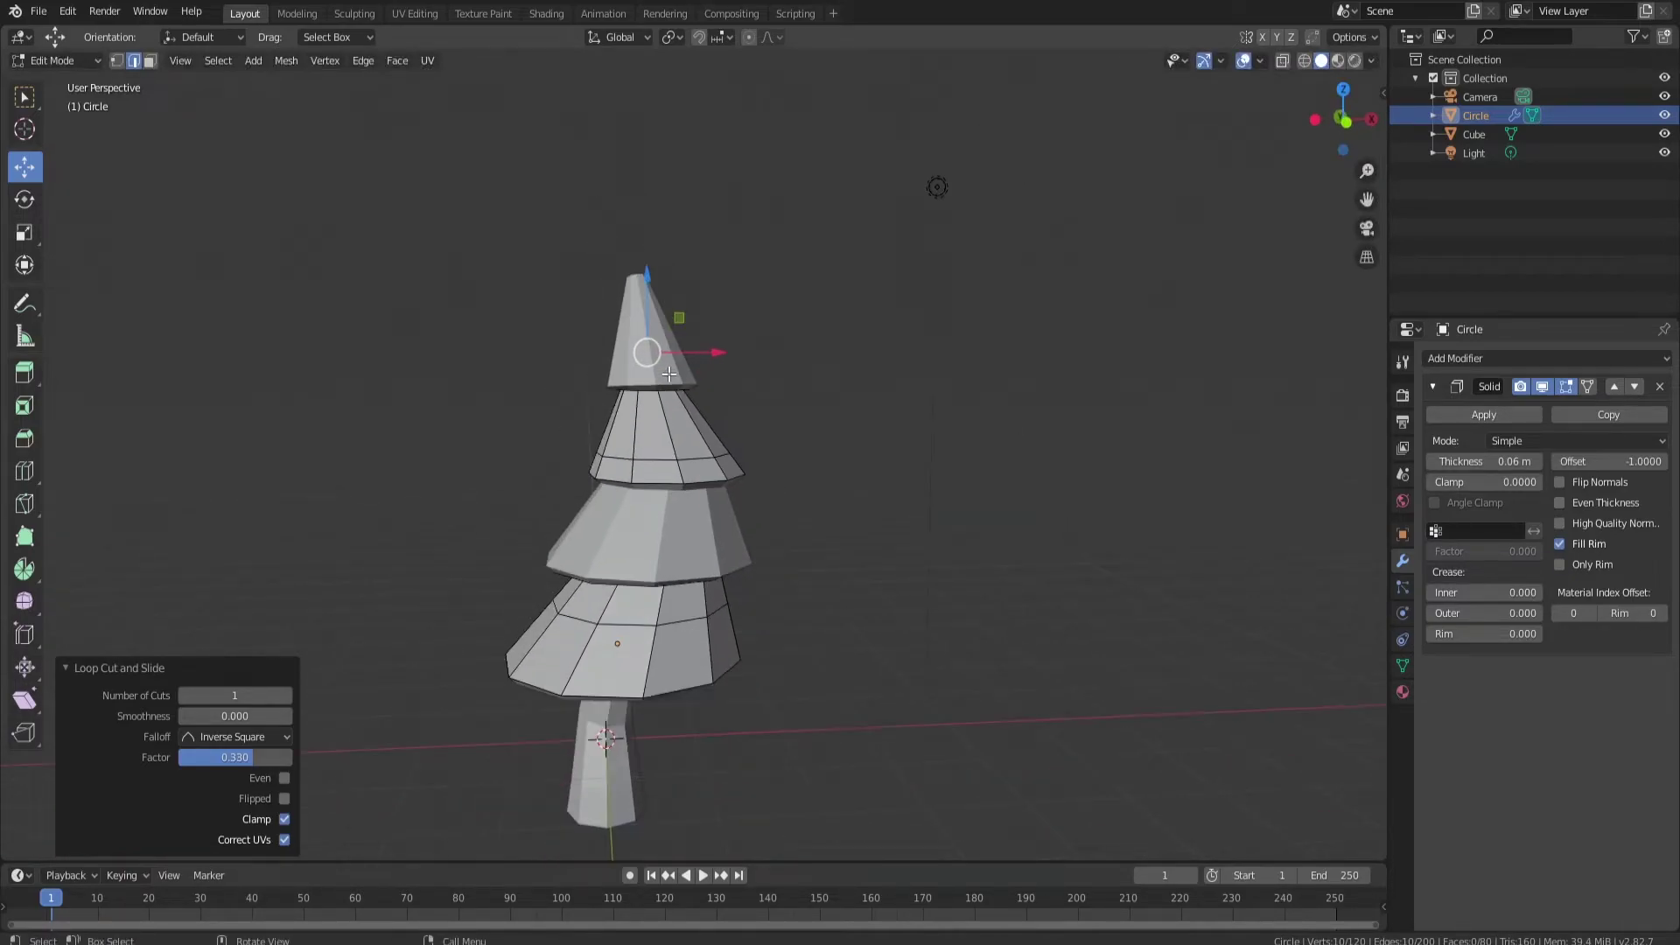
- Select a bottom-rim vertex of the second foliage layer in vertex mode, rip it, and adjust the split along the rim
left_click(72, 672)
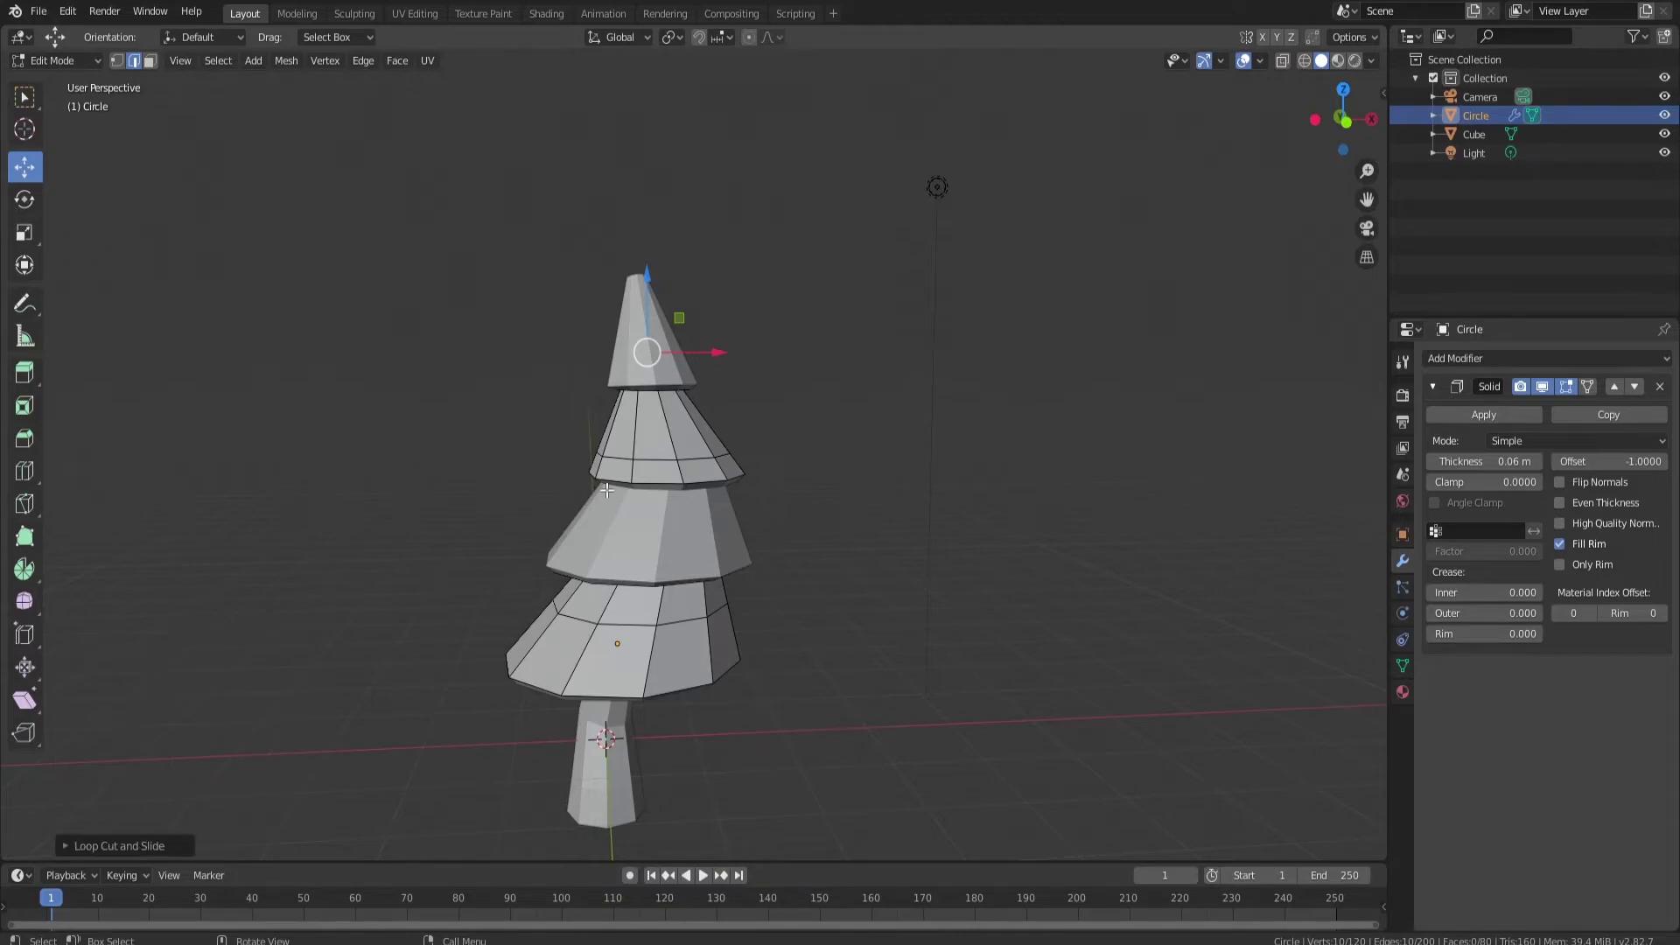
scroll(607, 490, "up", 3)
scroll(613, 479, "up", 1)
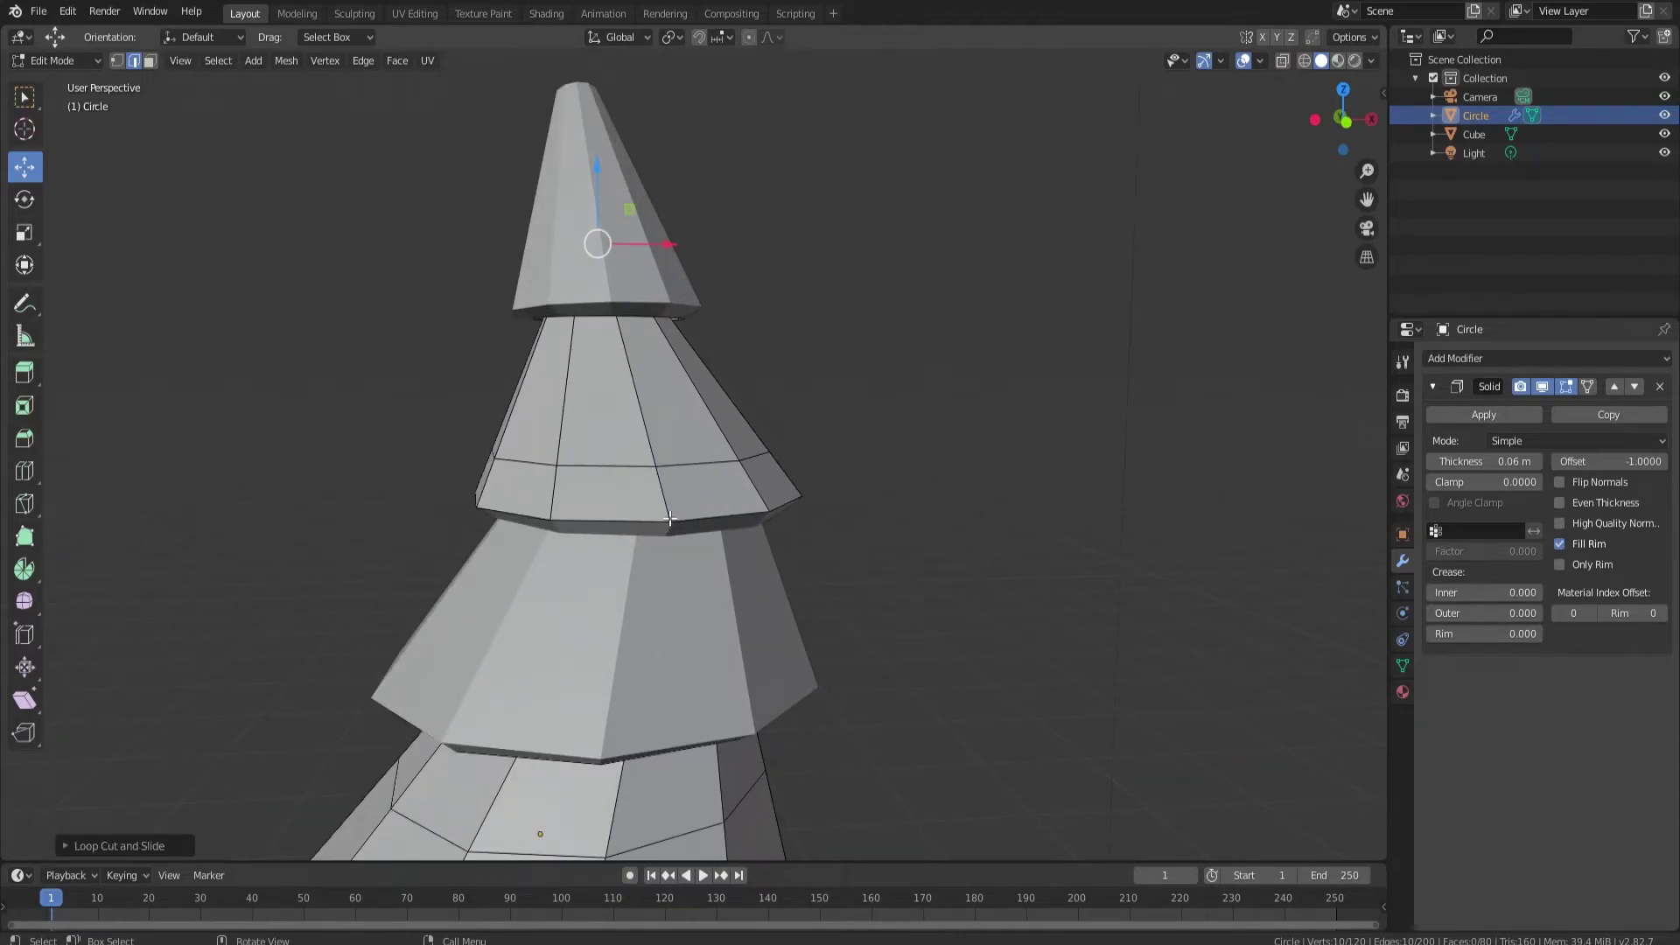
left_click(118, 62)
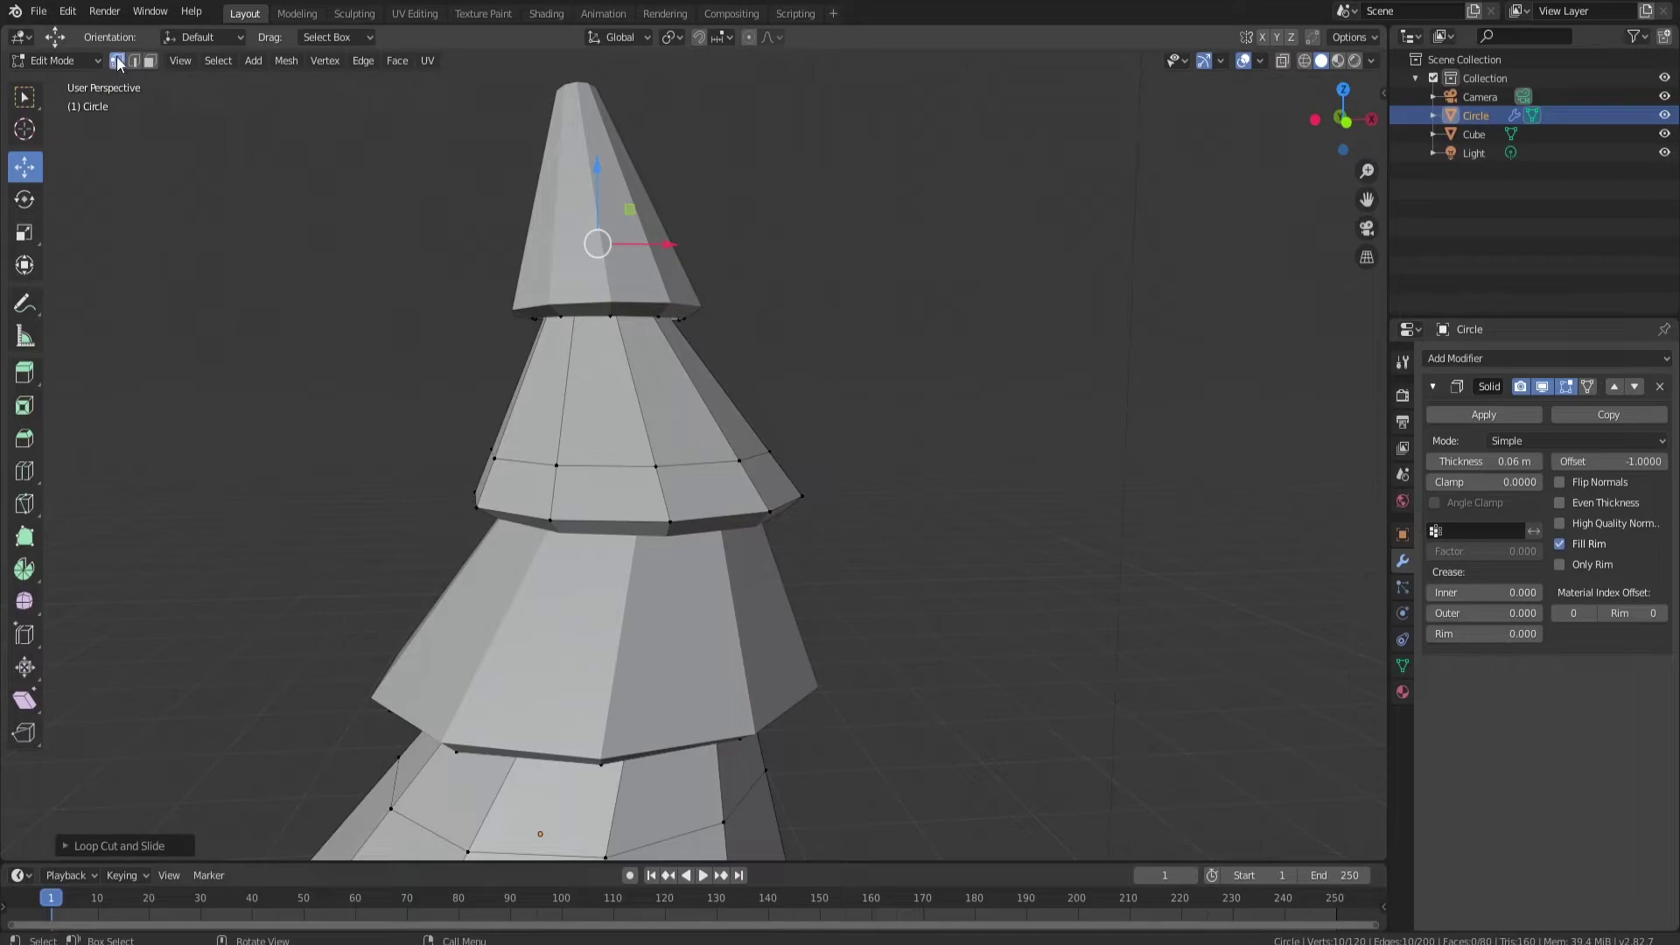
left_click(670, 523)
key("alt+d")
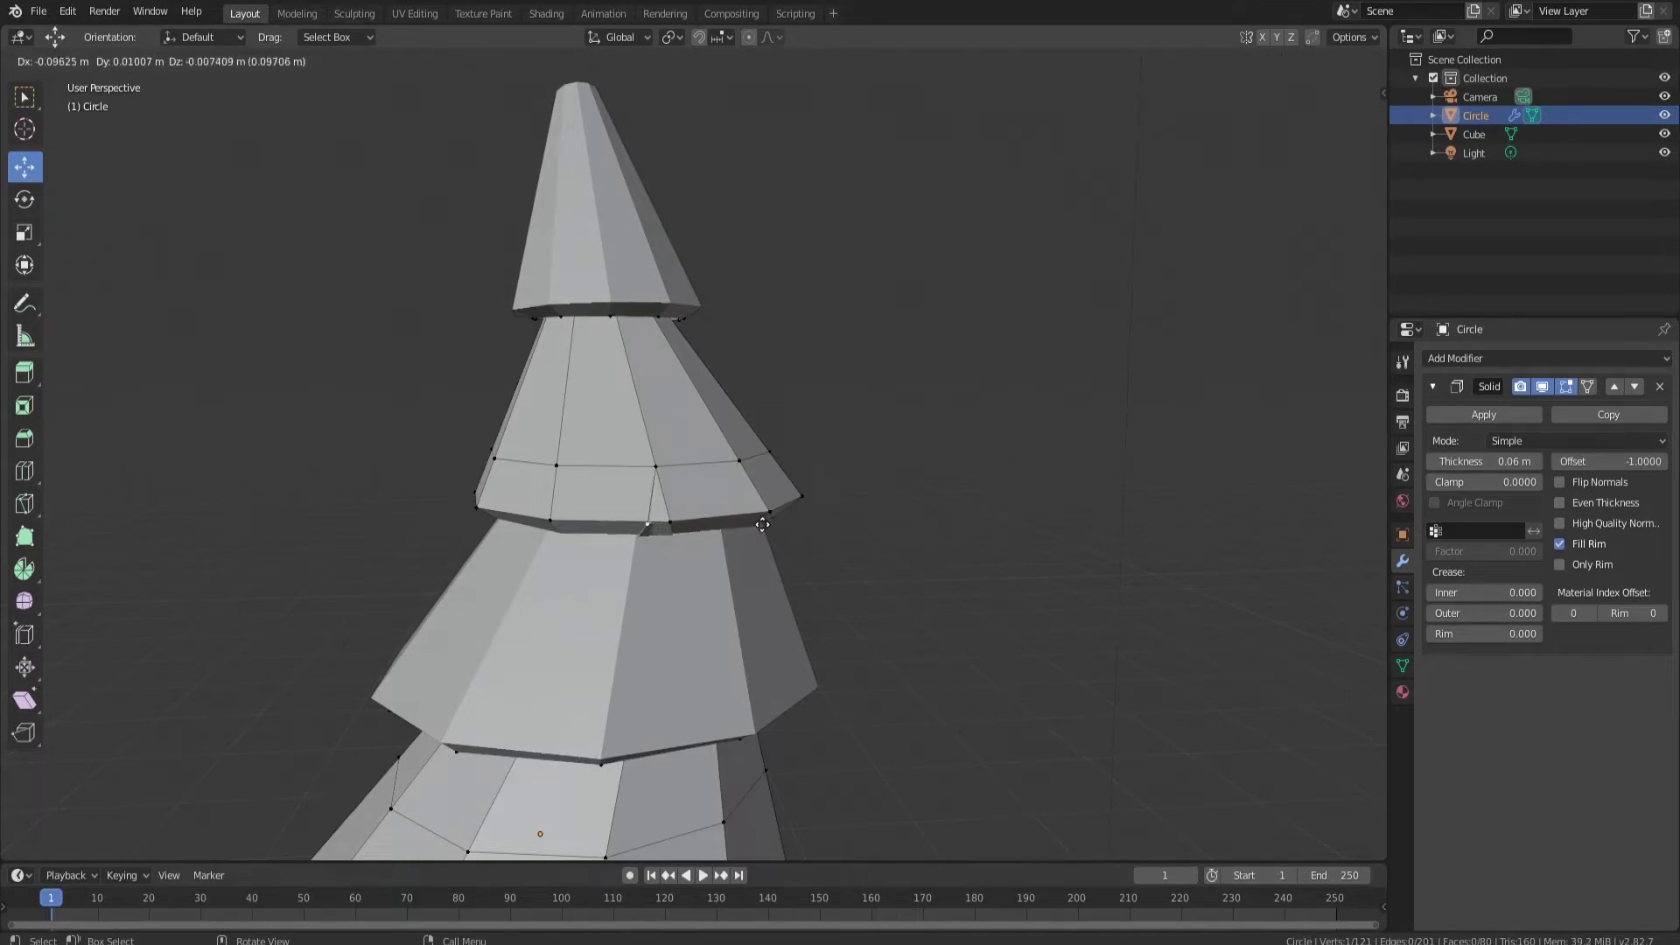
left_click(802, 517)
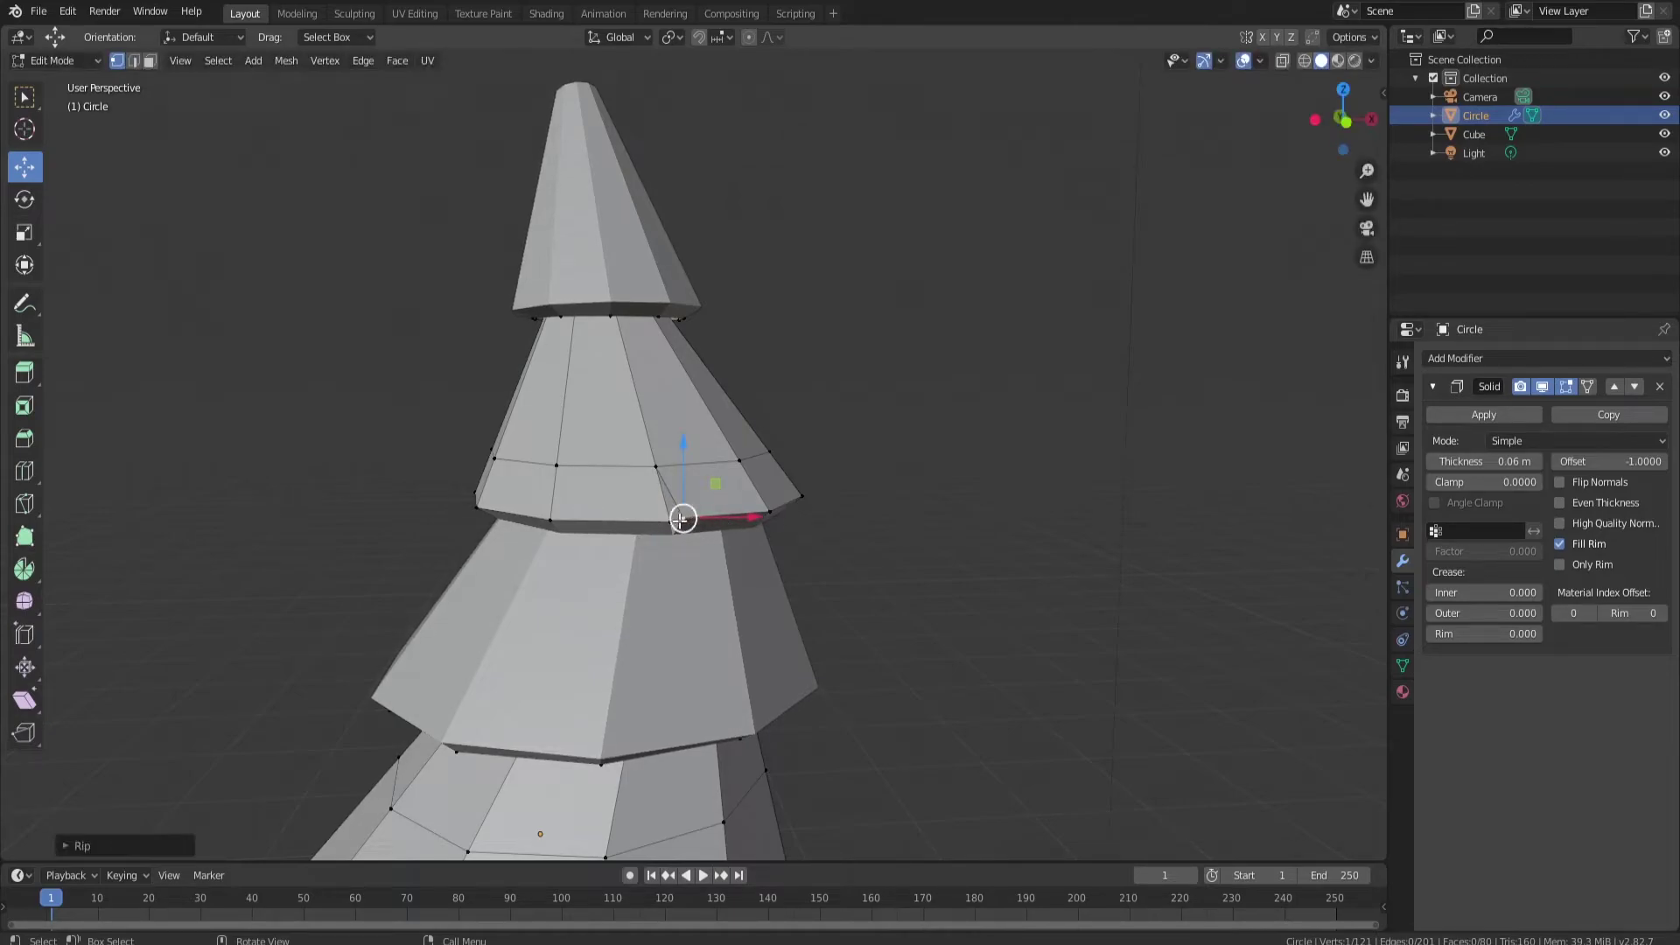
left_click_drag(728, 519, 702, 516)
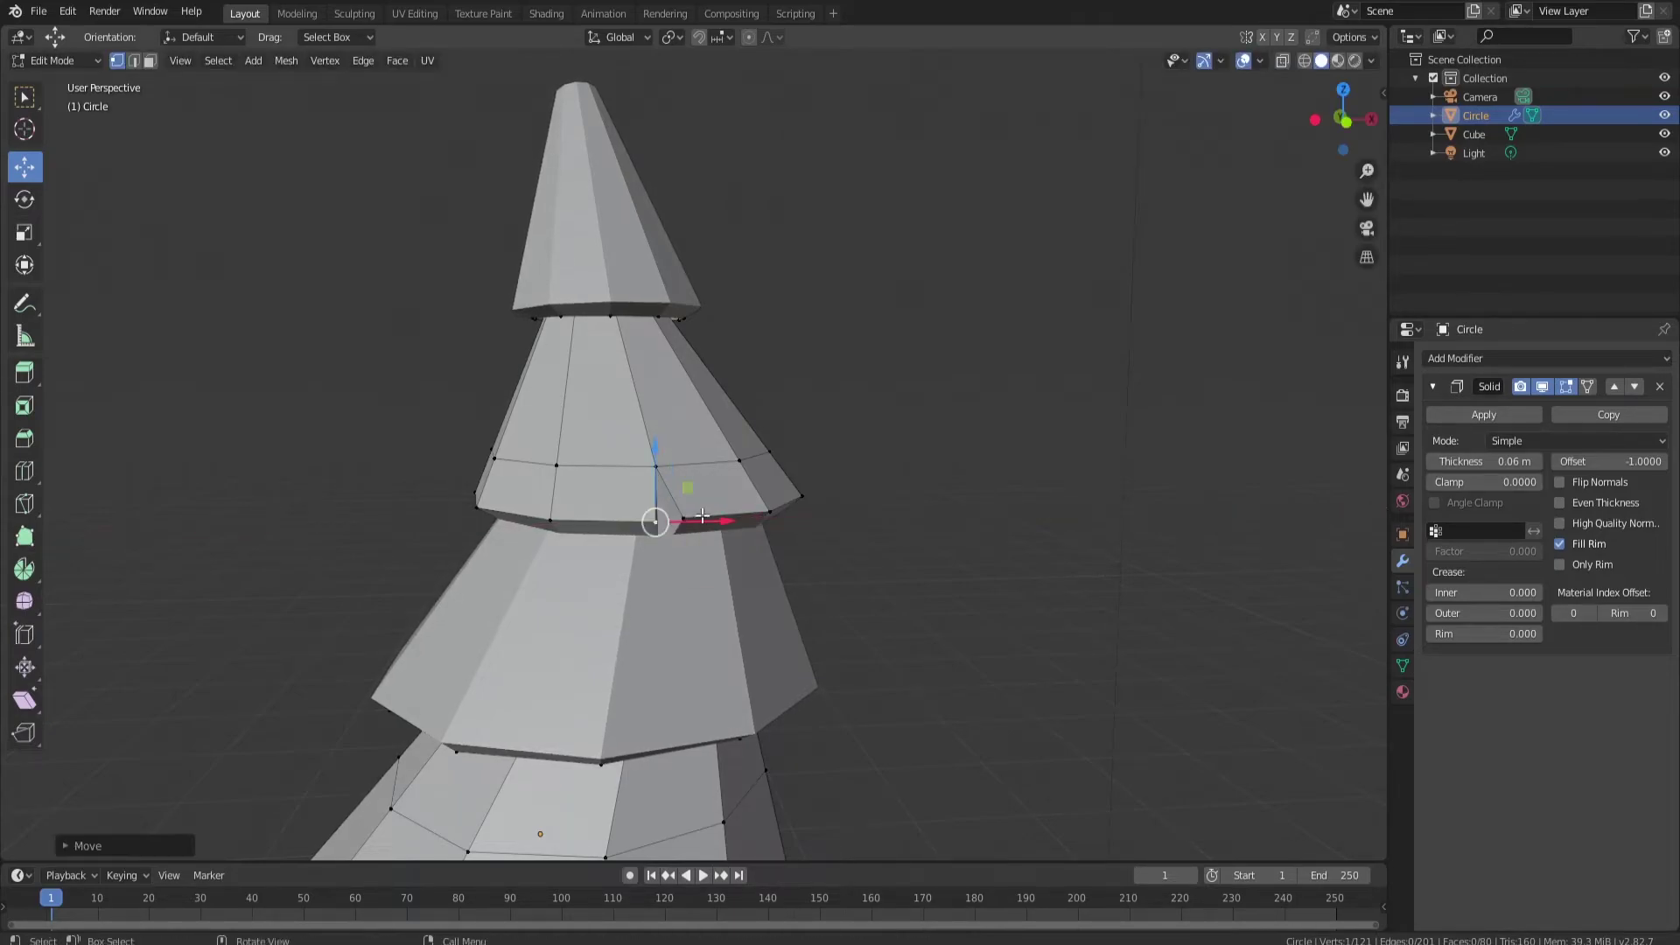
- Rip another bottom-rim vertex on a different side of the second foliage layer and offset it sideways along the rim
middle_click_drag(702, 516, 700, 465)
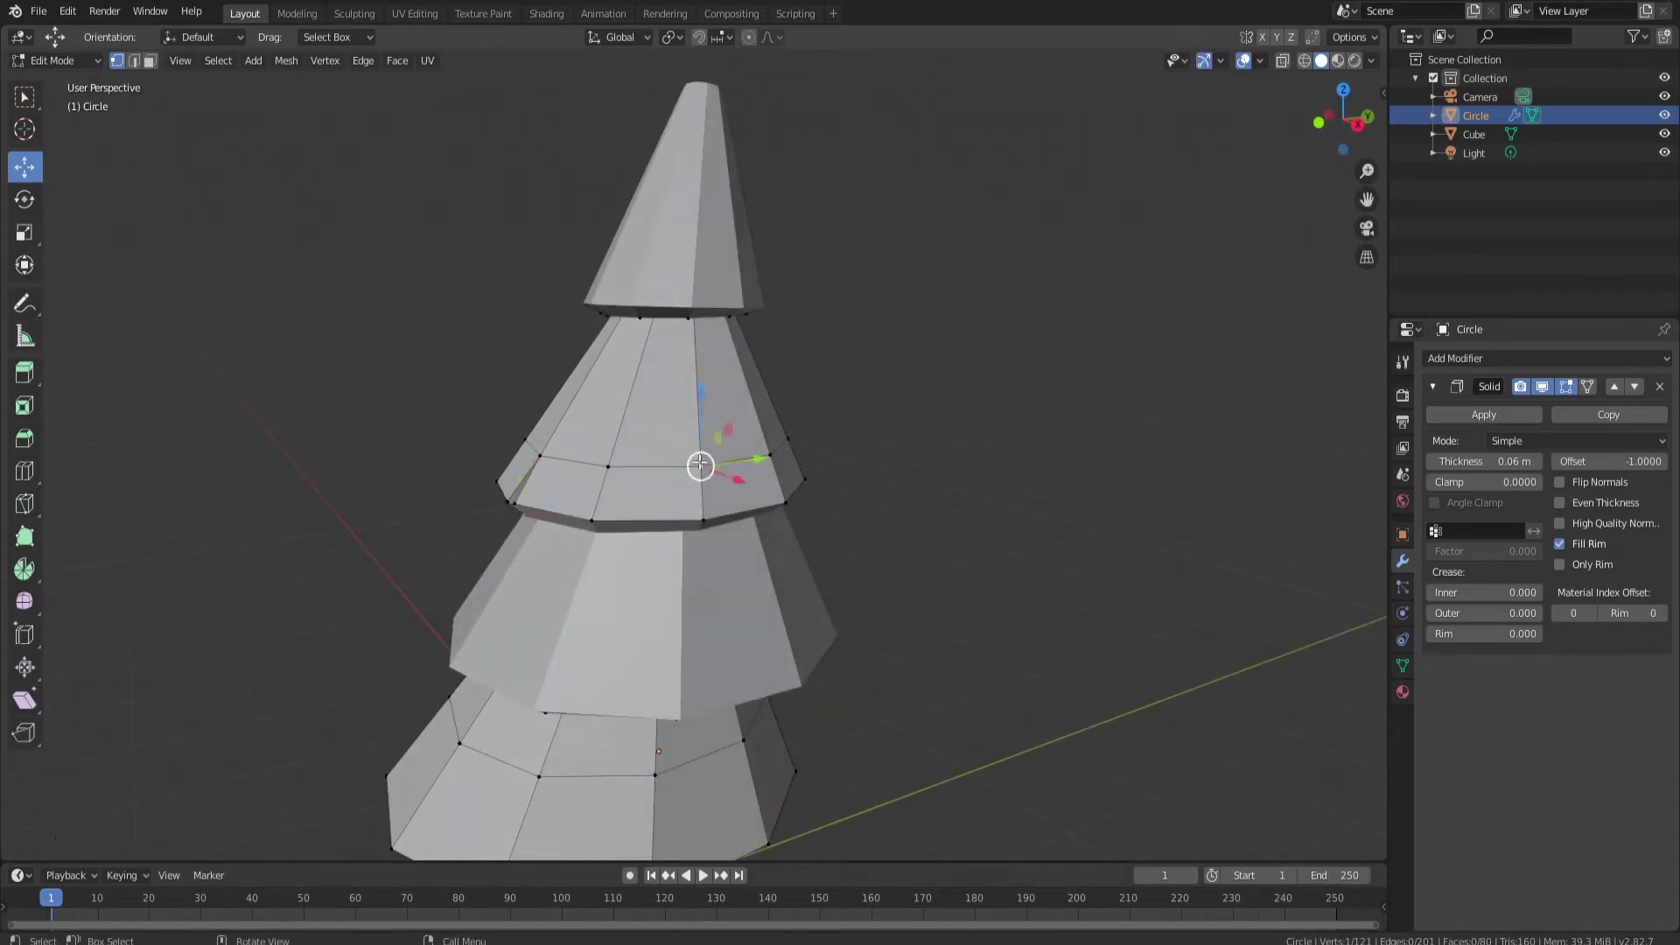
left_click_drag(700, 465, 694, 438)
middle_click_drag(693, 438, 752, 513)
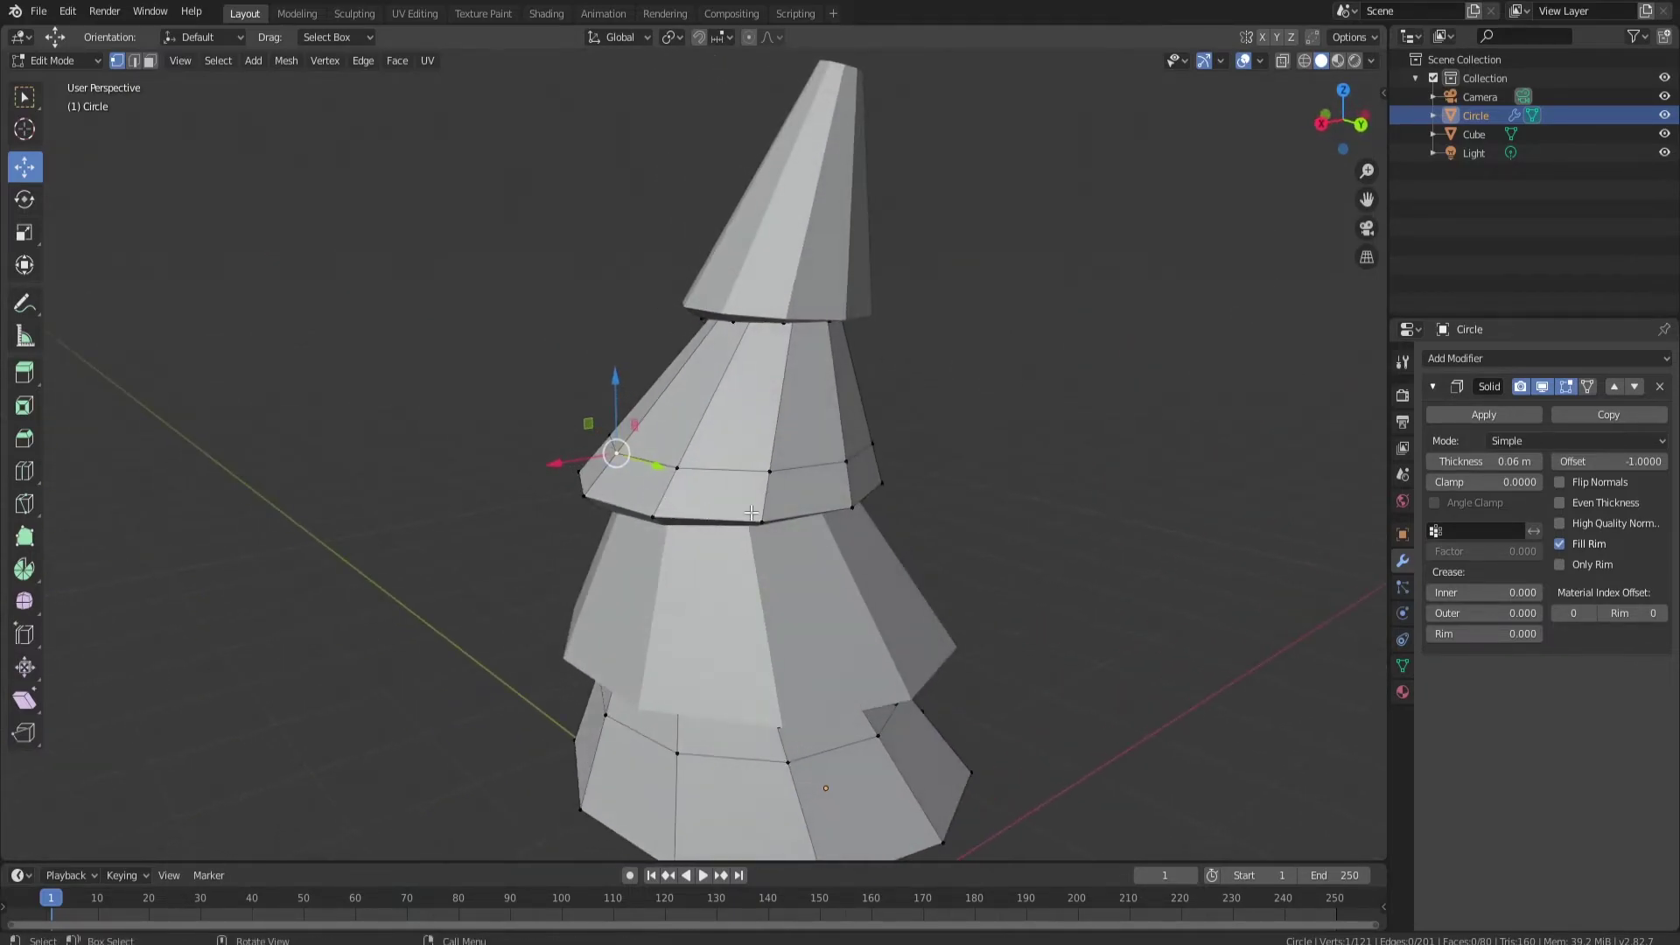
left_click(761, 521)
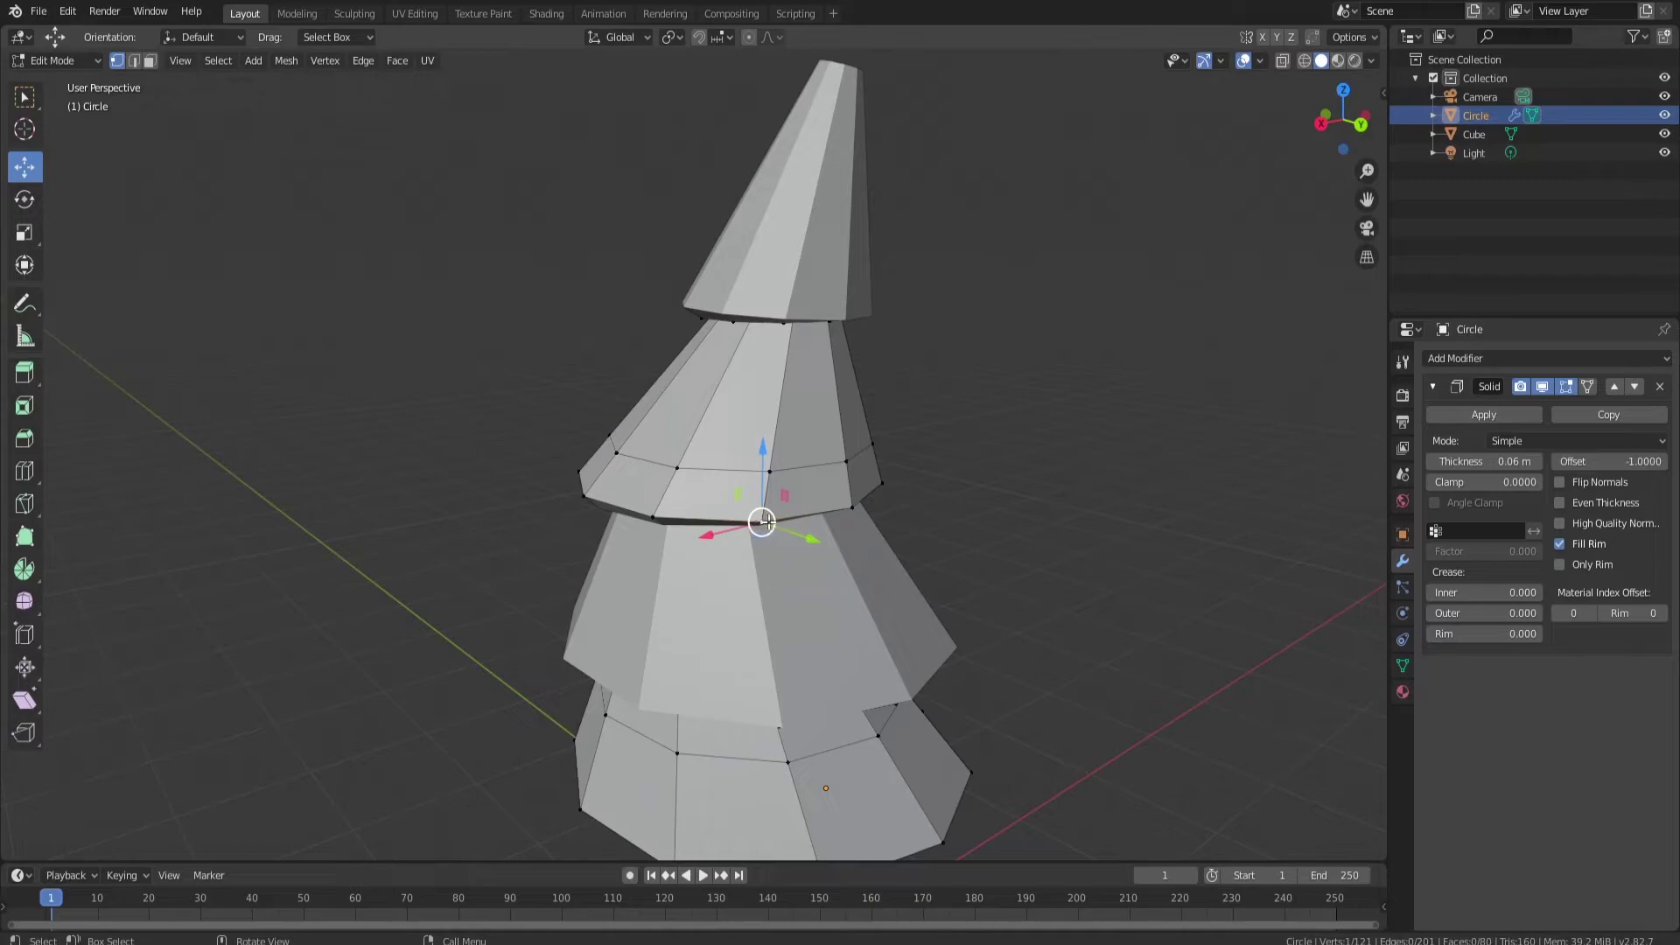
key("g")
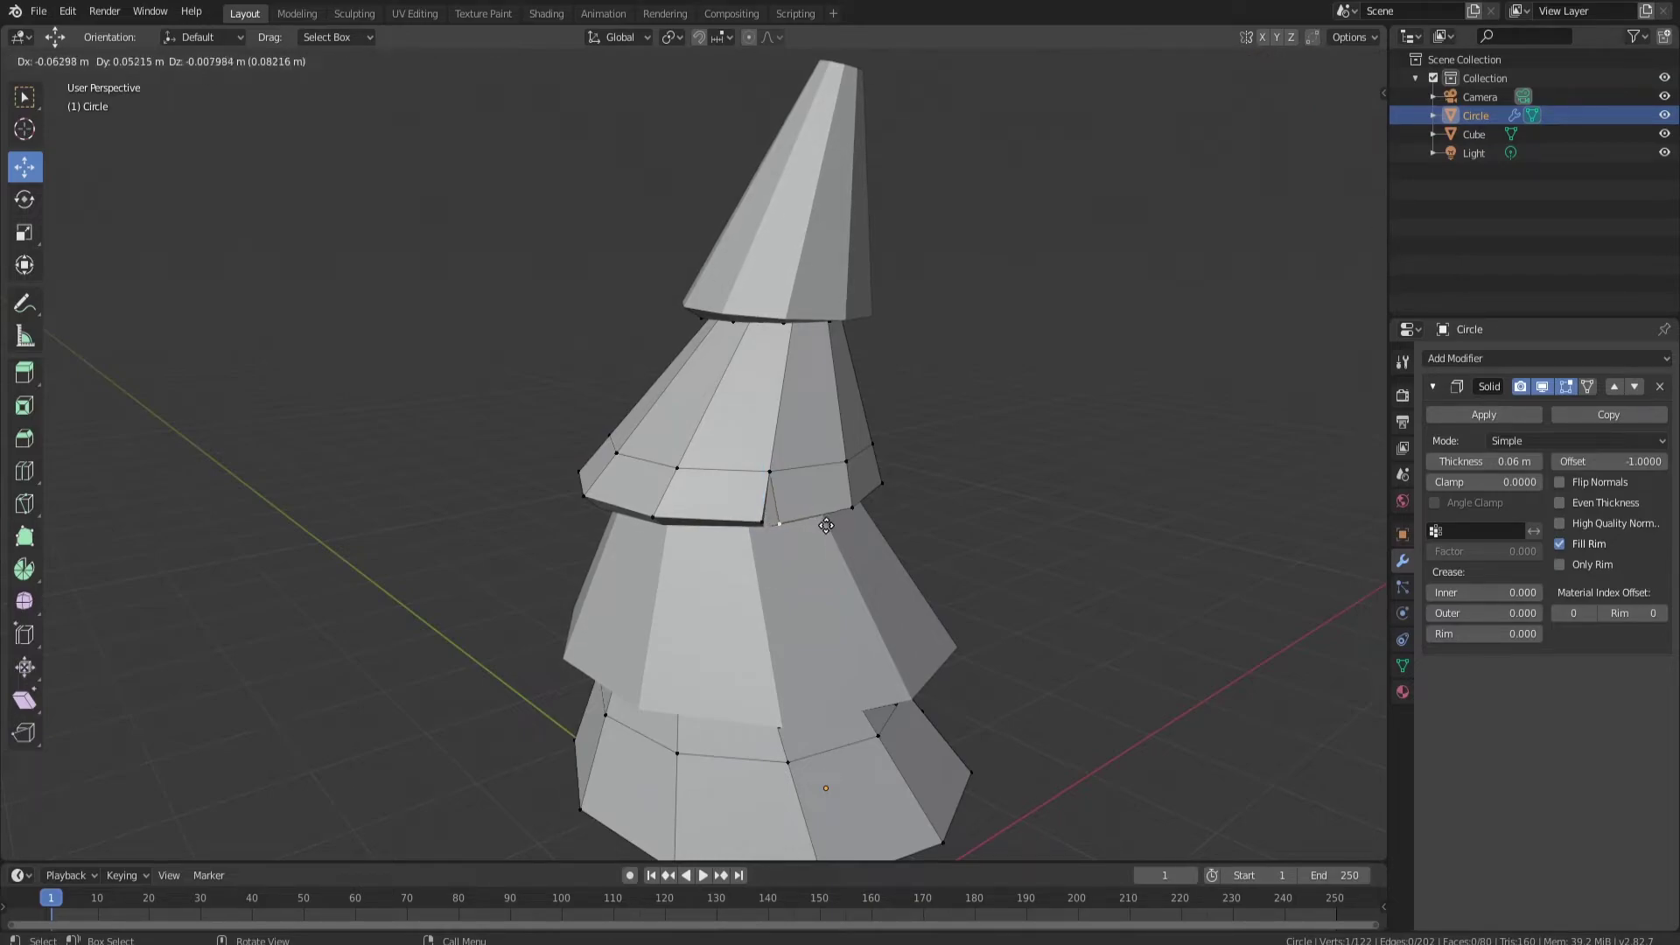
left_click(831, 525)
- Rip two bottom-rim vertices of the top foliage layer to cut slits into it
middle_click_drag(832, 525, 735, 350)
left_click(840, 319)
left_click(698, 319)
- Rip a bottom-rim vertex of the third foliage layer to open a slit in its side
left_click(600, 693)
middle_click_drag(601, 694, 638, 652)
left_click(635, 683)
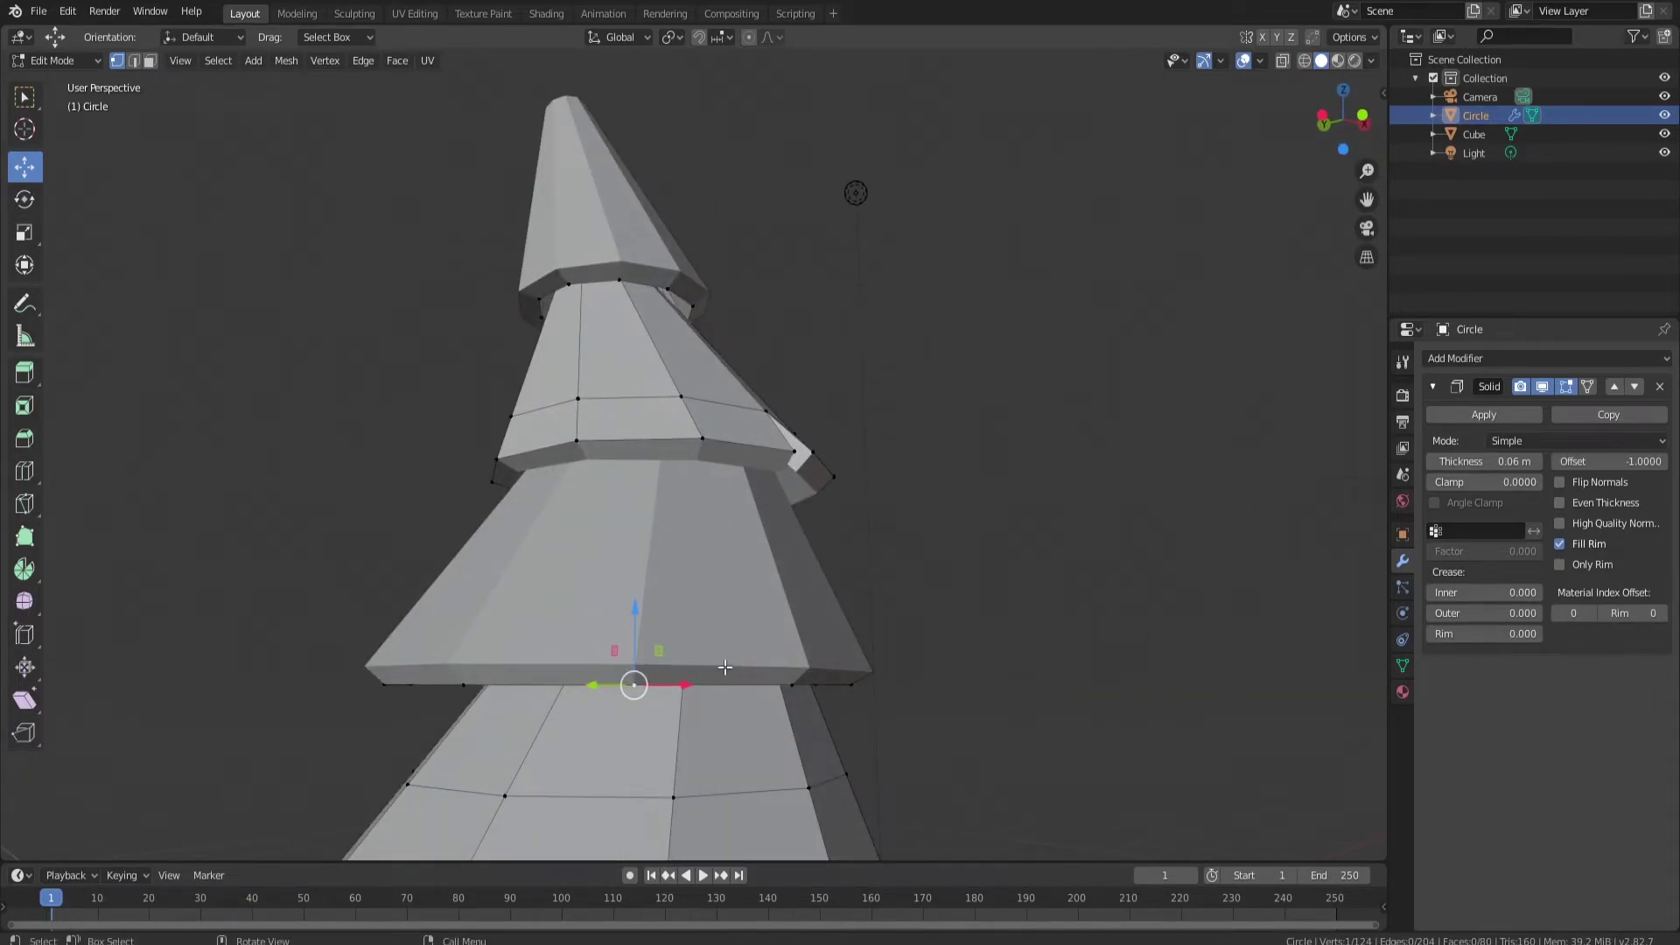
key("v")
left_click(700, 658)
- Rip a second bottom-rim vertex of the third foliage layer and move the slit's opposite vertex along X to widen it
middle_click_drag(700, 658, 764, 620)
left_click(771, 618)
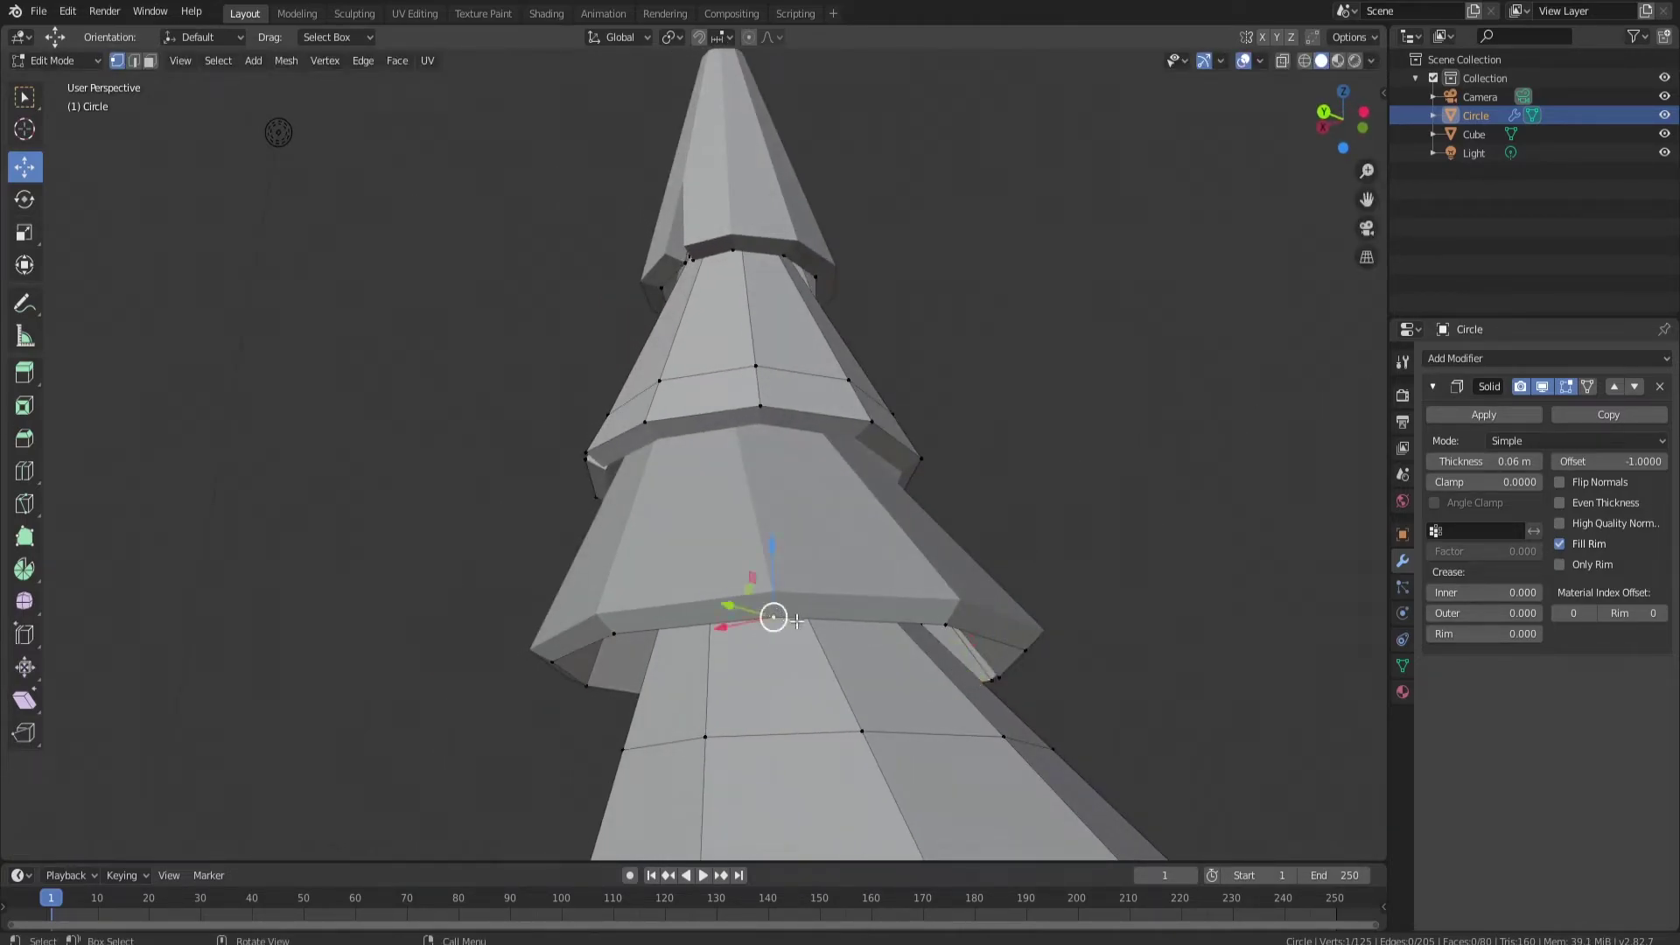
key("v")
left_click(828, 621)
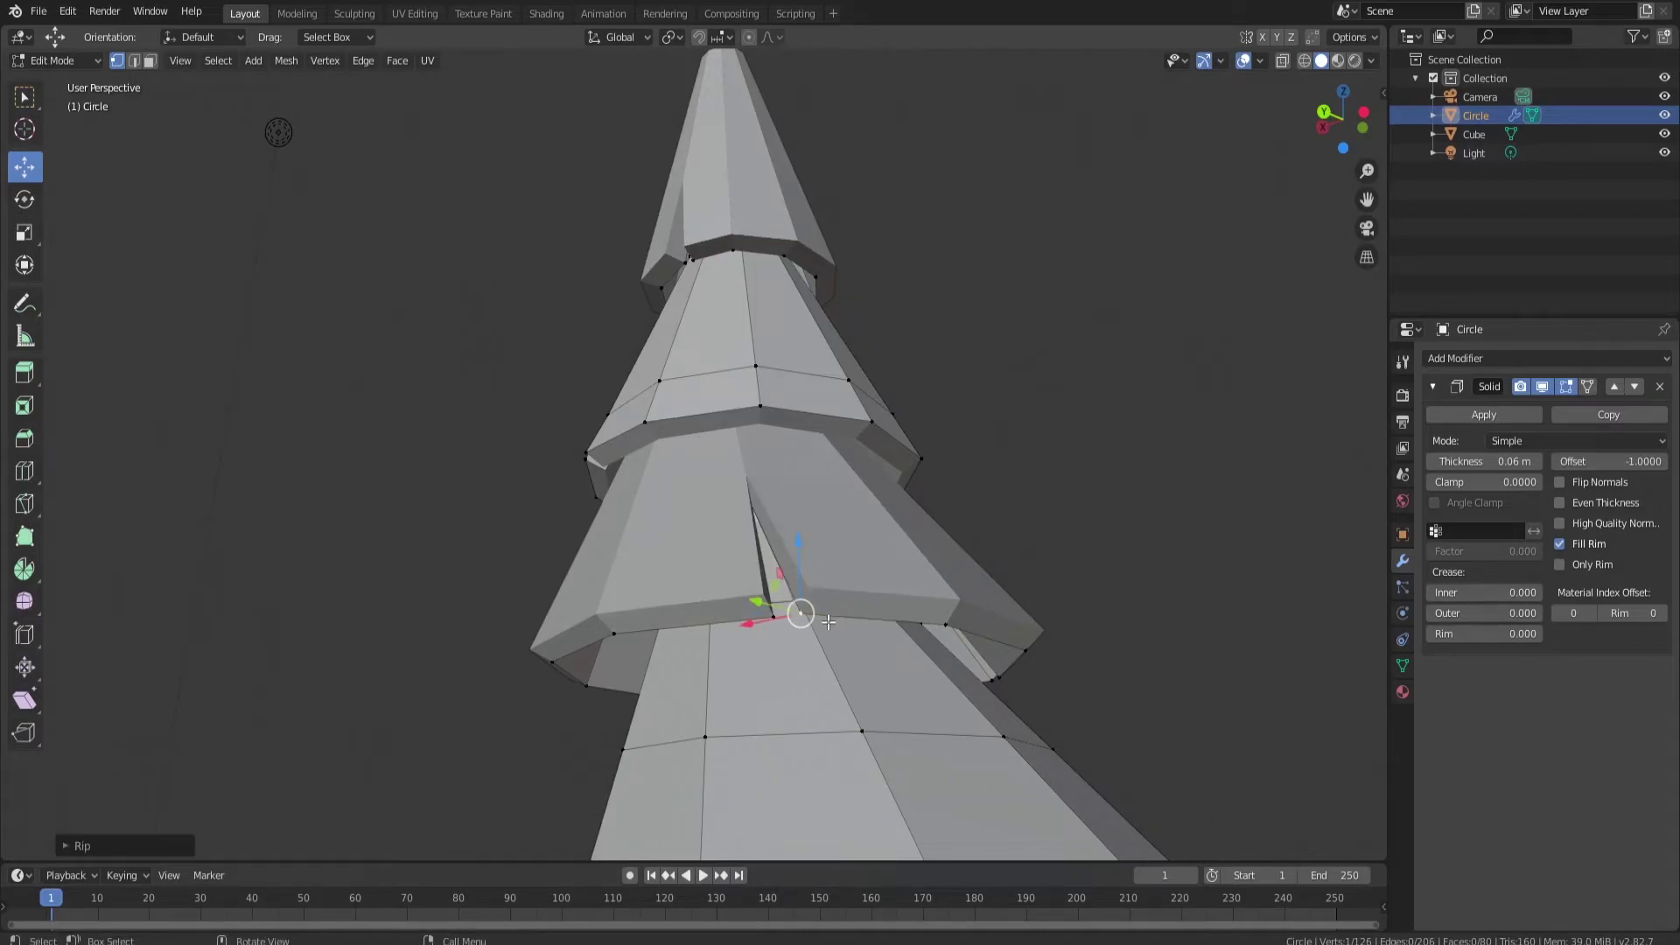
left_click(773, 616)
key("g")
key("x")
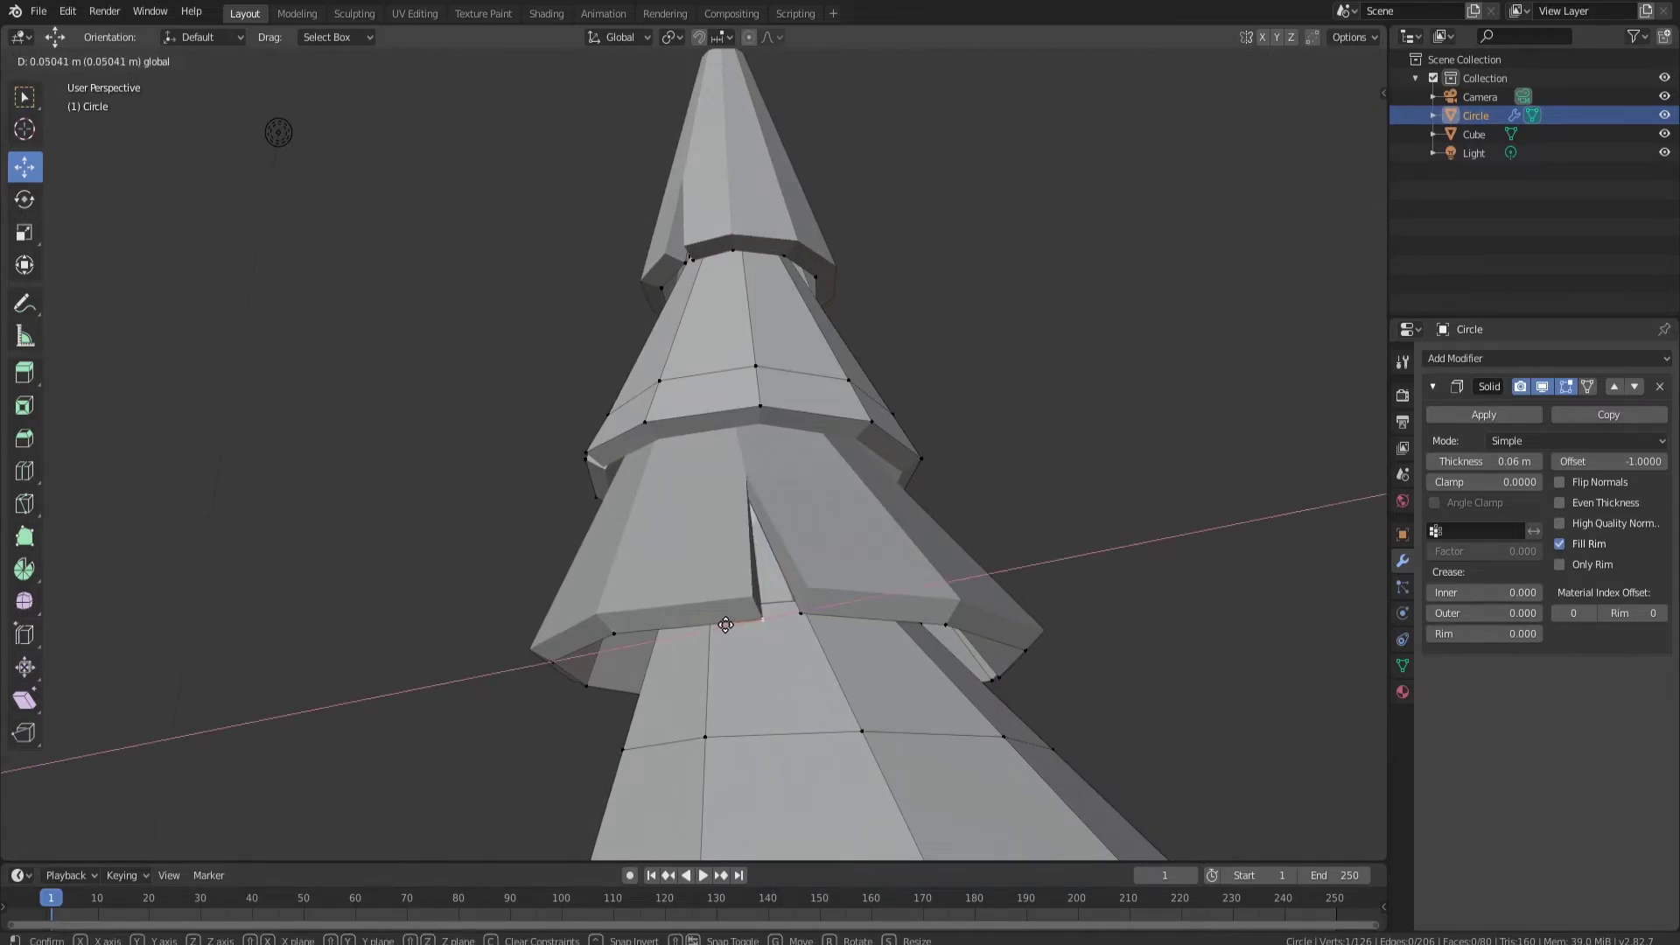
left_click(713, 623)
- Rip a bottom-rim vertex of the lowest foliage layer and move the slit's opposite vertex outward along the rim
middle_click_drag(713, 623, 864, 598)
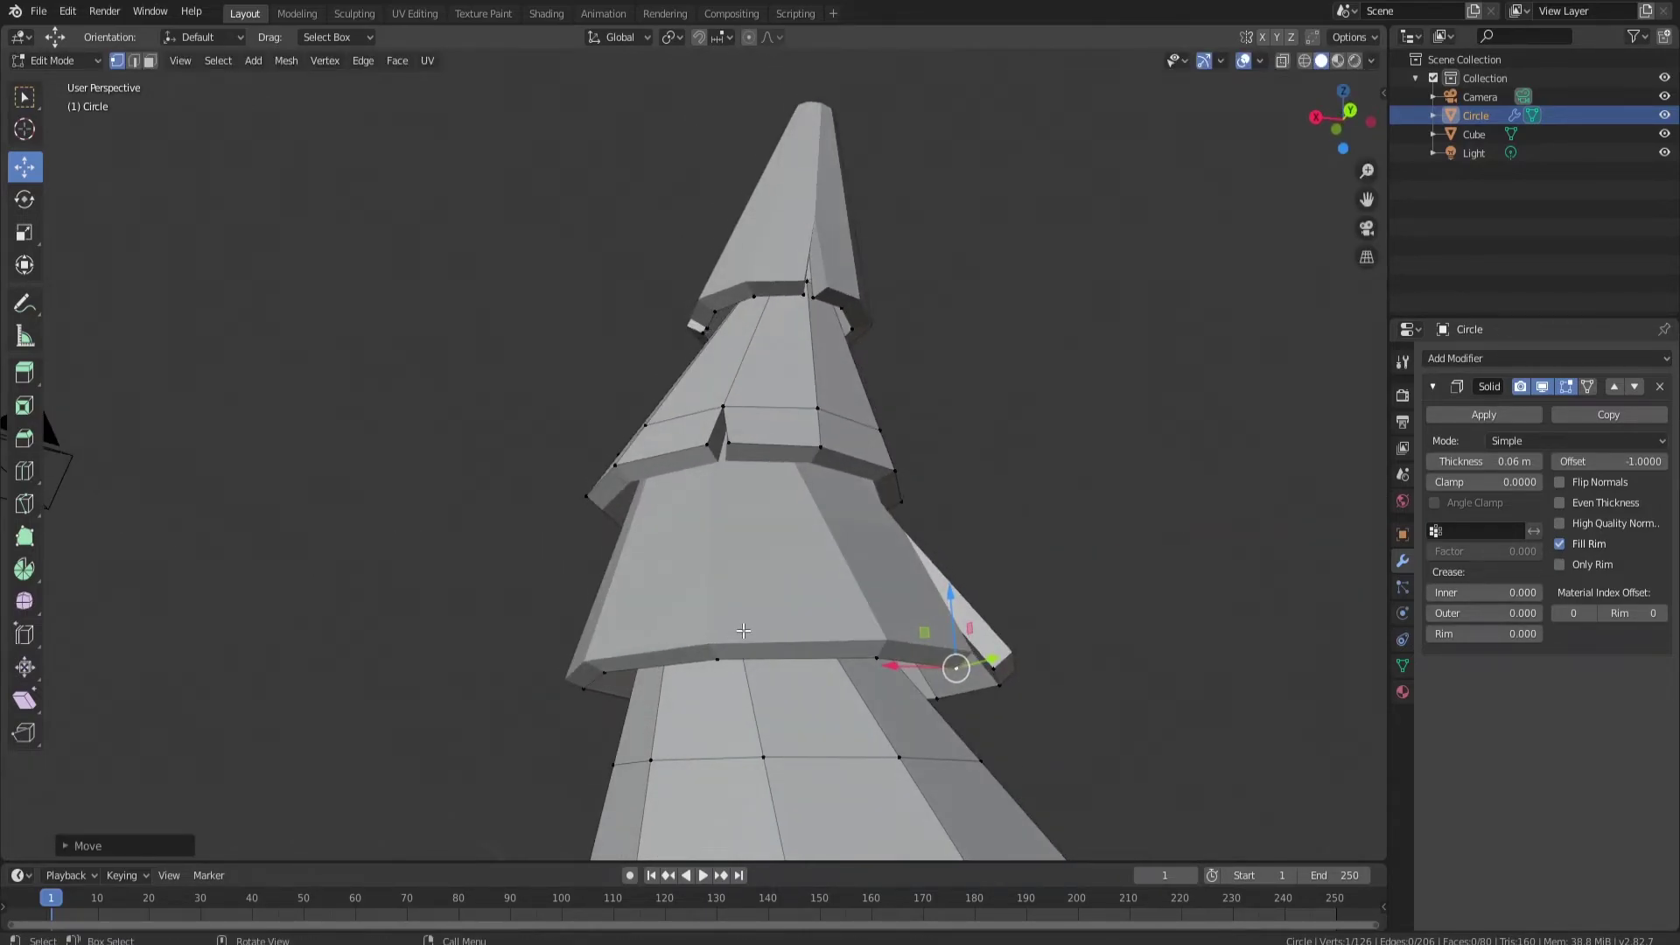
middle_click_drag(743, 630, 737, 660)
scroll(736, 660, "down", 2)
left_click(672, 743)
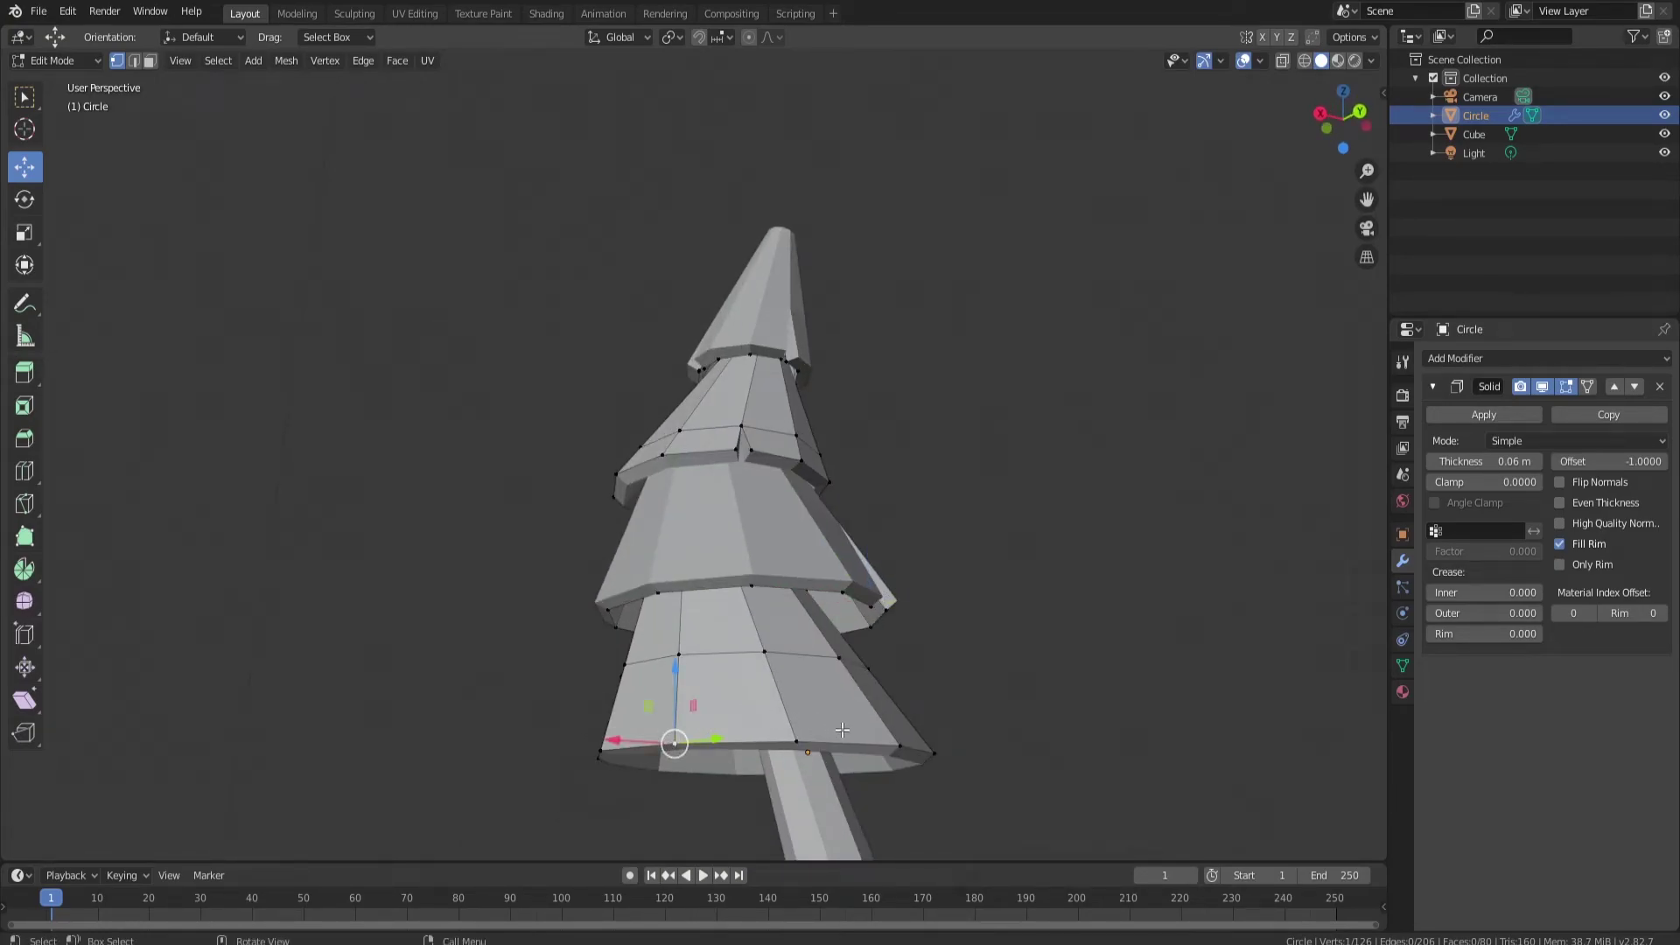
key("v")
left_click(717, 759)
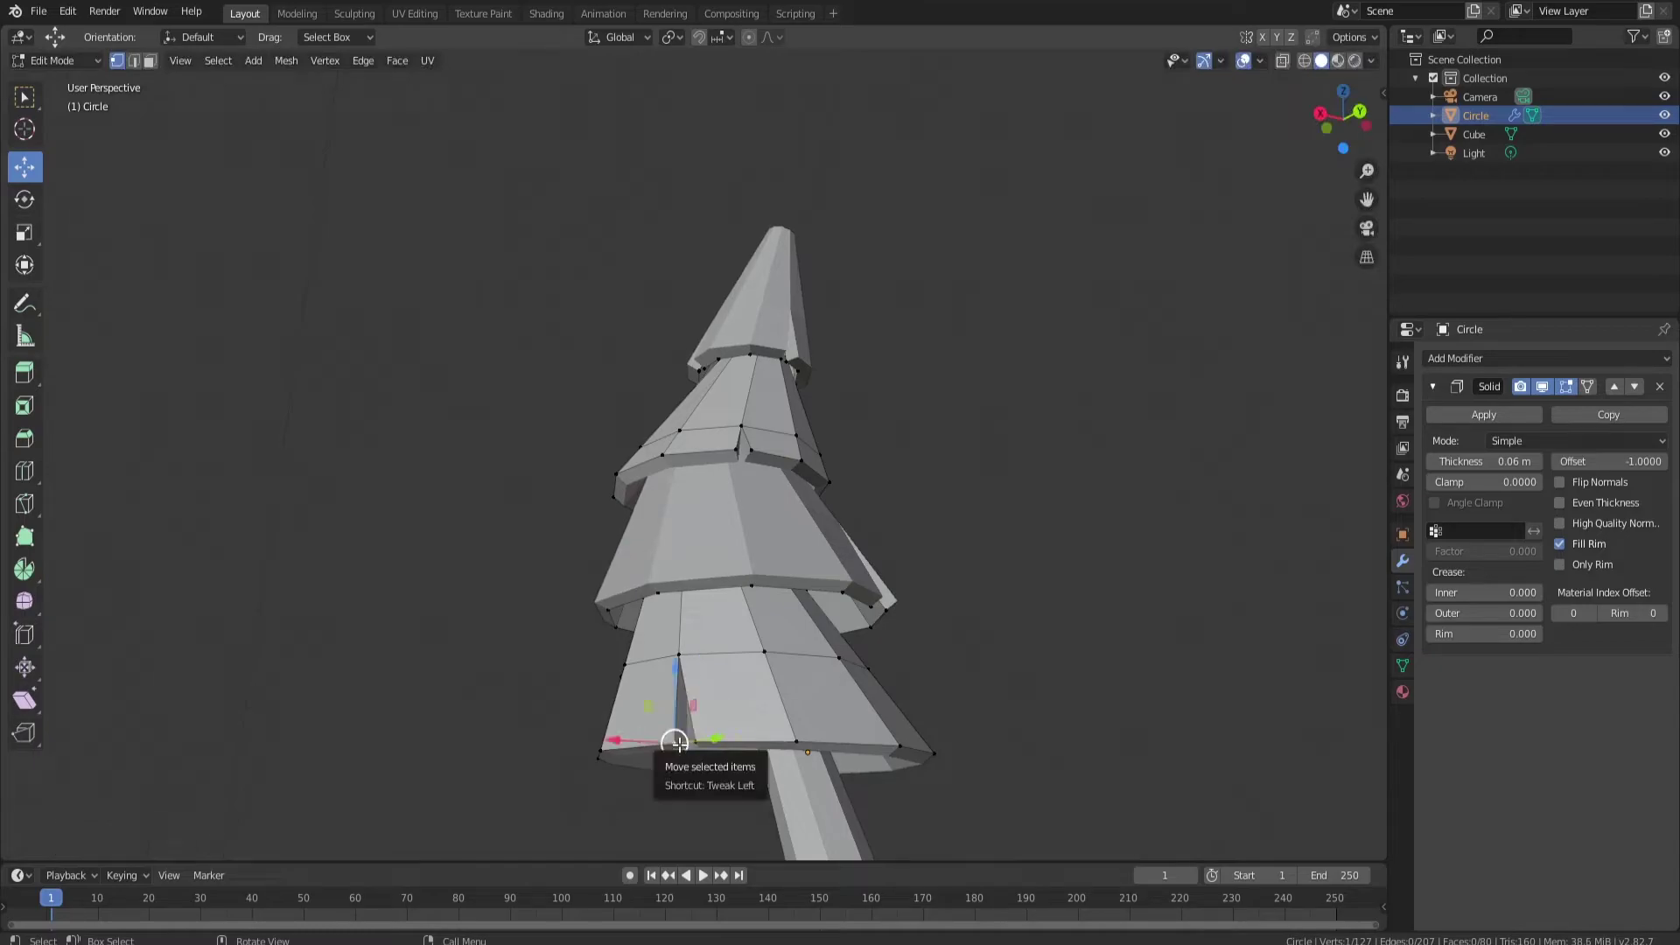
left_click_drag(674, 740, 637, 739)
- Rip another bottom-rim vertex on the far side of the lowest foliage layer
left_click(879, 727)
middle_click_drag(879, 728, 942, 733)
key("v")
left_click(813, 574)
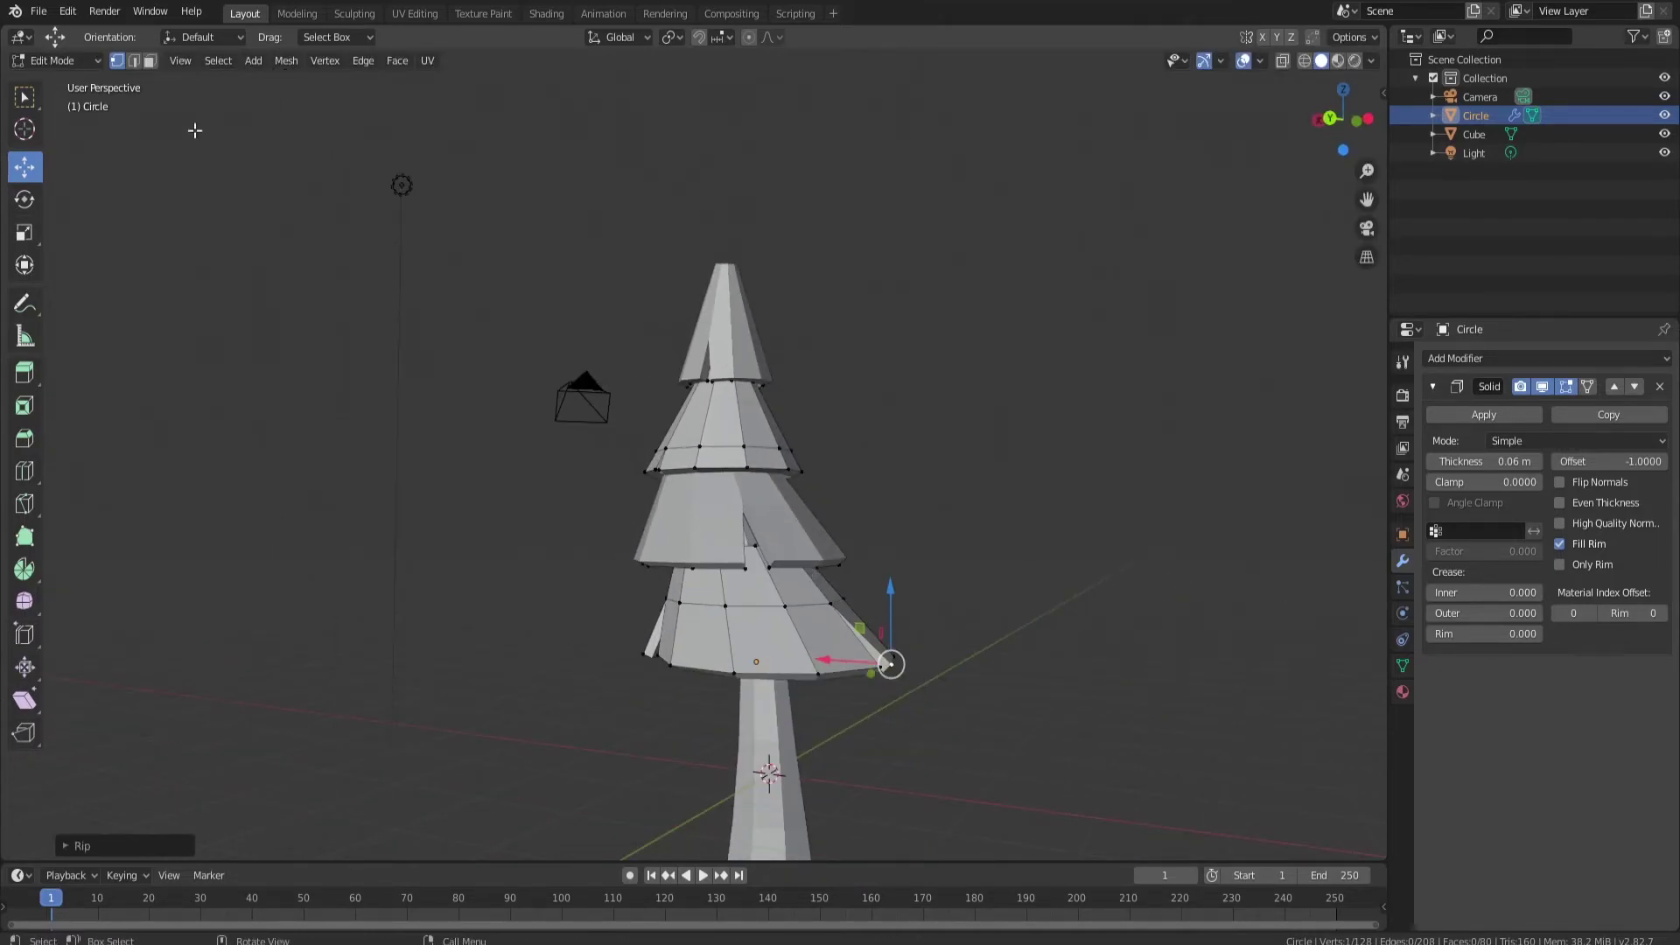
- Switch to edge selection and select the whole middle edge loop around the lowest foliage layer
left_click(134, 61)
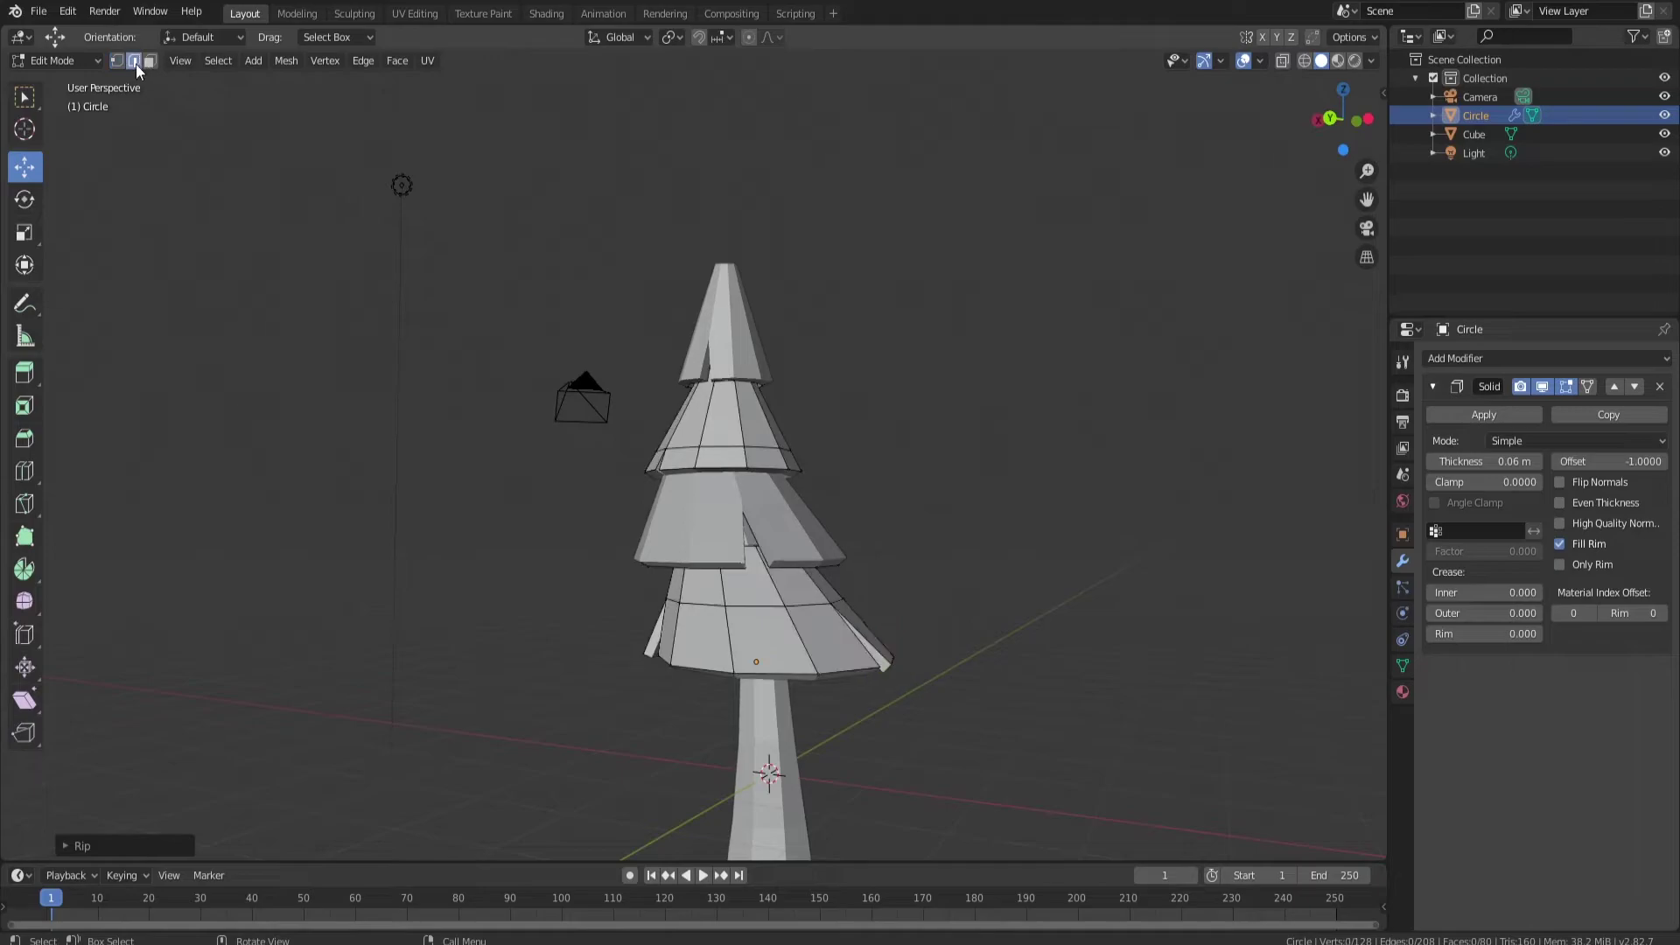
left_click(766, 606, "alt")
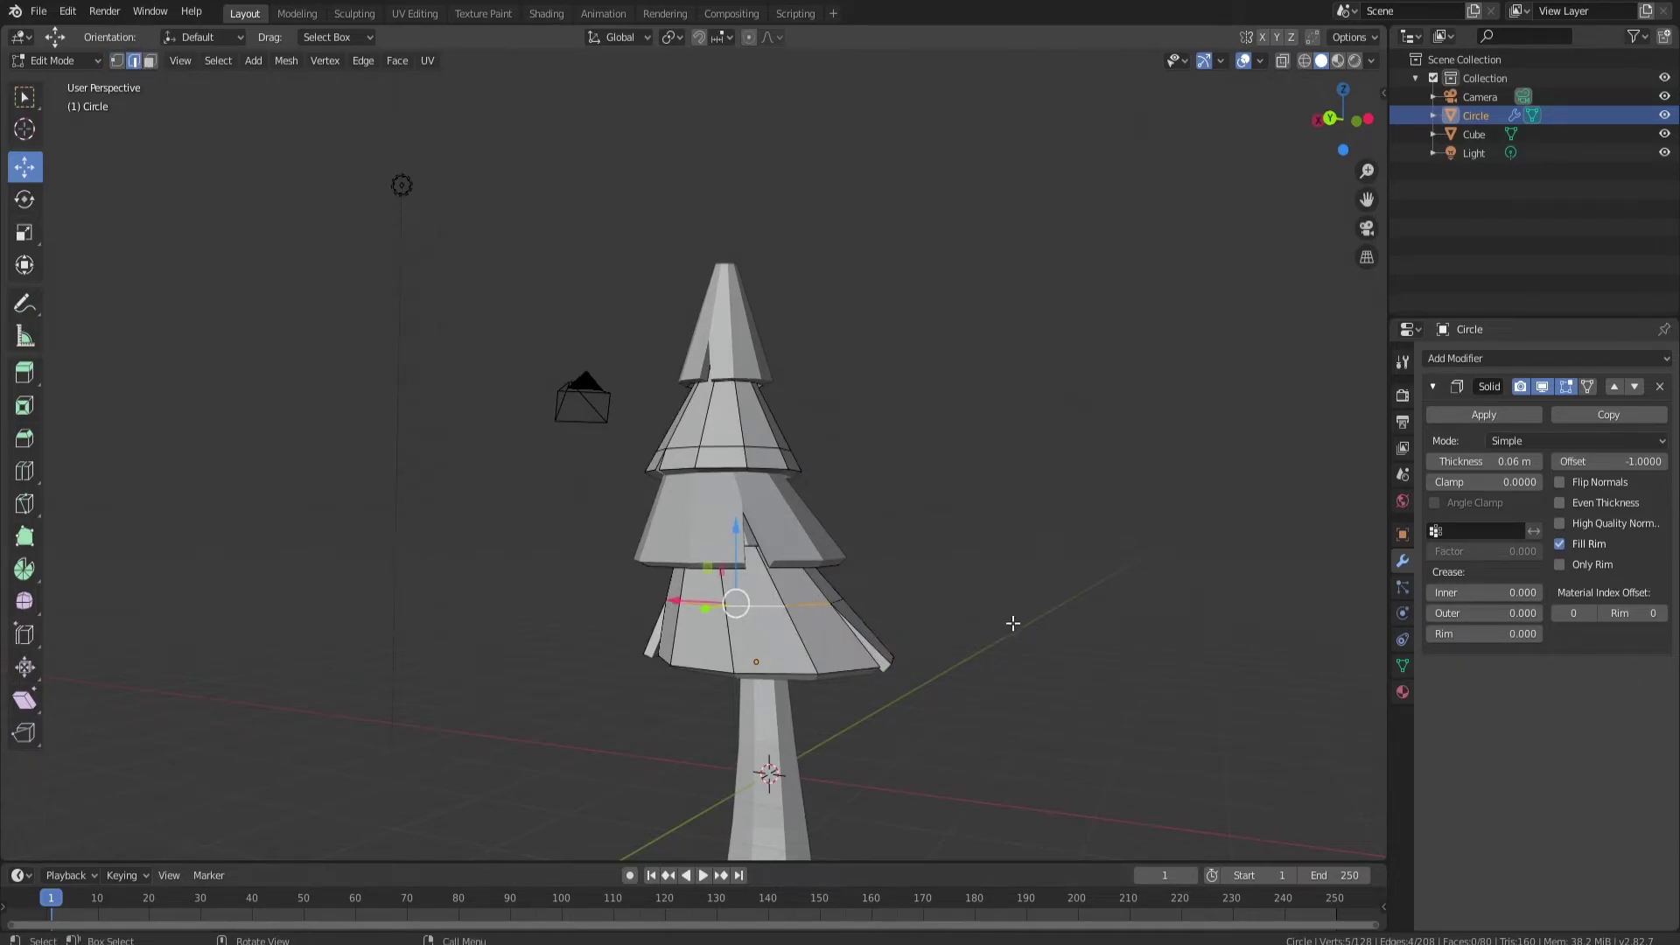
middle_click_drag(1087, 589, 827, 621)
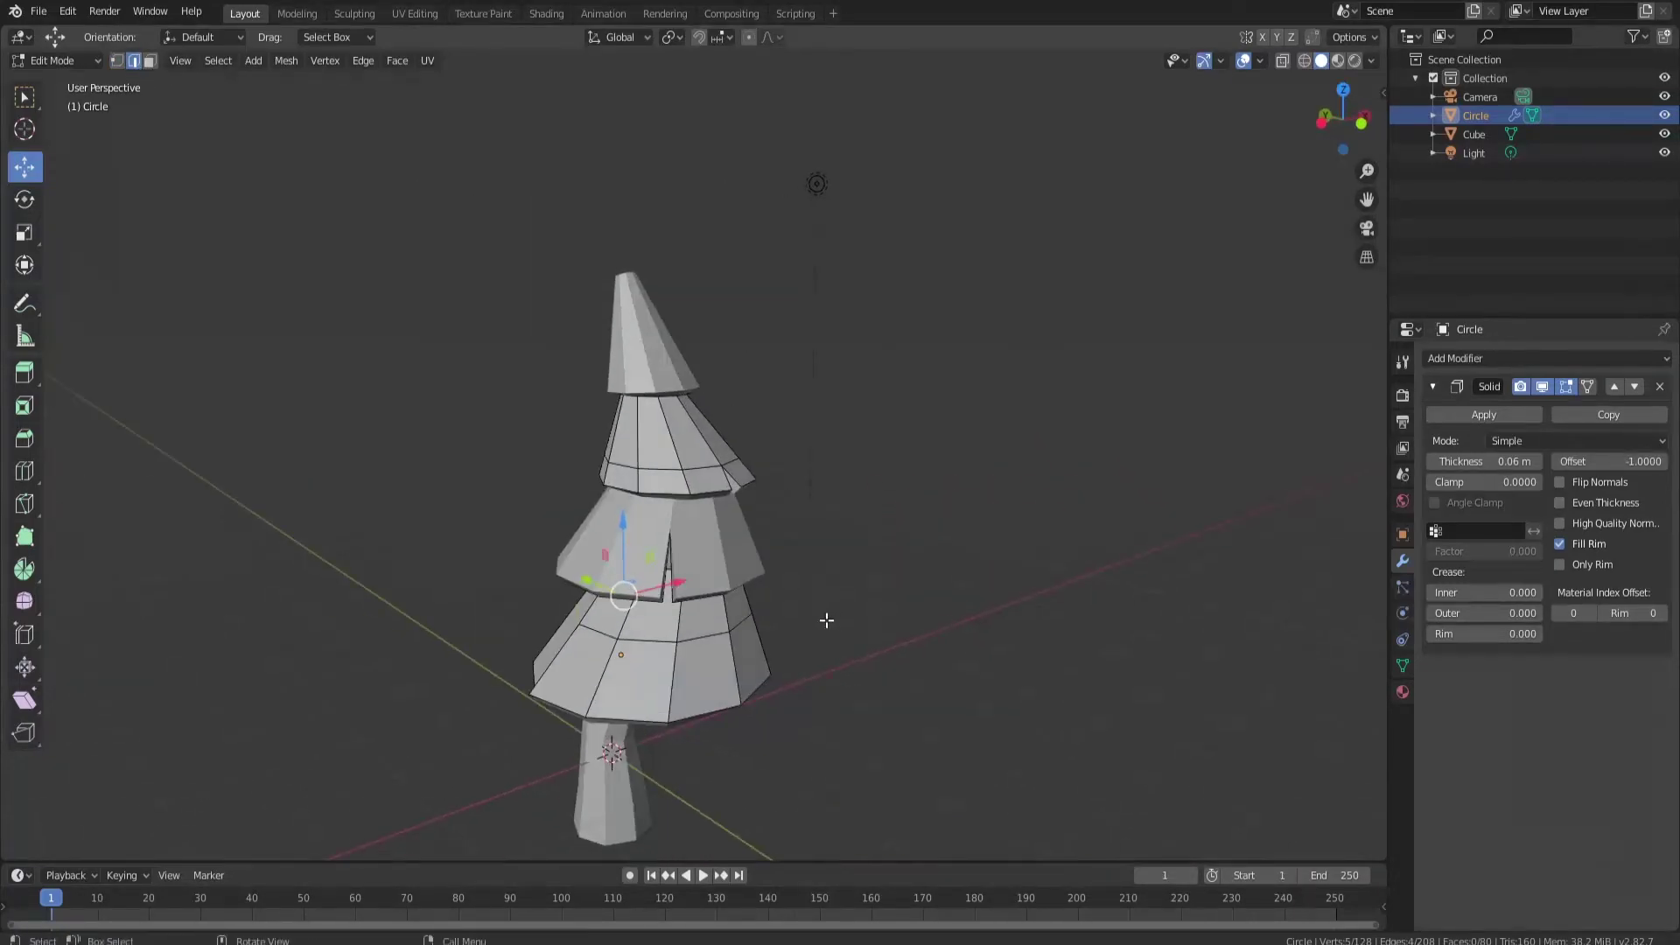
left_click(639, 645, "alt+shift")
middle_click_drag(639, 645, 467, 625)
middle_click_drag(978, 671, 893, 589)
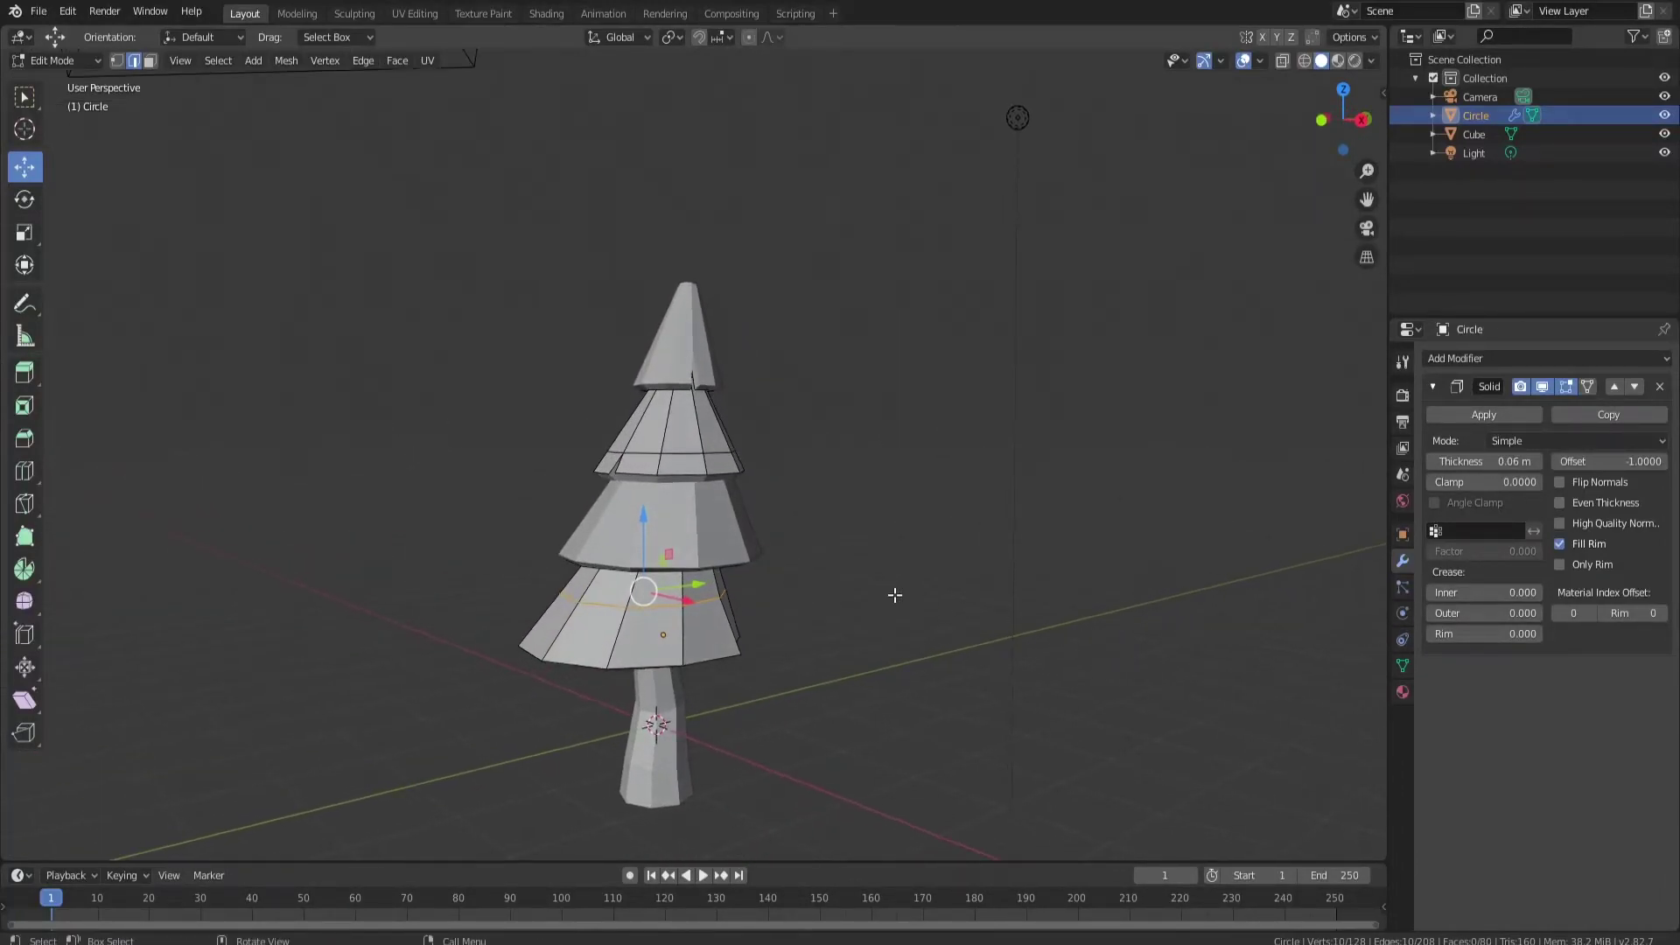
key("shift+s")
left_click(691, 534)
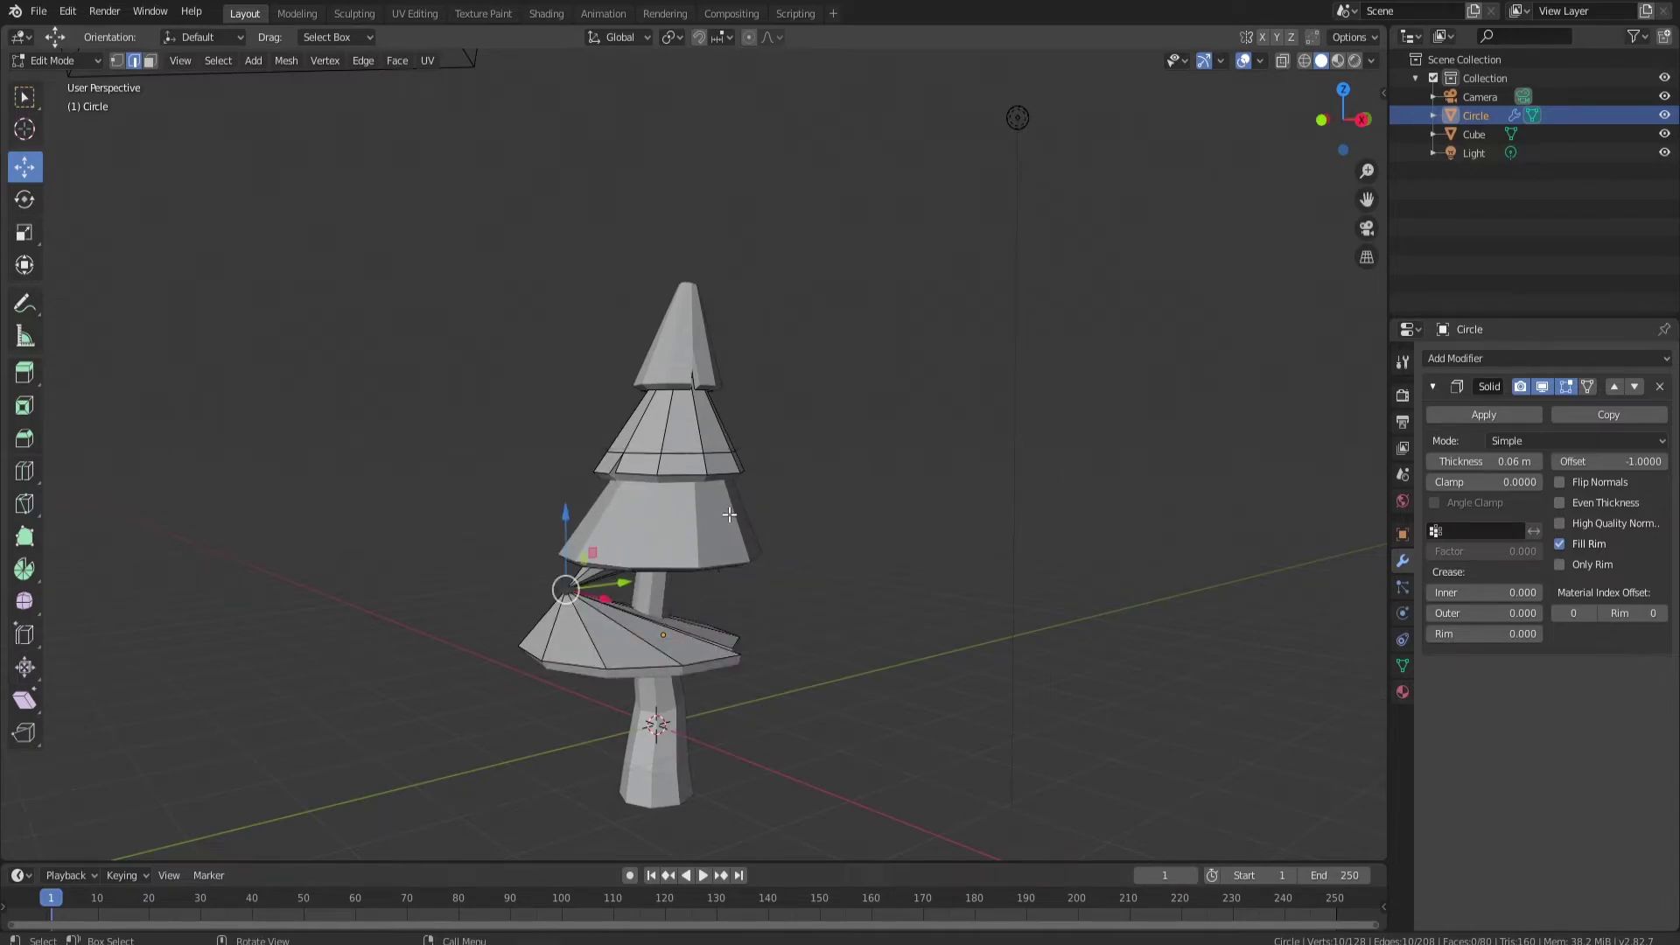
key("ctrl+z")
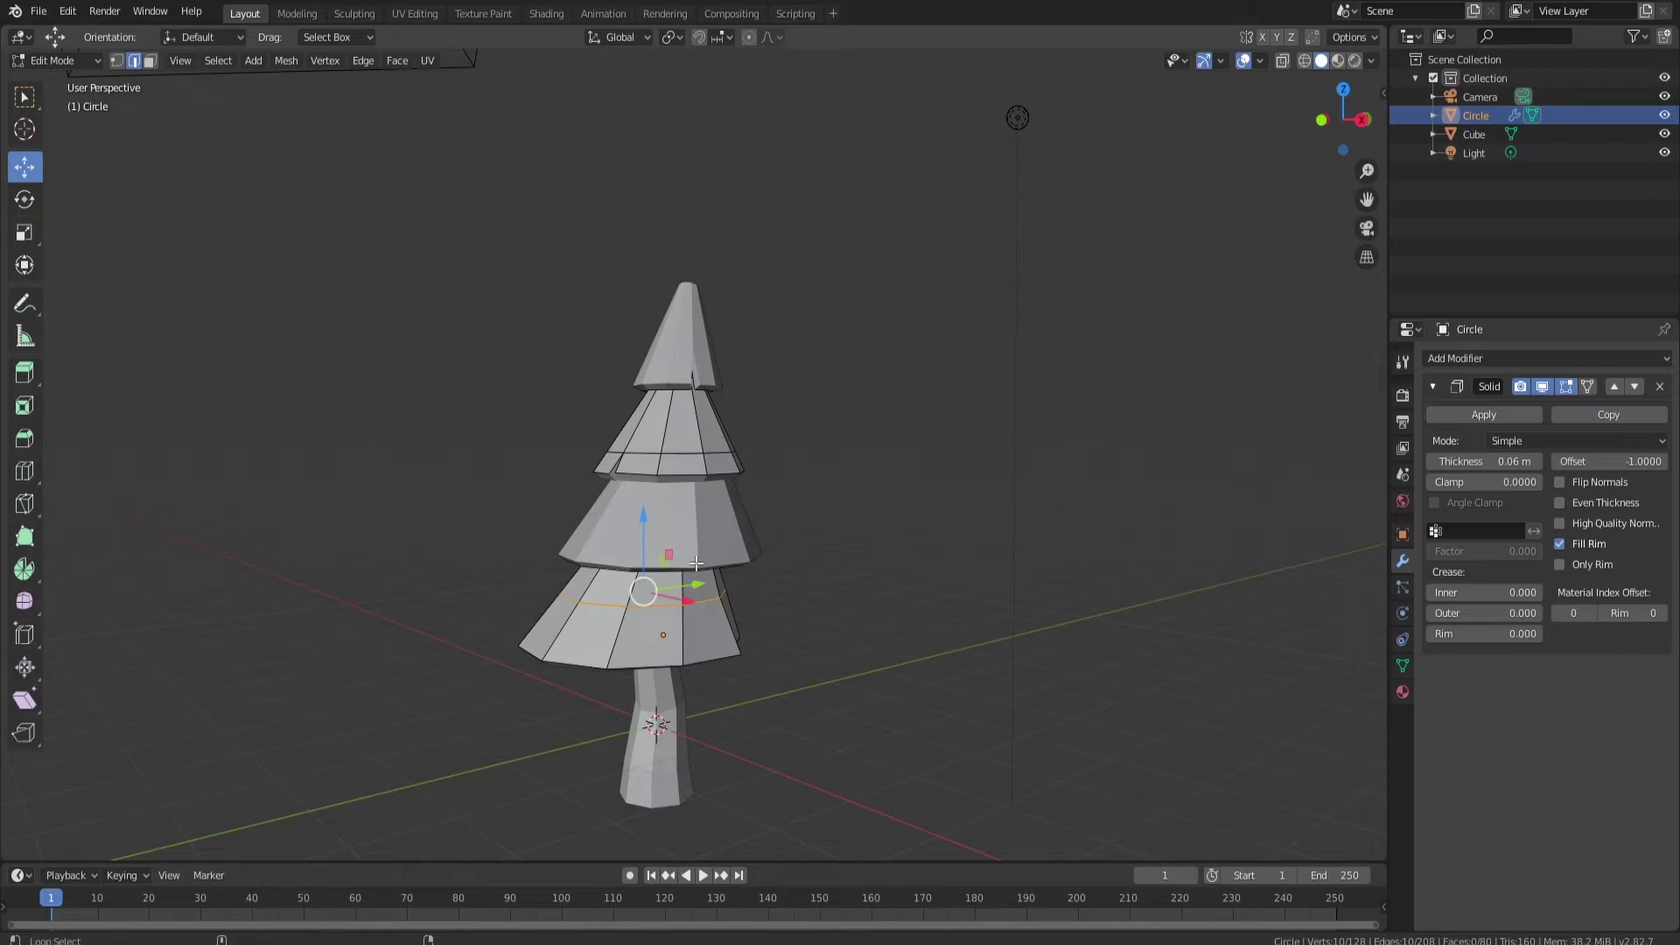
- Try to extend the edge selection to the upper foliage layers and scale the selected loops inward together
left_click(703, 532, "alt+shift")
middle_click_drag(703, 532, 828, 503)
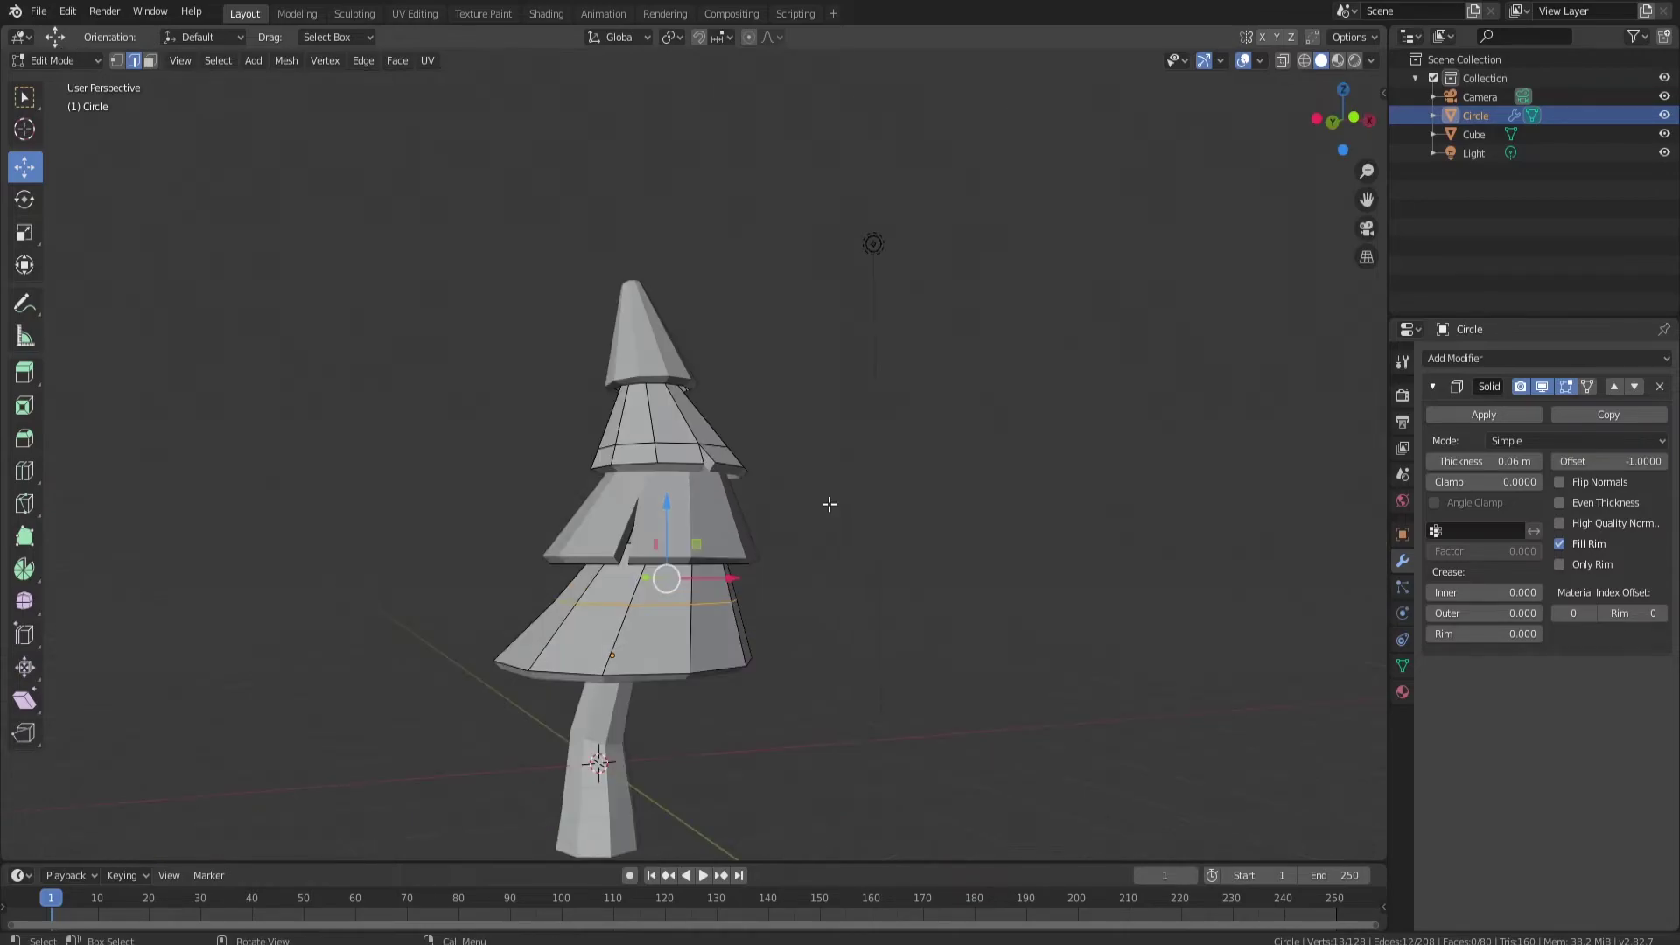
left_click(623, 496, "alt+shift")
left_click(627, 441, "alt+shift")
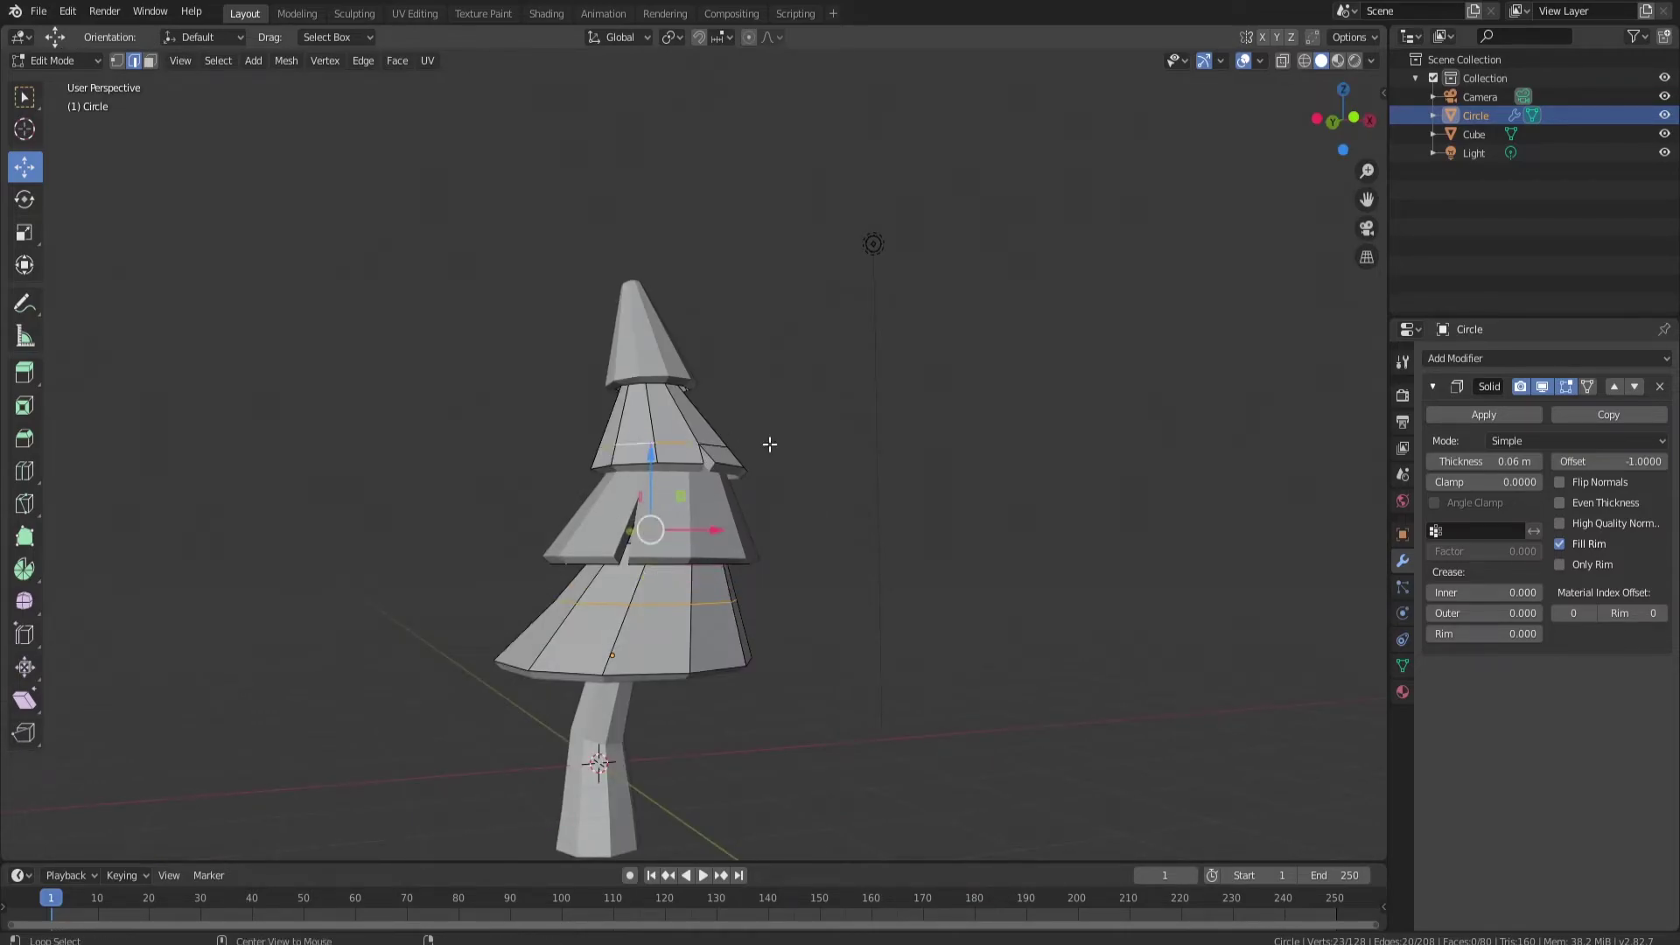
middle_click_drag(769, 442, 1020, 507)
left_click(700, 450, "alt+shift")
left_click(710, 354, "alt+shift")
key("s")
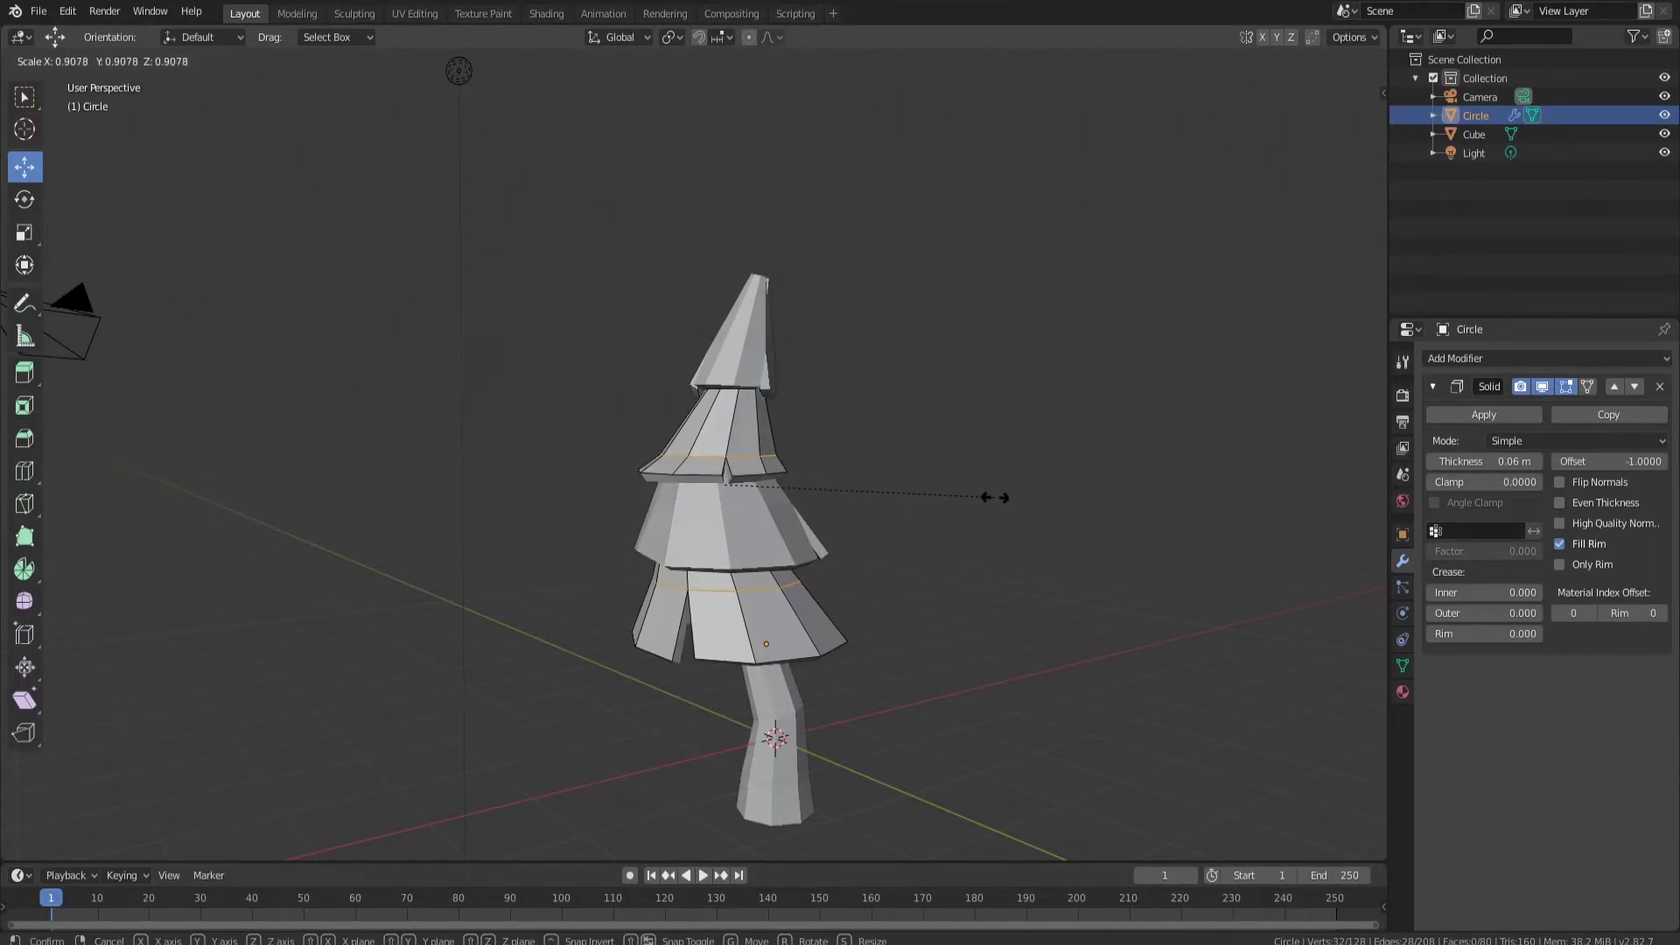
left_click(1035, 494)
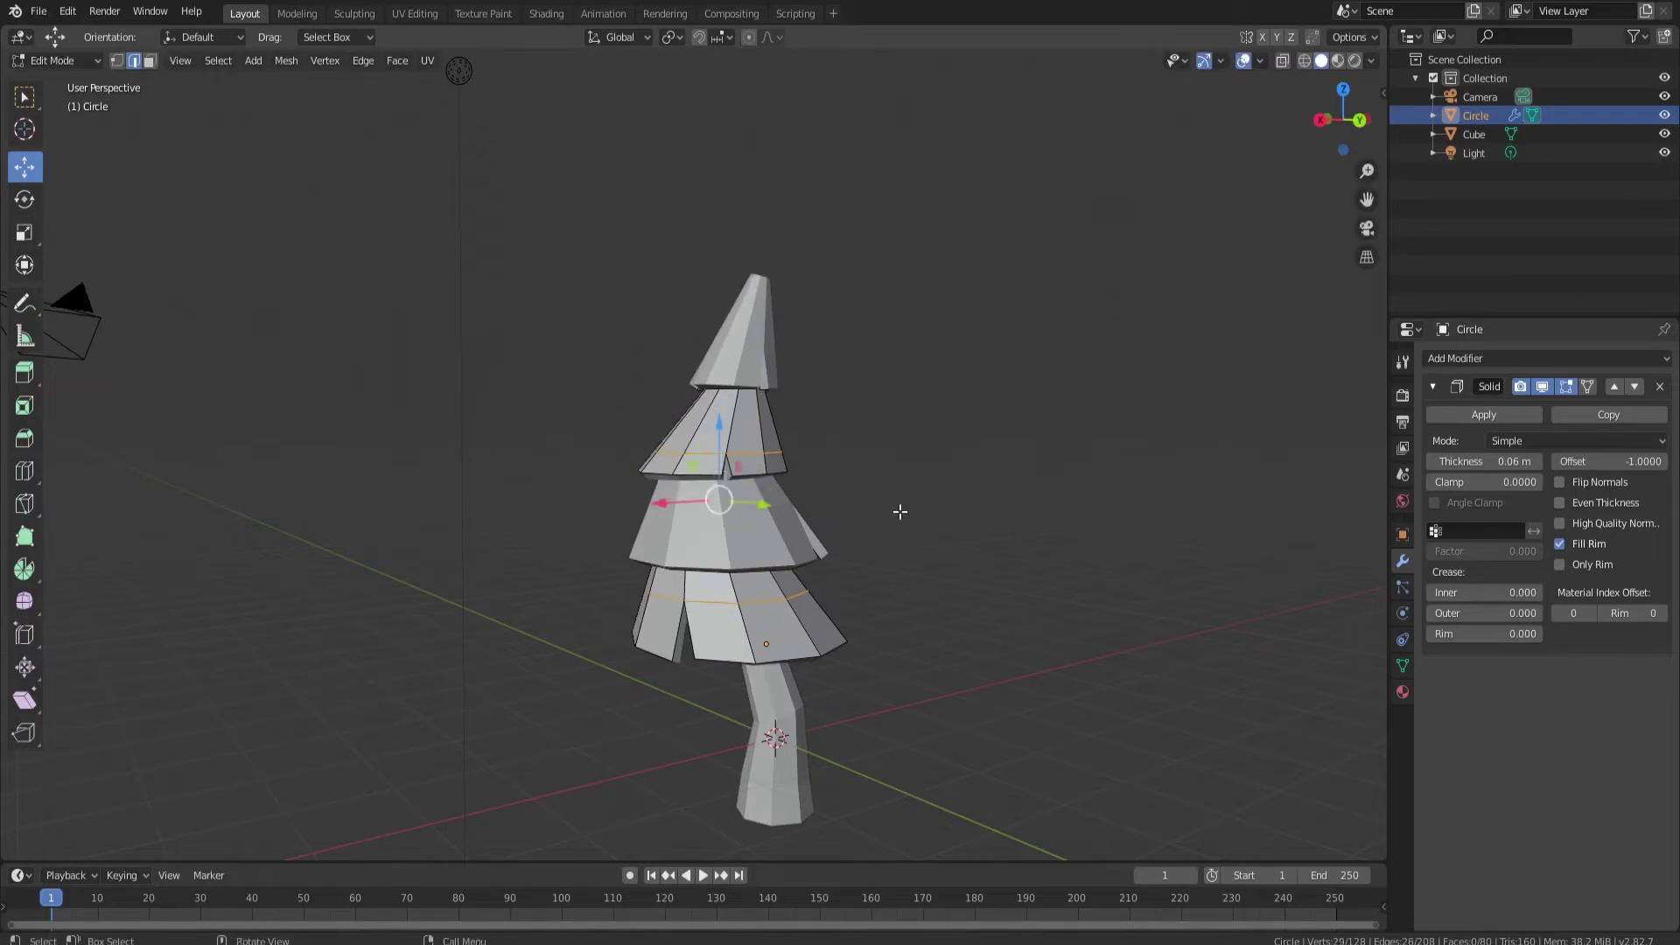
- Select only the middle edge loops of the second and lowest foliage layers and scale them to about 0.95
left_click(756, 451, "alt")
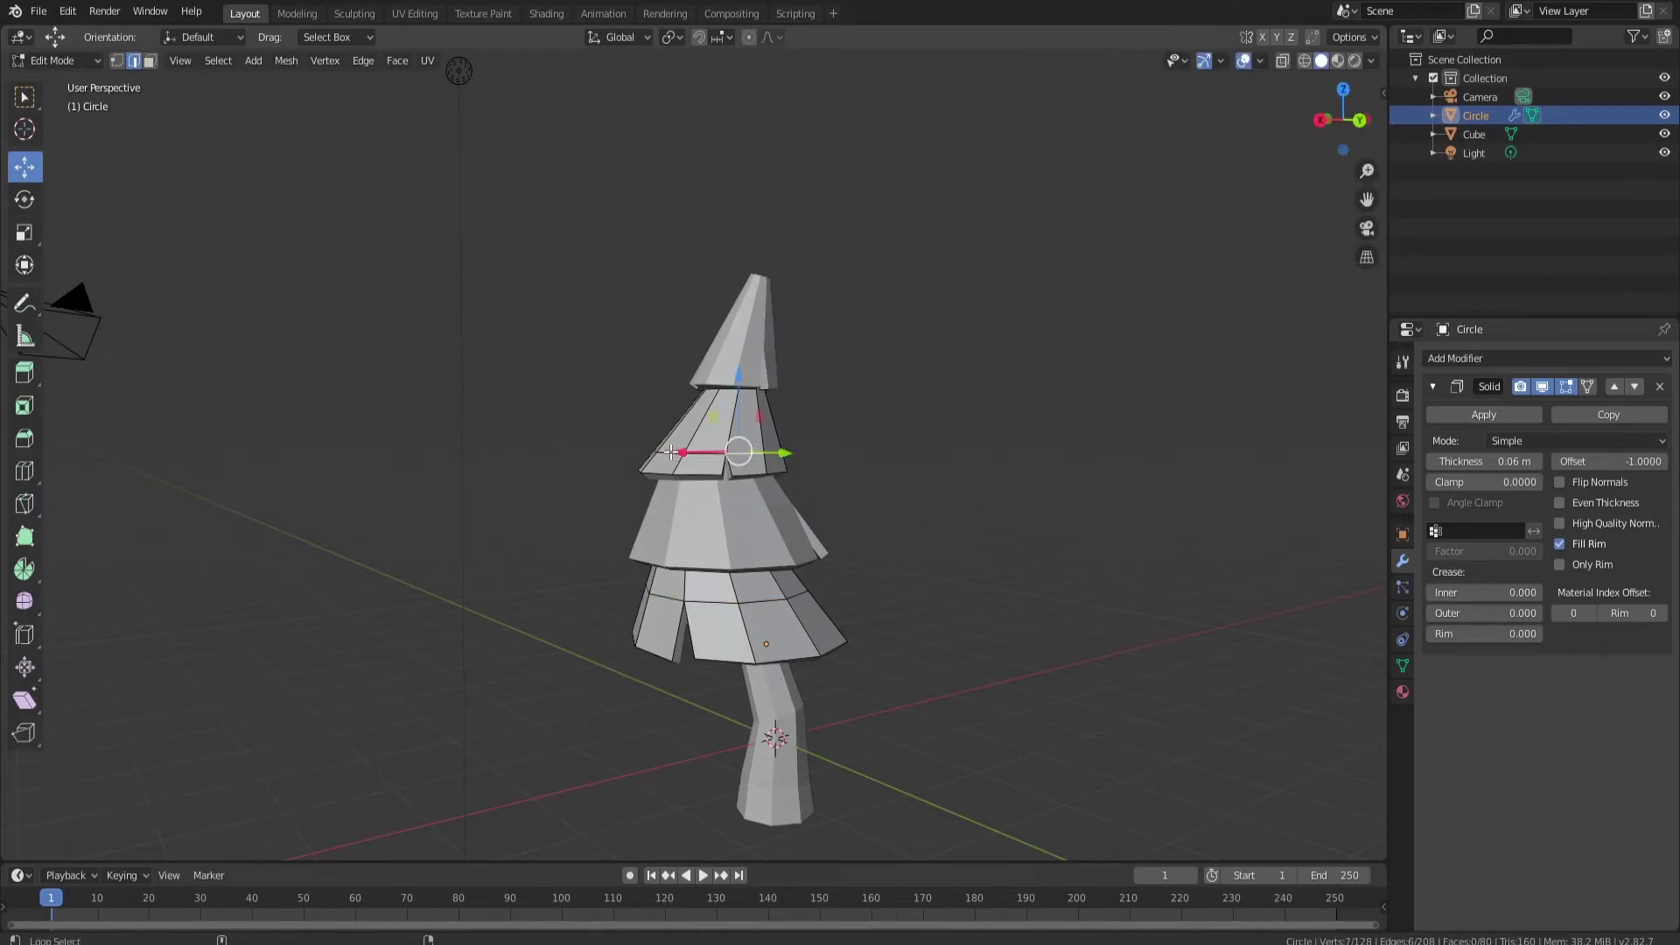
middle_click_drag(756, 451, 819, 493)
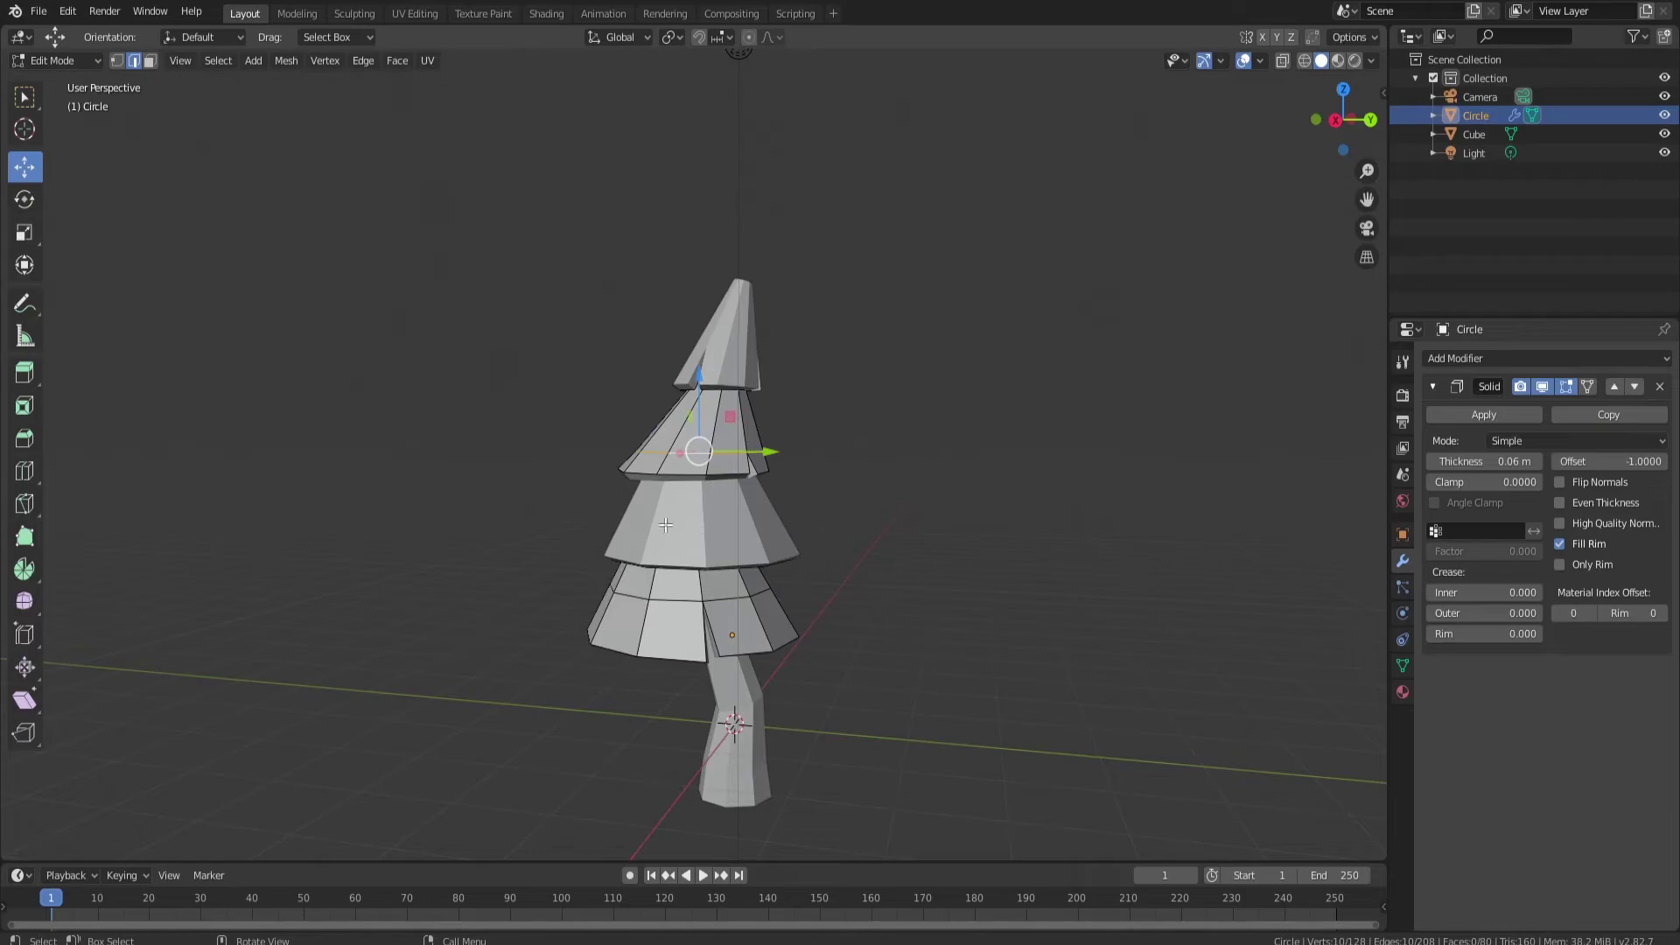
scroll(665, 525, "up", 4)
left_click(692, 714, "alt+shift")
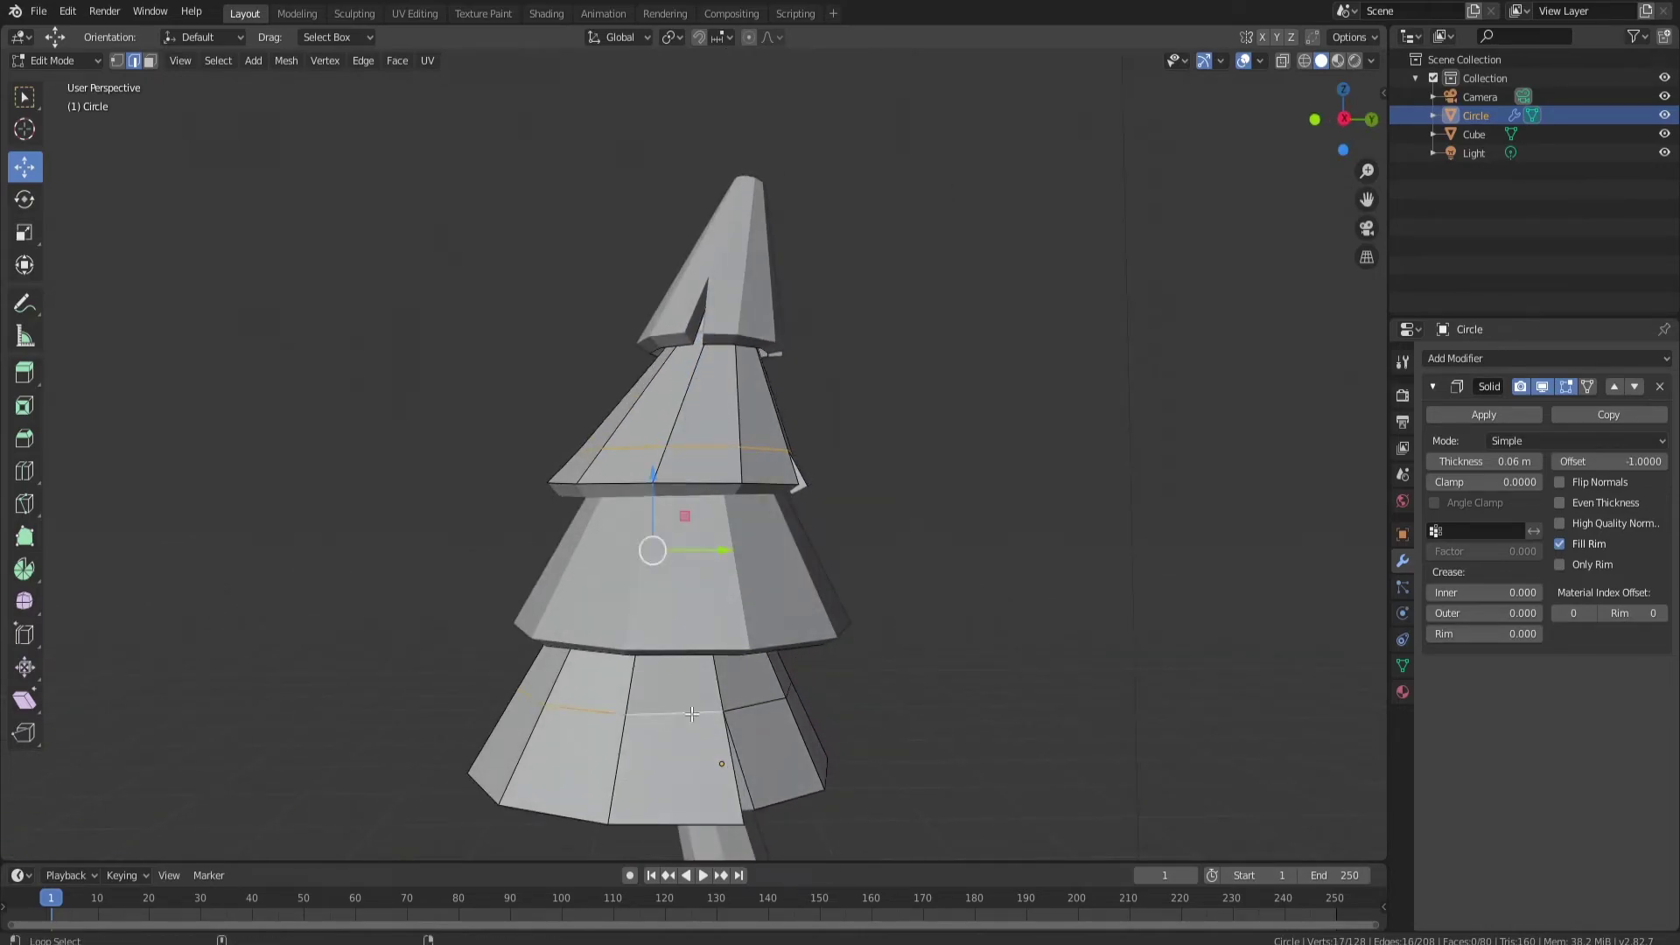
left_click(760, 705, "alt+shift")
middle_click_drag(829, 660, 879, 651)
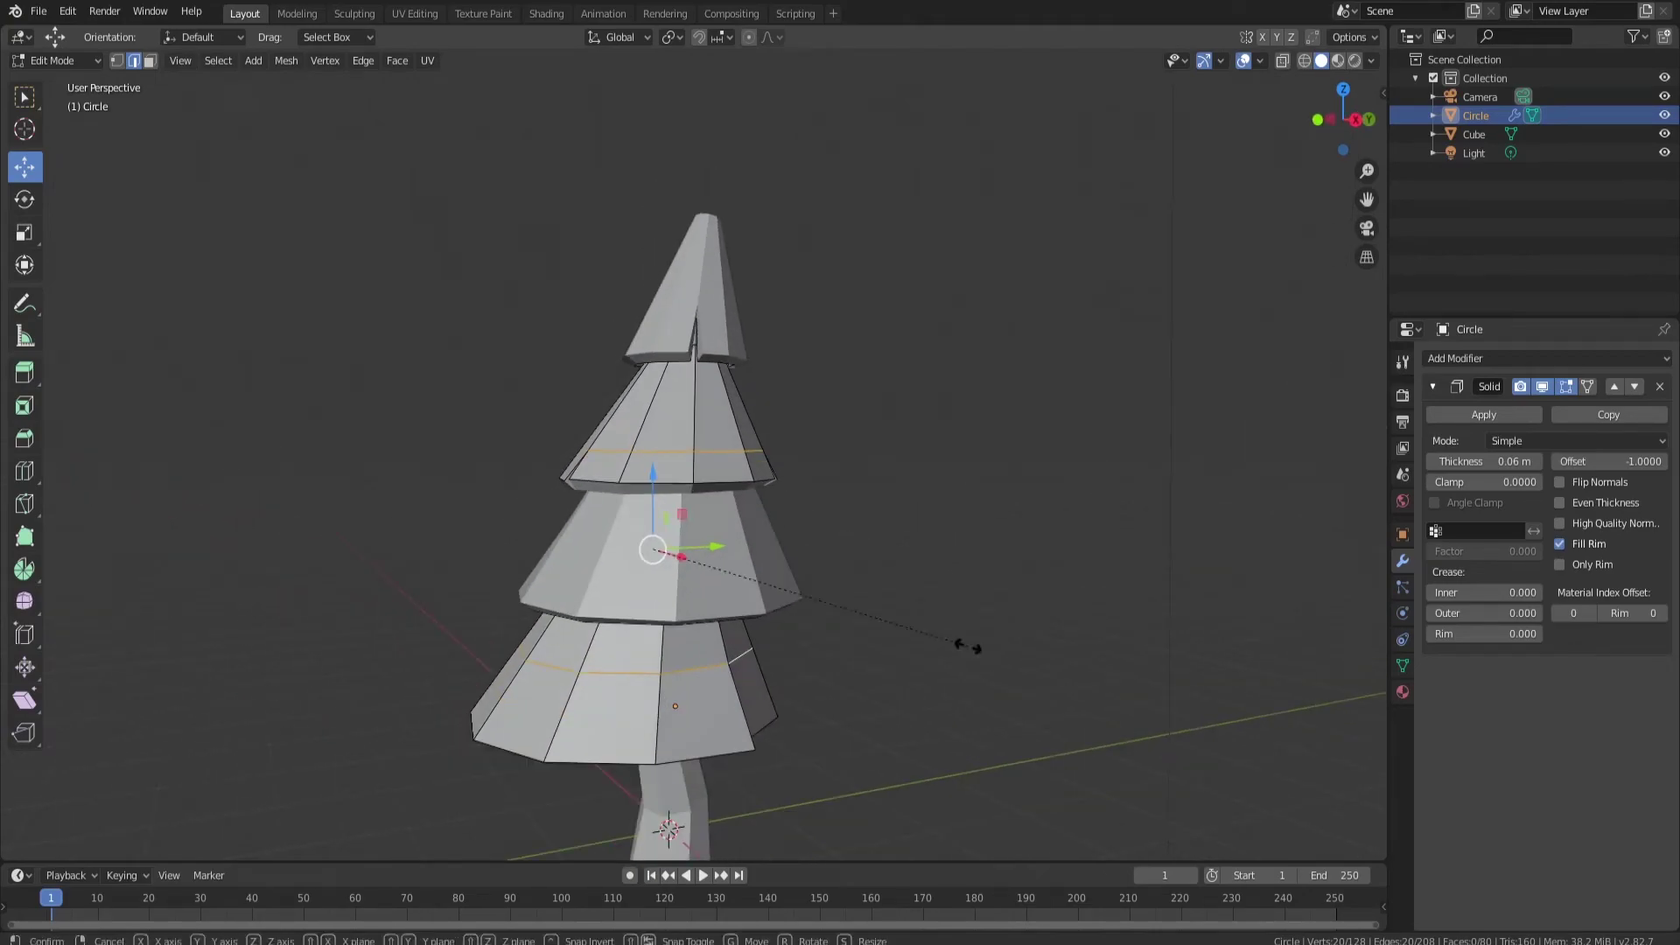
key("s")
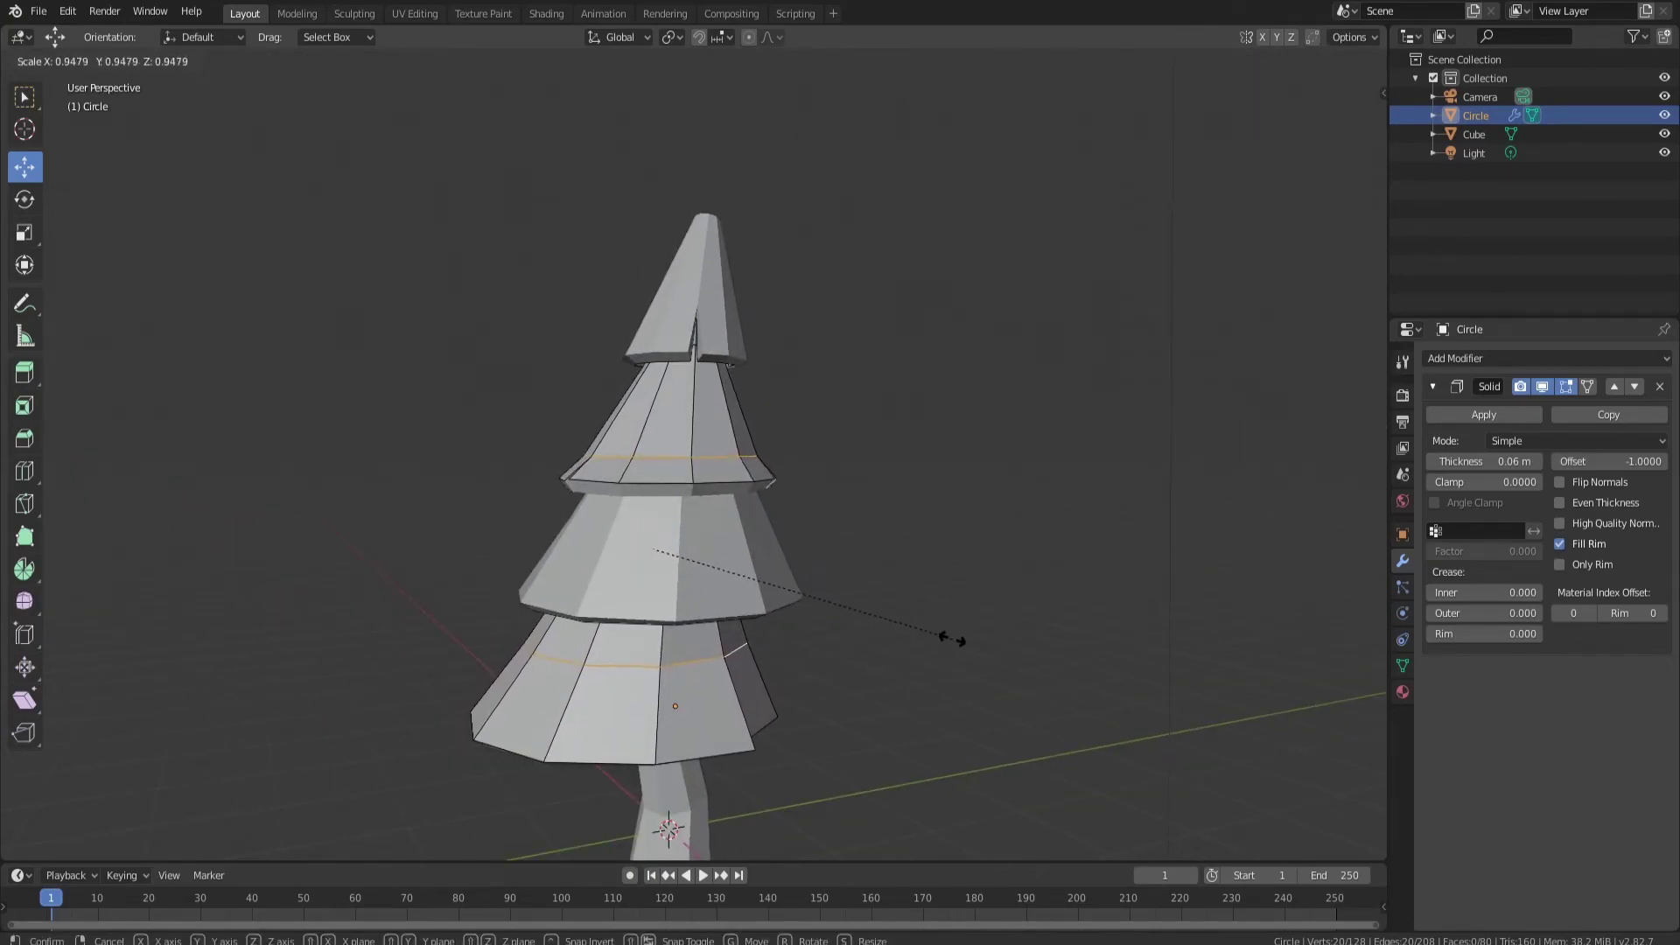
left_click(956, 638)
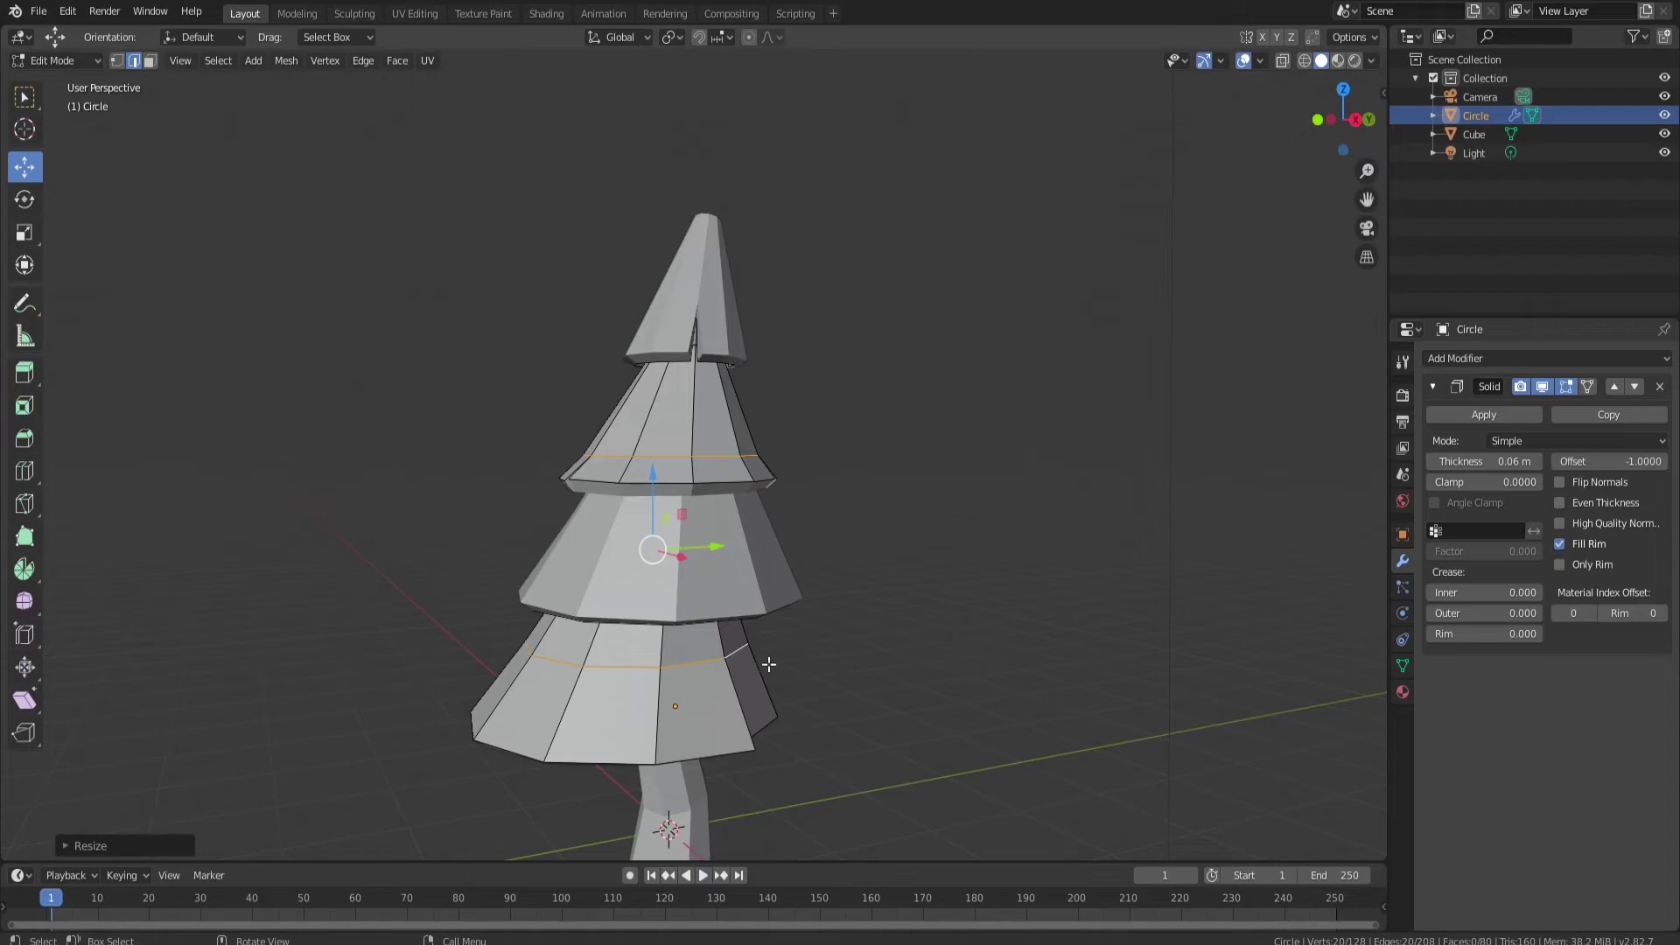
- Deselect everything and examine the reshaped foliage from other sides, comparing it in Object Mode and Edit Mode
scroll(769, 664, "down", 2)
middle_click_drag(768, 664, 828, 592)
left_click(829, 592)
middle_click_drag(843, 519, 702, 617)
key("Tab")
key("Tab")
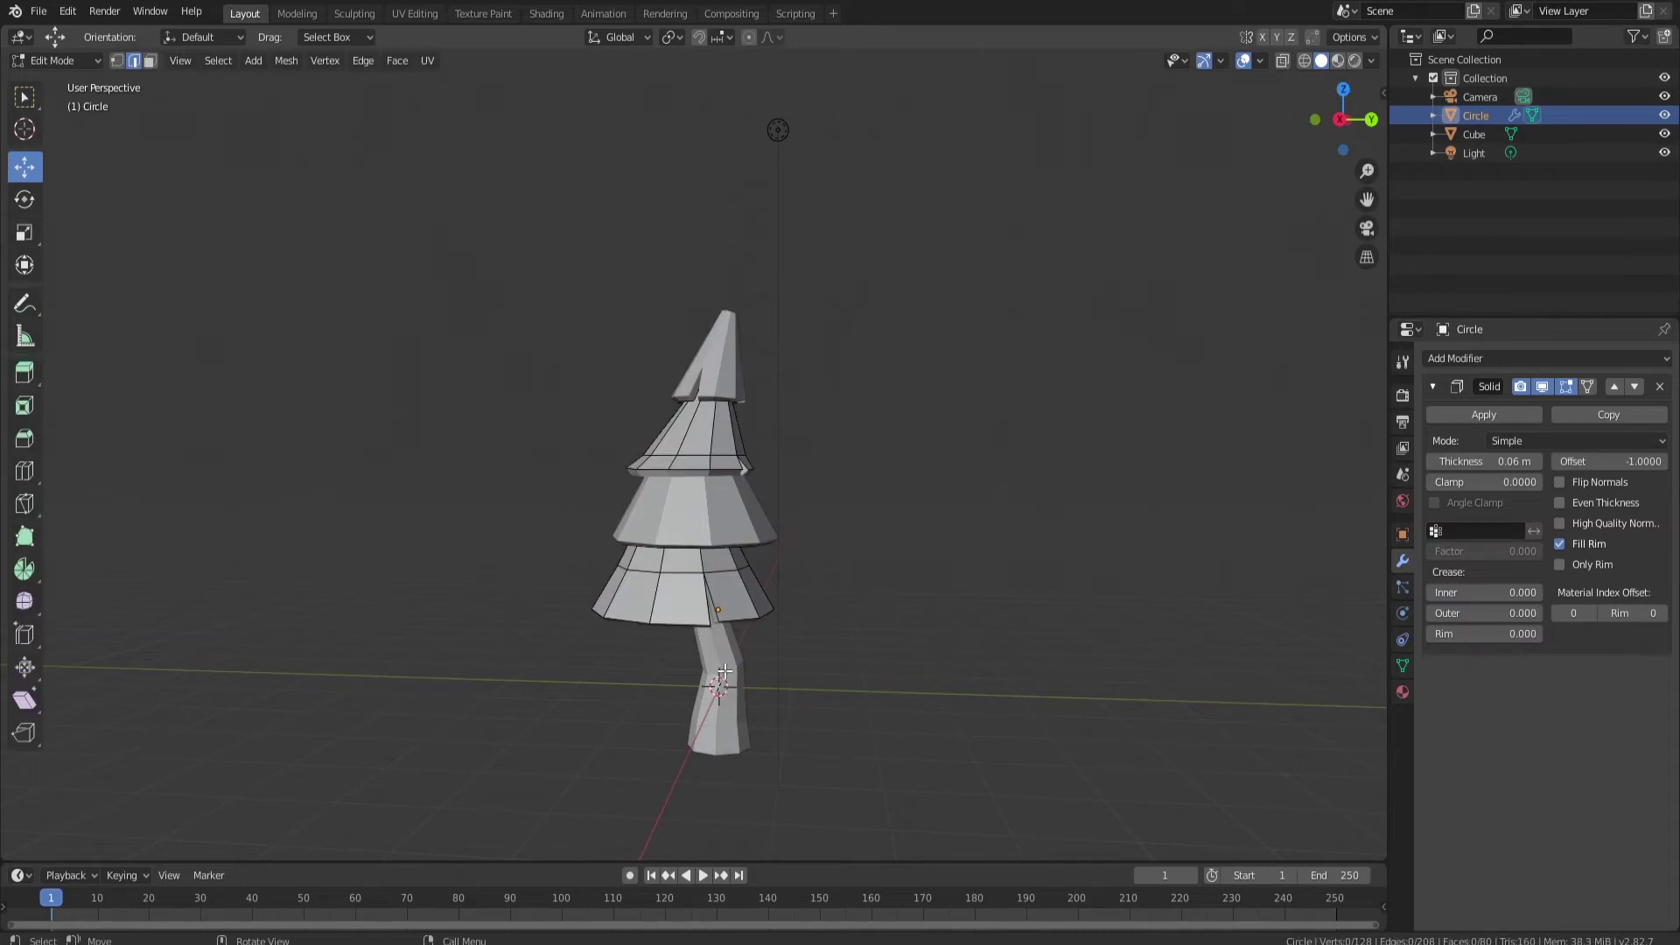
- Switch to the UV Editing workspace and show the Color Grid.png palette in the UV editor, with the tree in front view
key("Tab")
left_click(415, 15)
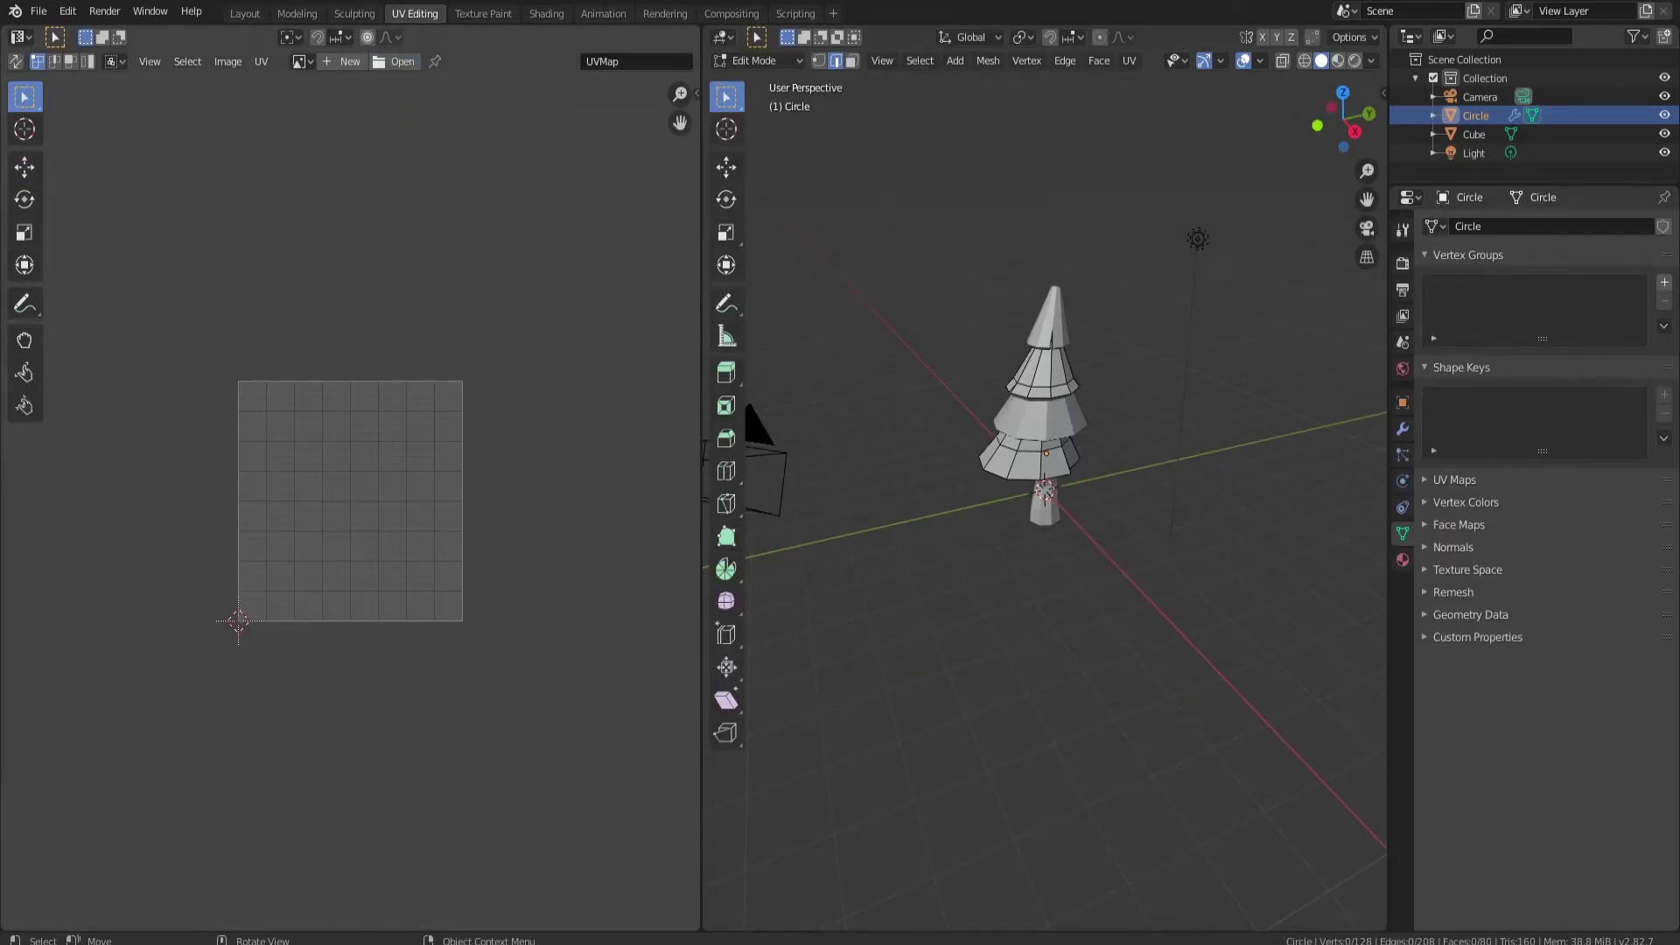
scroll(354, 596, "up", 4)
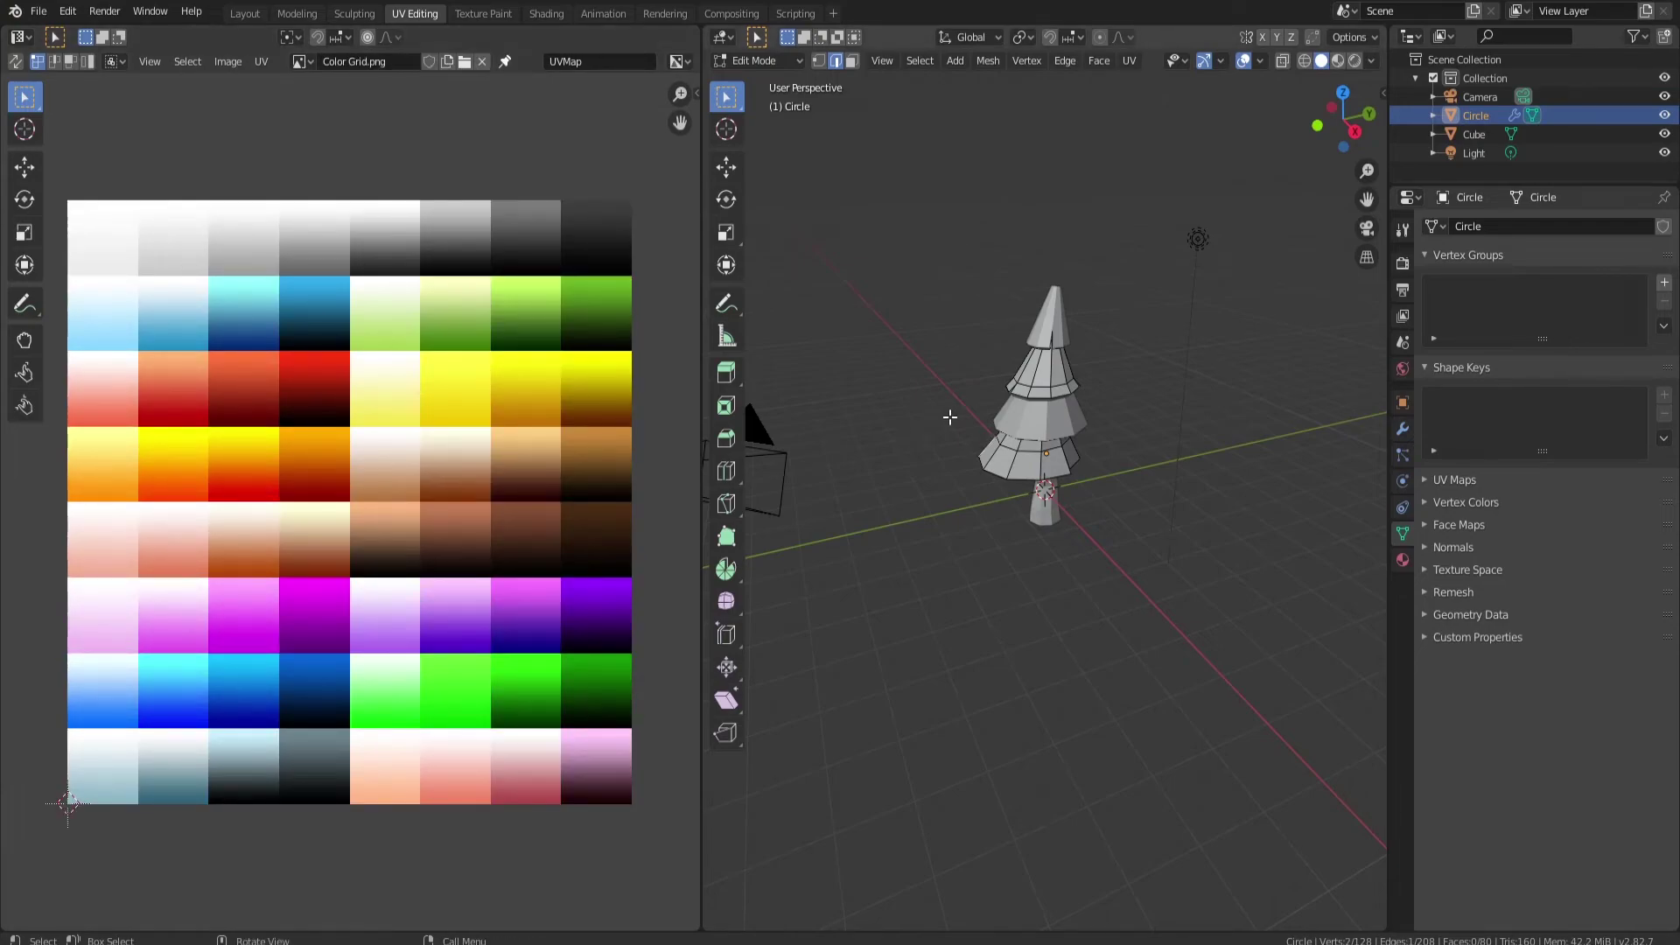
key("KP_1")
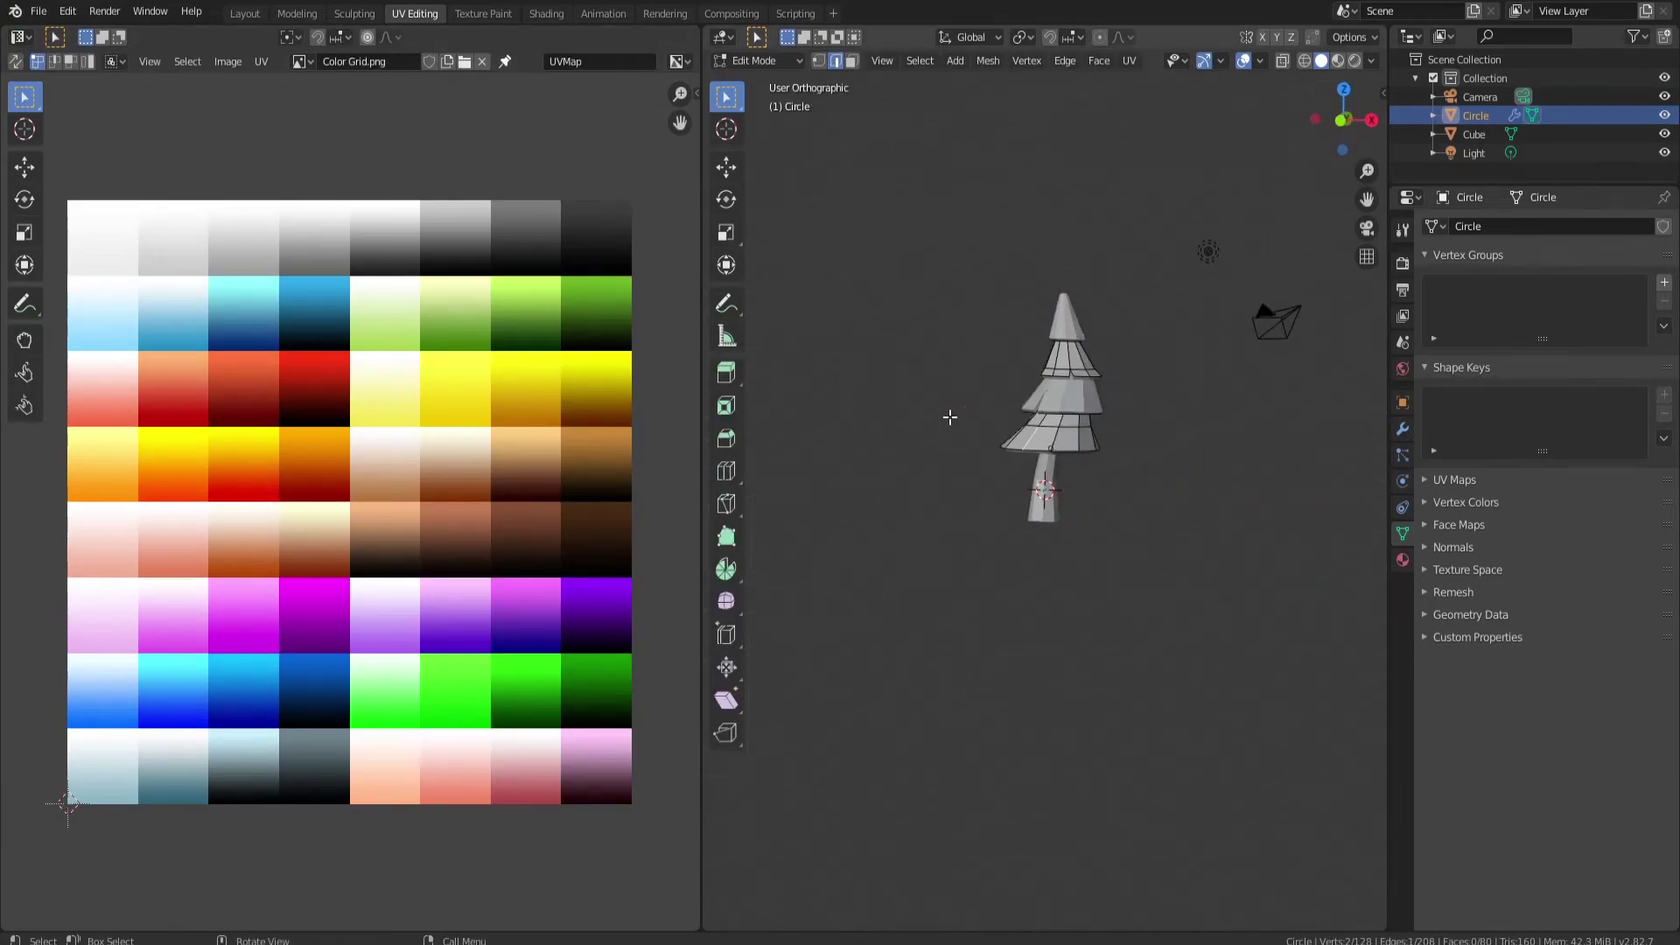
key("KP_1")
scroll(1065, 385, "up", 3)
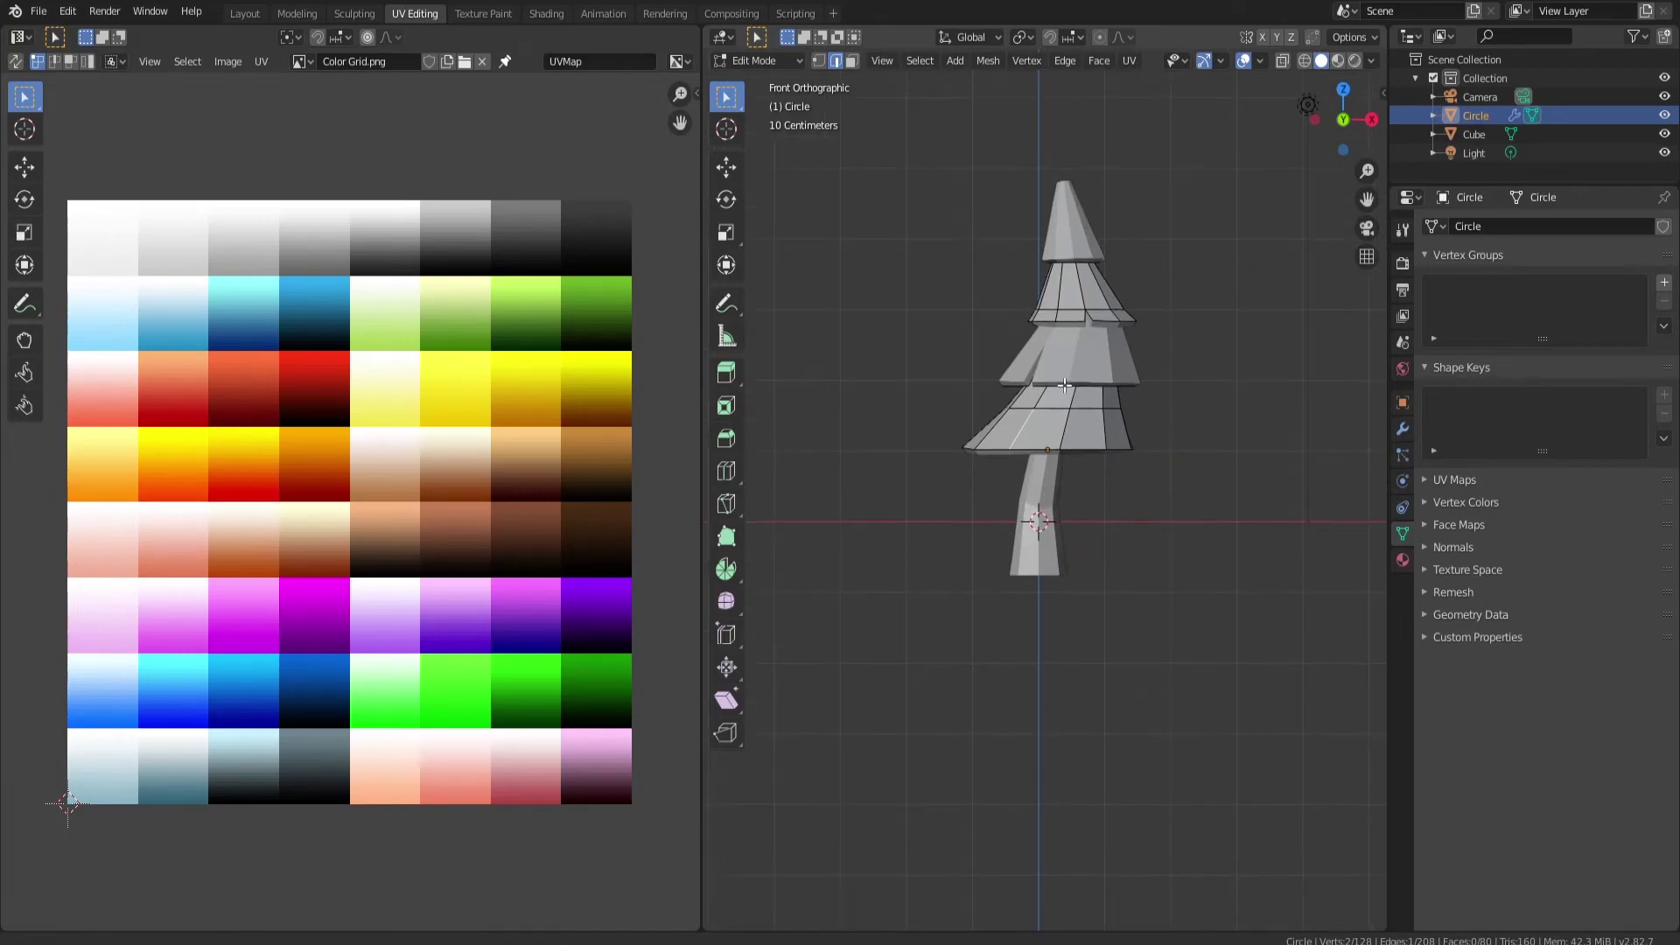
- Select the whole trunk mesh in Edit Mode and unwrap it from the front view with Project From View
key("Tab")
middle_click_drag(1065, 385, 1047, 449, "shift")
left_click(1031, 553)
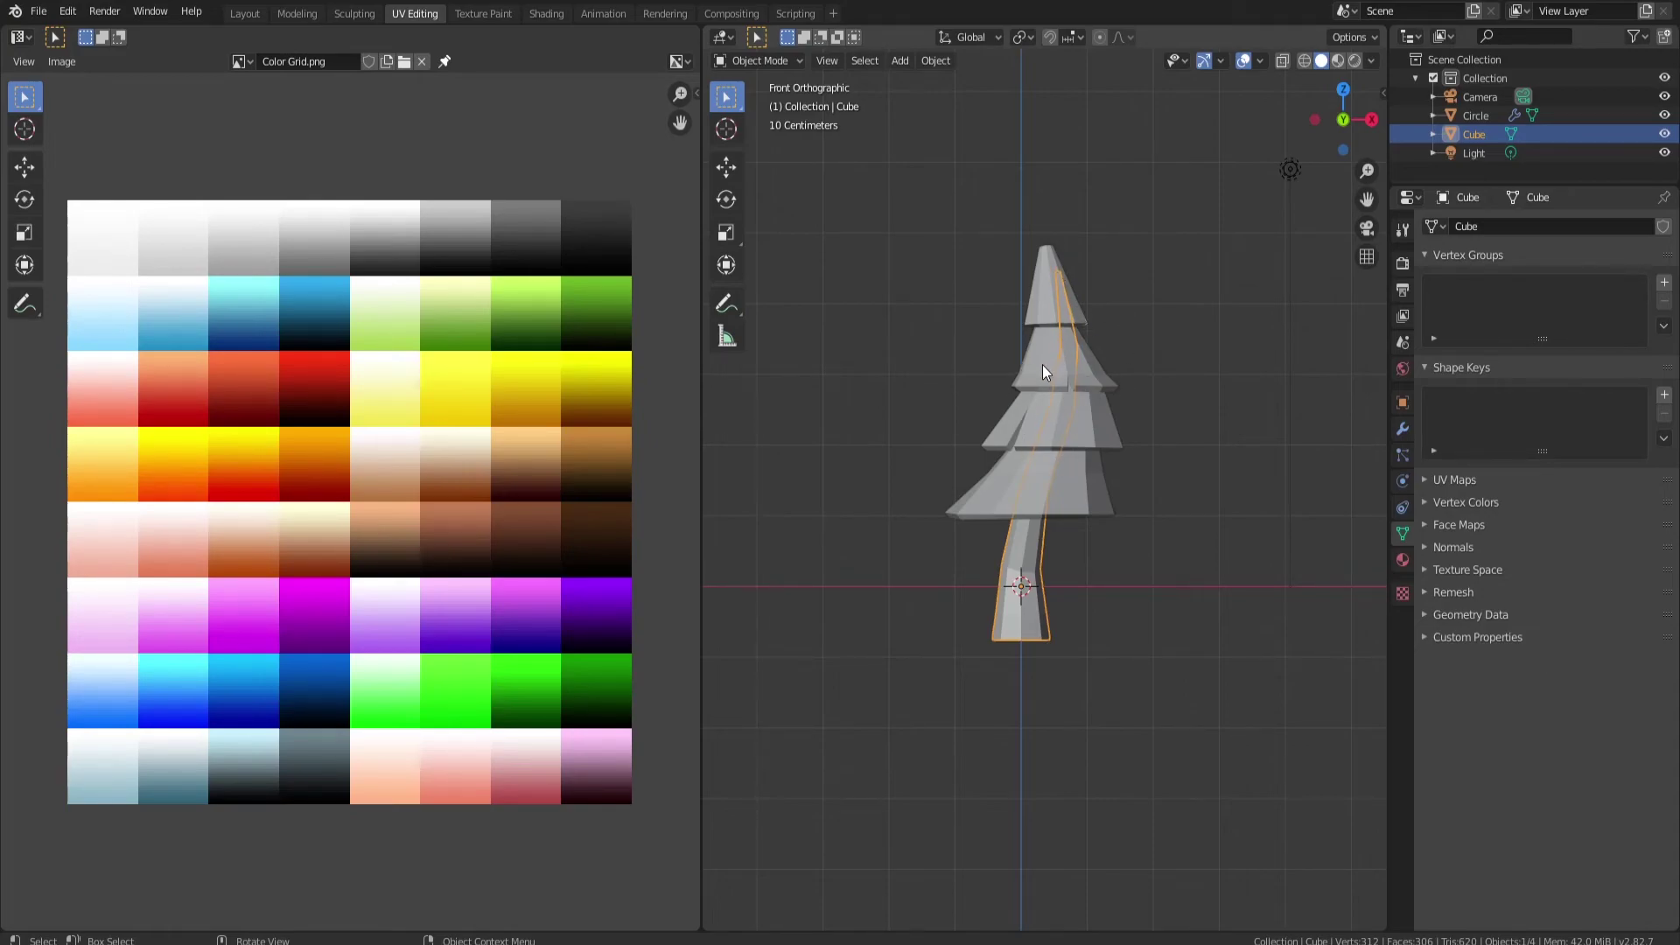
key("Tab")
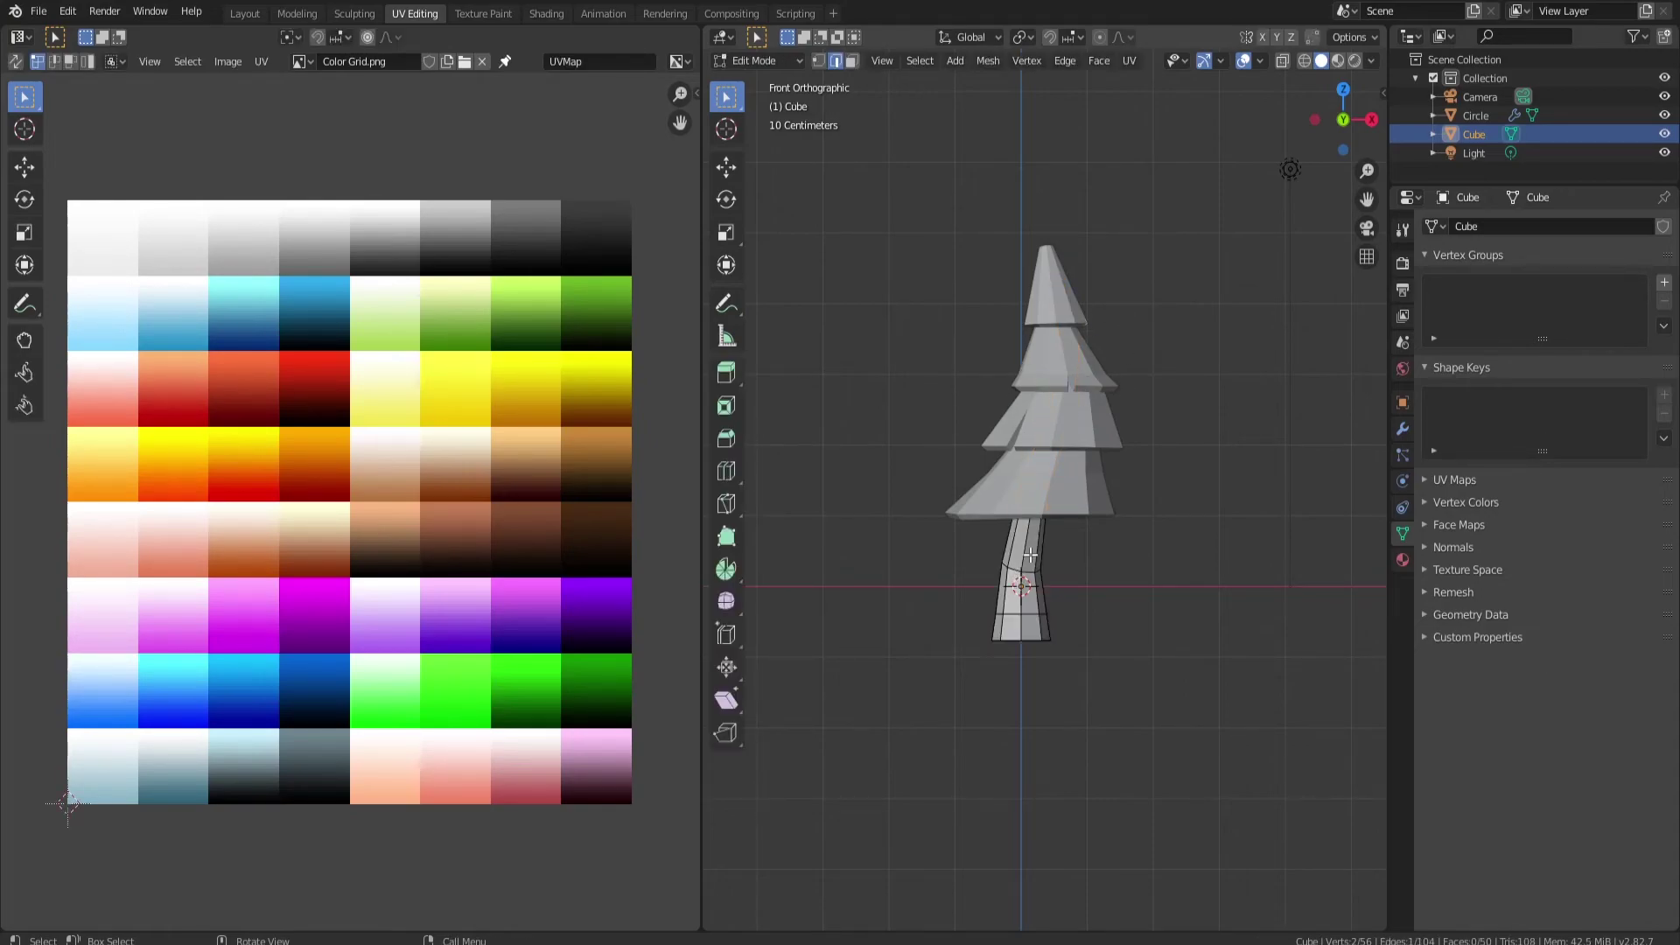
key("a")
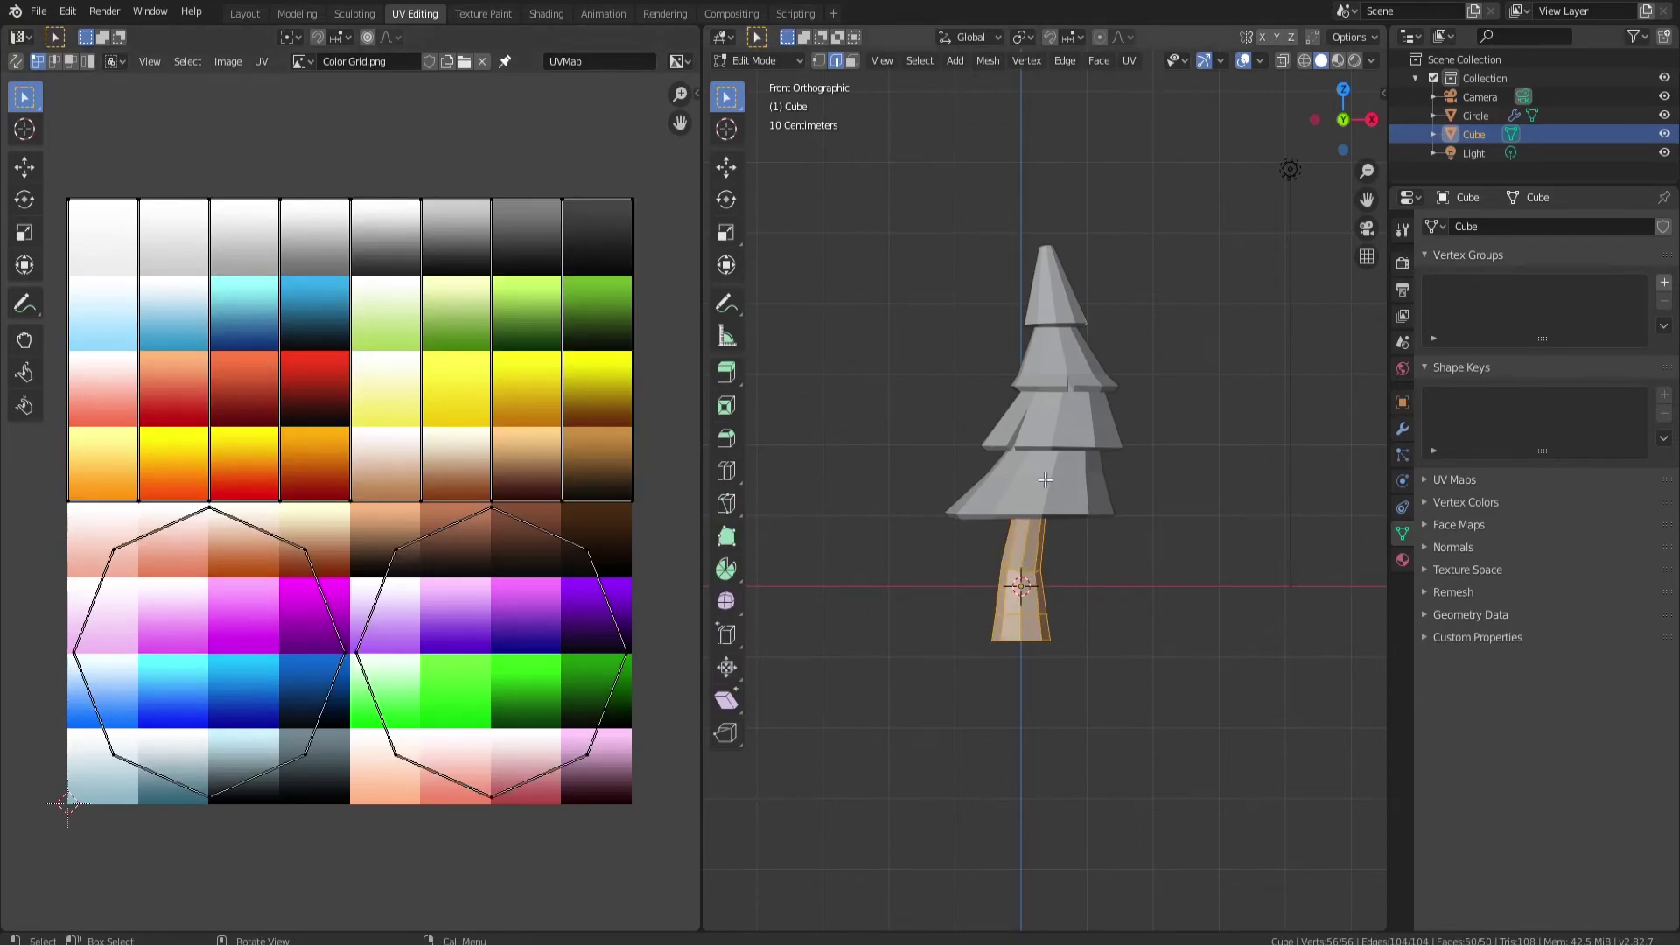
key("u")
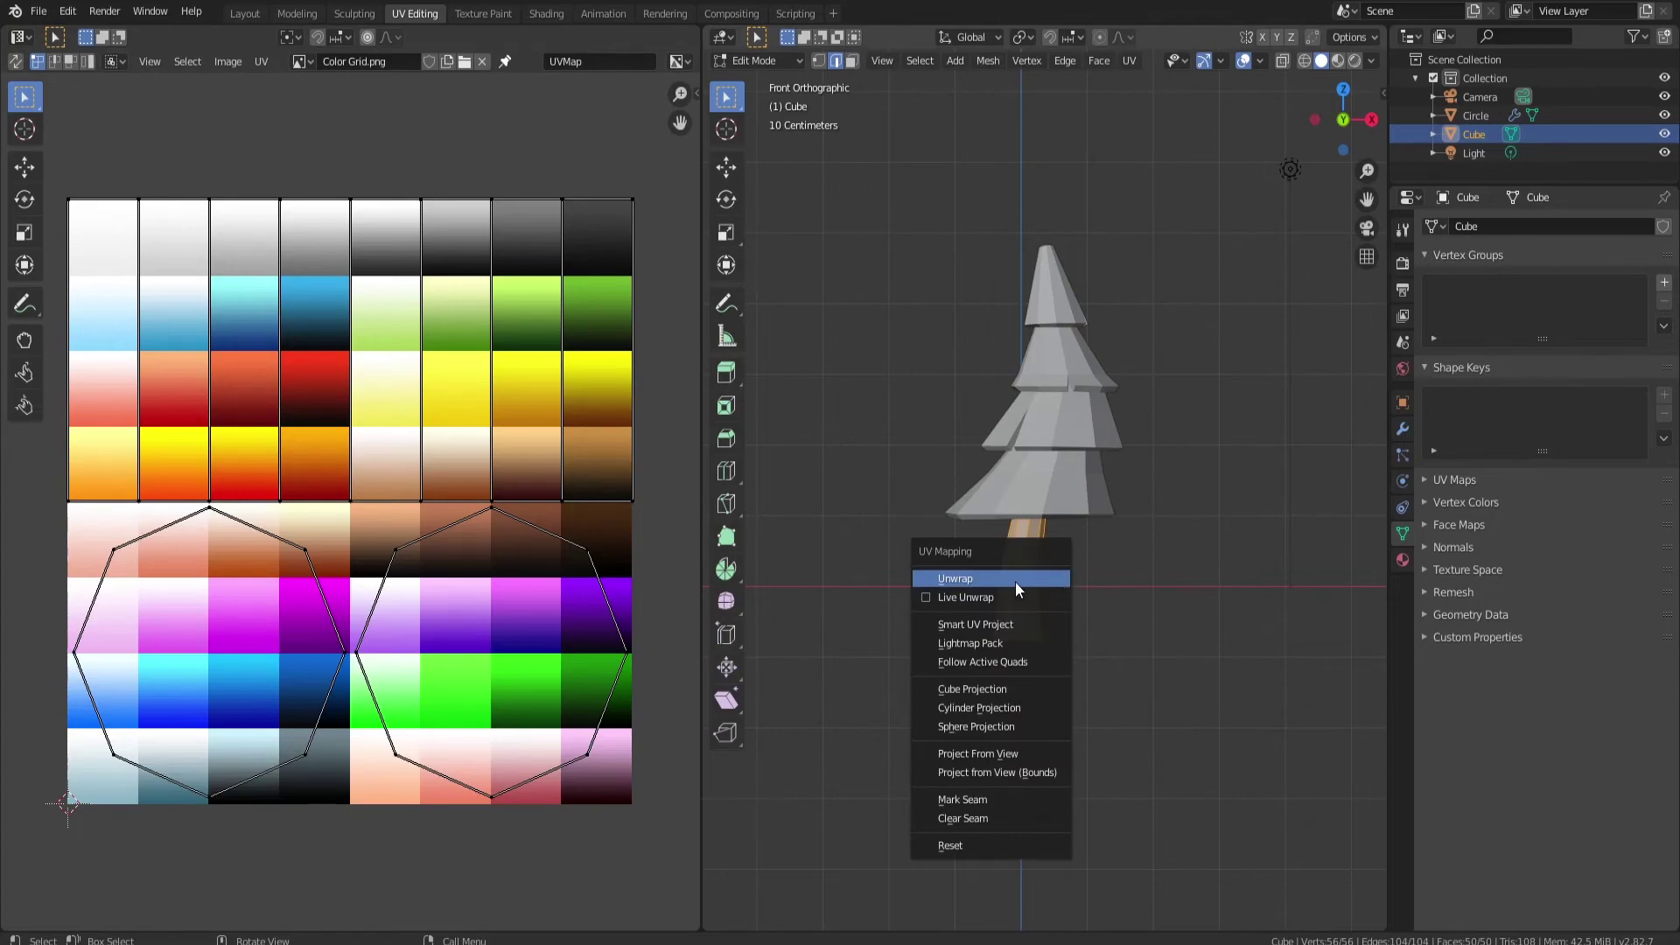
left_click(988, 754)
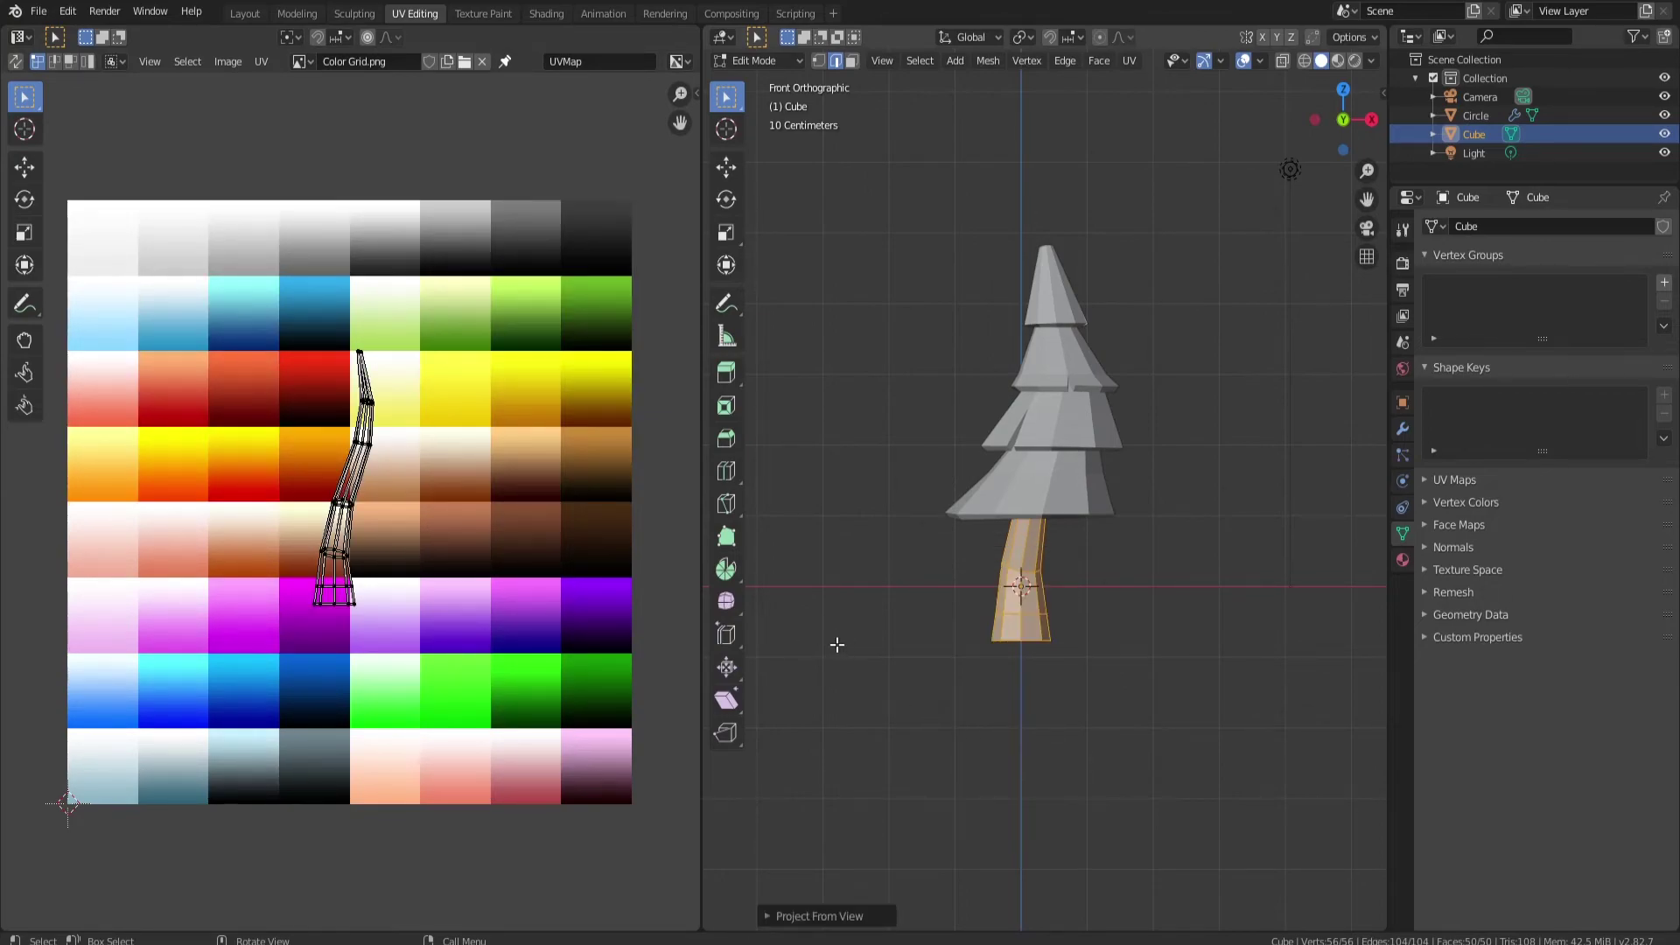
- Scale the trunk's UVs down to fit one palette swatch and move them onto the light brown gradient in the fifth row
key("a")
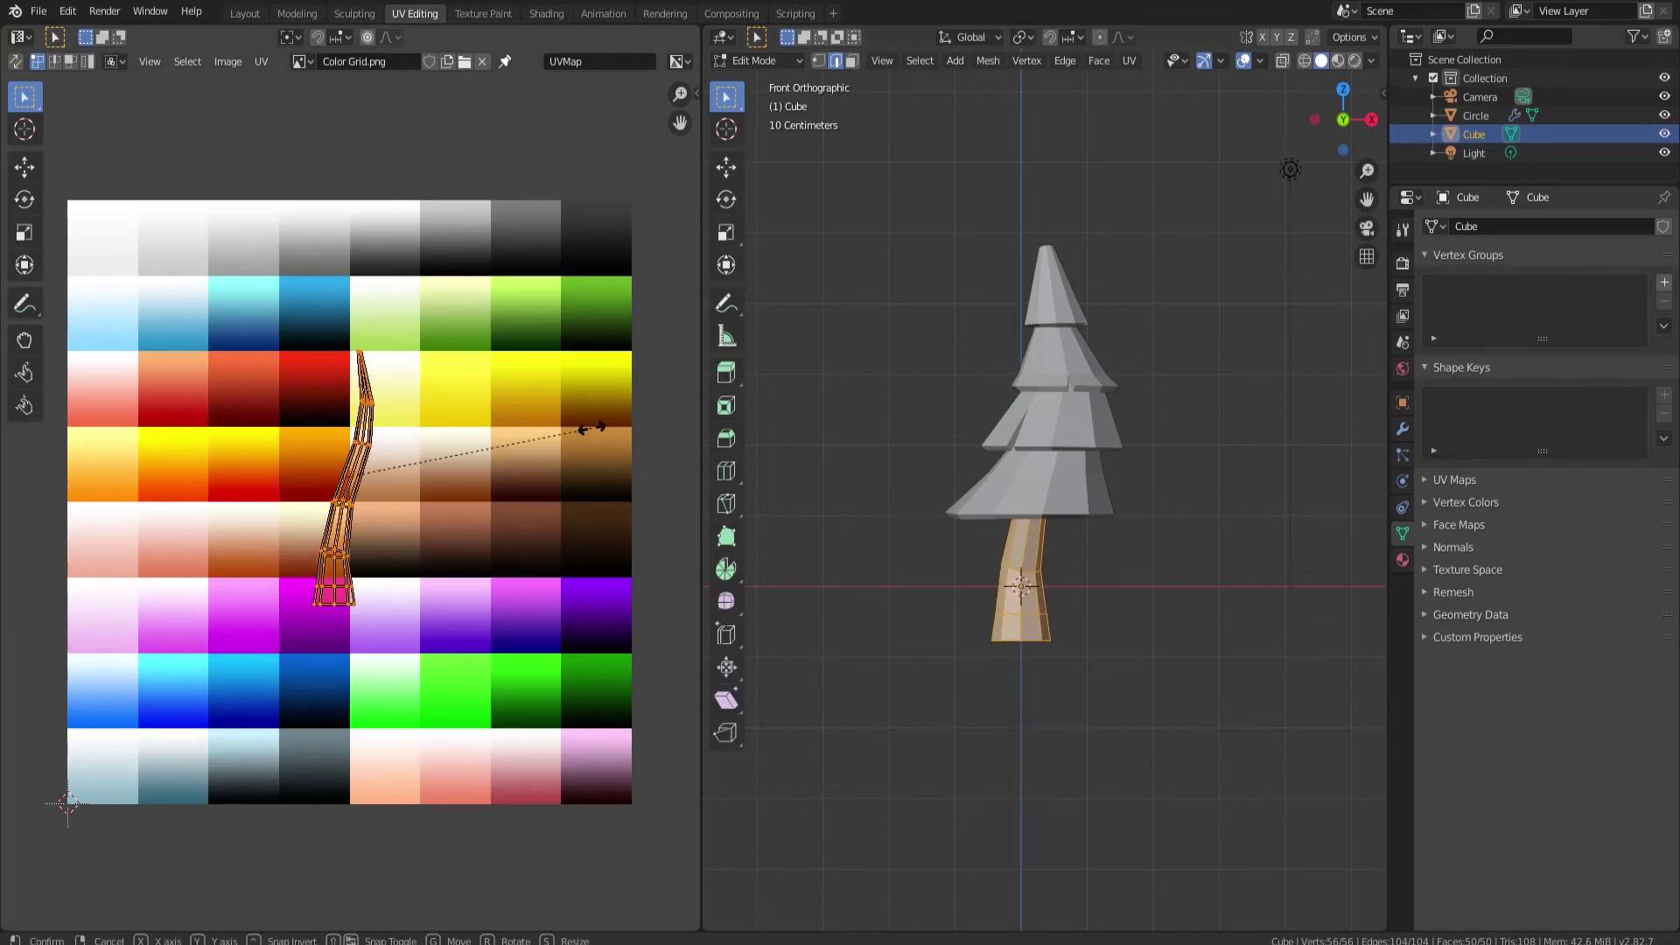
key("s")
left_click(385, 488)
key("g")
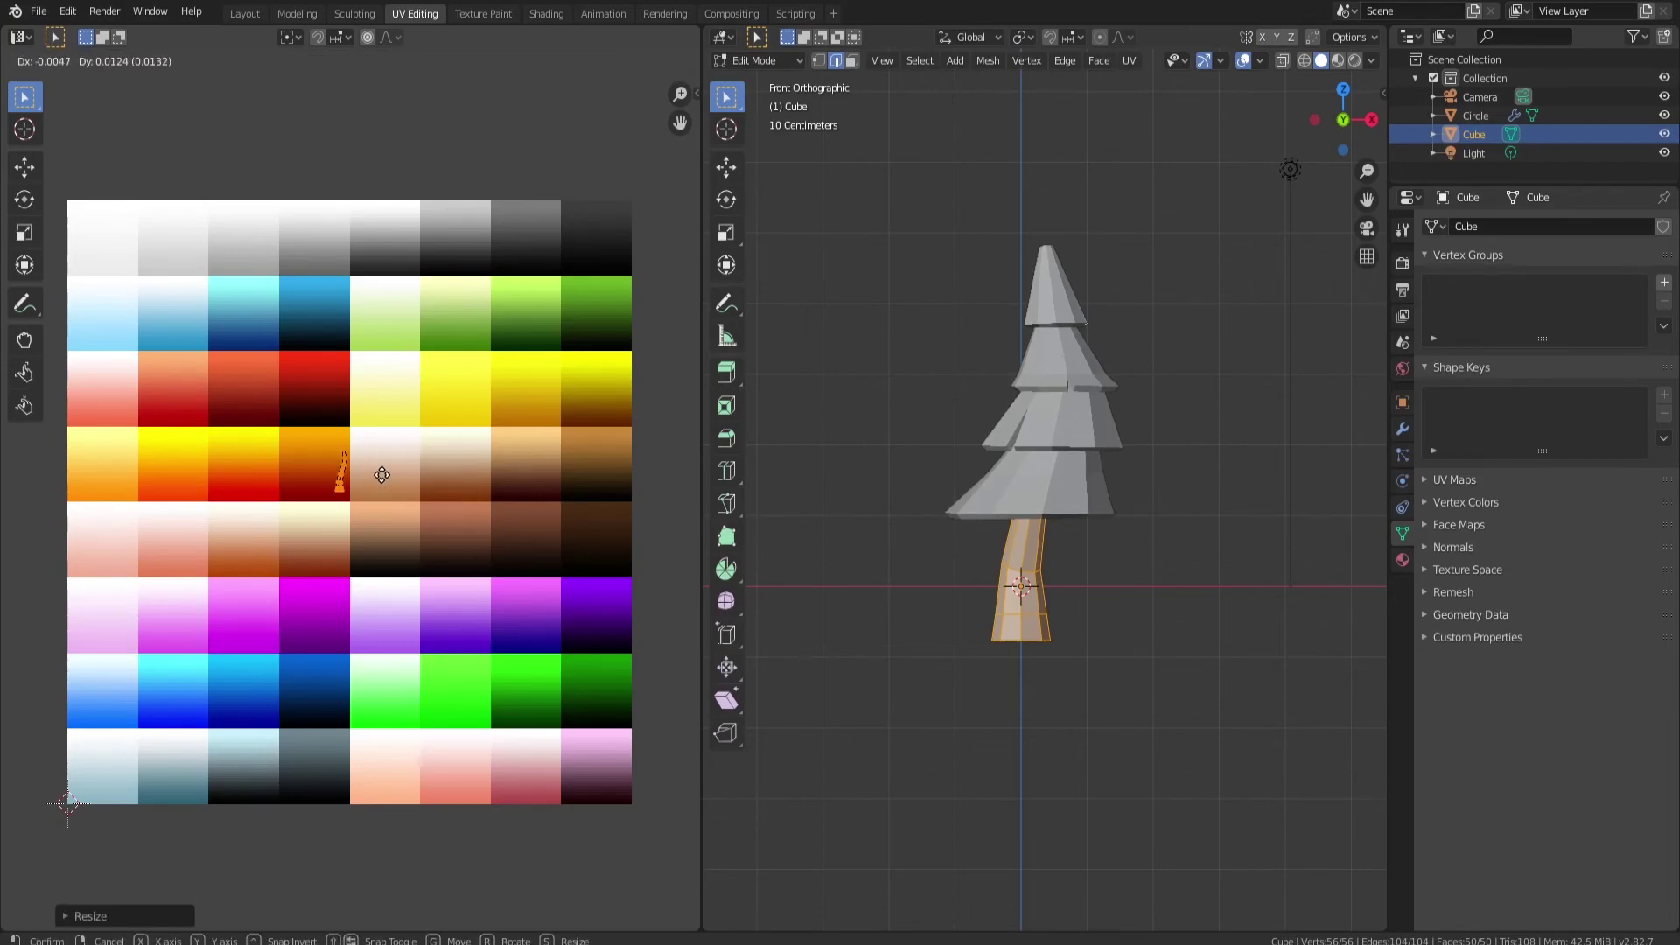
left_click(429, 539)
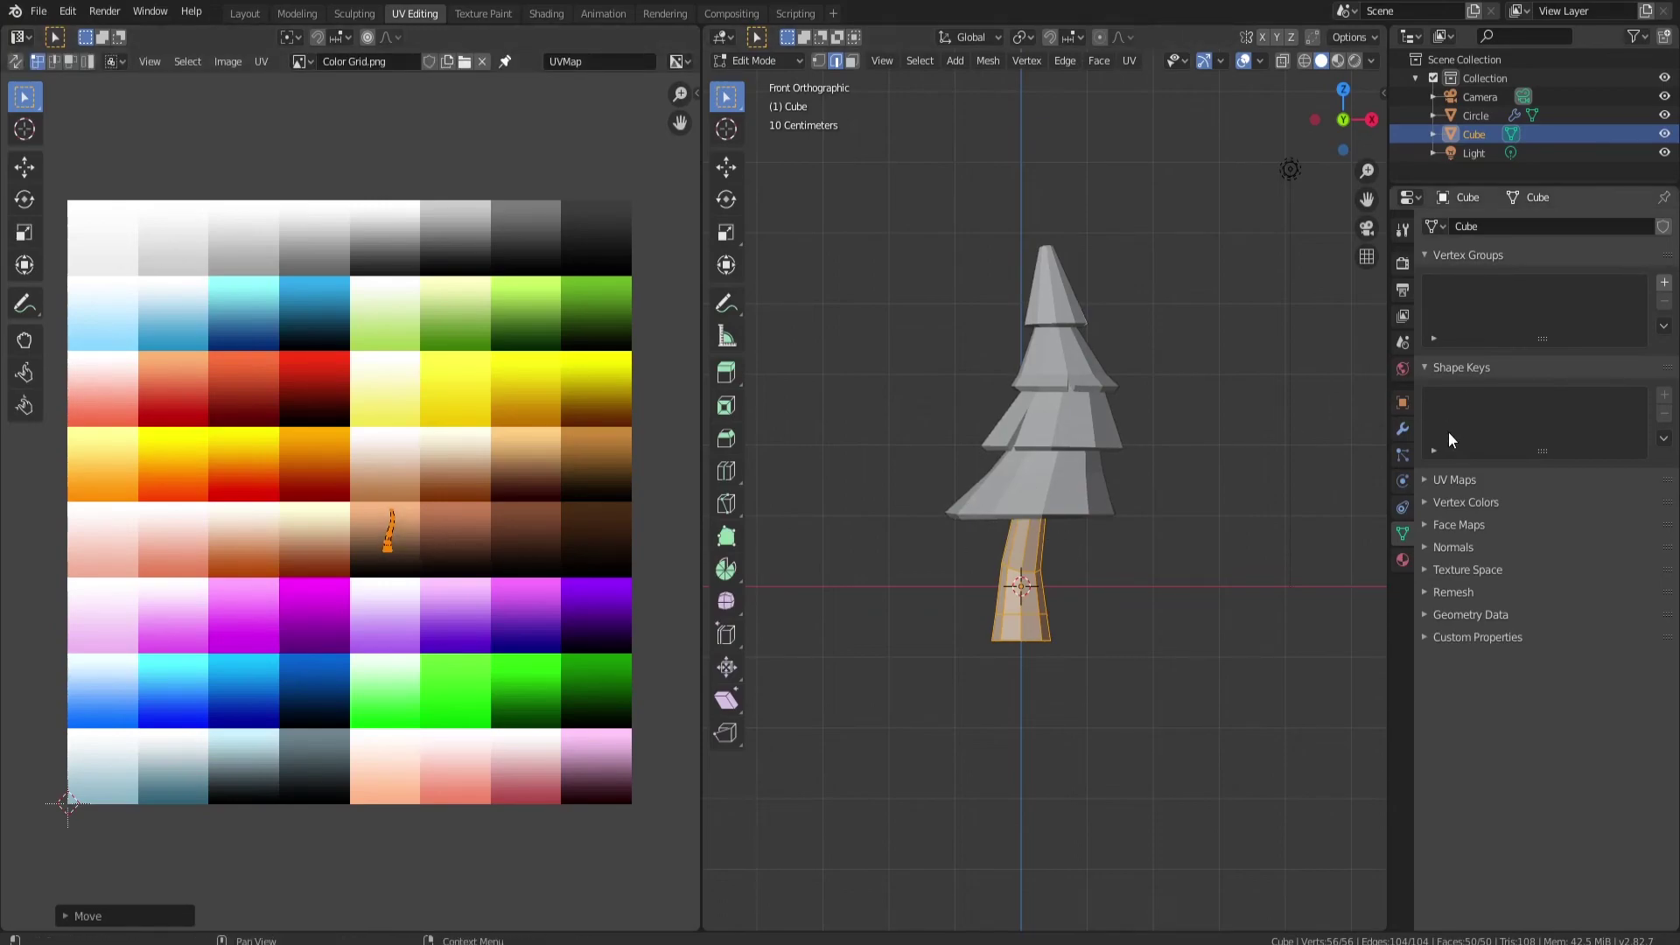
- Set the trunk material's base color to an Image Texture using Color Grid.png
left_click(1403, 560)
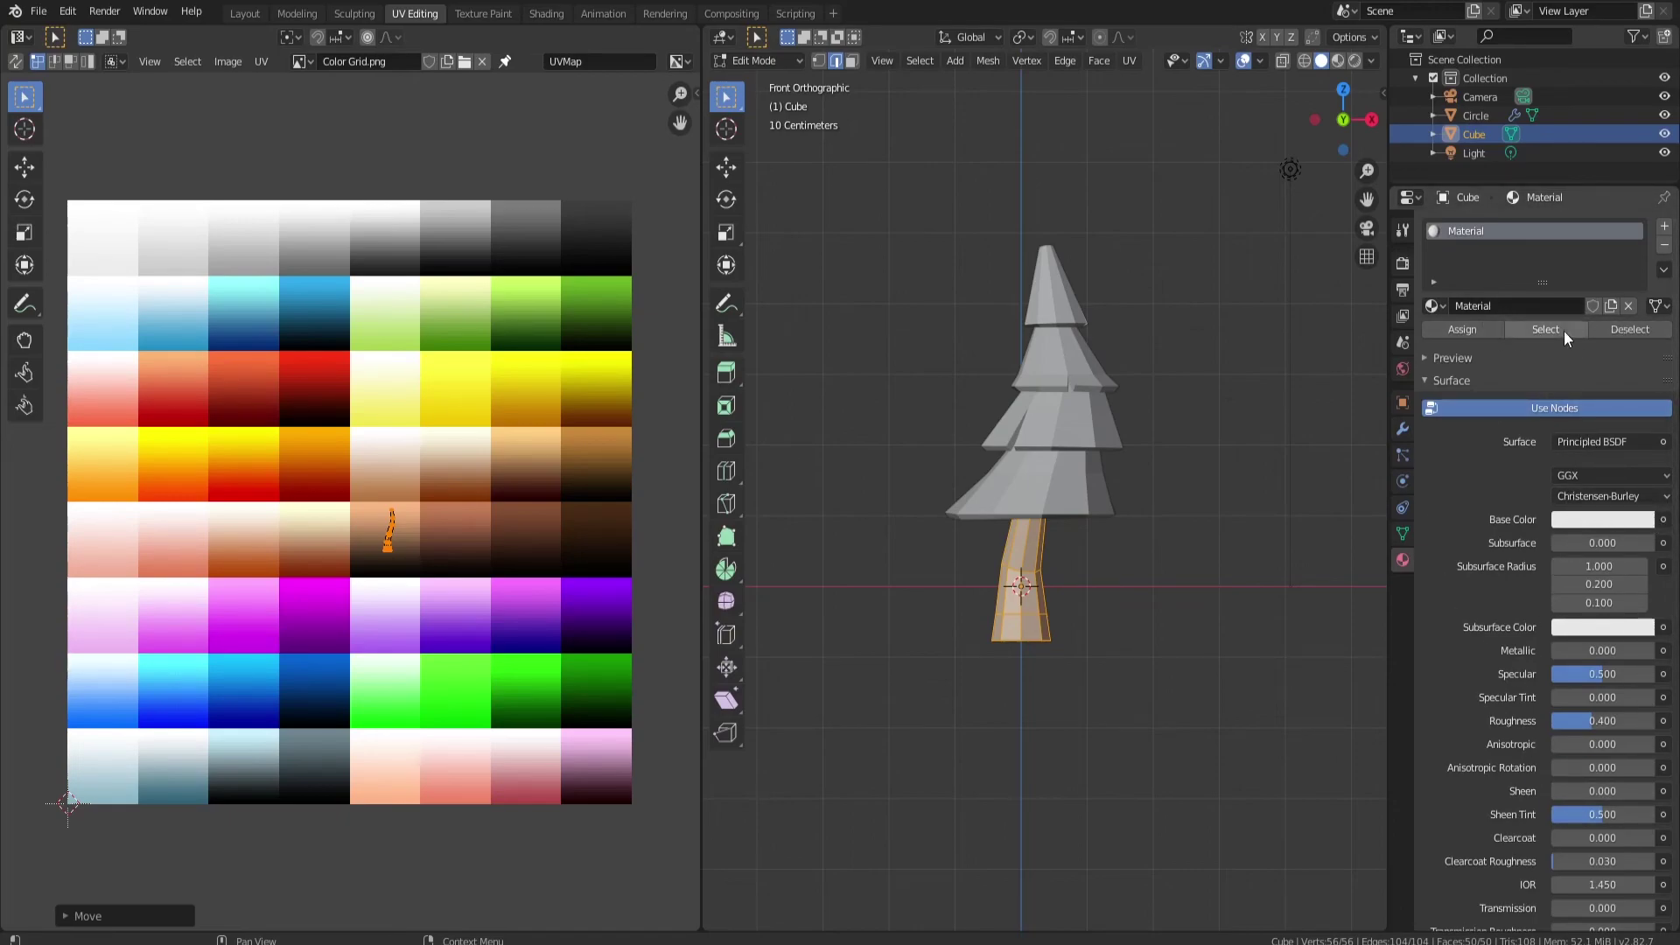
left_click(1662, 519)
left_click(1318, 646)
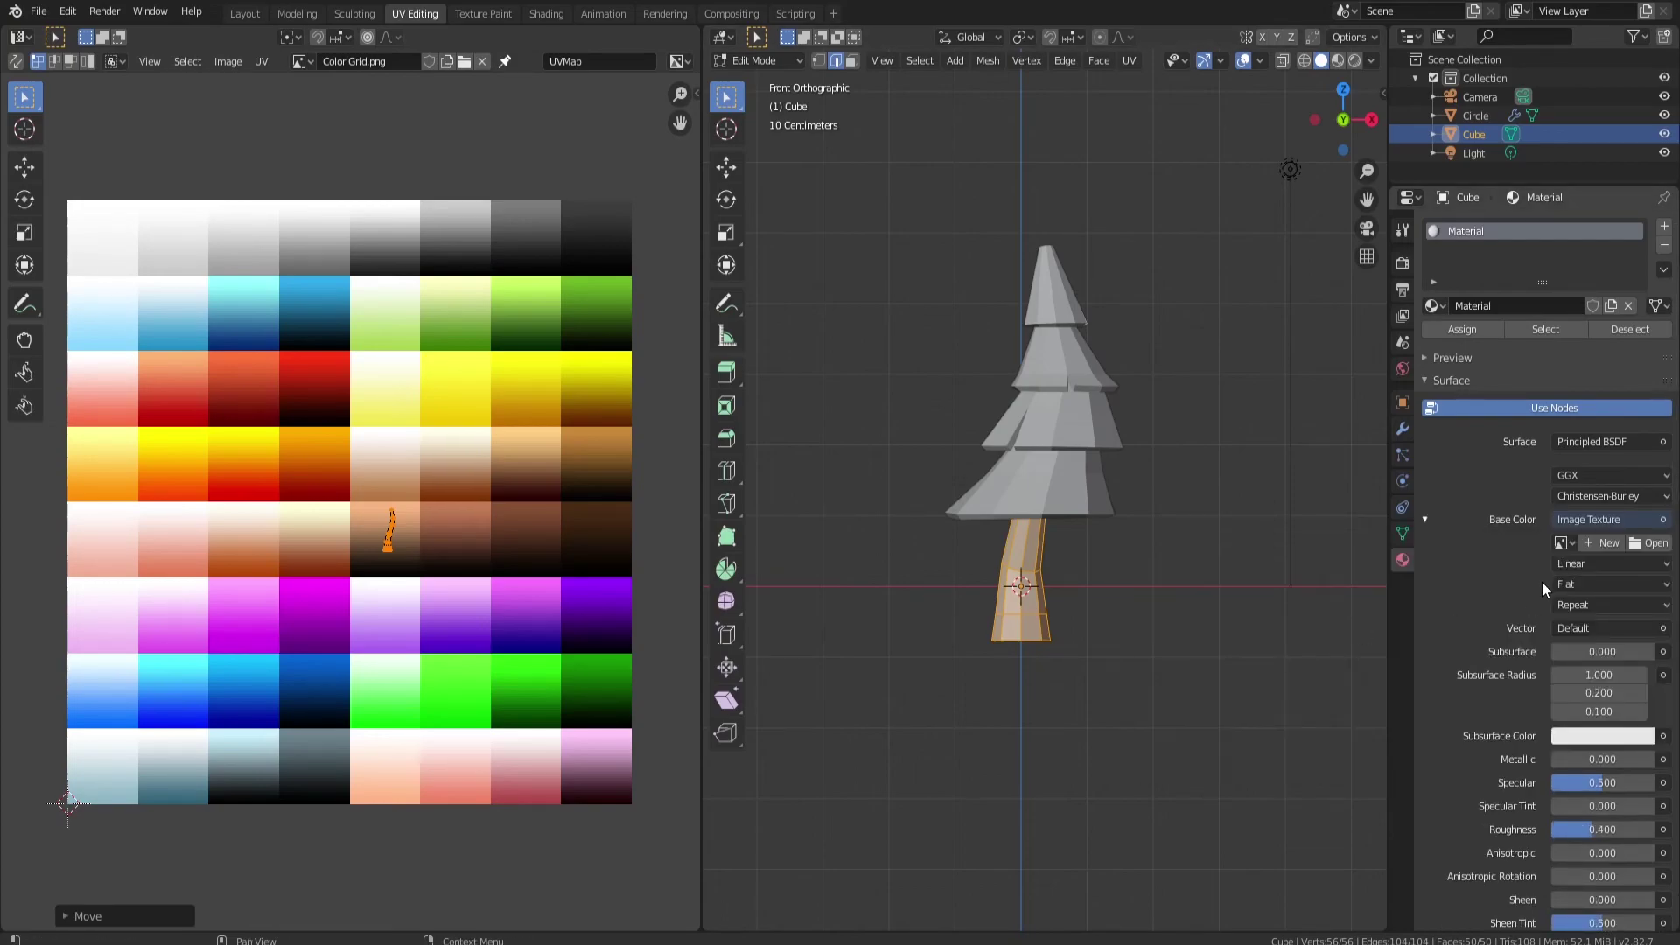
left_click(1561, 543)
left_click(1413, 573)
- Switch the viewport shading to Material Preview and view the textured trunk in Object Mode
key("z")
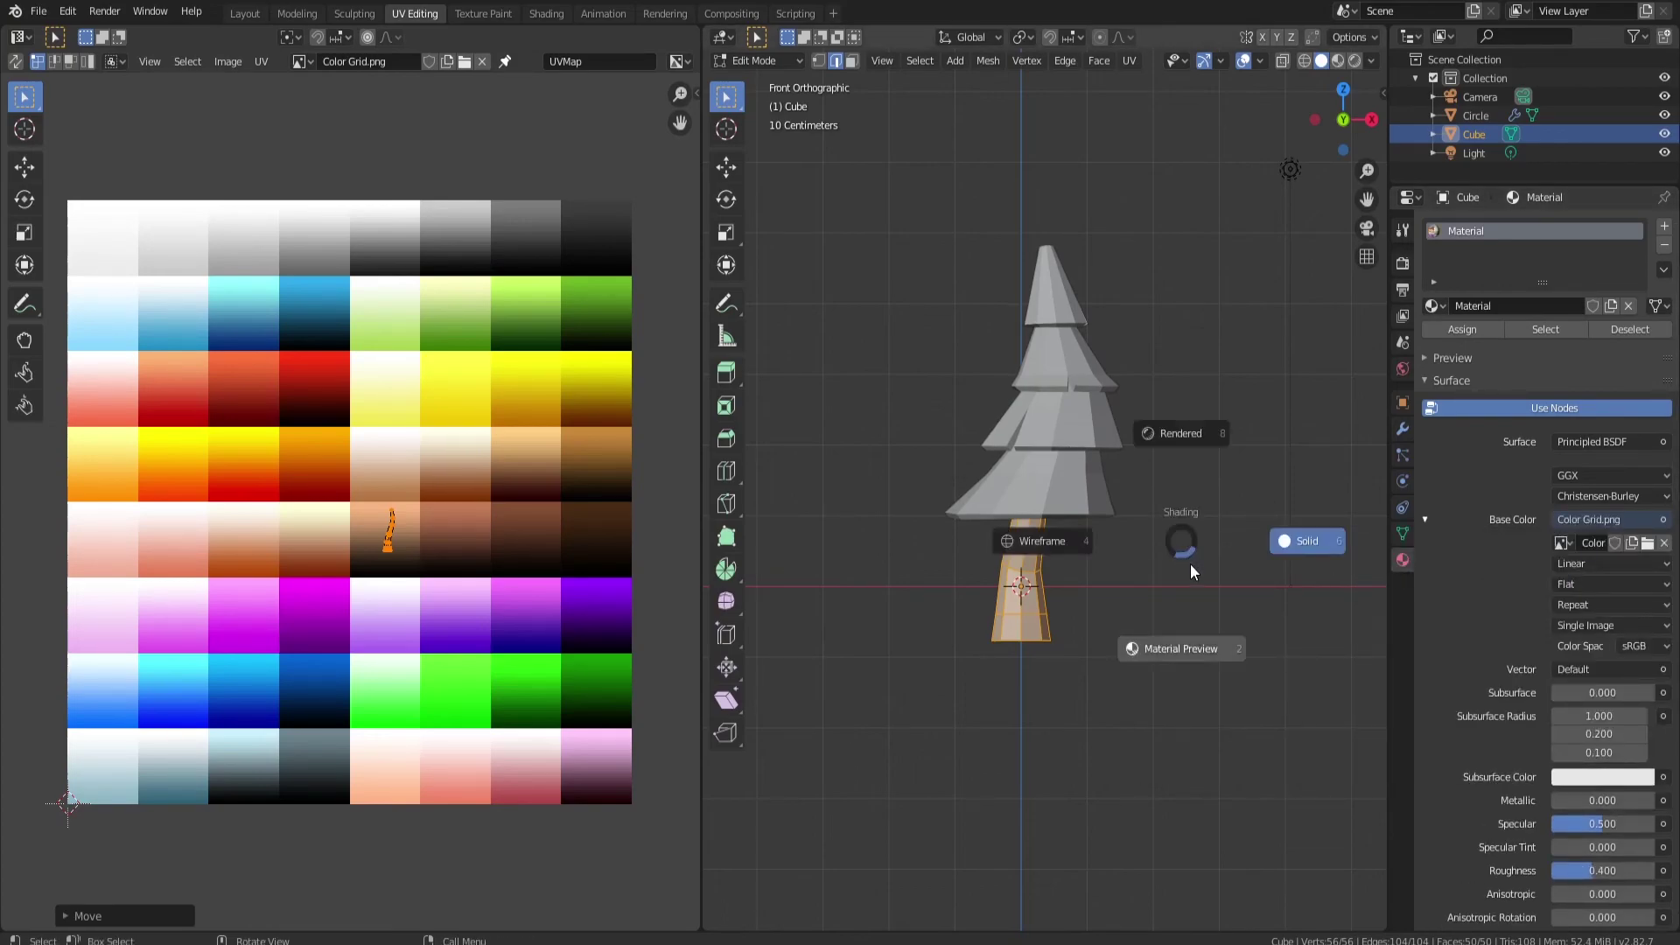
left_click(1167, 648)
key("Tab")
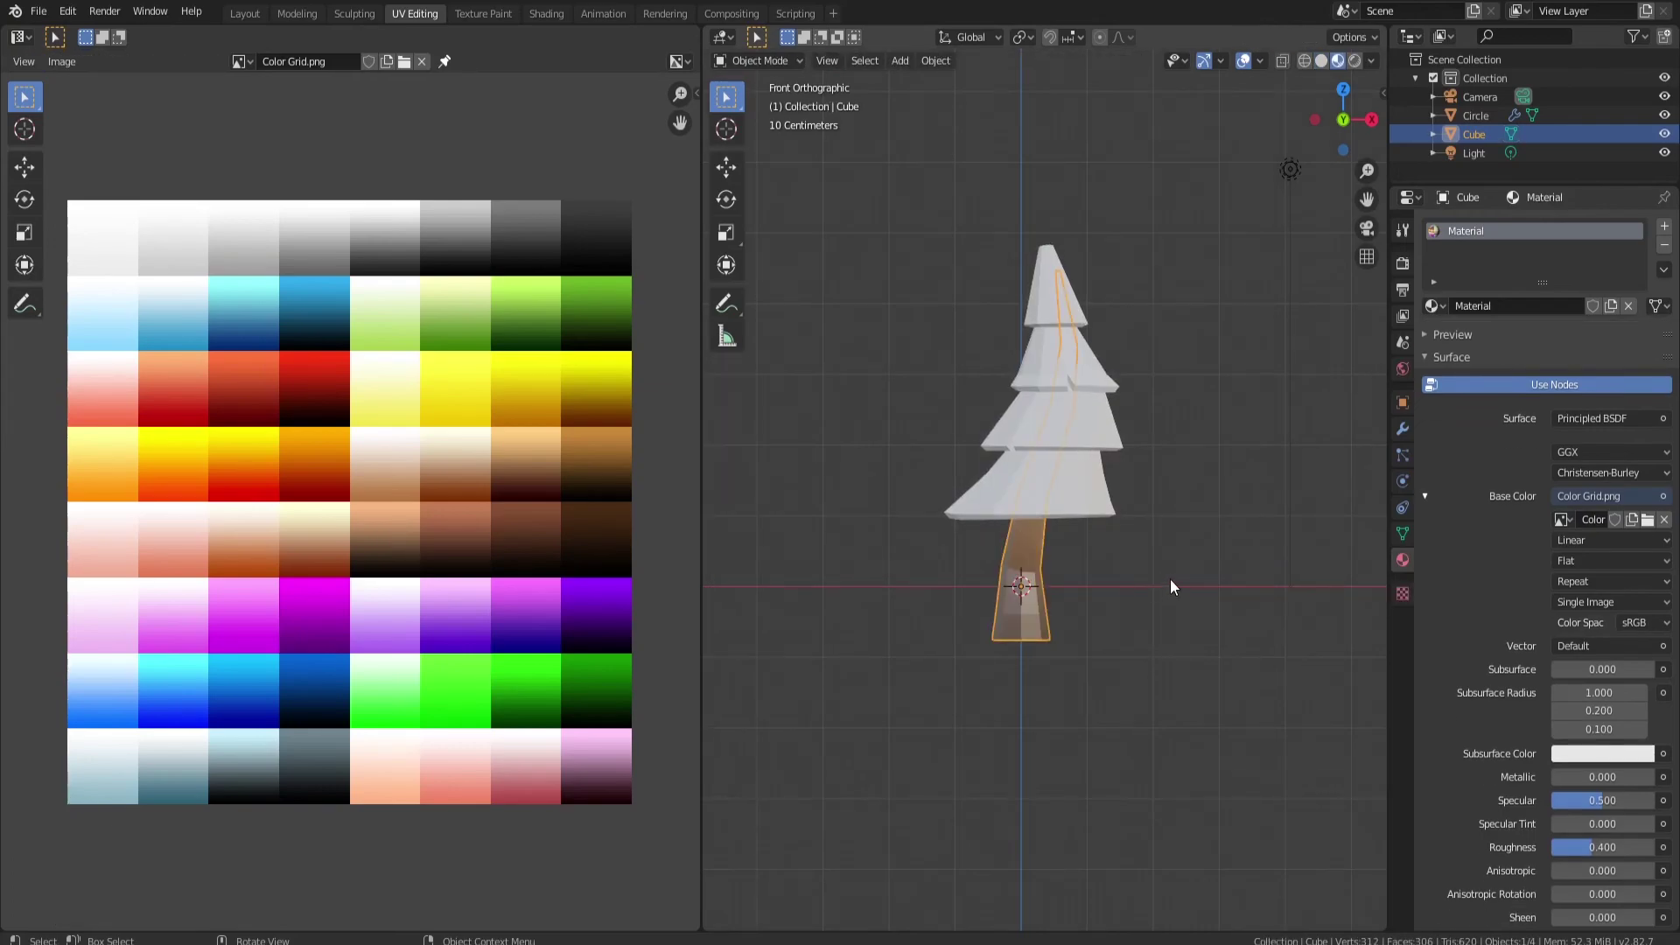
middle_click_drag(1192, 497, 1089, 476)
- Select all of the foliage mesh in Edit Mode and unwrap it from the front view with Project From View
left_click(1089, 476)
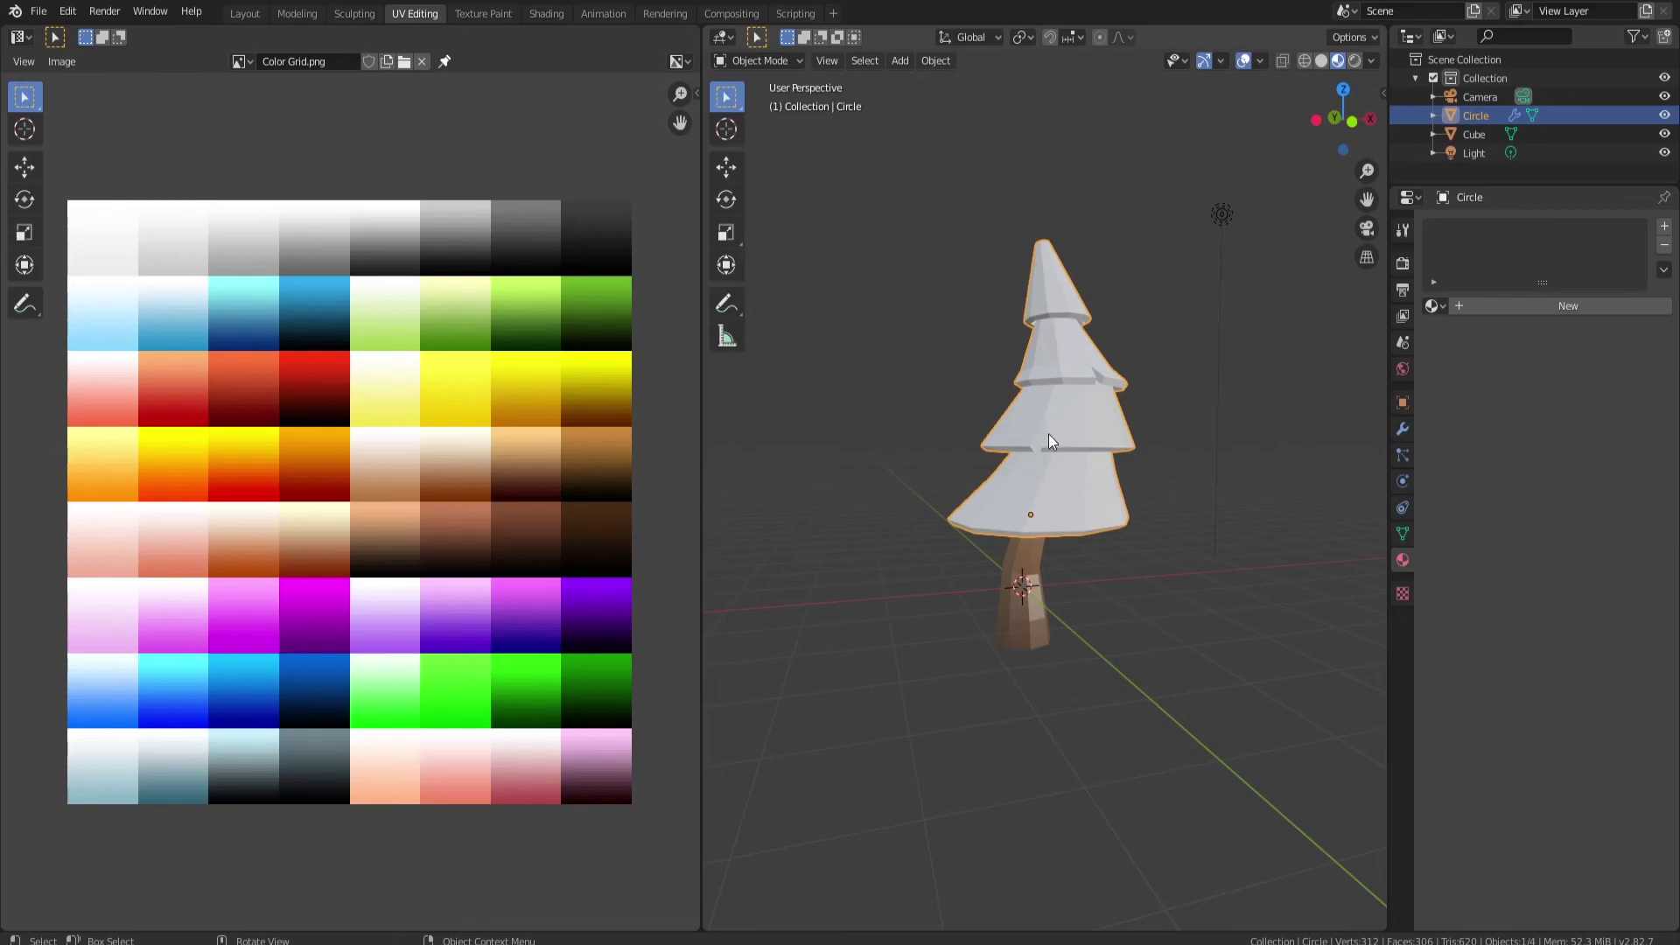
key("Tab")
key("a")
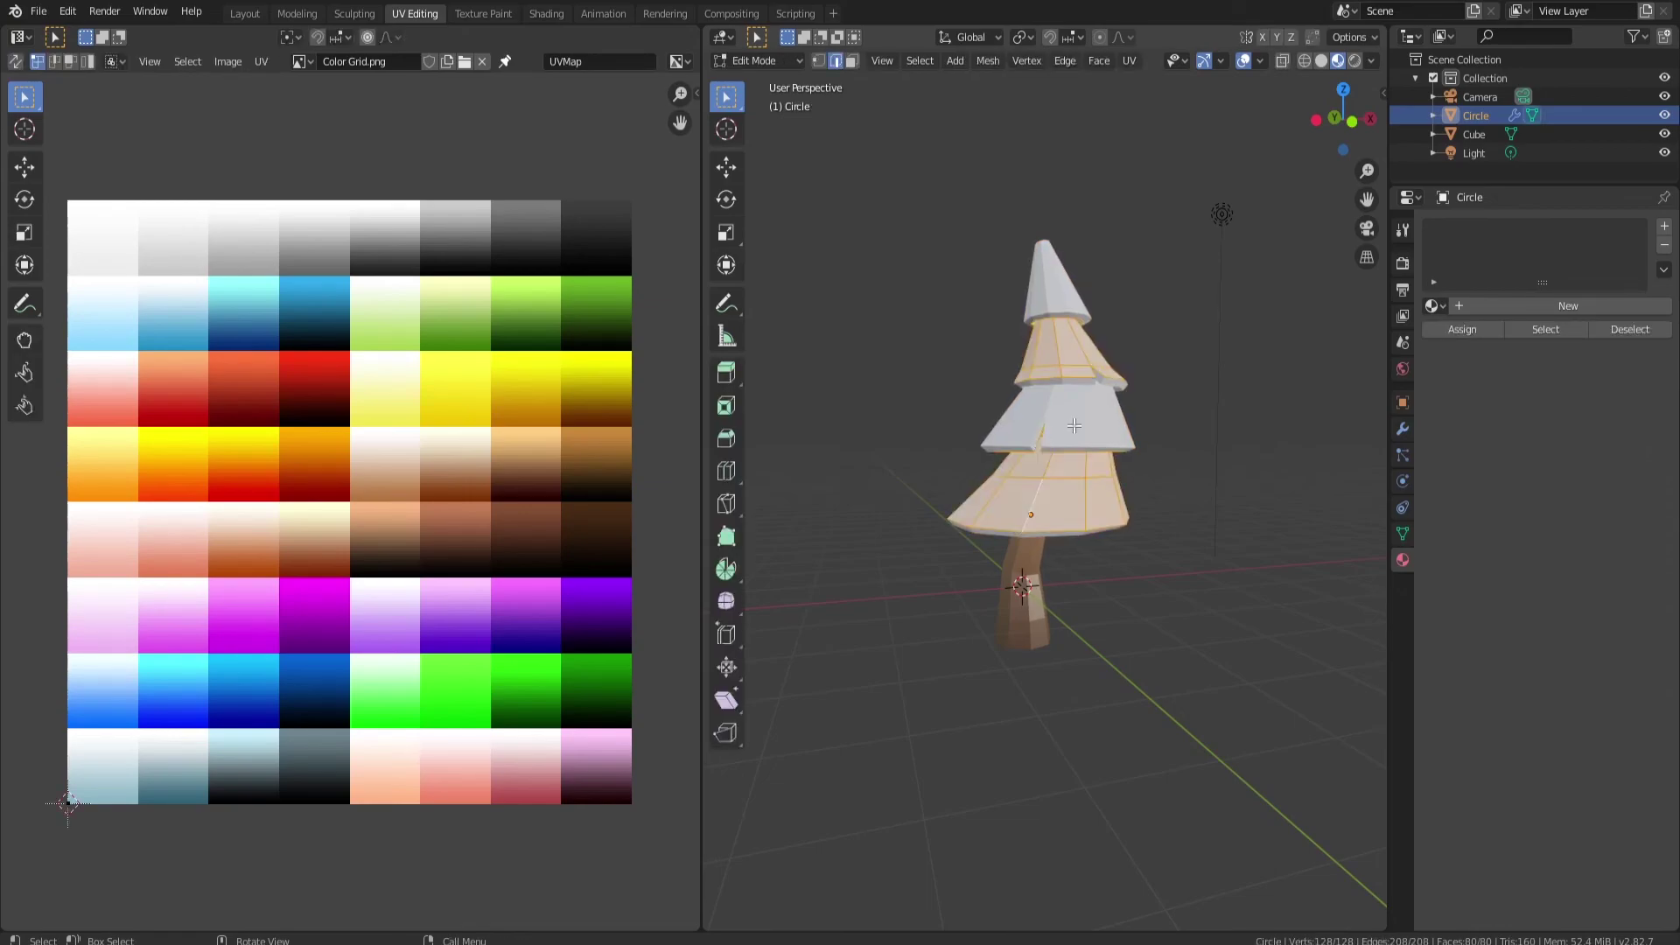
key("KP_1")
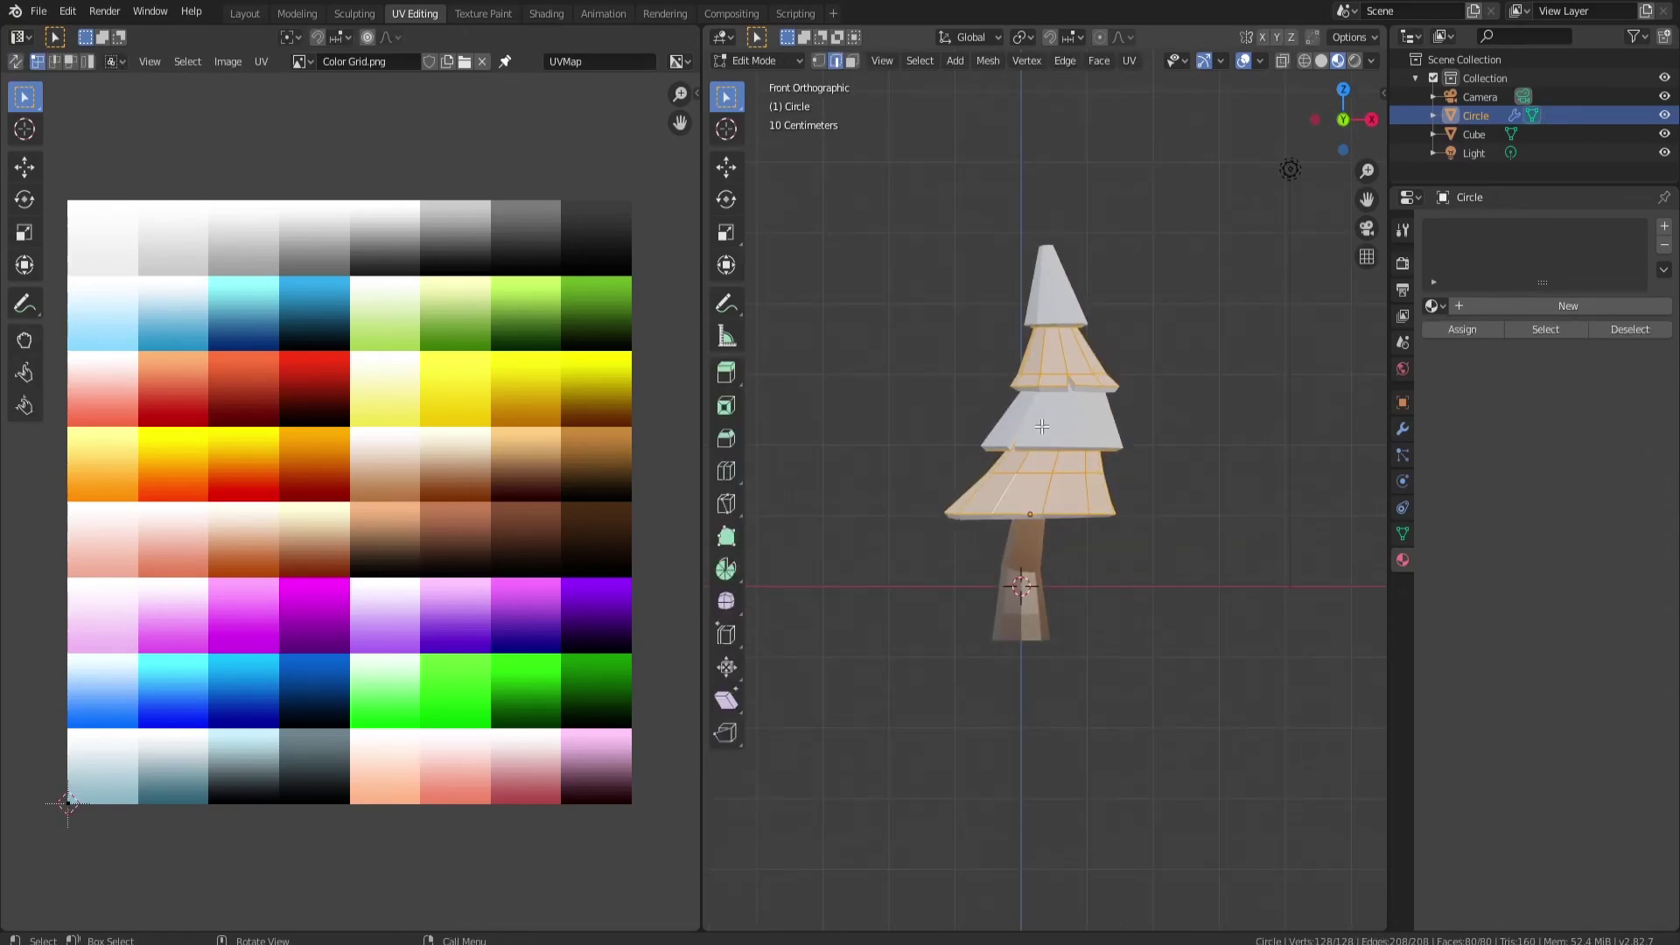
key("u")
left_click(989, 436)
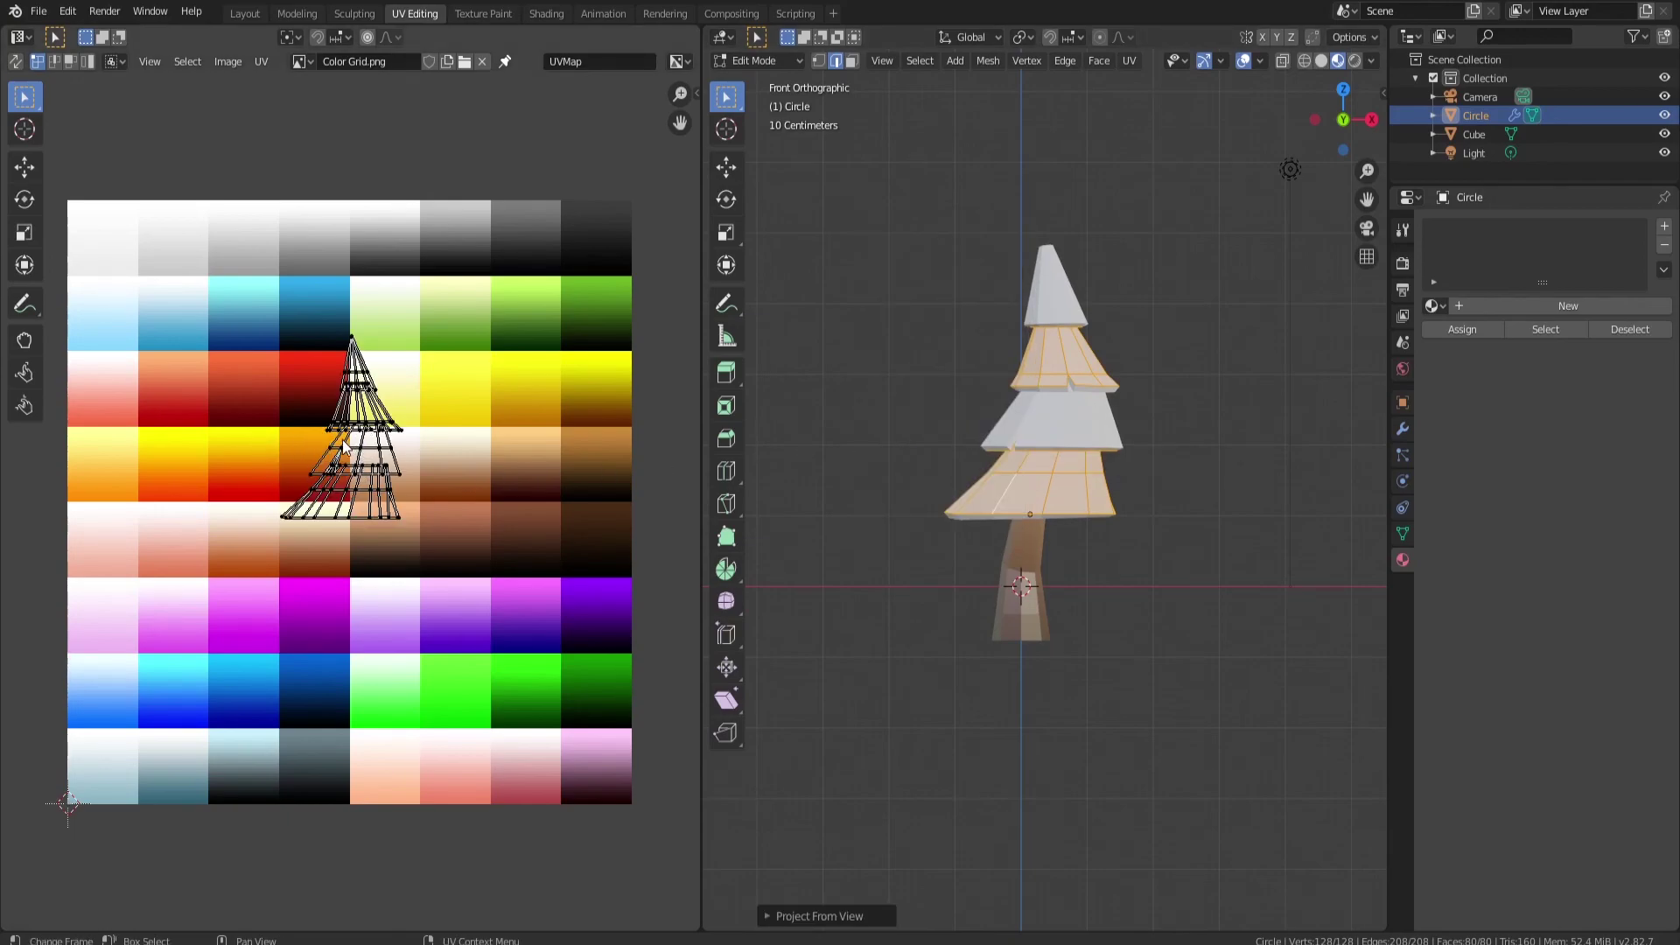
- Scale the foliage UVs down to fit one palette swatch and move them onto the bright green gradient in the second row
key("a")
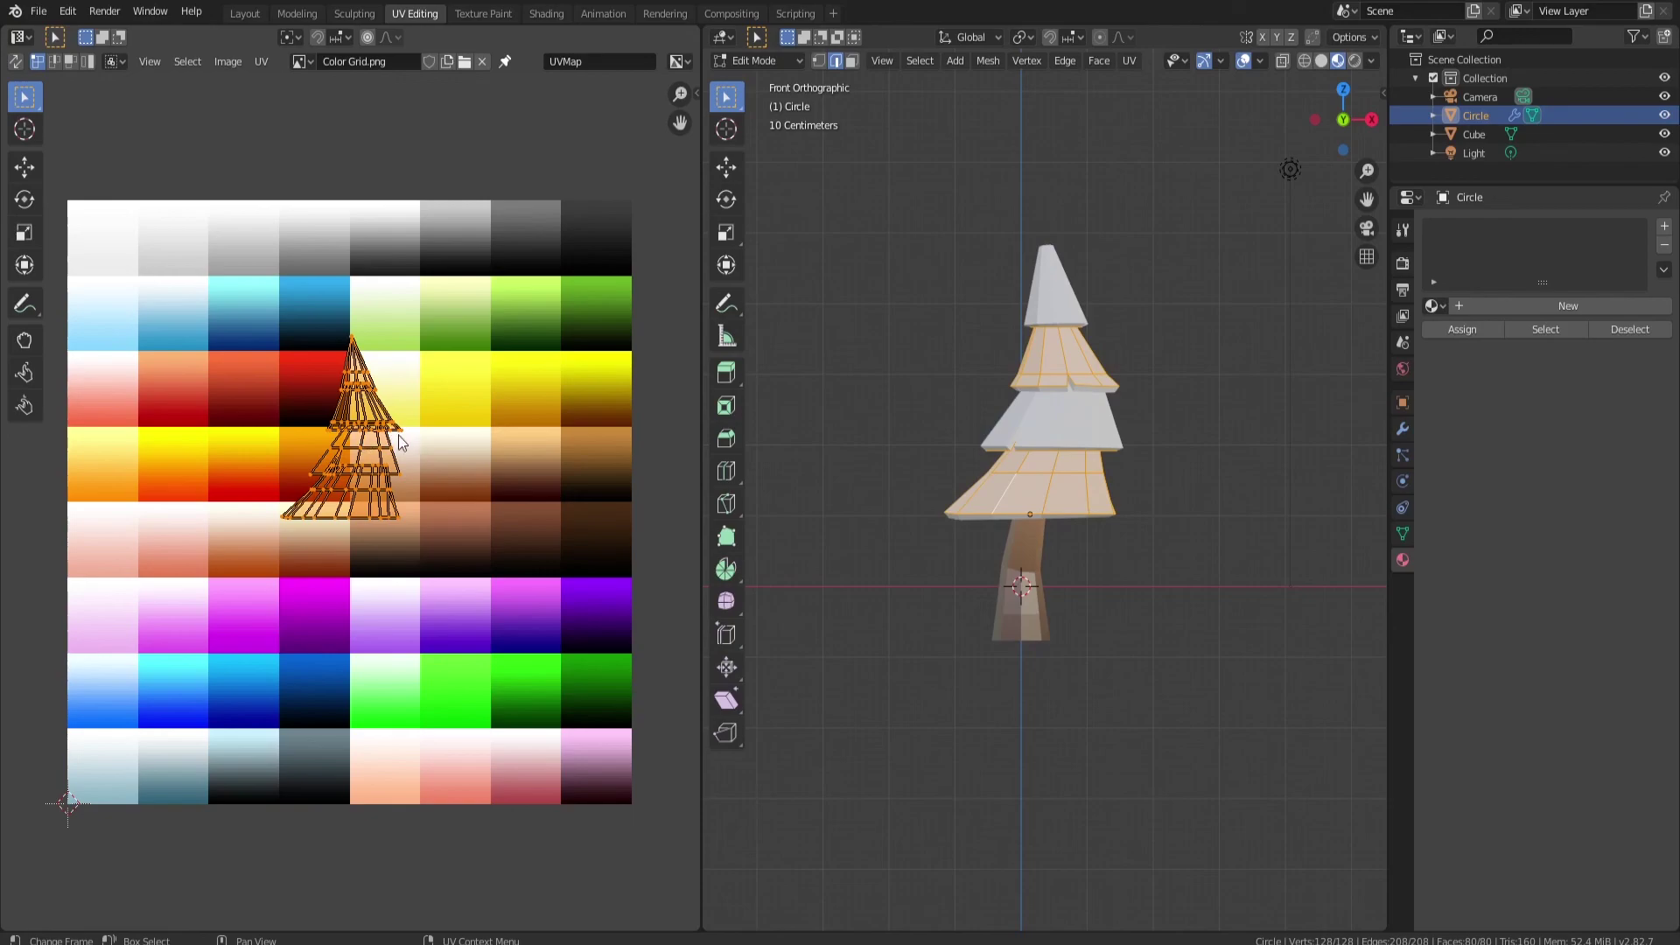
key("s")
left_click(382, 449)
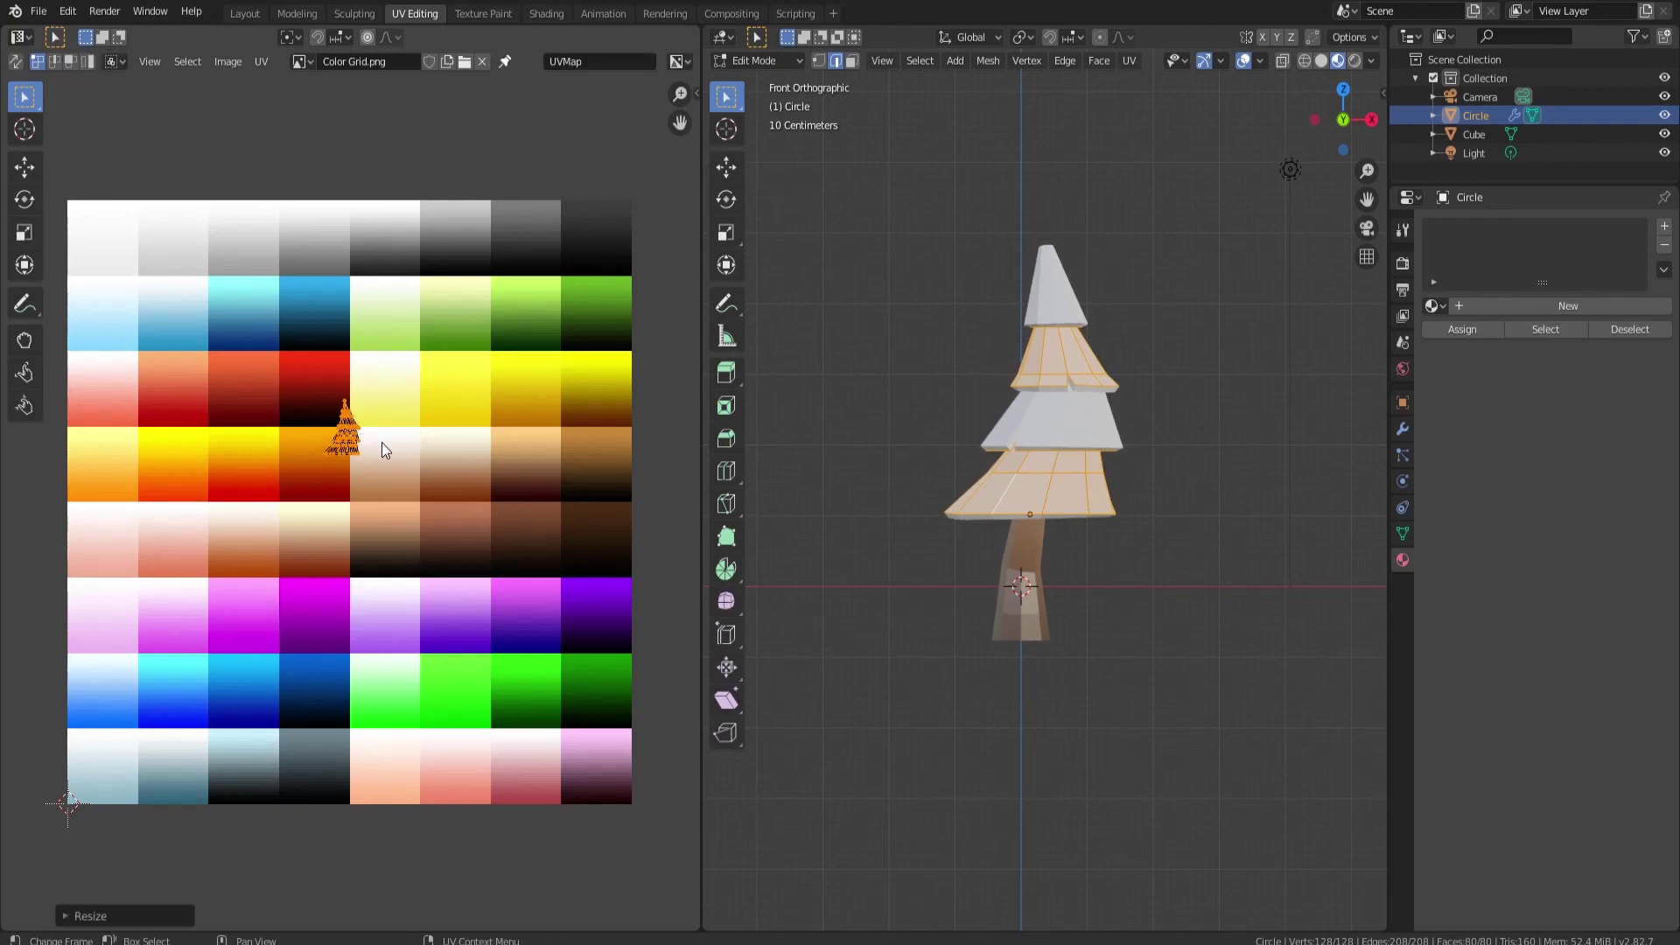
key("g")
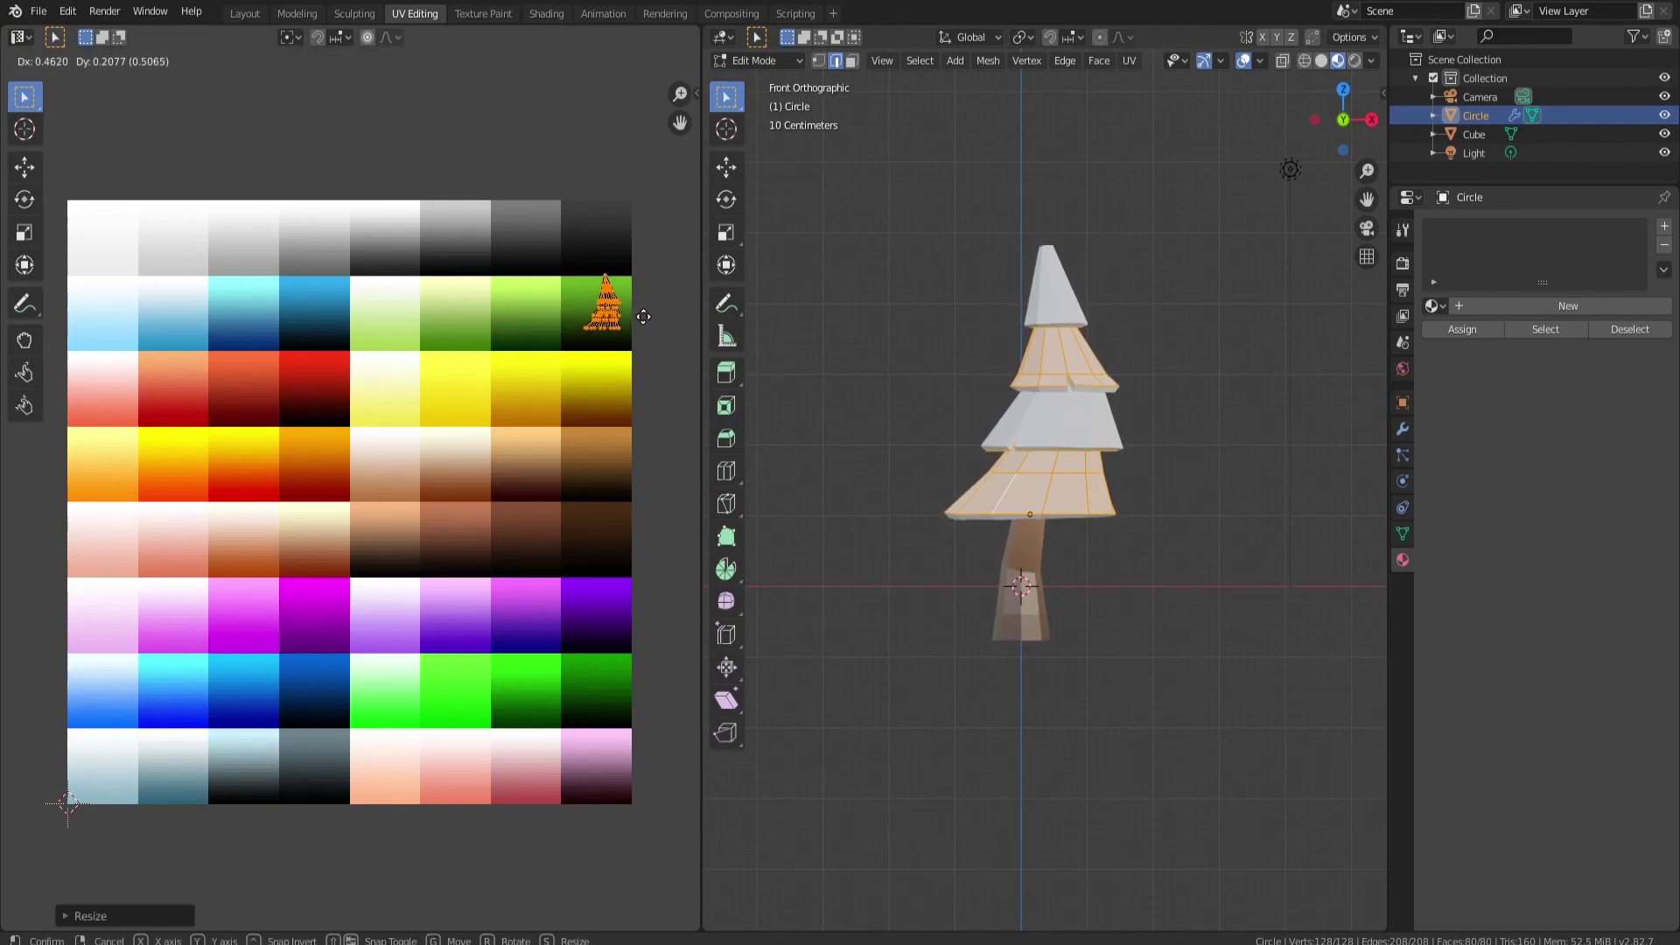
left_click(567, 335)
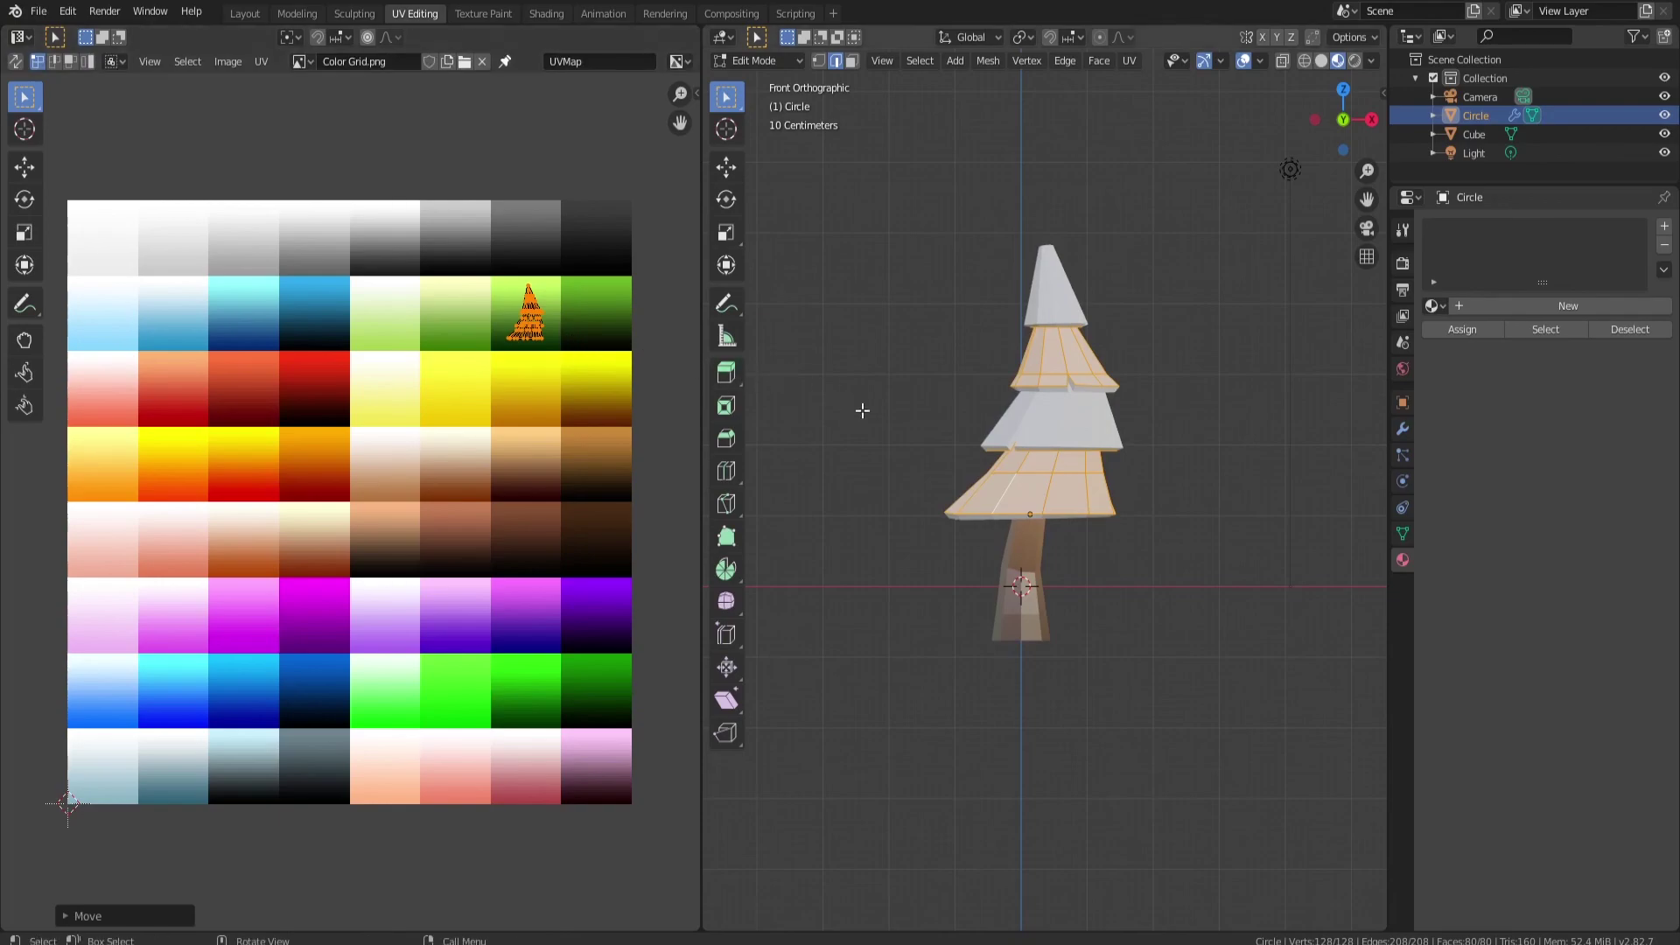
- Create a foliage material with Color Grid.png as its base color Image Texture and view the colored tree in Object Mode
left_click(1577, 305)
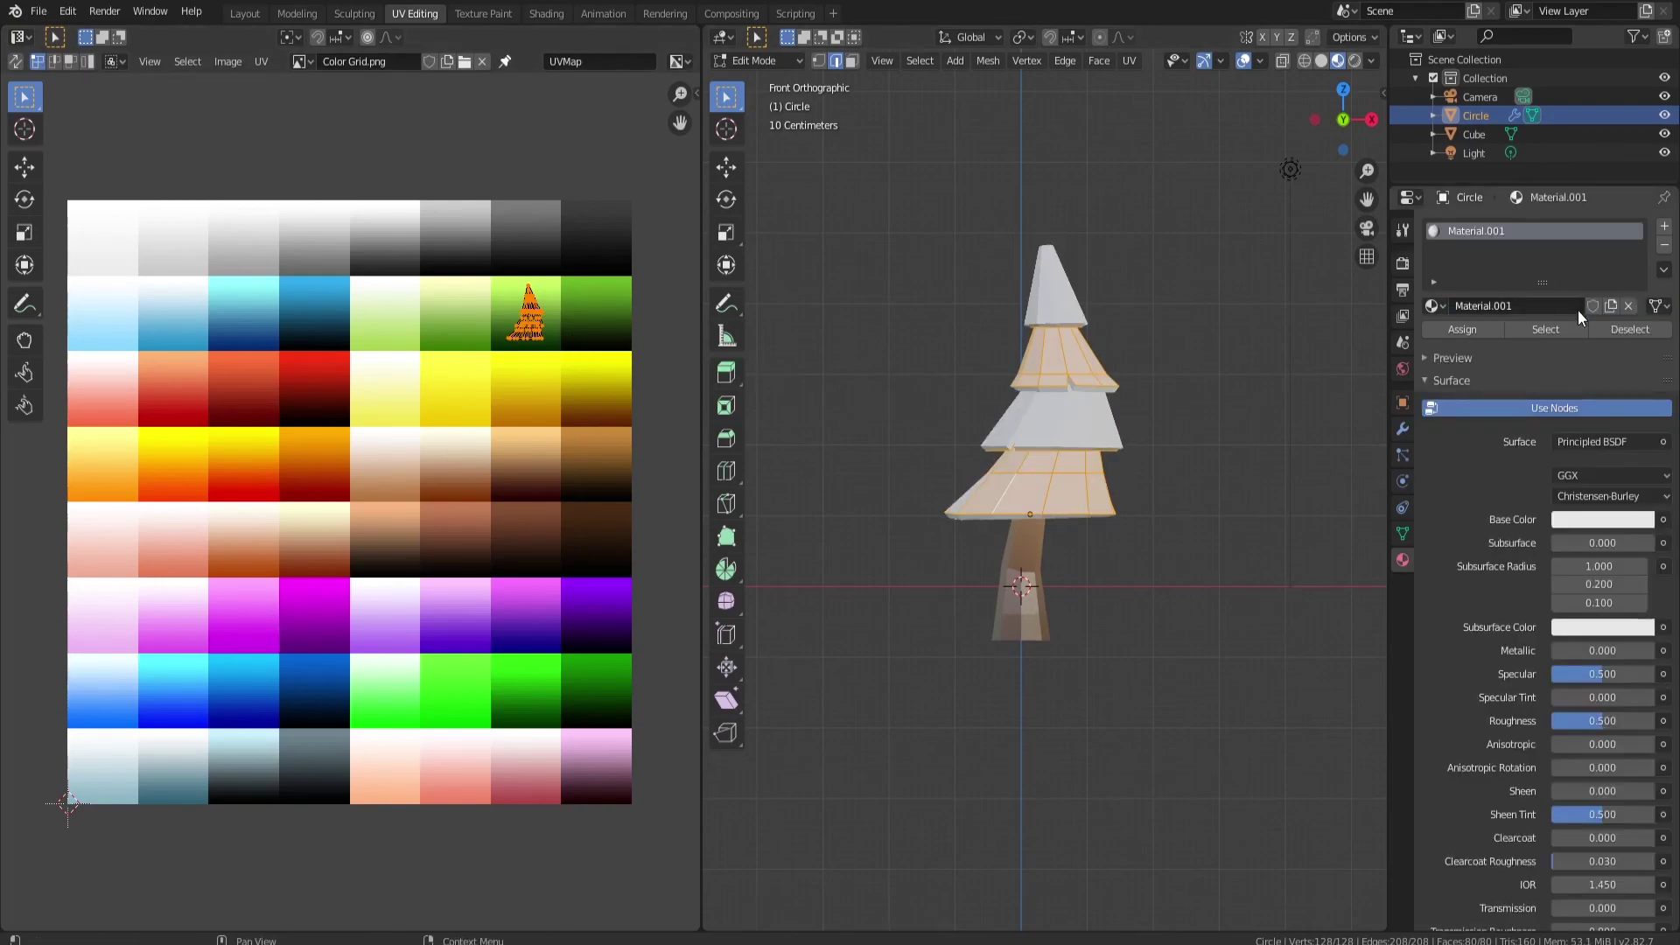
left_click(1662, 519)
left_click(1309, 645)
left_click(1563, 543)
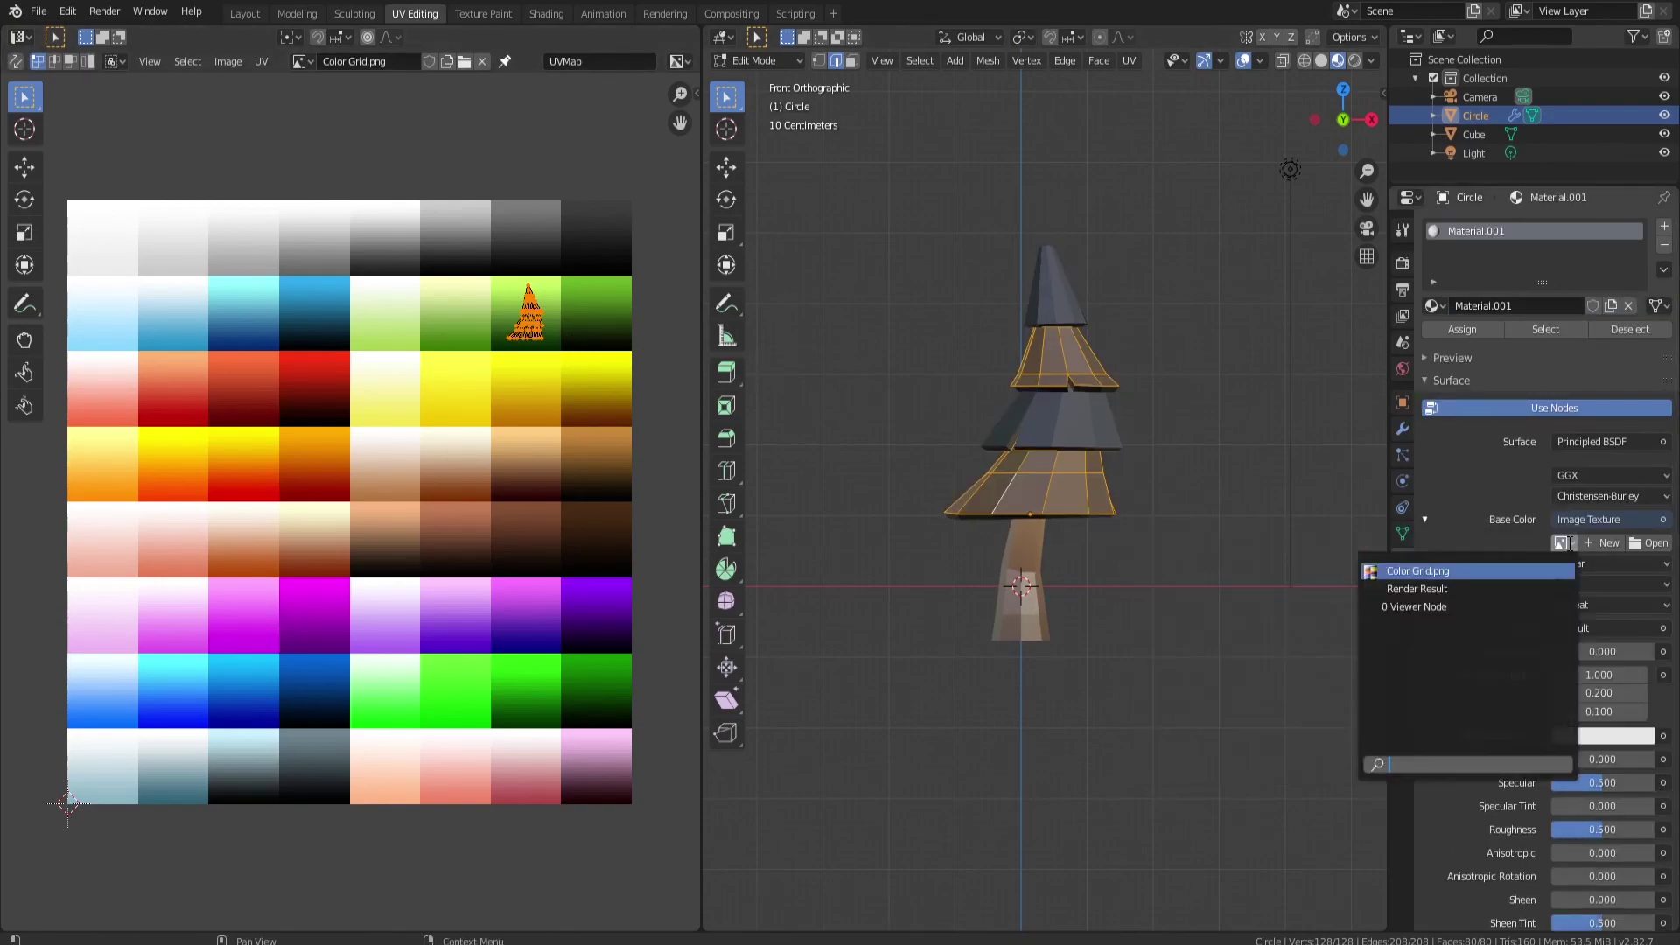
left_click(1417, 570)
key("Tab")
middle_click_drag(1201, 424, 1156, 419)
mouse_move(1092, 460)
middle_mouse_down()
mouse_move(1064, 439)
mouse_move(864, 454)
mouse_move(1122, 448)
middle_mouse_up()
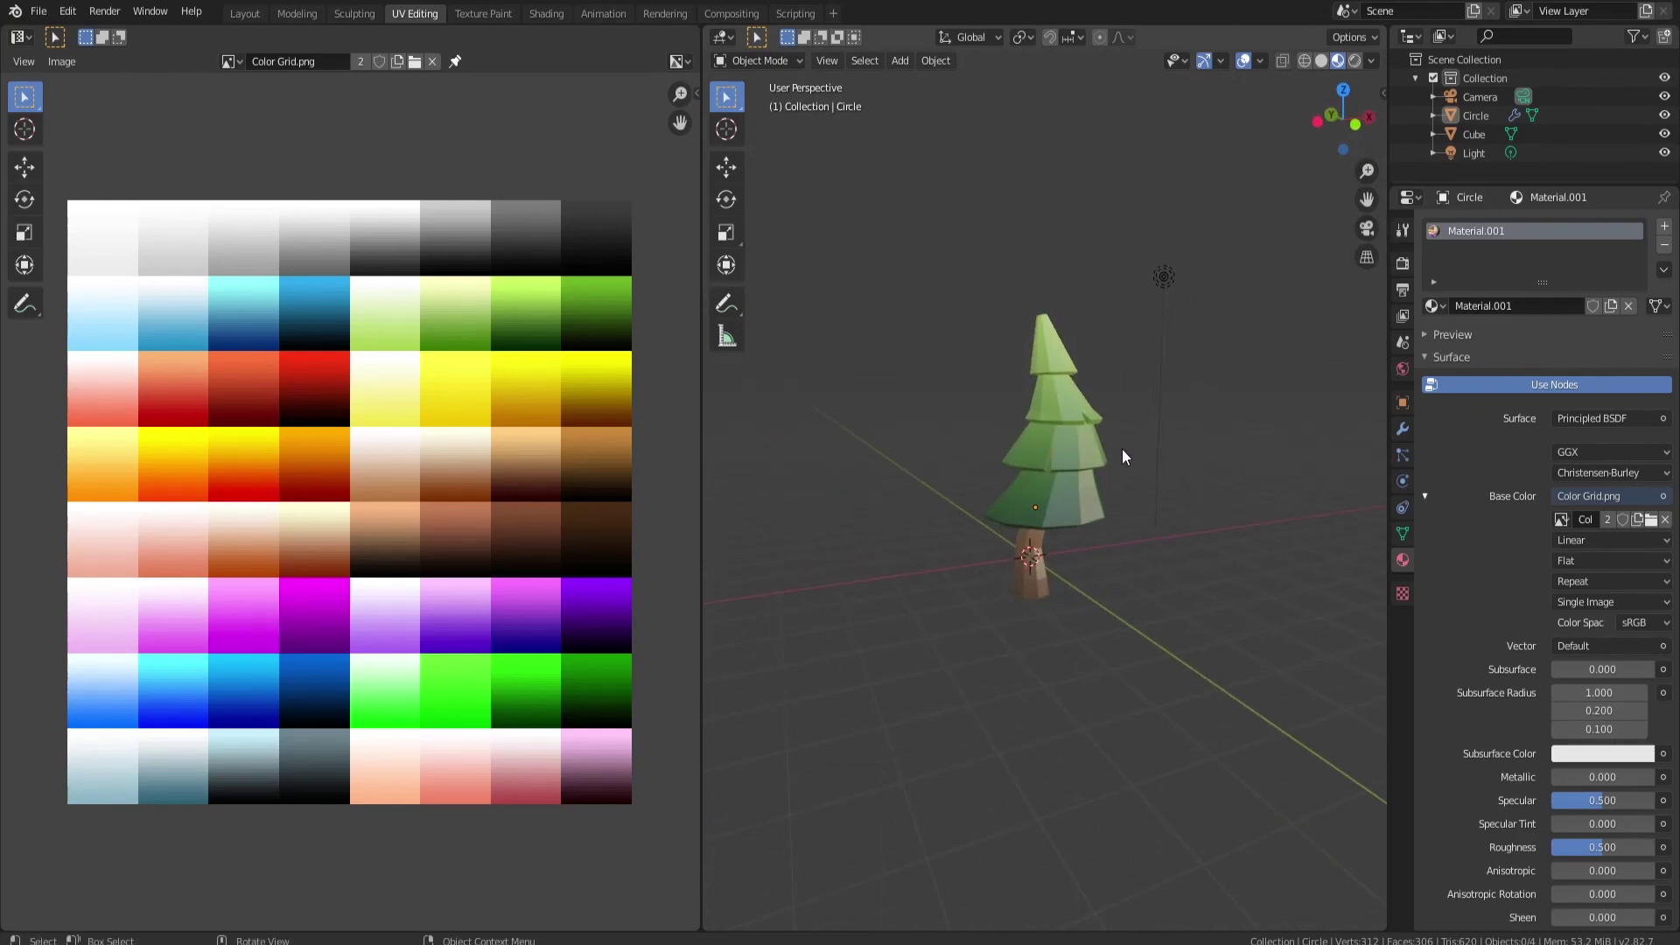